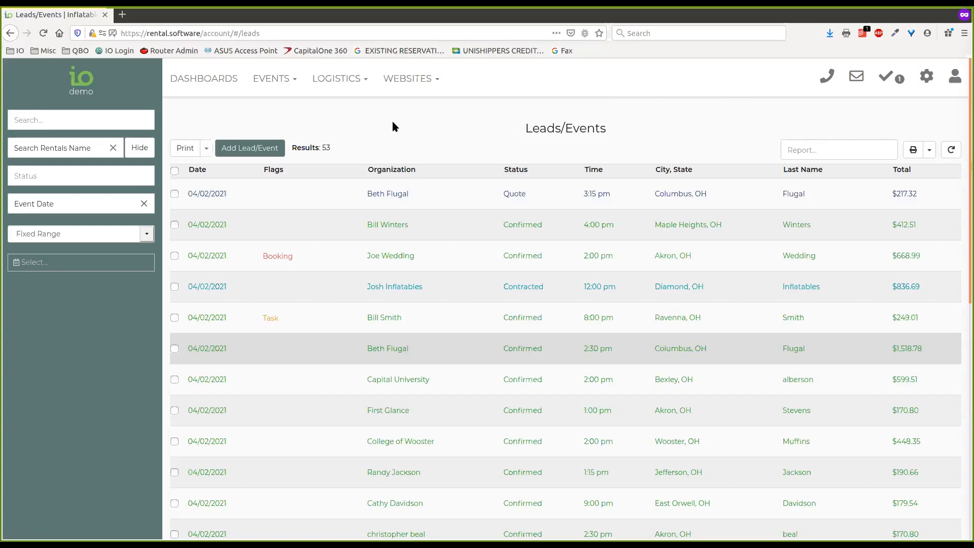
# Step: Open the Delivery Planner and load the date range 4/2/2021 to 4/2/2021
pyautogui.click(363, 83)
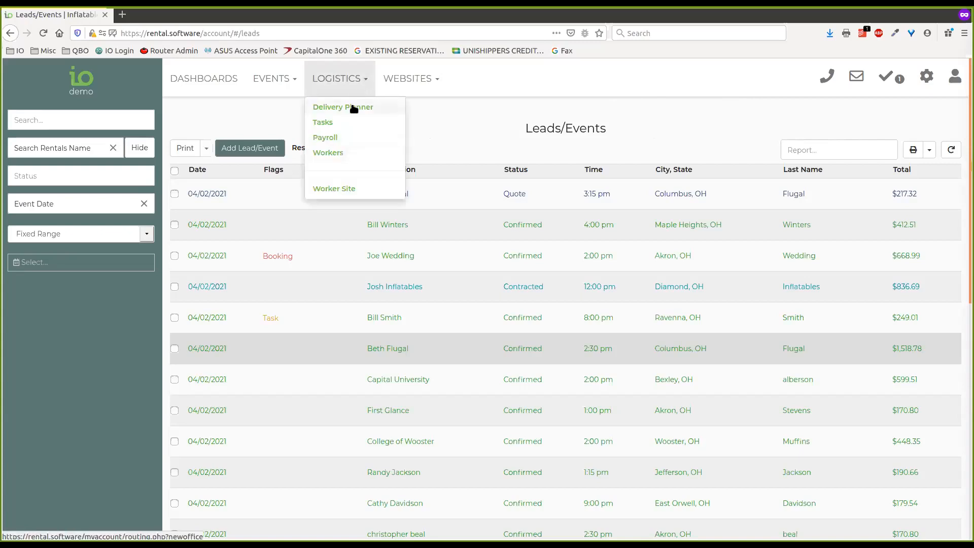
pyautogui.click(354, 108)
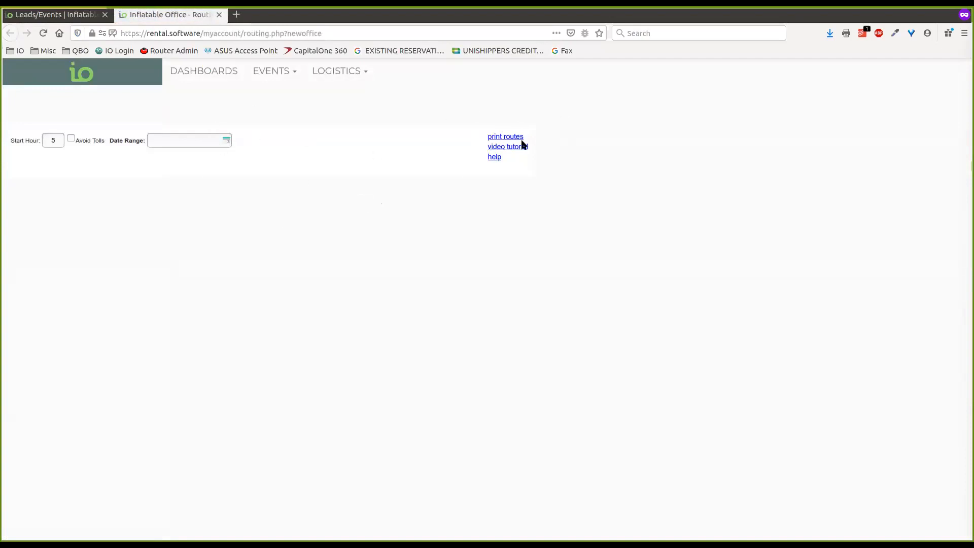
pyautogui.click(189, 141)
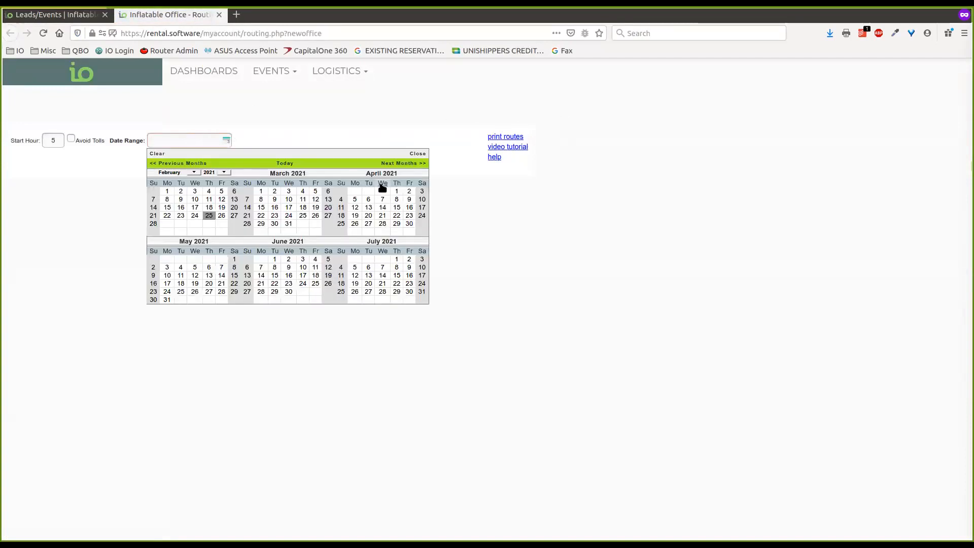
pyautogui.click(409, 191)
pyautogui.click(409, 192)
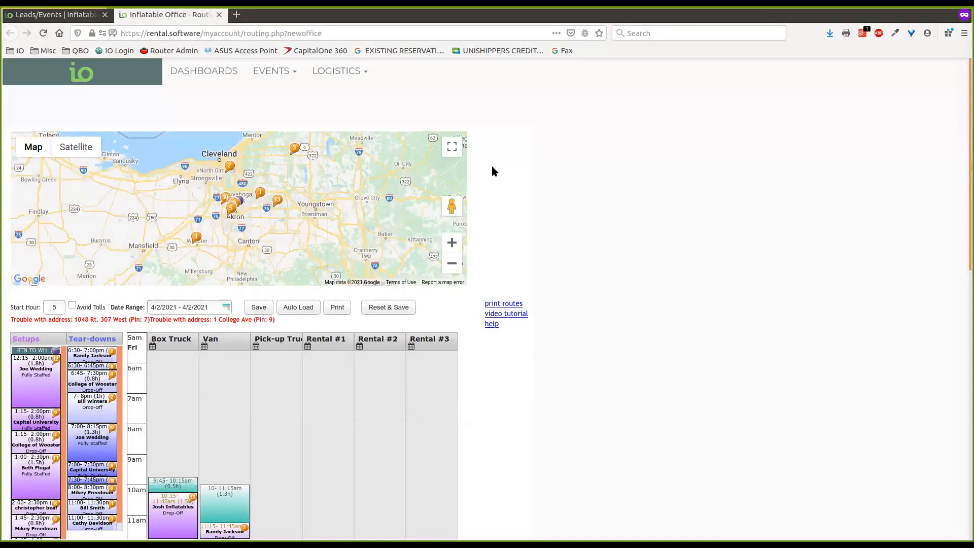
# Step: Look over the day's vehicle schedule in the planner and open the print page for its routes
pyautogui.scroll(-4, 482, 175)
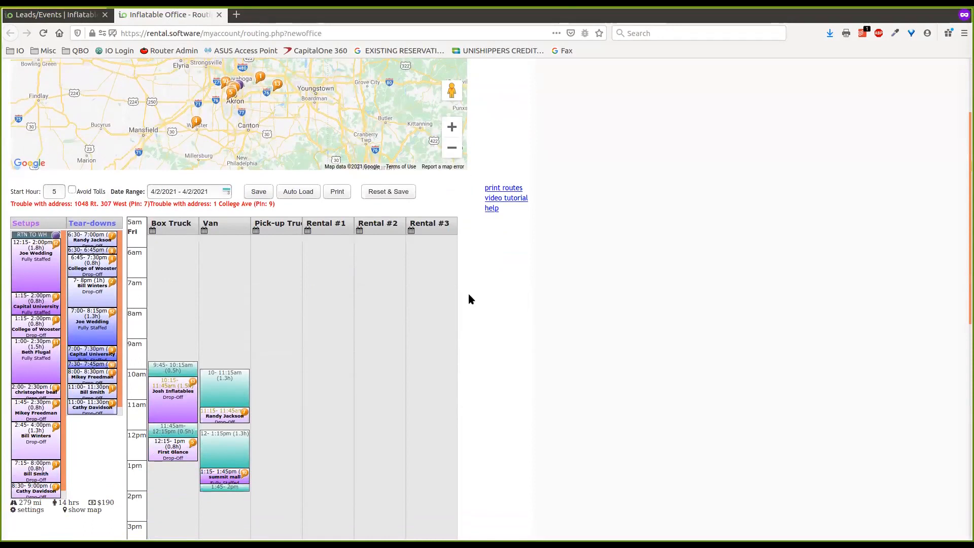
pyautogui.scroll(-2, 469, 300)
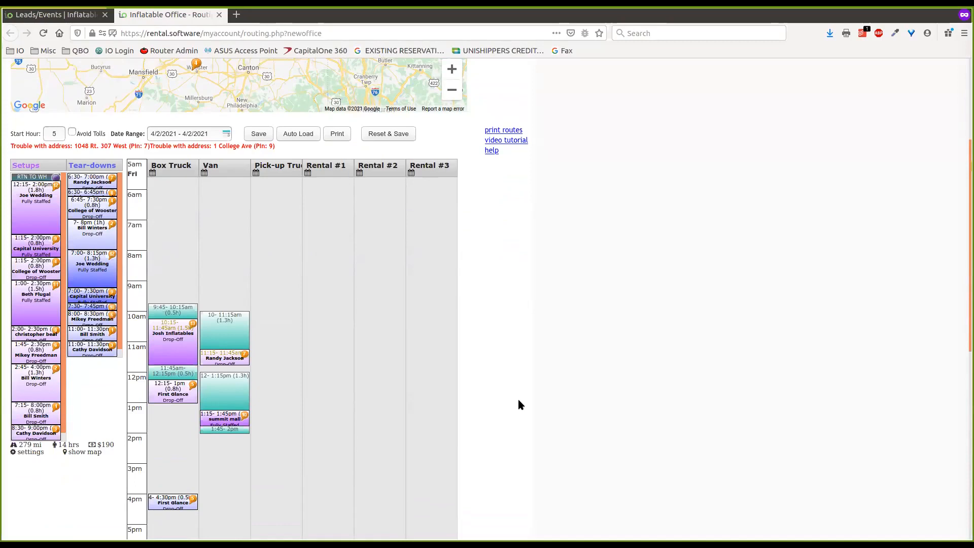
pyautogui.scroll(-2, 482, 363)
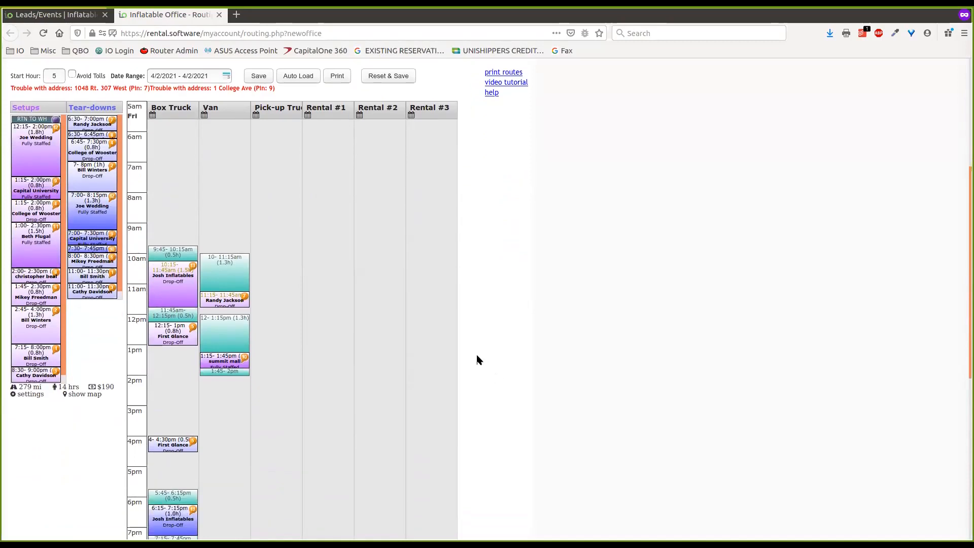
pyautogui.scroll(3, 477, 355)
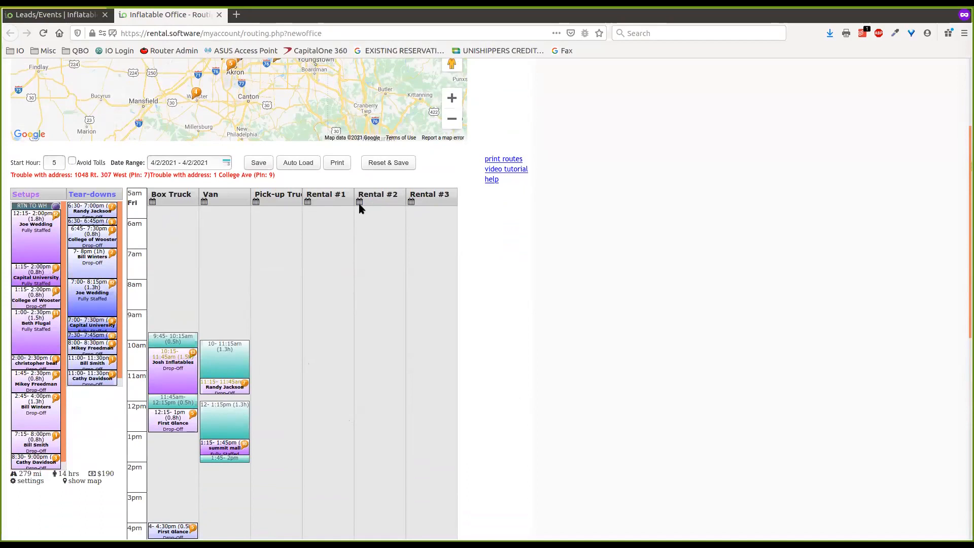
pyautogui.click(337, 163)
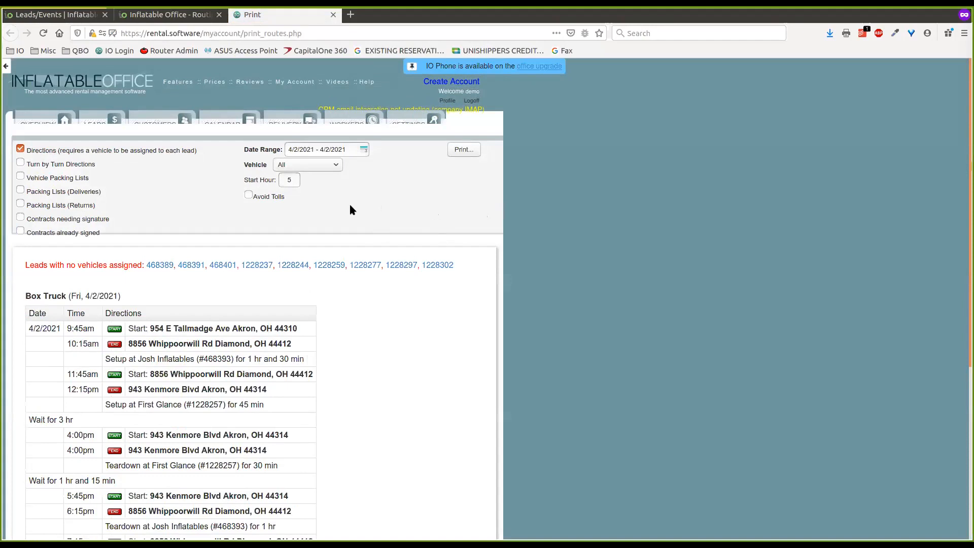
# Step: Examine the route directions for the Van and the Box Truck on the print page
pyautogui.scroll(-8, 330, 291)
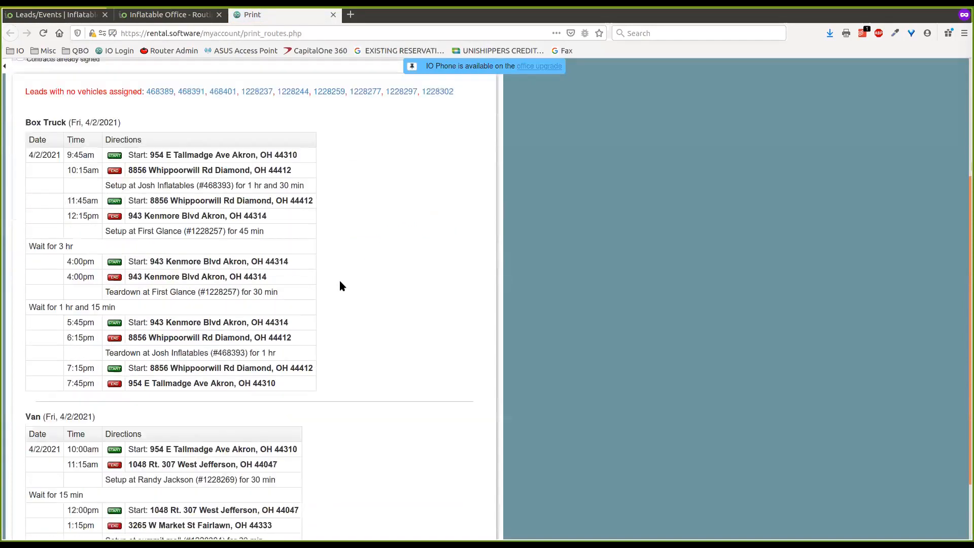
pyautogui.doubleClick(32, 332)
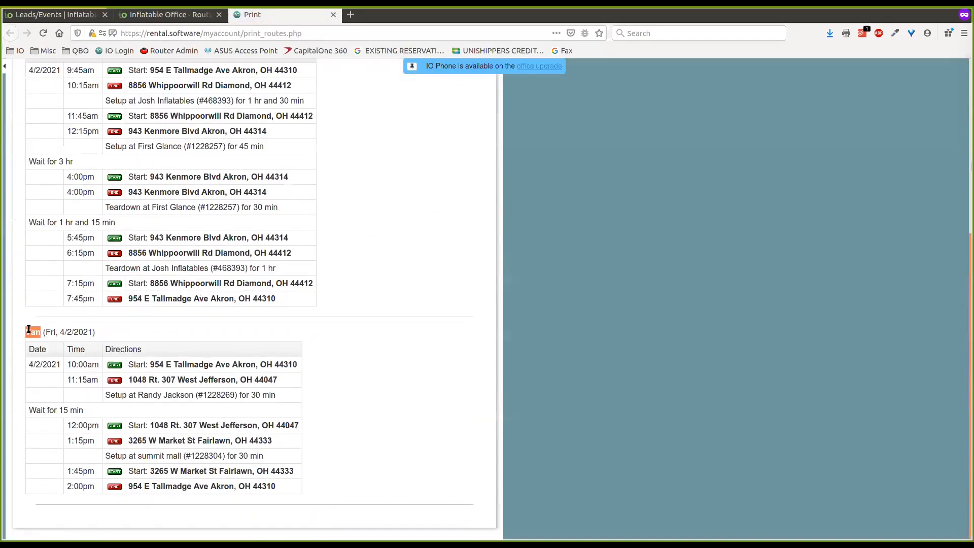
pyautogui.scroll(5, 57, 264)
pyautogui.moveTo(27, 211); pyautogui.dragTo(67, 209)
pyautogui.click(126, 210)
pyautogui.scroll(3, 126, 215)
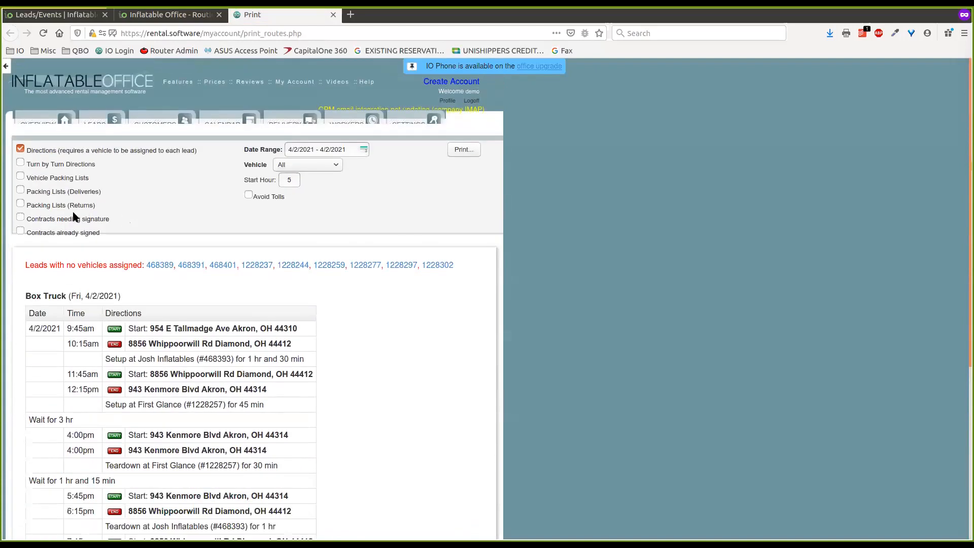
# Step: Add Vehicle Packing Lists, Packing Lists (Deliveries) and Contracts needing signature to the route printout
pyautogui.click(21, 177)
pyautogui.click(21, 190)
pyautogui.click(20, 218)
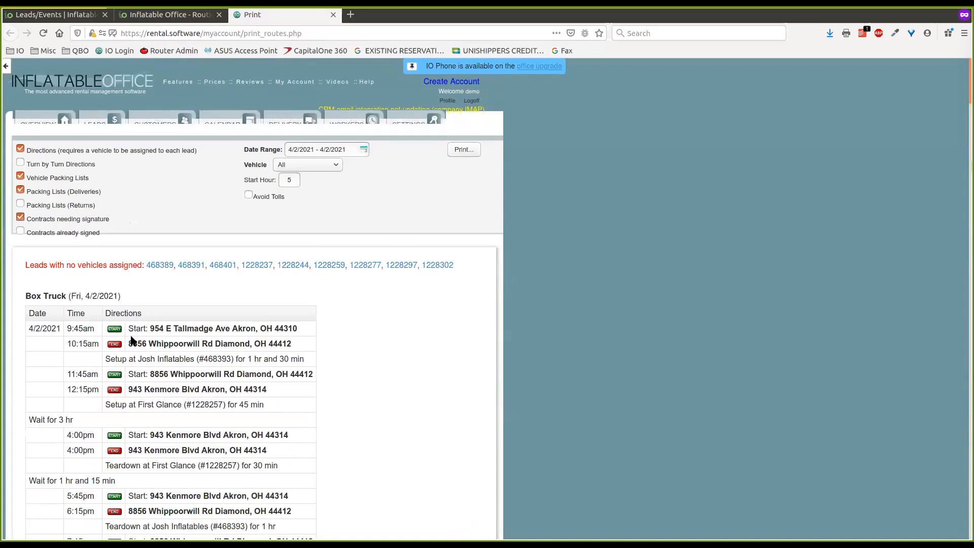
# Step: Examine the Box Truck's packing list, loading order, delivery packing lists and contracts in the printout
pyautogui.scroll(-4, 272, 291)
pyautogui.scroll(-20, 272, 291)
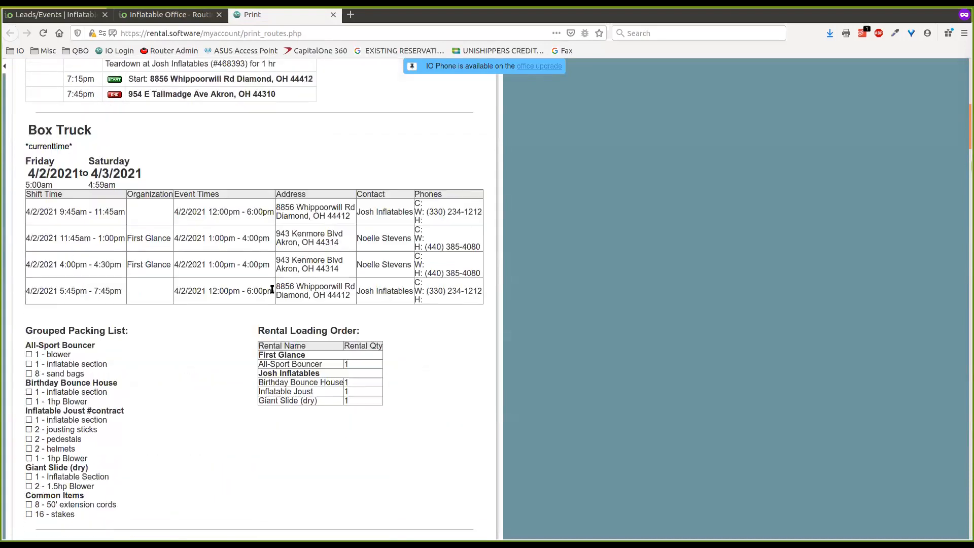
pyautogui.scroll(-20, 274, 299)
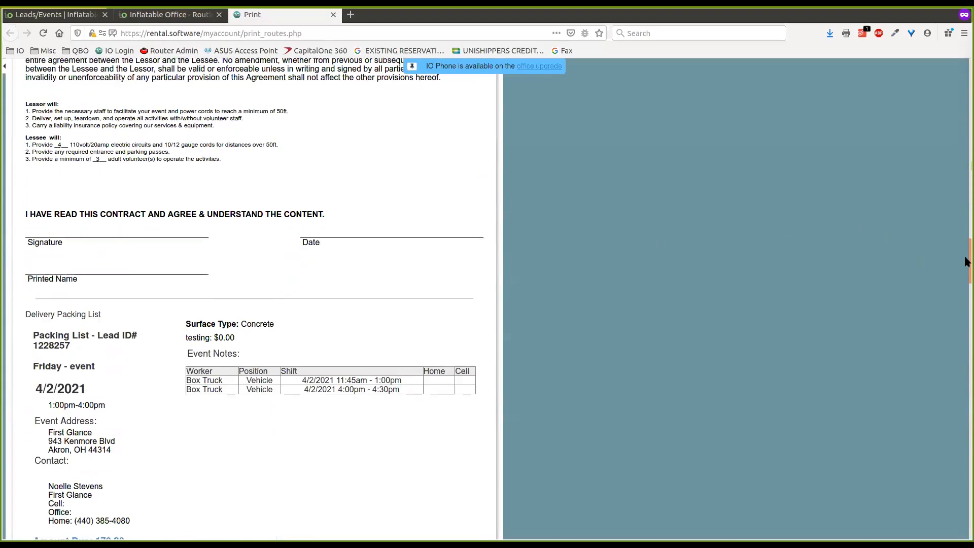
pyautogui.moveTo(967, 261); pyautogui.dragTo(966, 34)
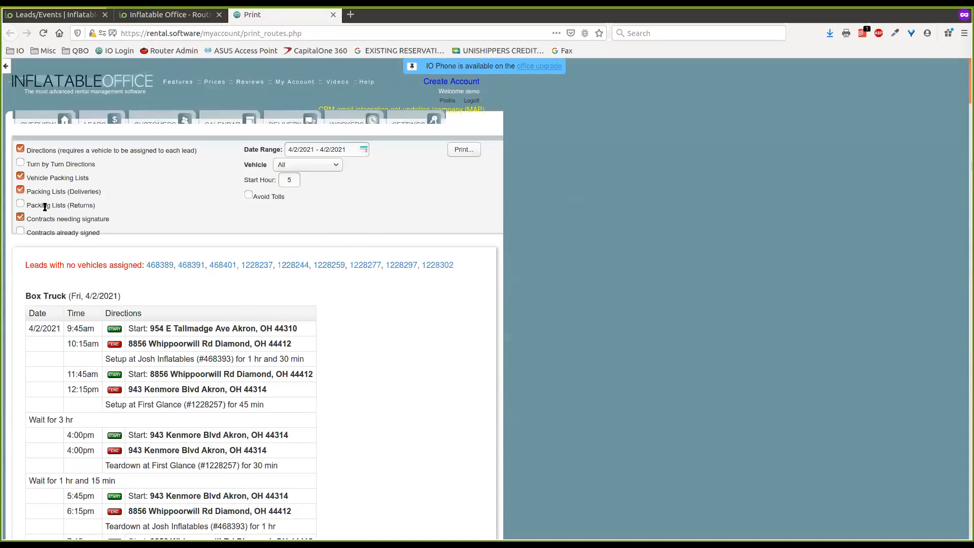
pyautogui.scroll(-5, 165, 335)
pyautogui.scroll(-4, 164, 332)
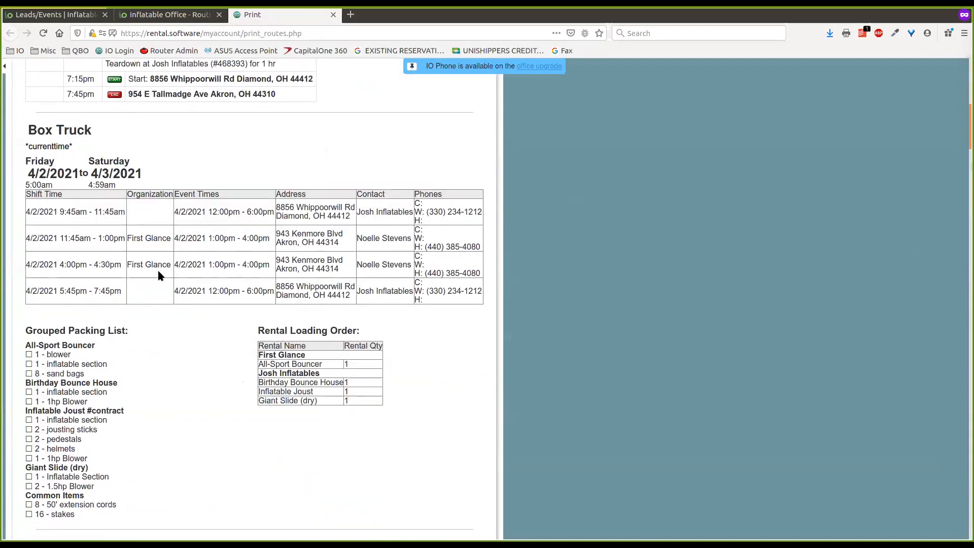
pyautogui.scroll(5, 154, 294)
pyautogui.scroll(4, 183, 305)
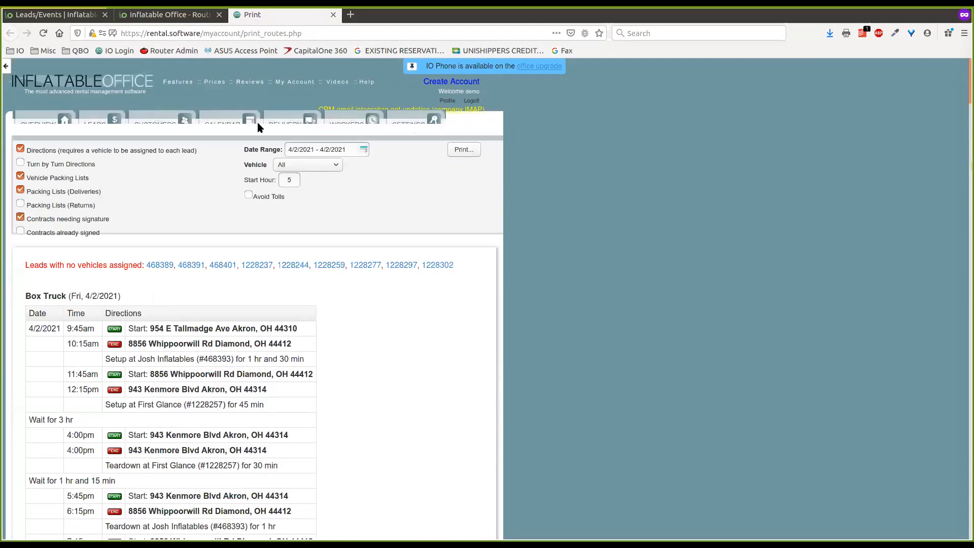
# Step: Remove Vehicle Packing Lists, Packing Lists (Deliveries) and Contracts needing signature from the printout, and include all three again
pyautogui.click(20, 218)
pyautogui.click(20, 191)
pyautogui.click(20, 177)
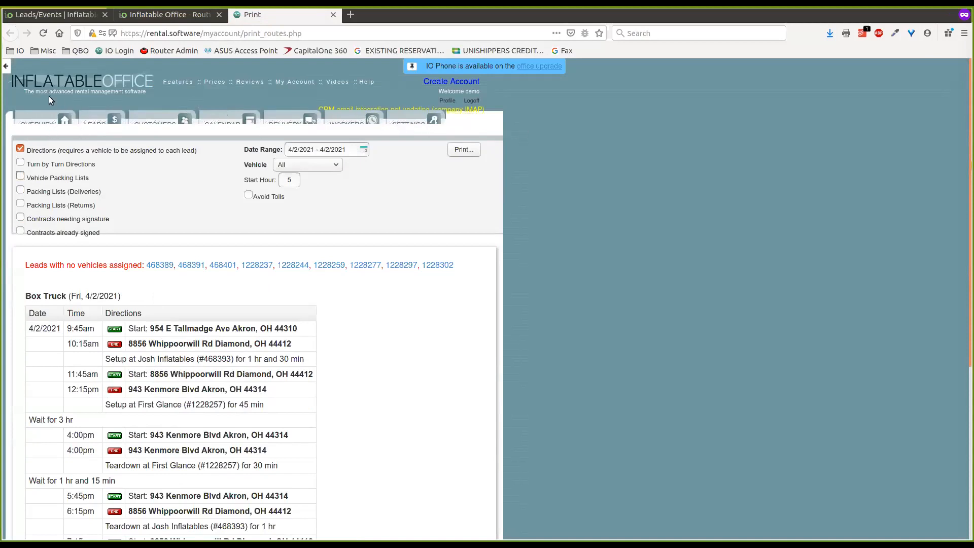
pyautogui.click(21, 177)
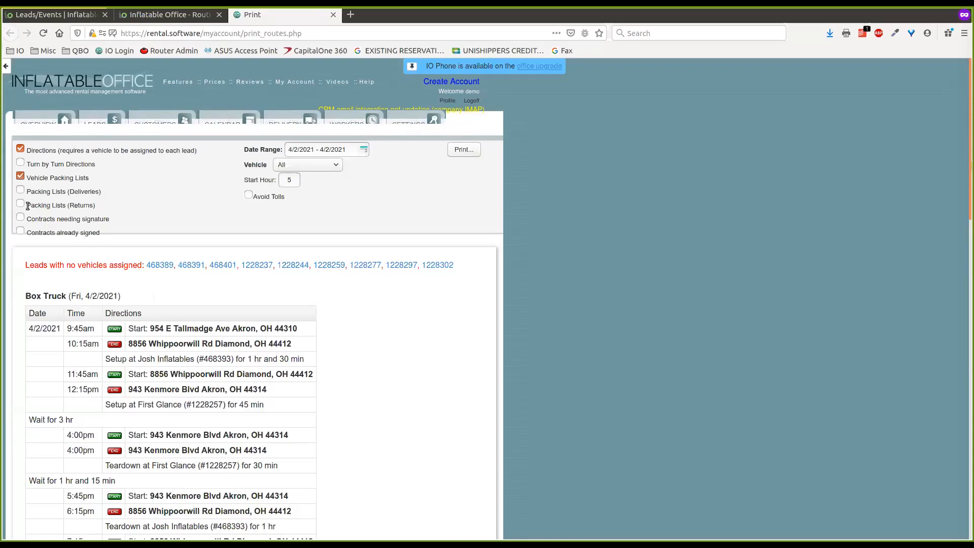
pyautogui.click(20, 190)
pyautogui.click(20, 217)
# Step: Review the Box Truck's directions, shift table, grouped packing list and rental loading order in the printout
pyautogui.scroll(-2, 299, 389)
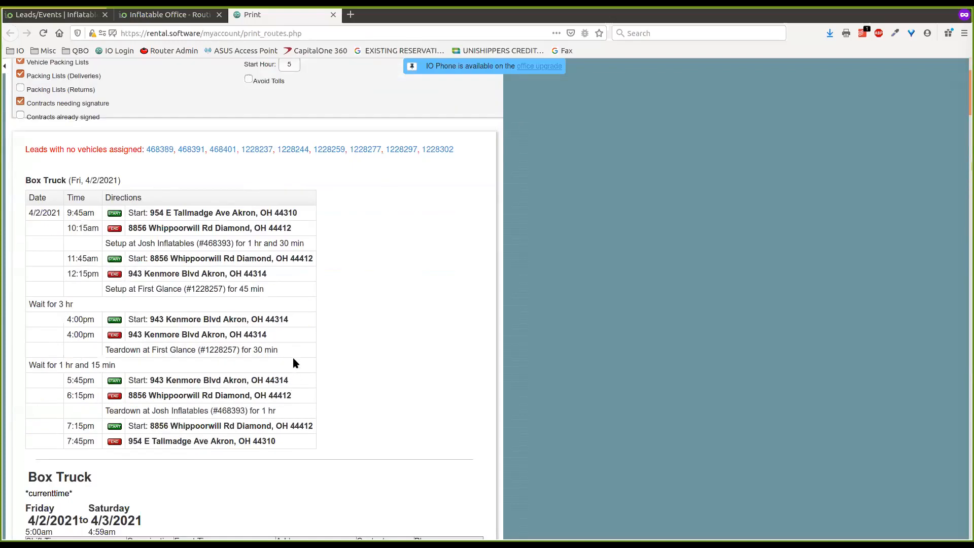
pyautogui.scroll(2, 292, 370)
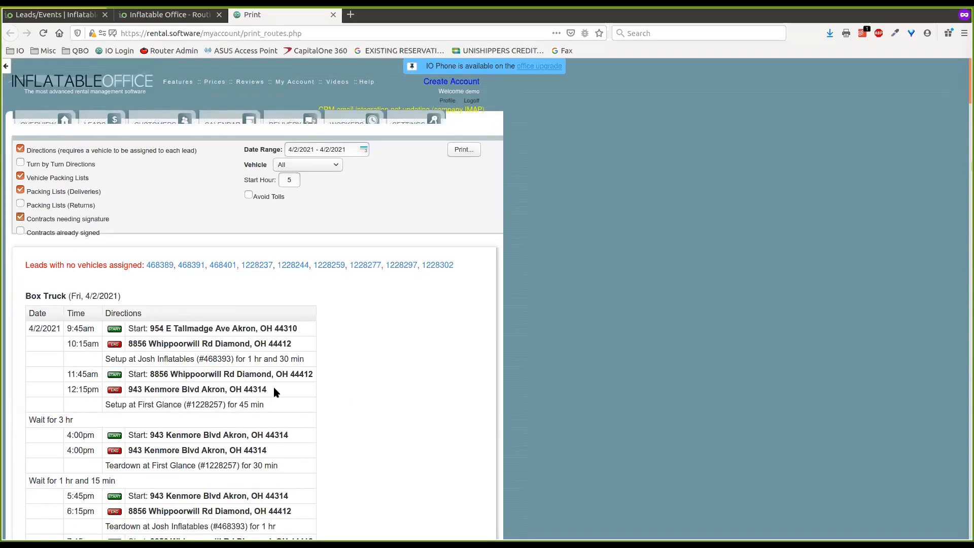
pyautogui.scroll(-6, 273, 385)
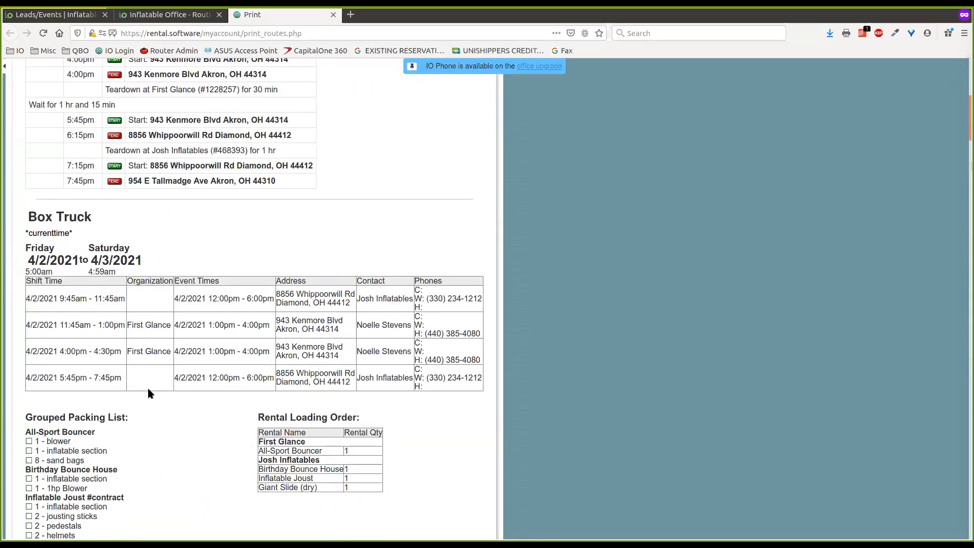
pyautogui.scroll(6, 261, 380)
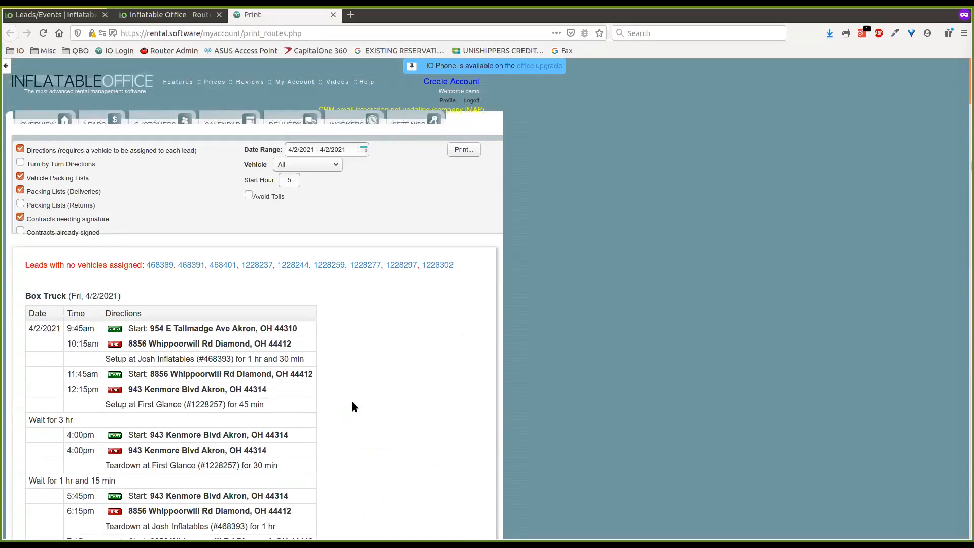
pyautogui.scroll(-4, 338, 386)
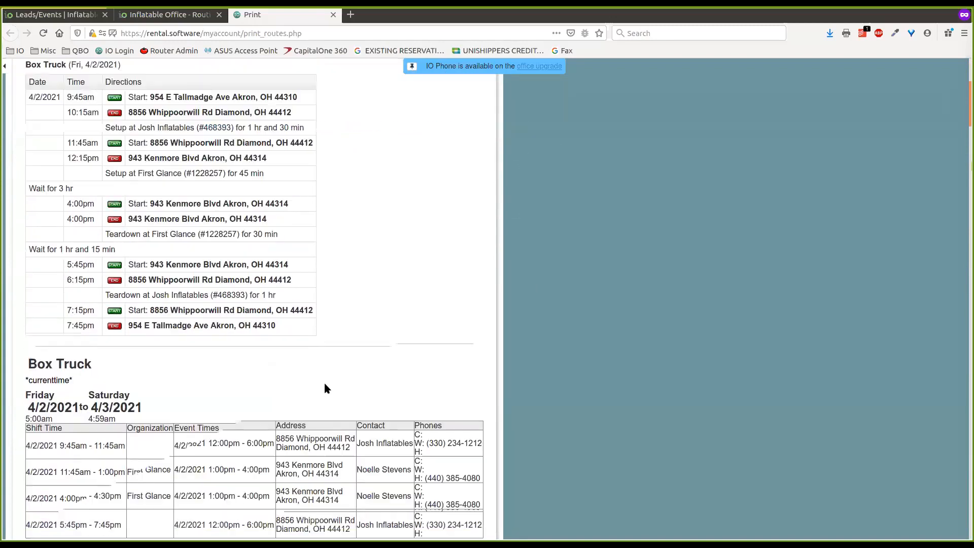
pyautogui.scroll(-4, 325, 389)
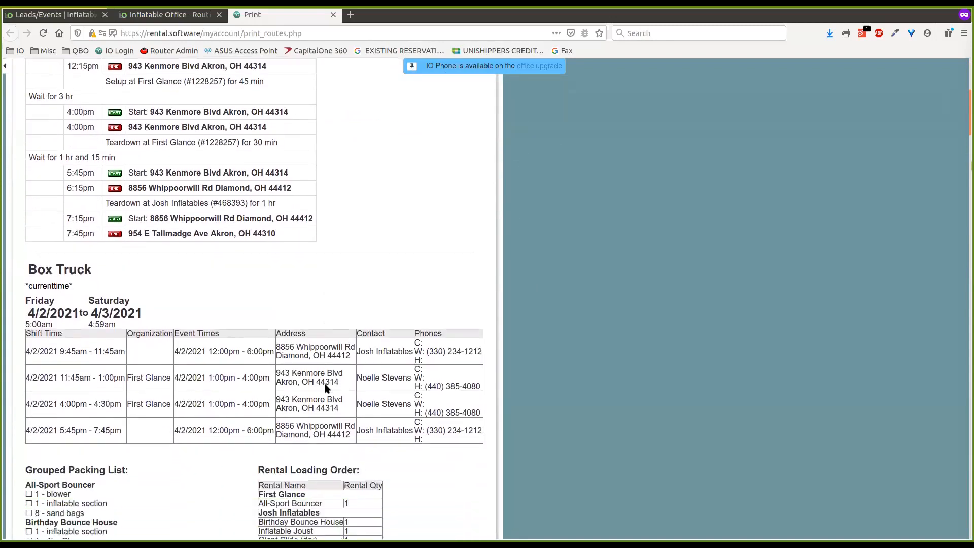
pyautogui.scroll(-2, 325, 388)
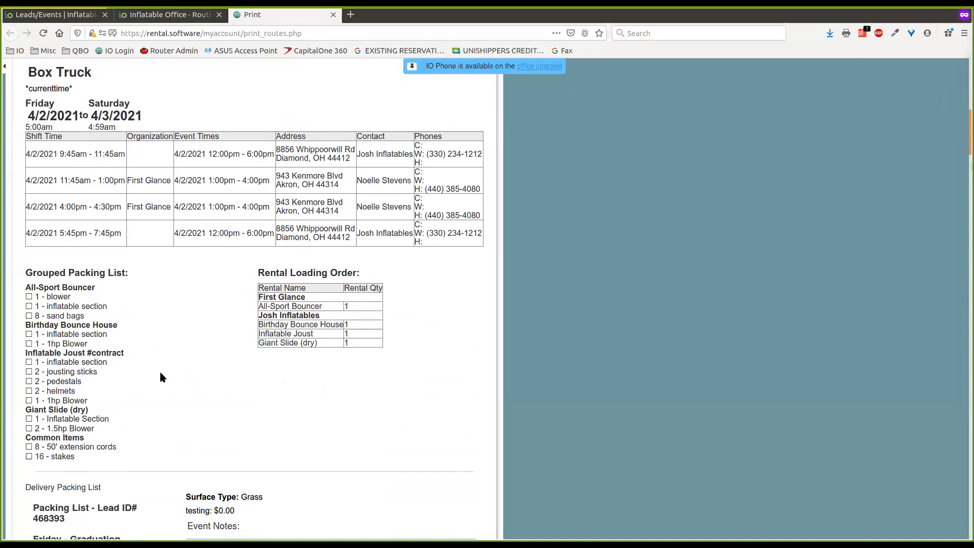
pyautogui.scroll(8, 198, 346)
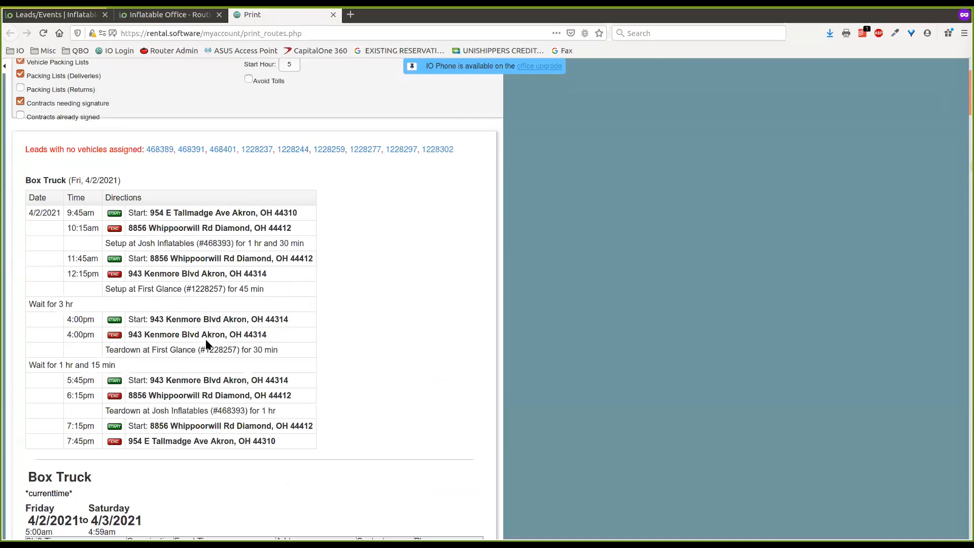
pyautogui.scroll(3, 205, 343)
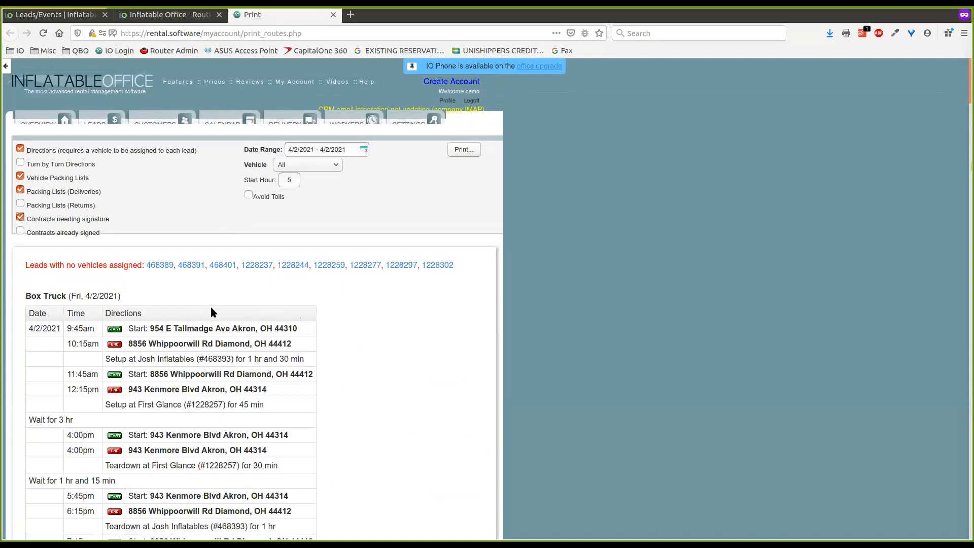
pyautogui.scroll(-3, 279, 310)
pyautogui.scroll(3, 319, 241)
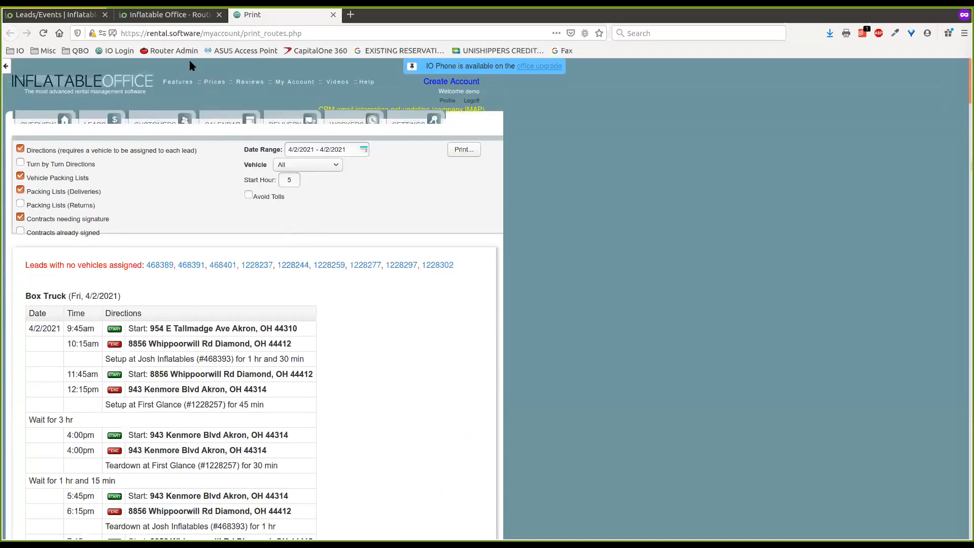
# Step: Close the route print page and the Delivery Planner to return to the Leads/Events list
pyautogui.click(173, 16)
pyautogui.scroll(3, 562, 306)
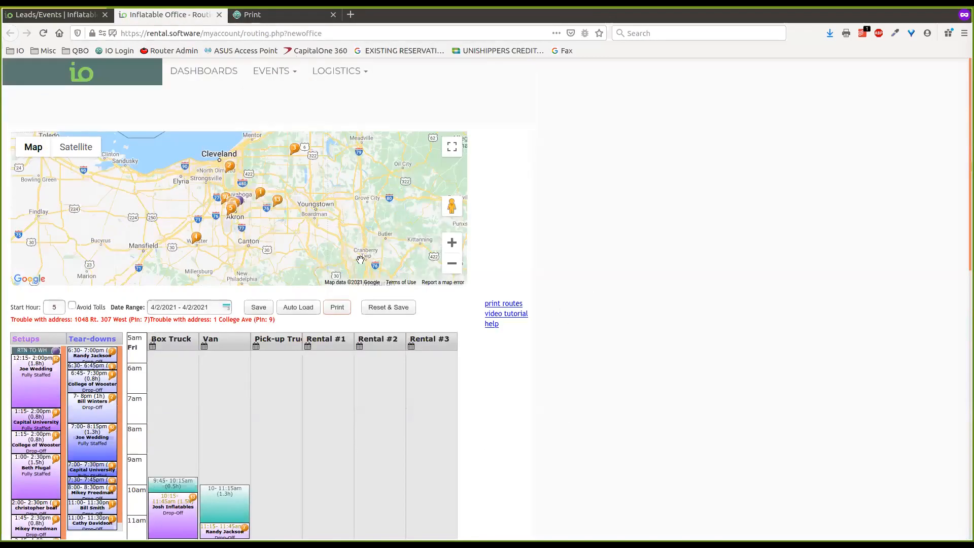
pyautogui.click(254, 19)
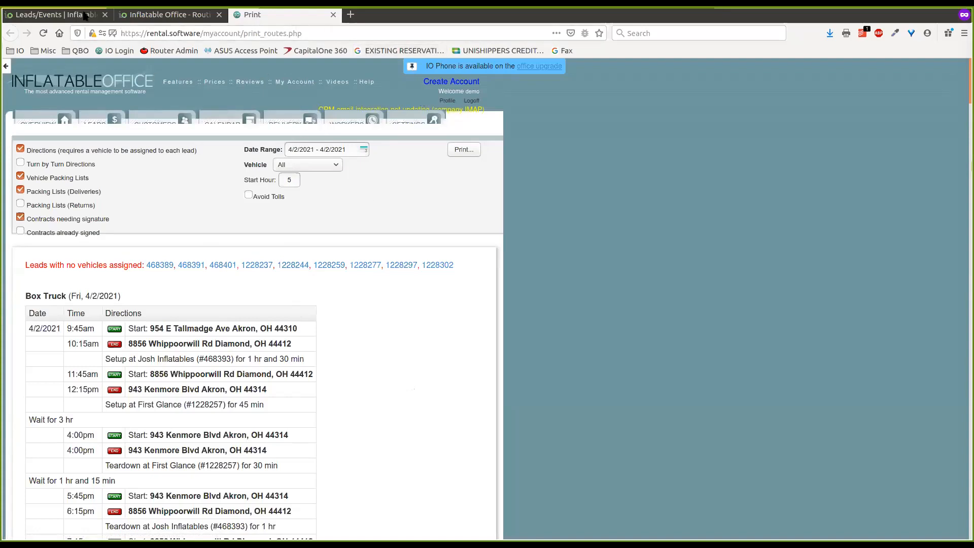
pyautogui.click(333, 14)
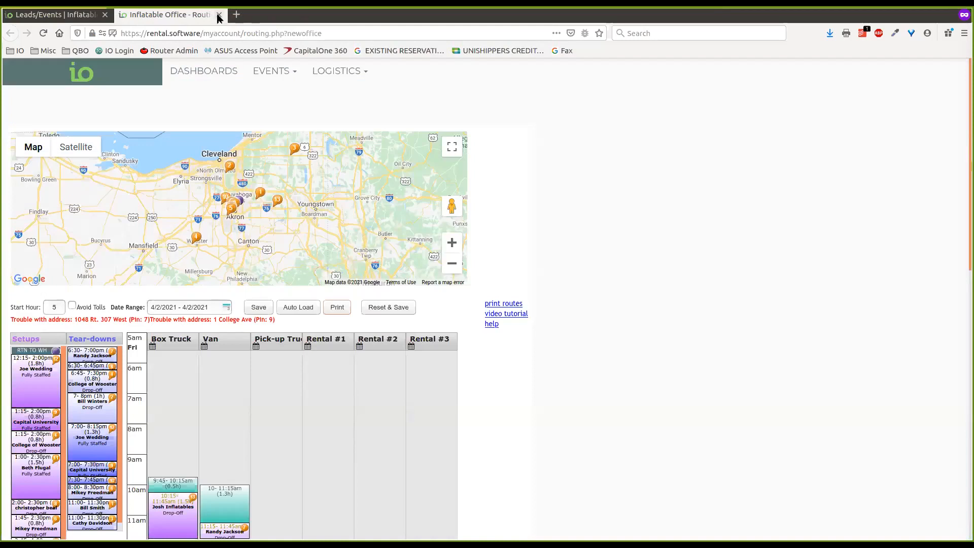
pyautogui.click(220, 14)
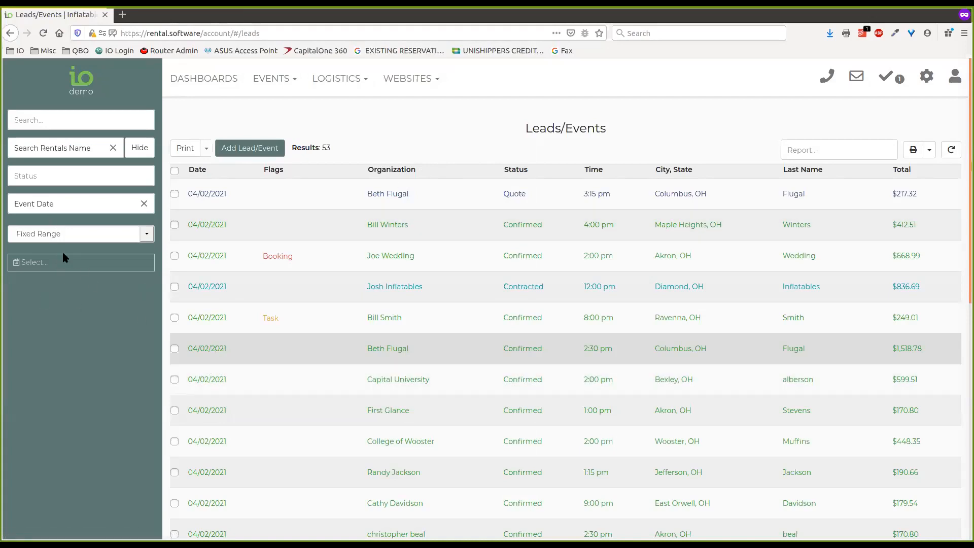
# Step: Filter the Leads/Events list to event dates 04/02/2021 - 04/04/2021 and Reserved Statuses
pyautogui.click(88, 263)
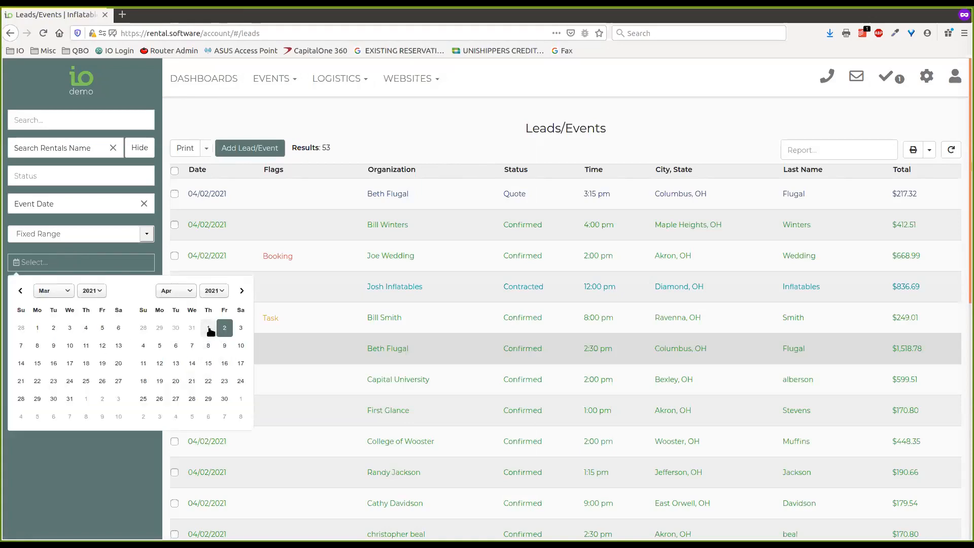
pyautogui.click(224, 327)
pyautogui.click(145, 347)
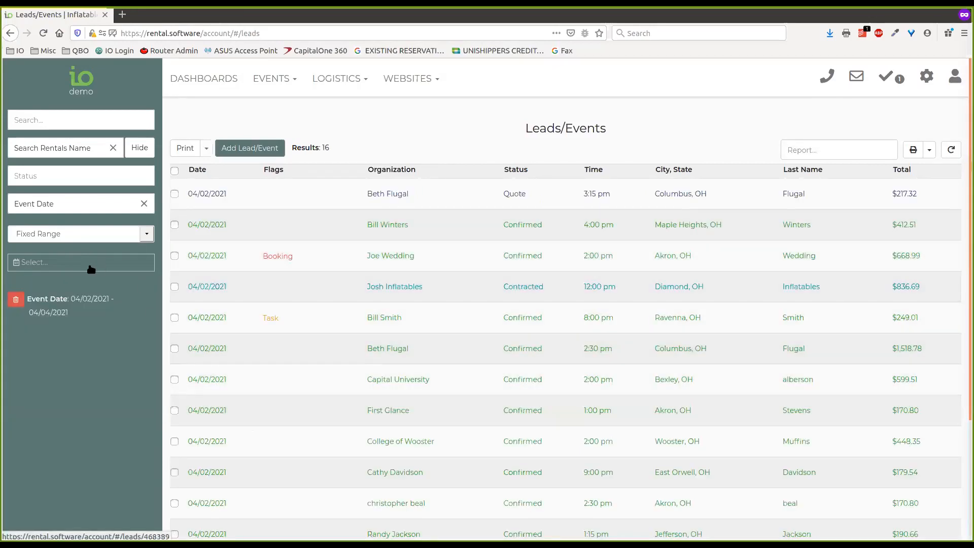
pyautogui.click(41, 178)
pyautogui.click(47, 220)
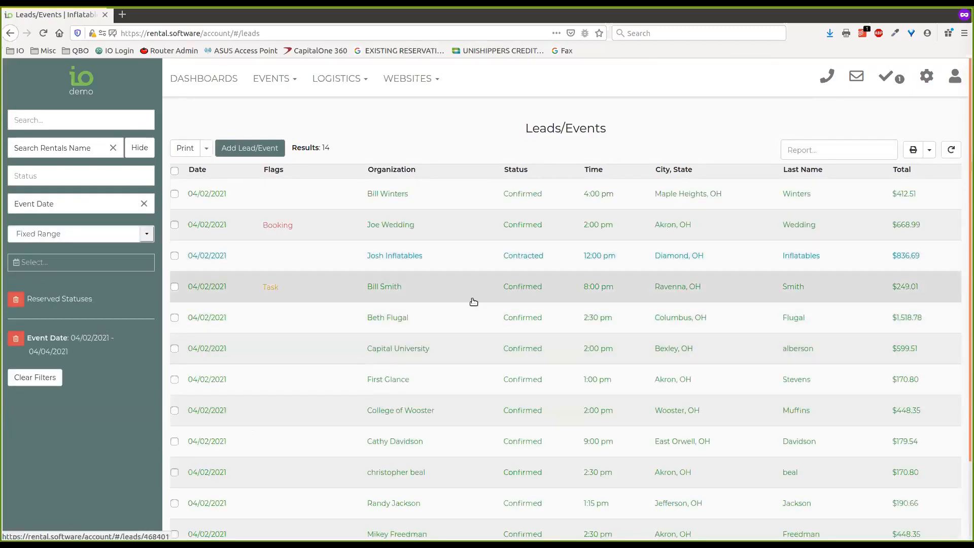
# Step: Select all events in the filtered list and open them in the Print Utility
pyautogui.scroll(-3, 471, 304)
pyautogui.scroll(3, 468, 298)
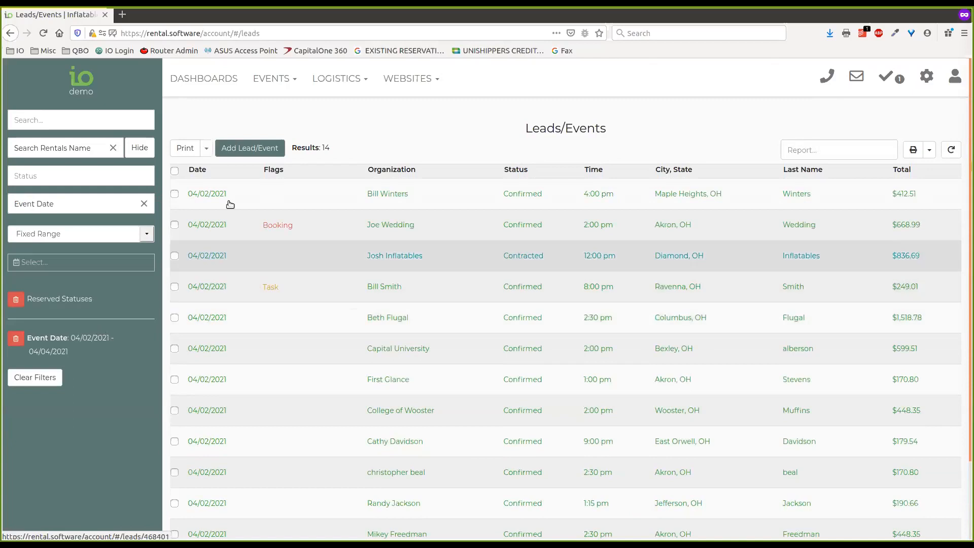
pyautogui.scroll(-3, 224, 196)
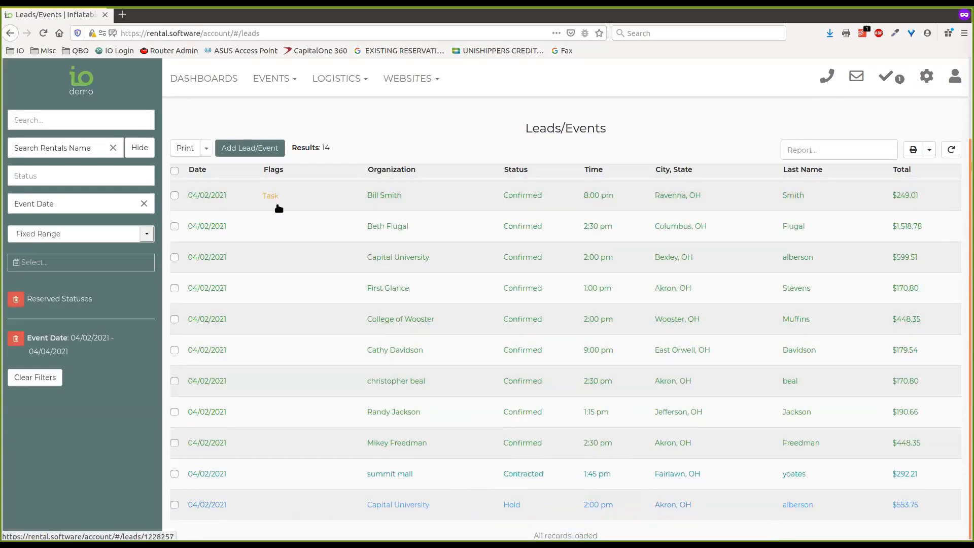
pyautogui.scroll(3, 285, 270)
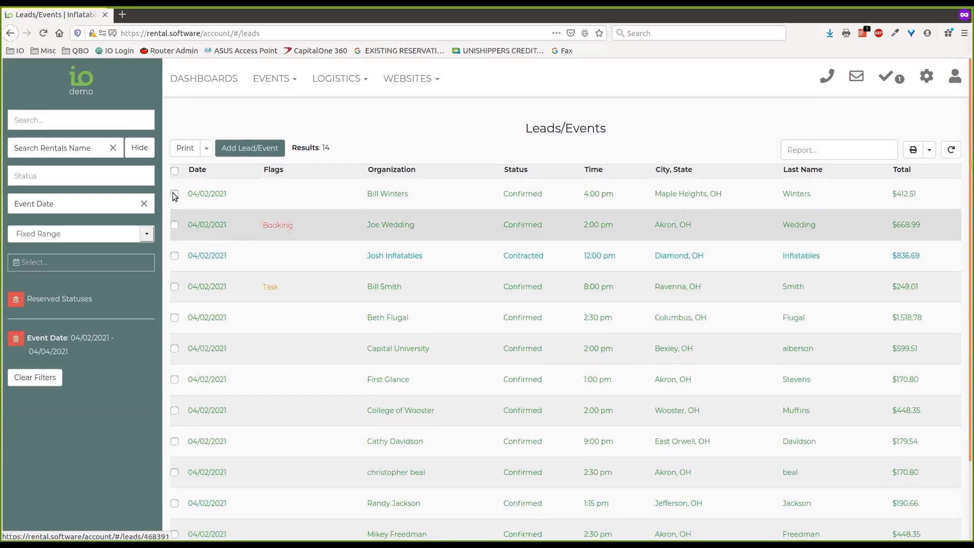
pyautogui.click(174, 171)
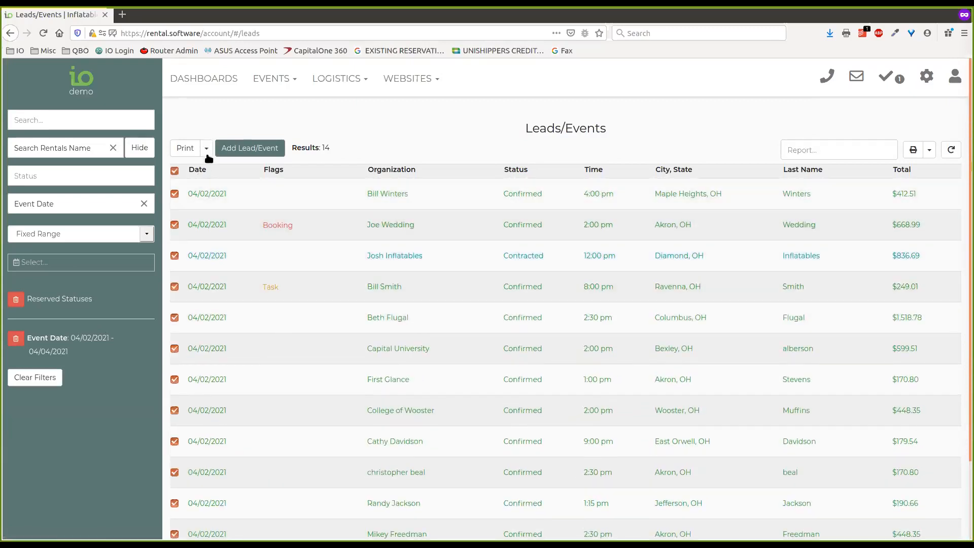
pyautogui.click(186, 150)
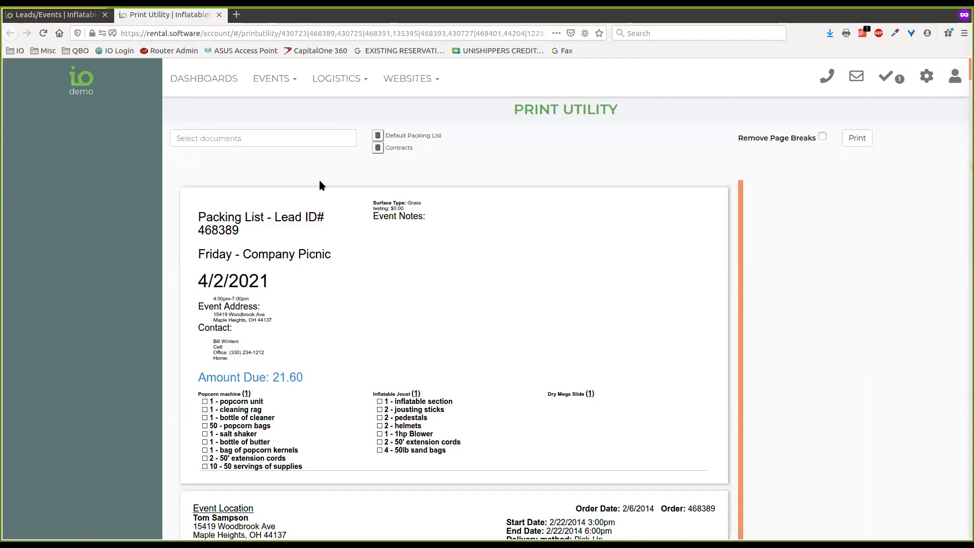
# Step: Add the PL: alternate document to the printout alongside Default Packing List and Contracts
pyautogui.click(254, 140)
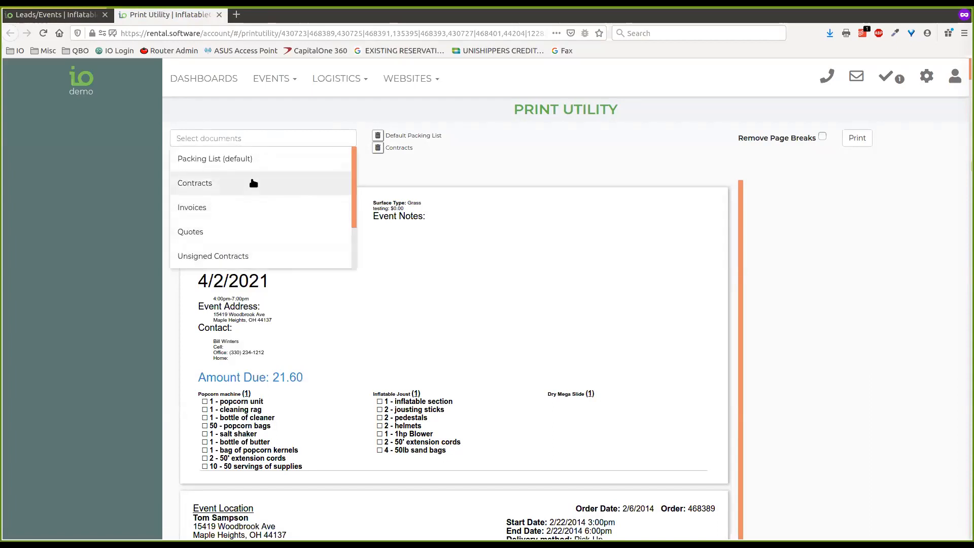
pyautogui.click(459, 138)
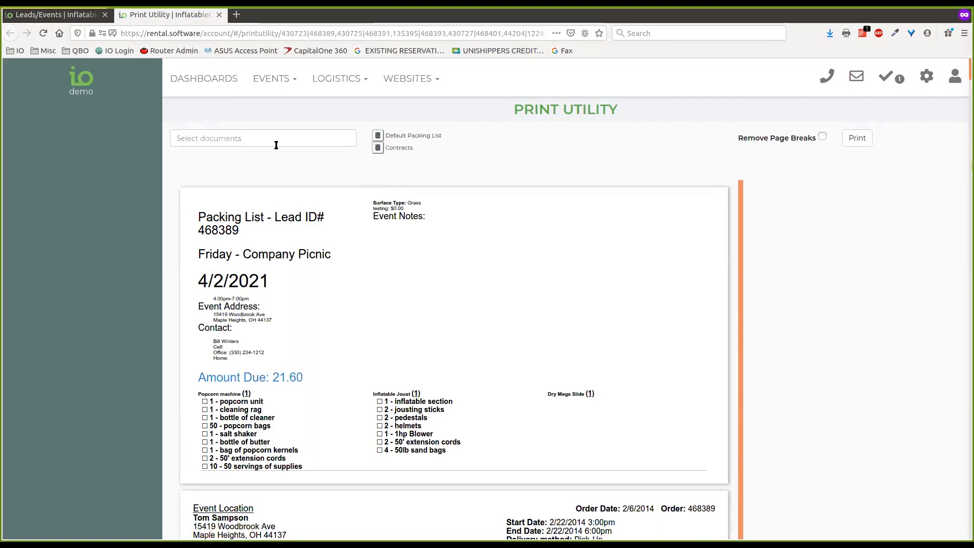
pyautogui.click(256, 132)
pyautogui.scroll(-1, 245, 201)
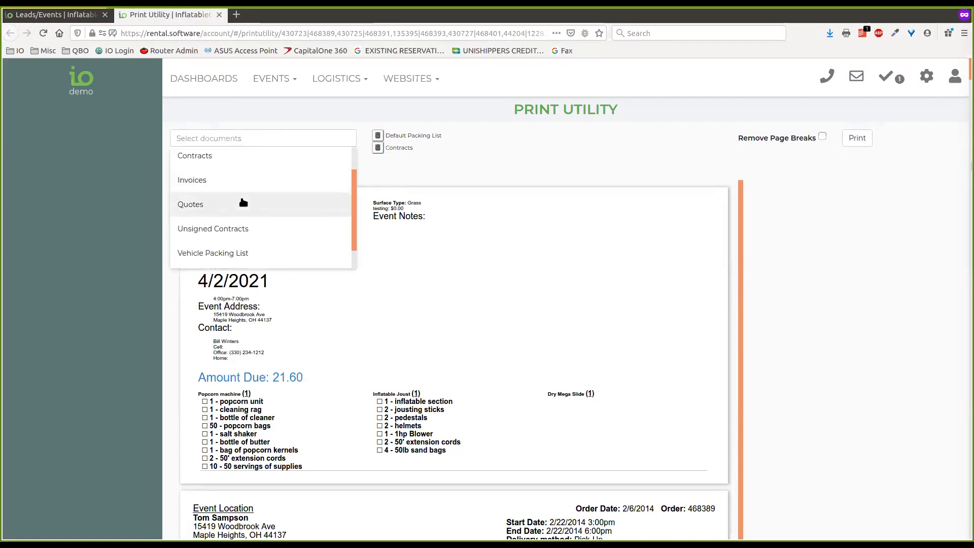
pyautogui.scroll(-1, 220, 197)
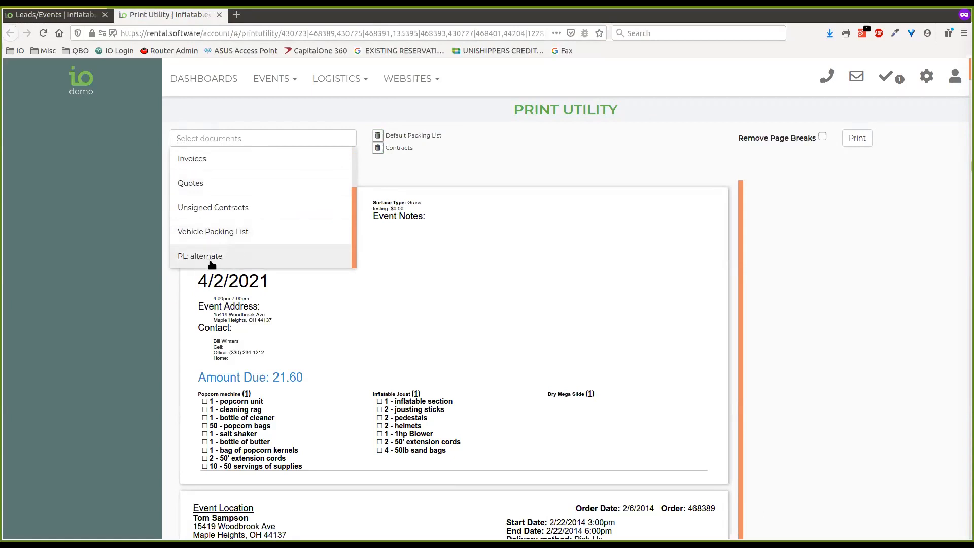
pyautogui.click(270, 260)
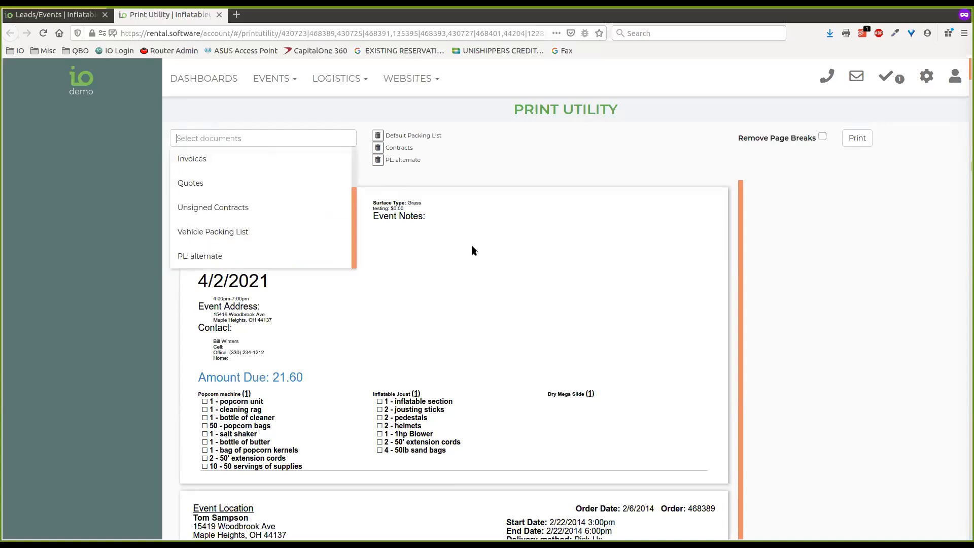
pyautogui.click(468, 151)
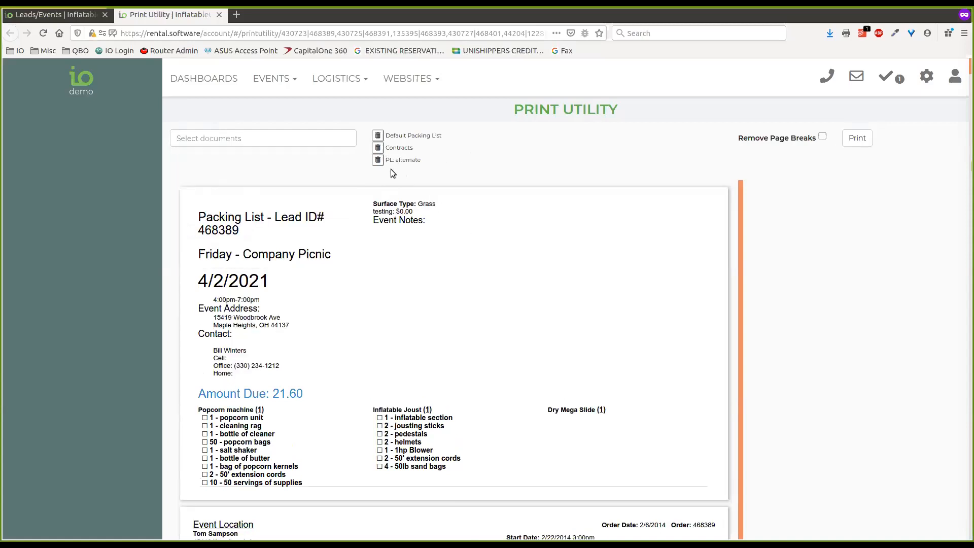
# Step: Look through the combined packing lists and contracts, and preview the printout in the print dialog without printing
pyautogui.scroll(-3, 614, 204)
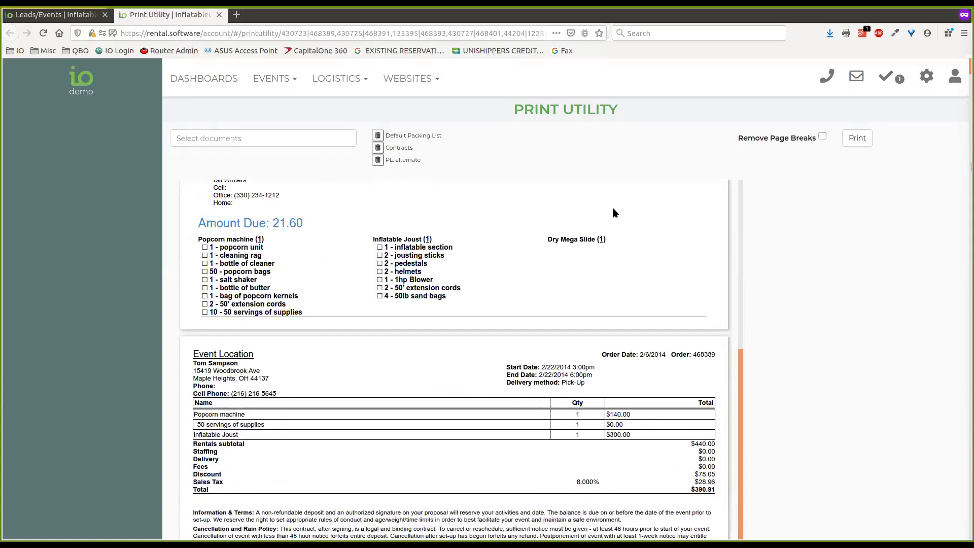
pyautogui.scroll(-10, 613, 209)
pyautogui.scroll(-10, 609, 213)
pyautogui.scroll(-10, 608, 215)
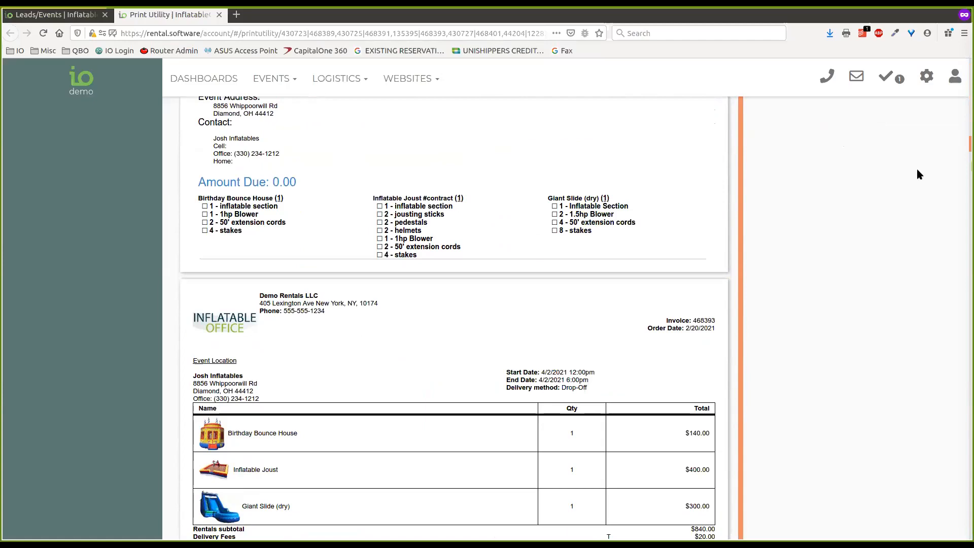
pyautogui.moveTo(966, 145); pyautogui.dragTo(955, 66)
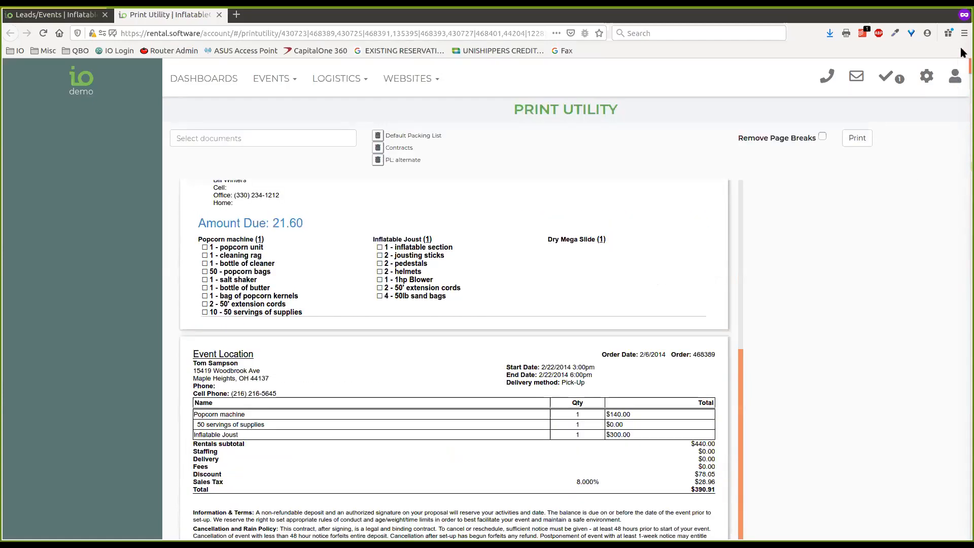
pyautogui.moveTo(742, 359); pyautogui.dragTo(738, 186)
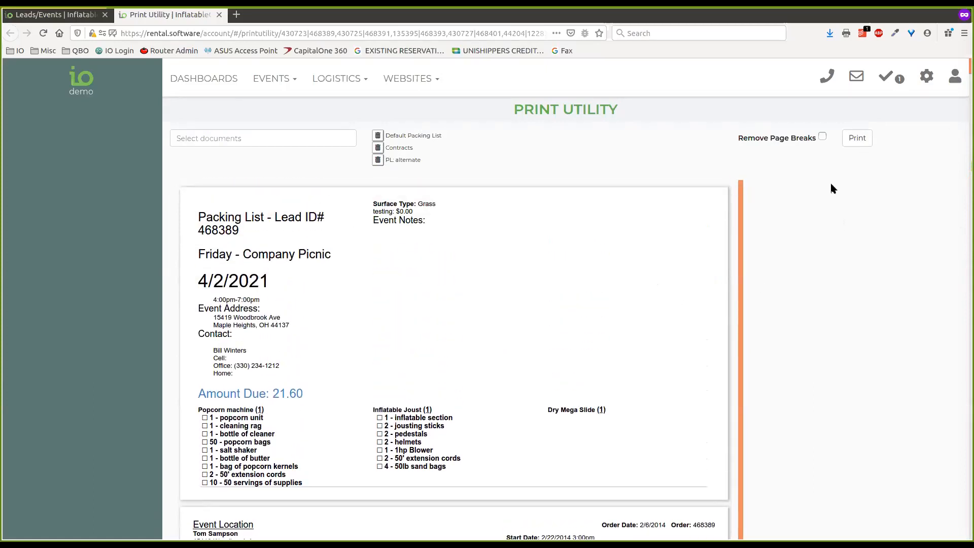
pyautogui.click(857, 136)
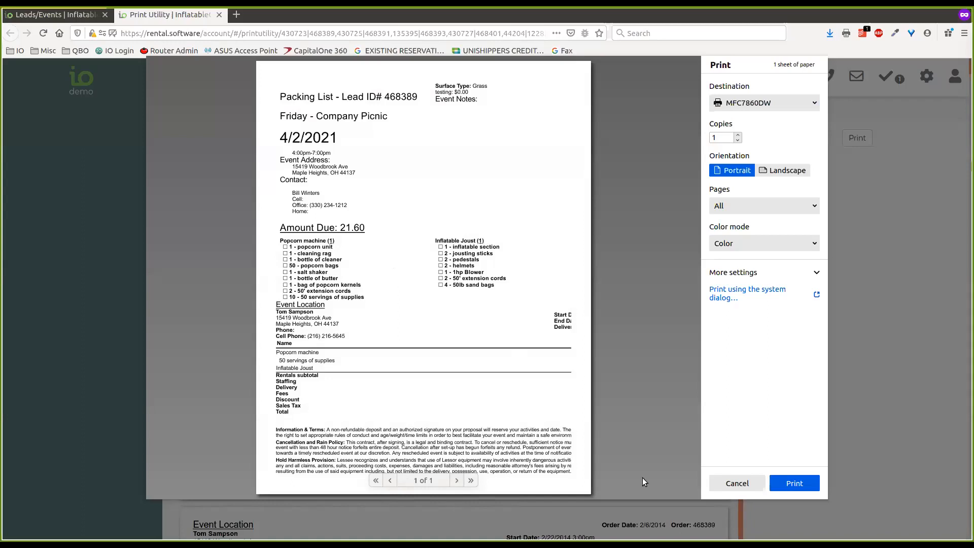
pyautogui.click(747, 483)
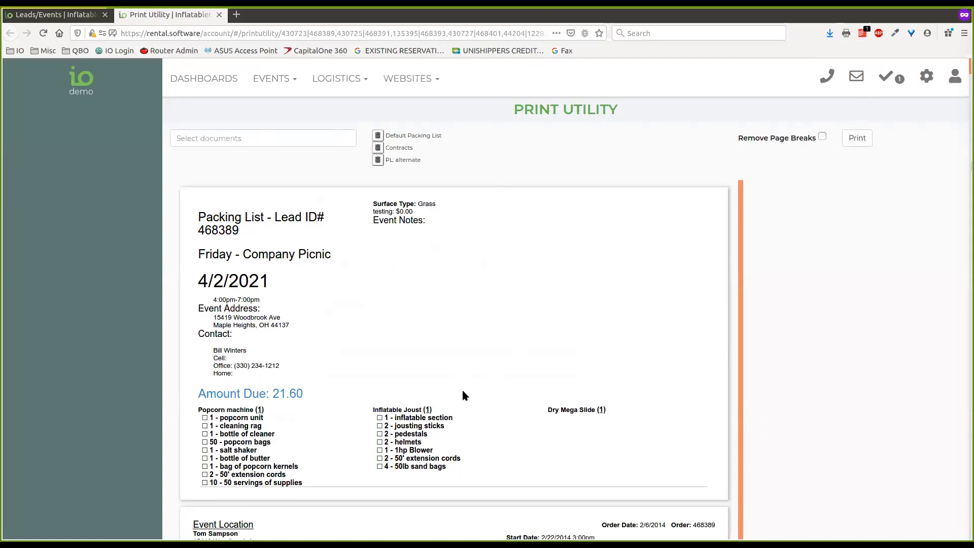
# Step: Examine how each event's default packing list, contract and alternate packing list are ordered in the printout
pyautogui.scroll(-15, 463, 395)
pyautogui.scroll(3, 499, 388)
pyautogui.scroll(5, 442, 284)
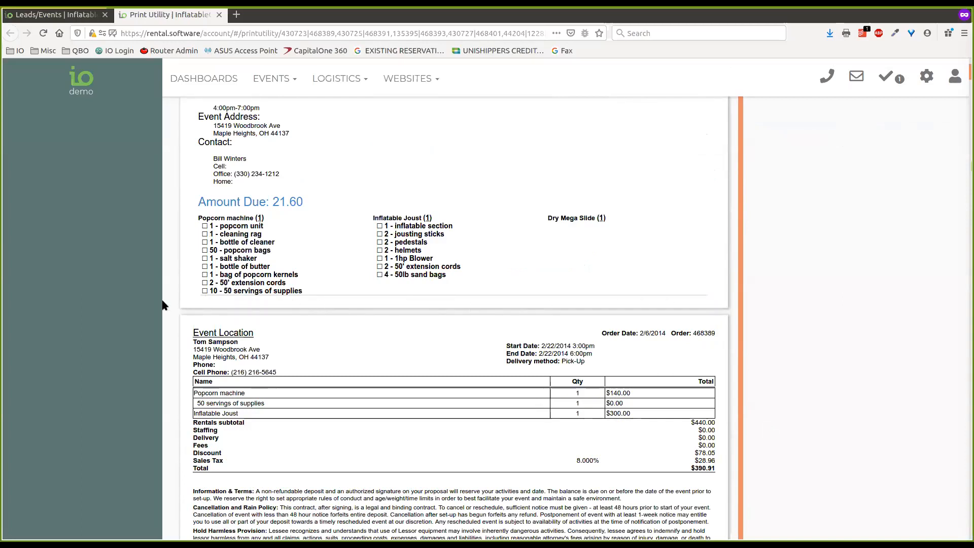
pyautogui.scroll(3, 486, 330)
pyautogui.scroll(1, 487, 335)
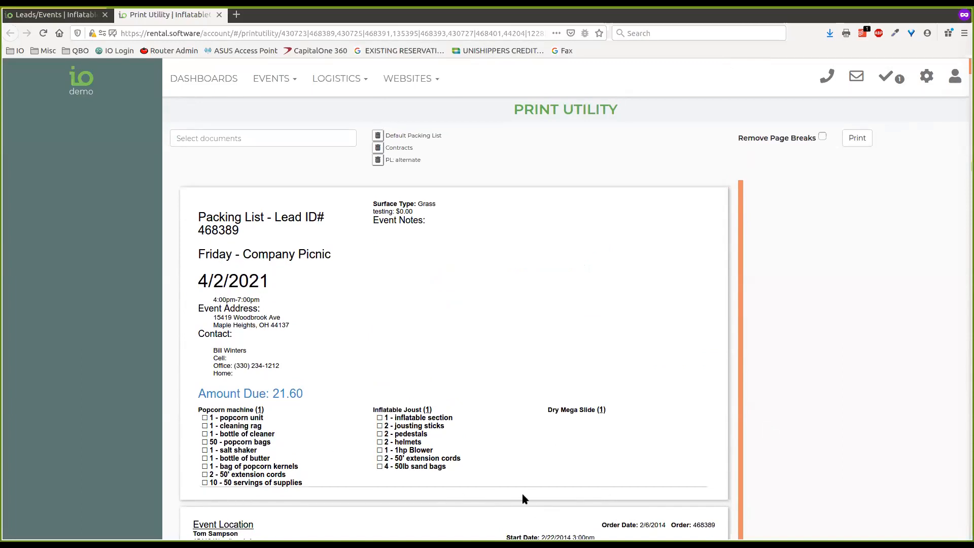
pyautogui.scroll(-10, 535, 307)
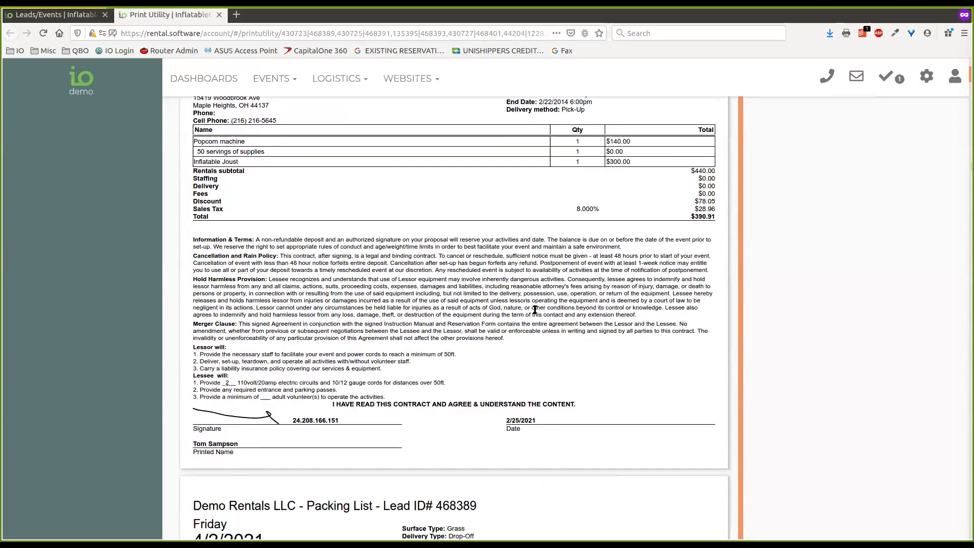
pyautogui.scroll(-8, 533, 299)
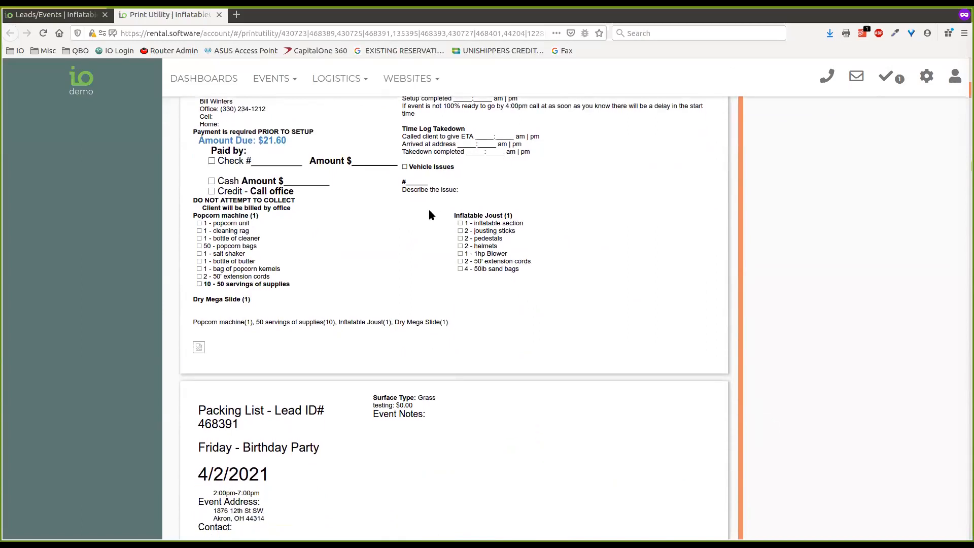
pyautogui.scroll(-16, 450, 288)
pyautogui.scroll(-18, 450, 292)
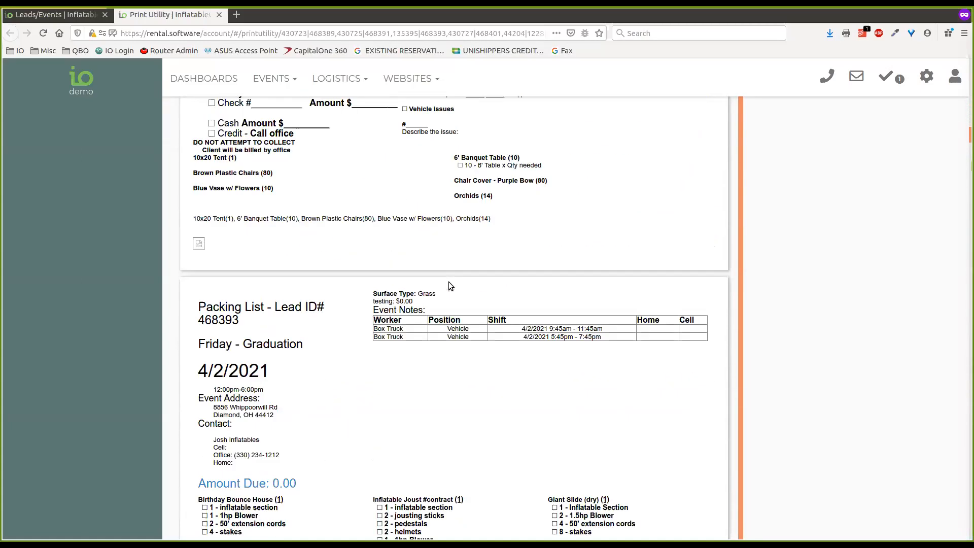
pyautogui.scroll(4, 558, 290)
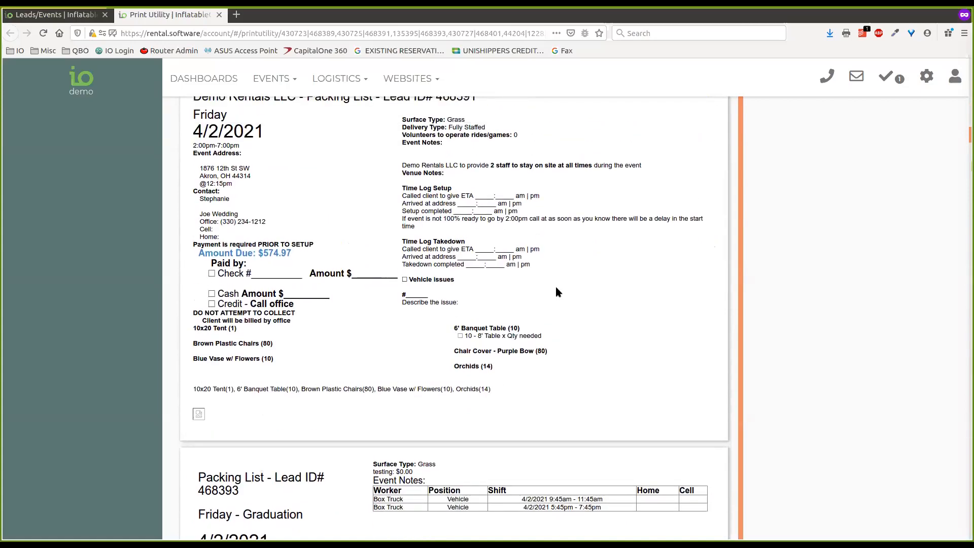
pyautogui.scroll(9, 446, 279)
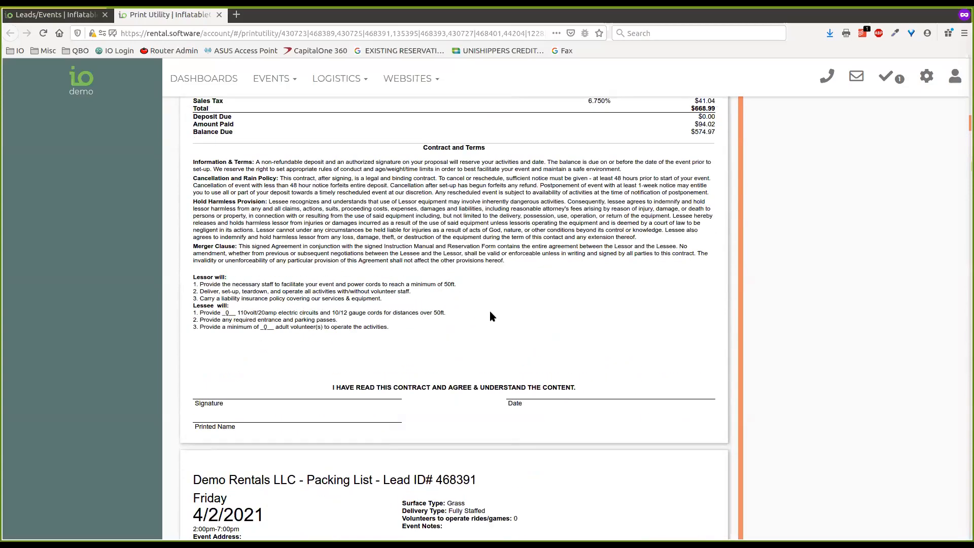
pyautogui.scroll(3, 491, 316)
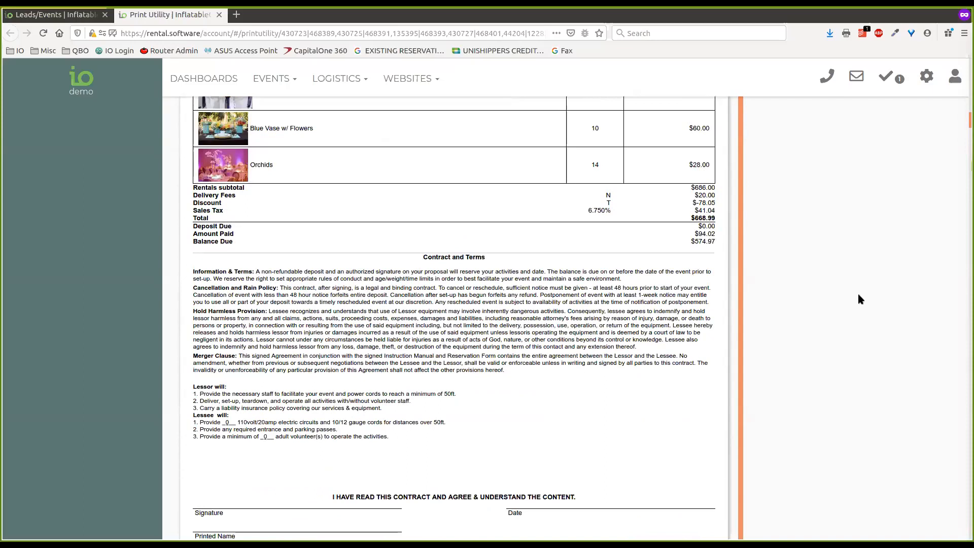
pyautogui.scroll(-12, 396, 430)
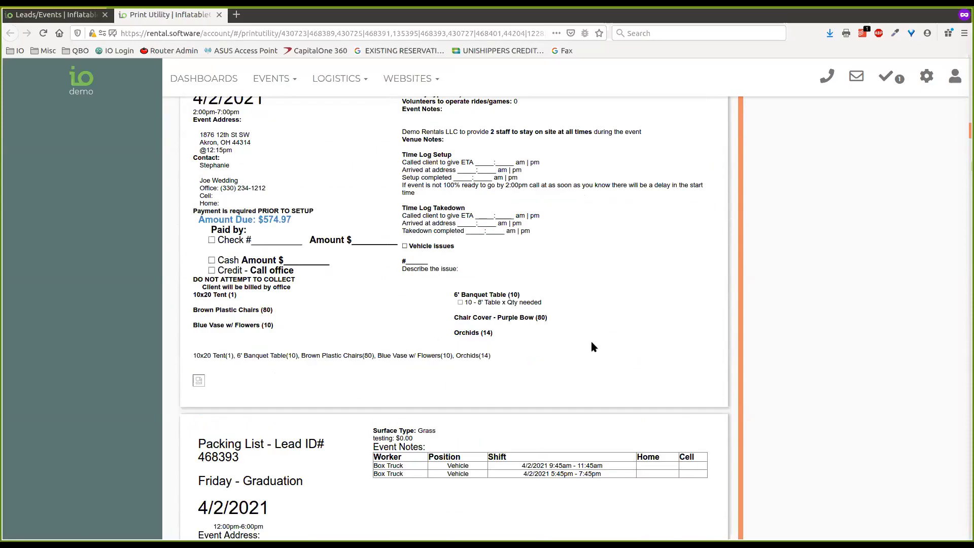
pyautogui.scroll(20, 592, 343)
pyautogui.scroll(20, 613, 325)
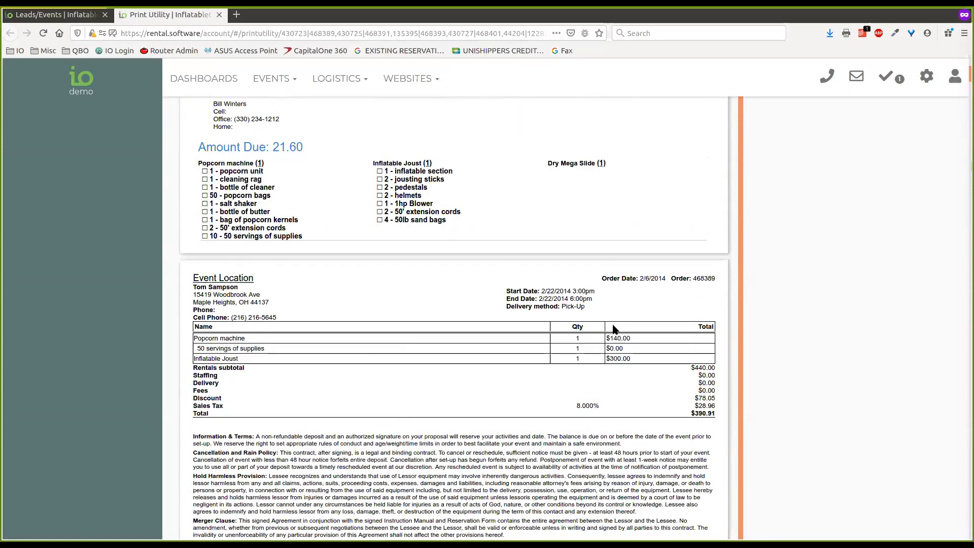
pyautogui.scroll(5, 613, 325)
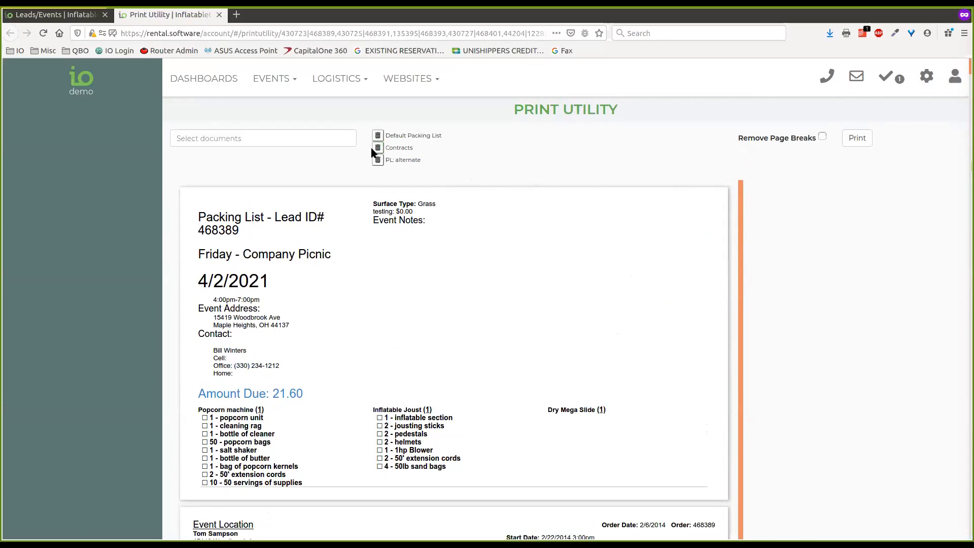
# Step: Inspect the full list of event IDs in the Print Utility page's web address
pyautogui.click(317, 34)
pyautogui.click(311, 34)
pyautogui.moveTo(281, 33); pyautogui.dragTo(563, 31)
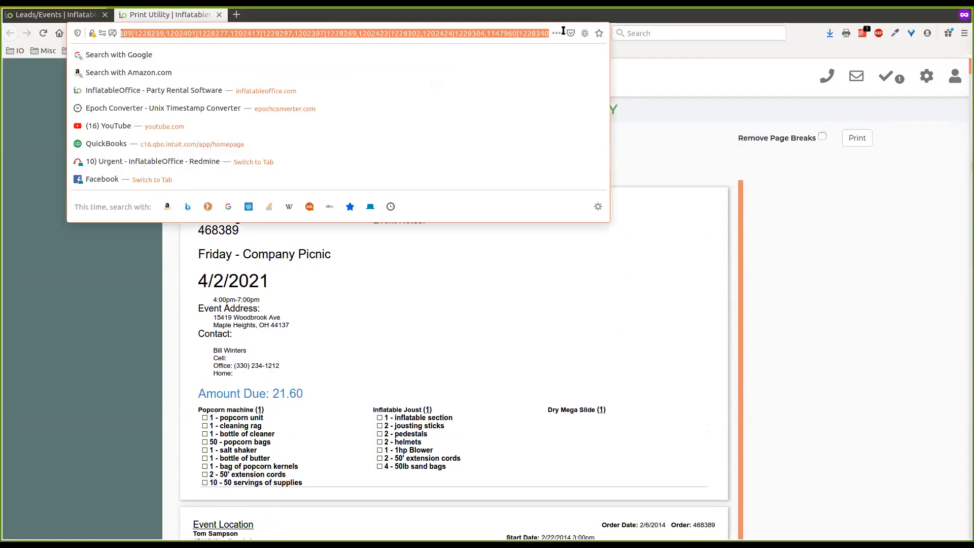
pyautogui.click(489, 34)
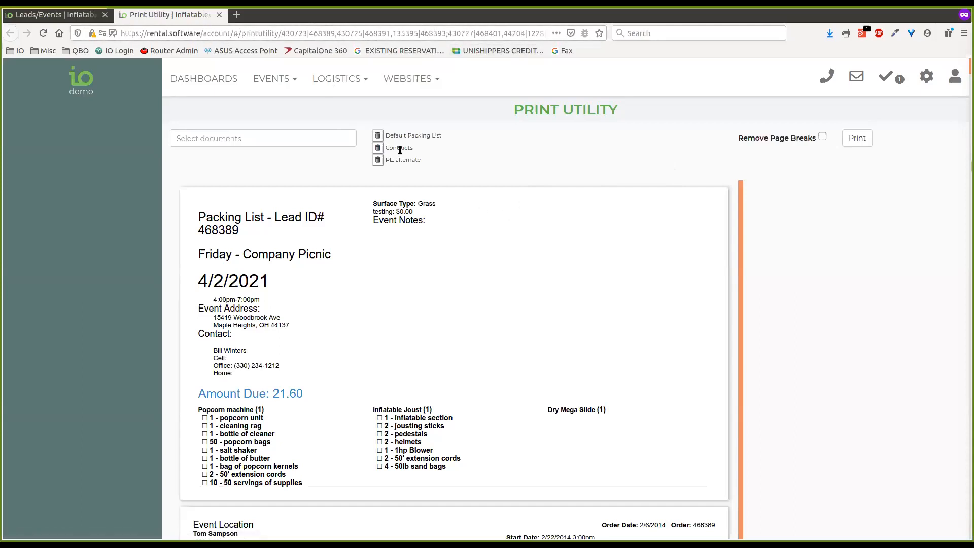
# Step: Close the Print Utility and deselect all events in the Leads/Events list
pyautogui.click(218, 15)
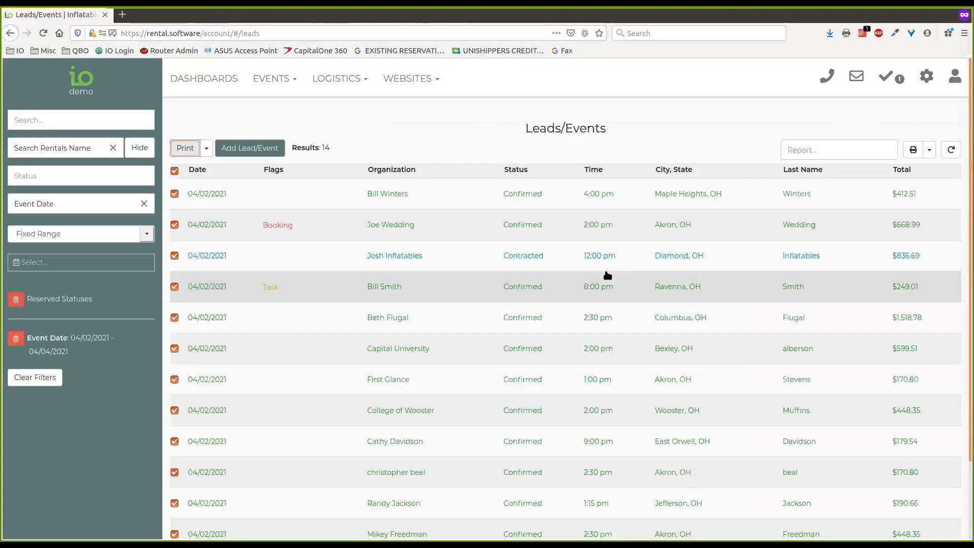
pyautogui.click(174, 170)
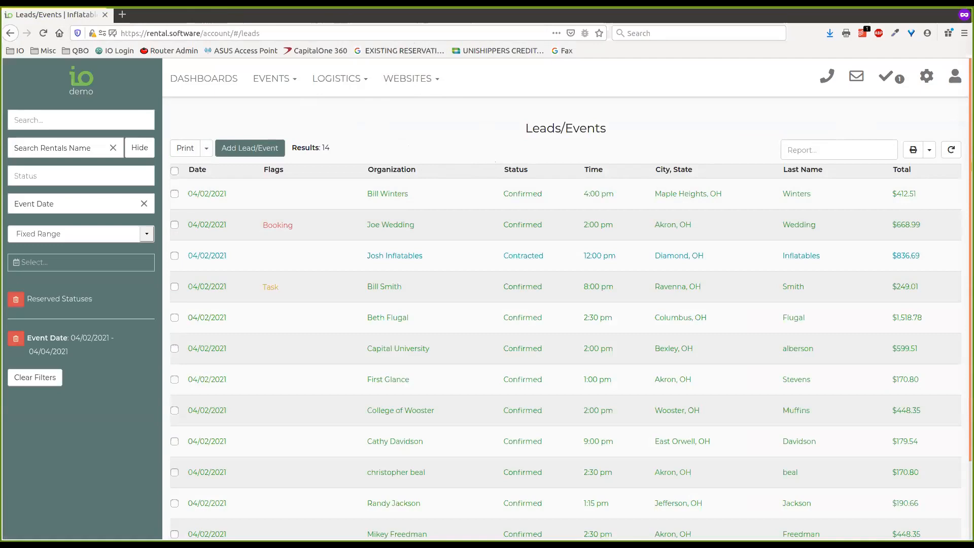
# Step: Open the old site's Leads page, view the reports available there, and return to the new Leads/Events list
pyautogui.click(955, 76)
pyautogui.click(892, 118)
pyautogui.click(159, 16)
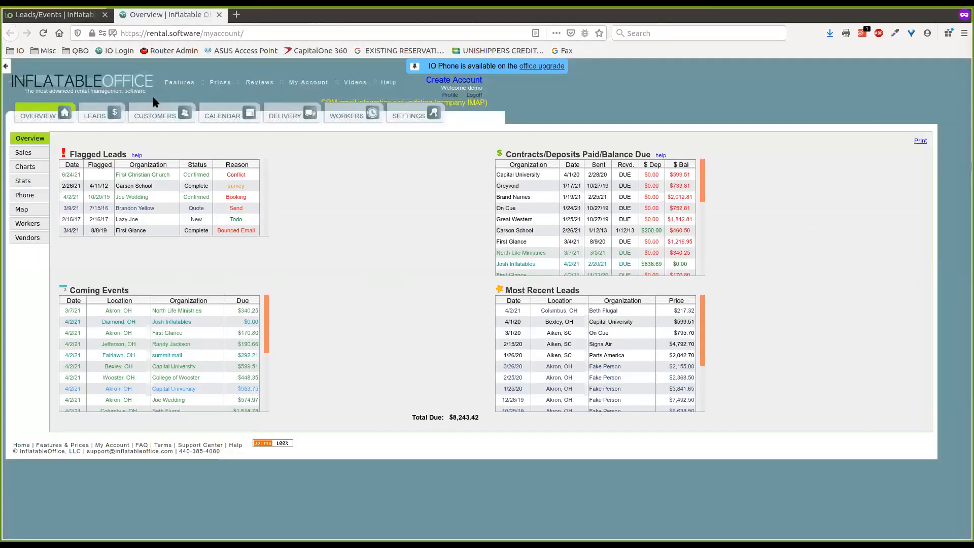
pyautogui.click(95, 115)
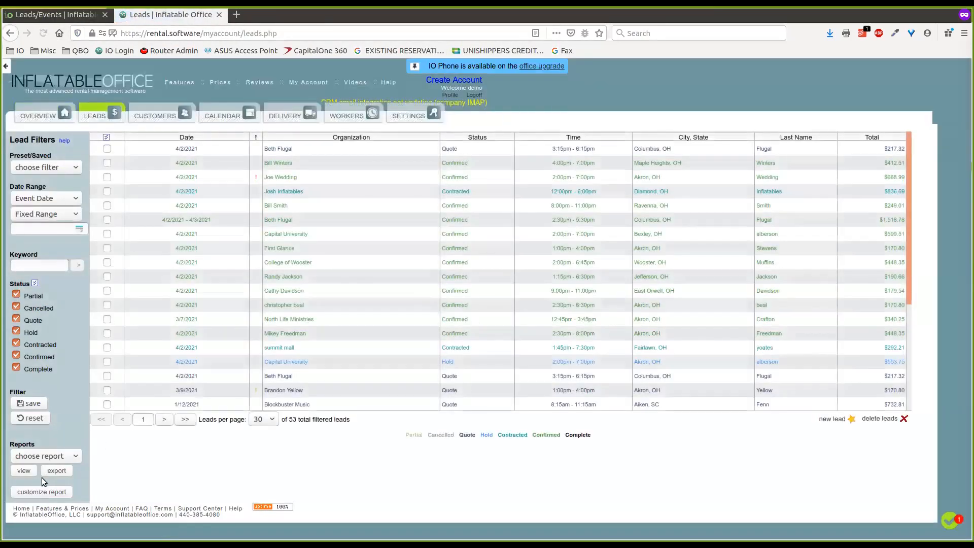
pyautogui.click(67, 458)
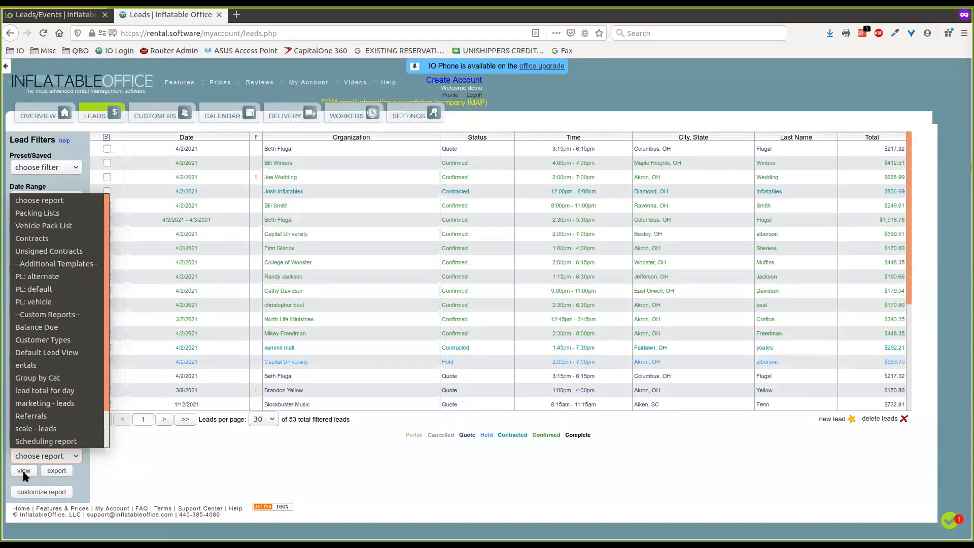
pyautogui.click(141, 470)
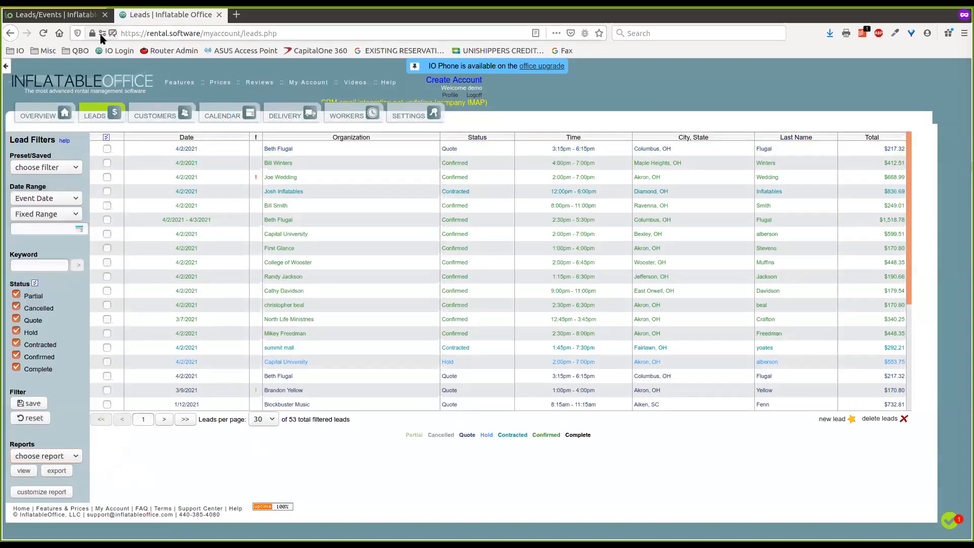
pyautogui.click(76, 16)
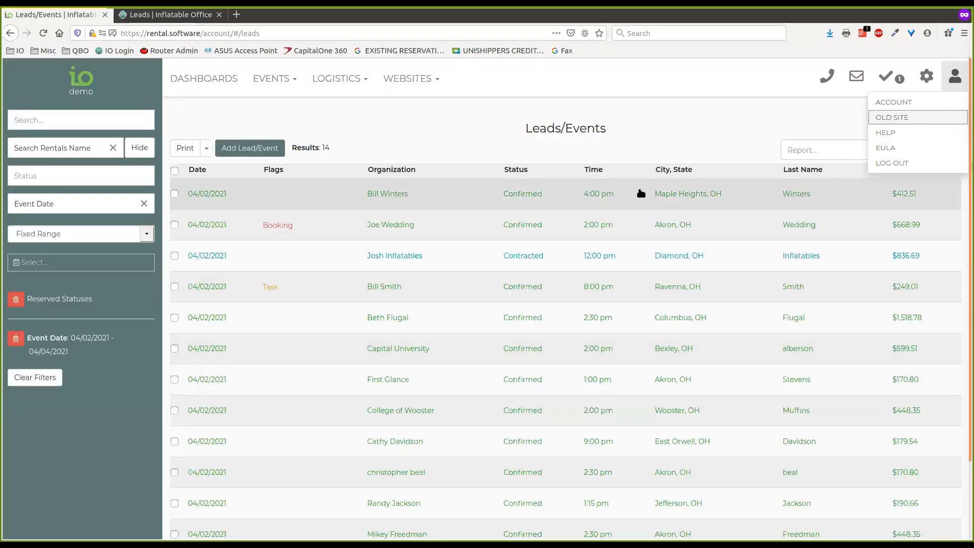
pyautogui.click(722, 131)
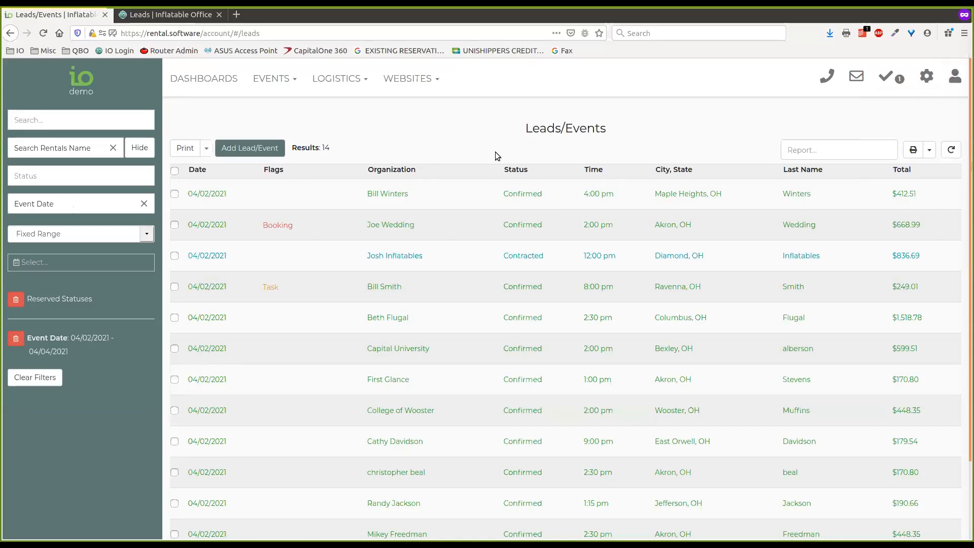
# Step: Open the Maple Heights event and view its individual packing list and its contract, closing each one
pyautogui.click(500, 197)
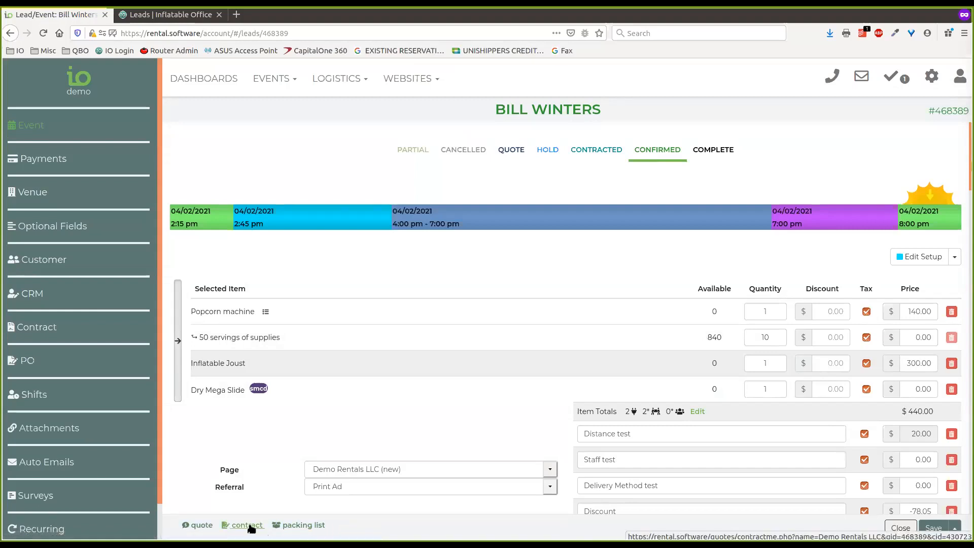
pyautogui.click(307, 525)
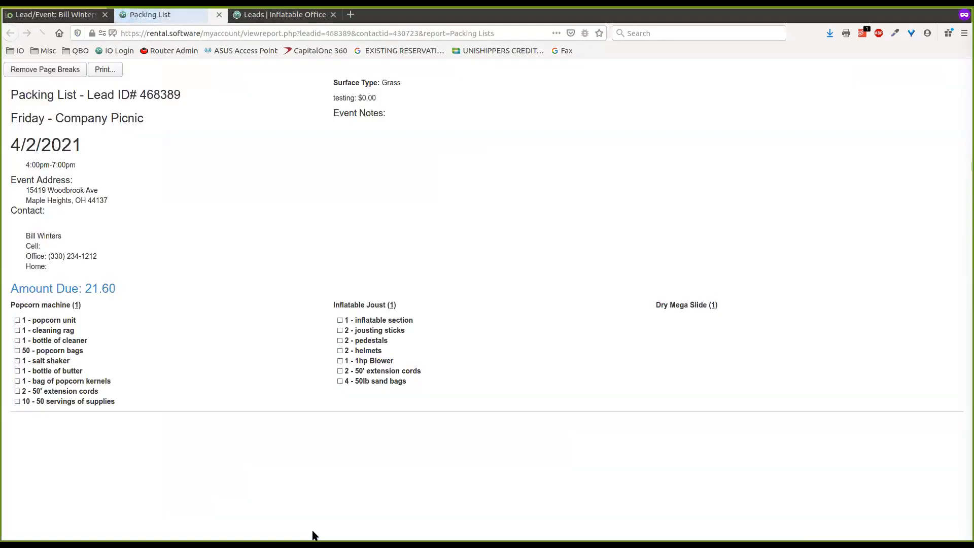
pyautogui.click(220, 15)
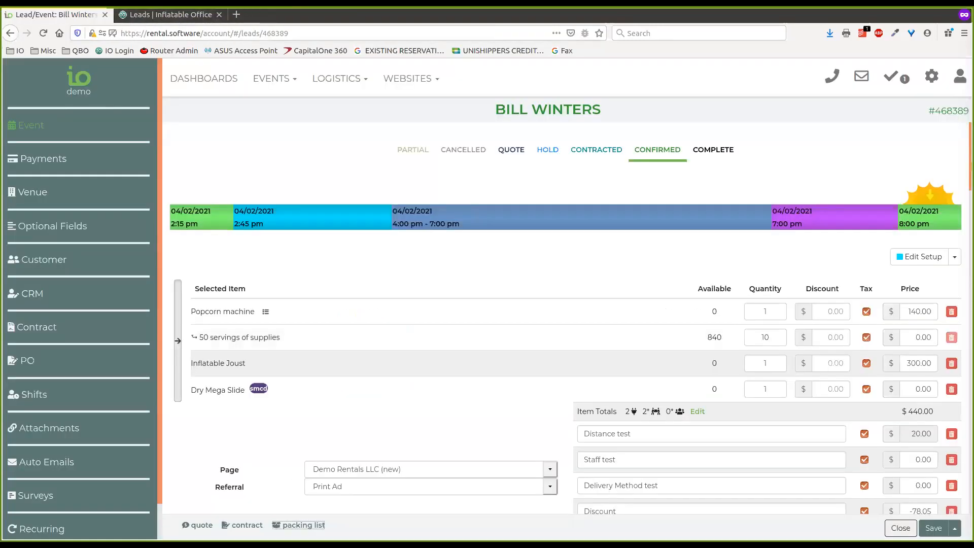
pyautogui.click(247, 526)
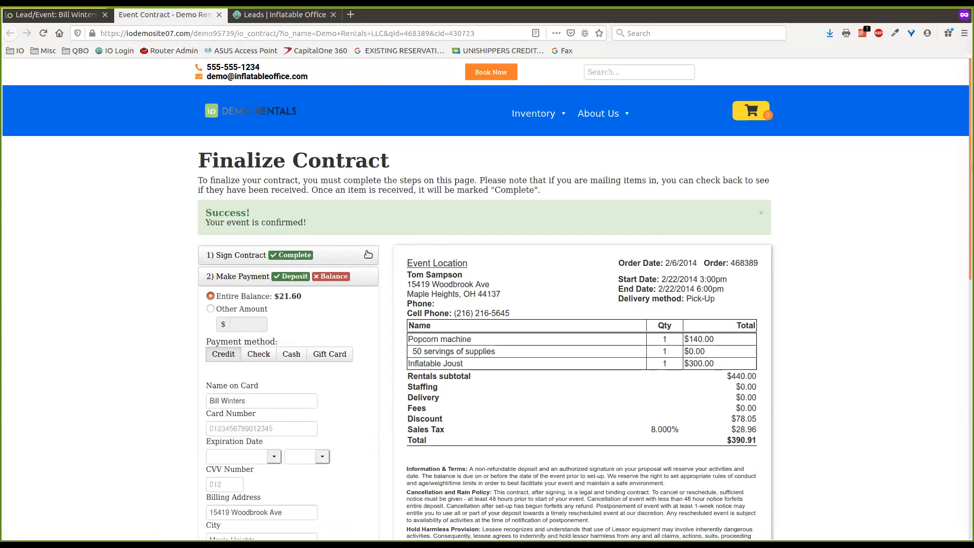
pyautogui.click(219, 15)
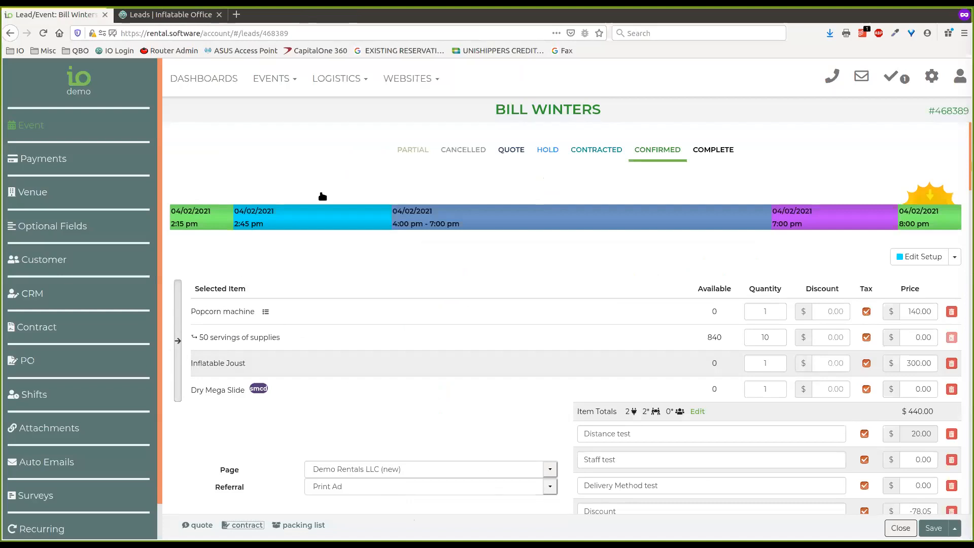
# Step: Open the organization A Big Company and display its invoice
pyautogui.click(274, 78)
pyautogui.click(283, 150)
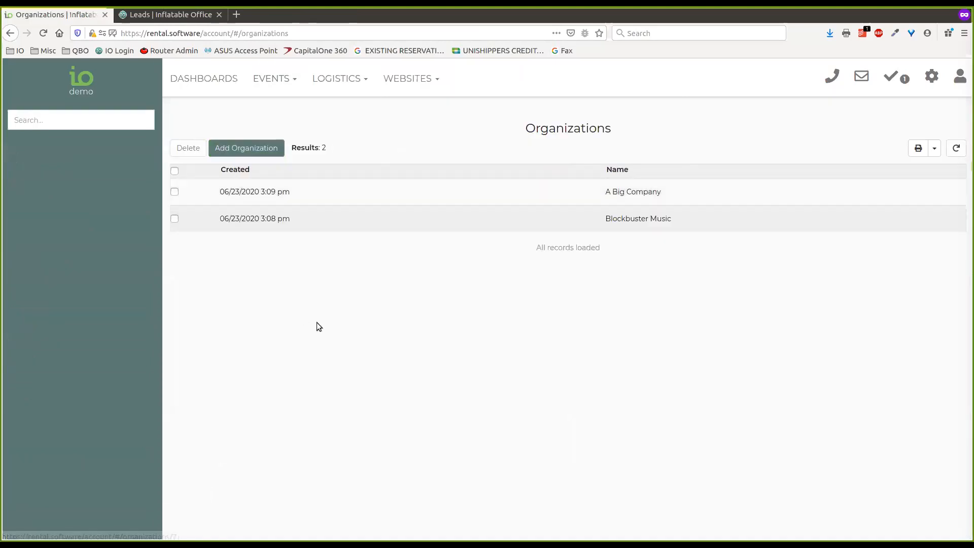
pyautogui.click(622, 193)
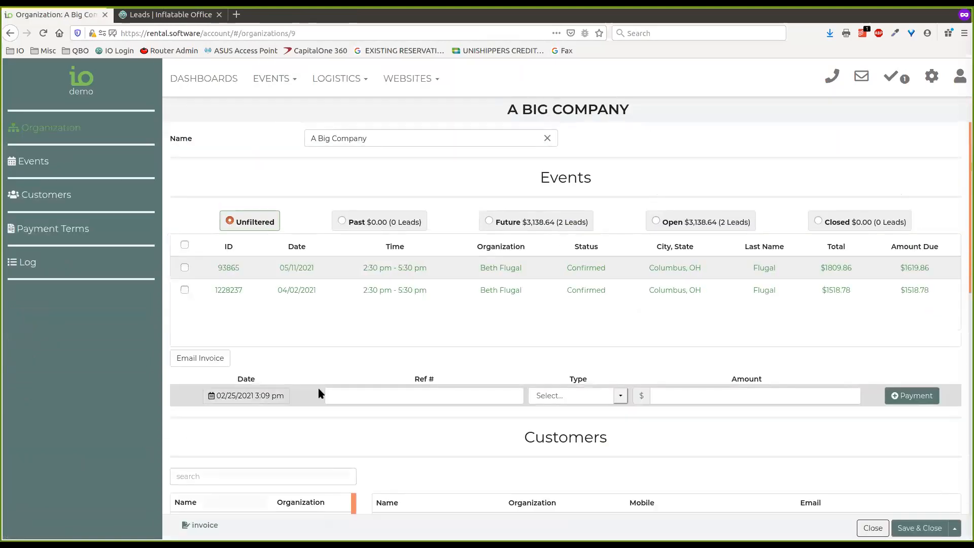
pyautogui.click(206, 525)
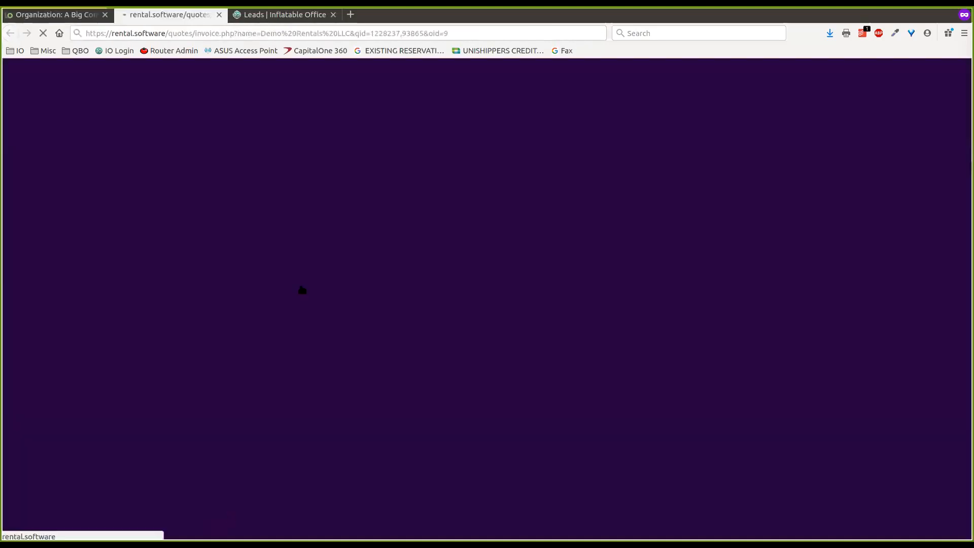
# Step: Examine the event lines on the organization's customer statement and close the invoice
pyautogui.scroll(-3, 561, 152)
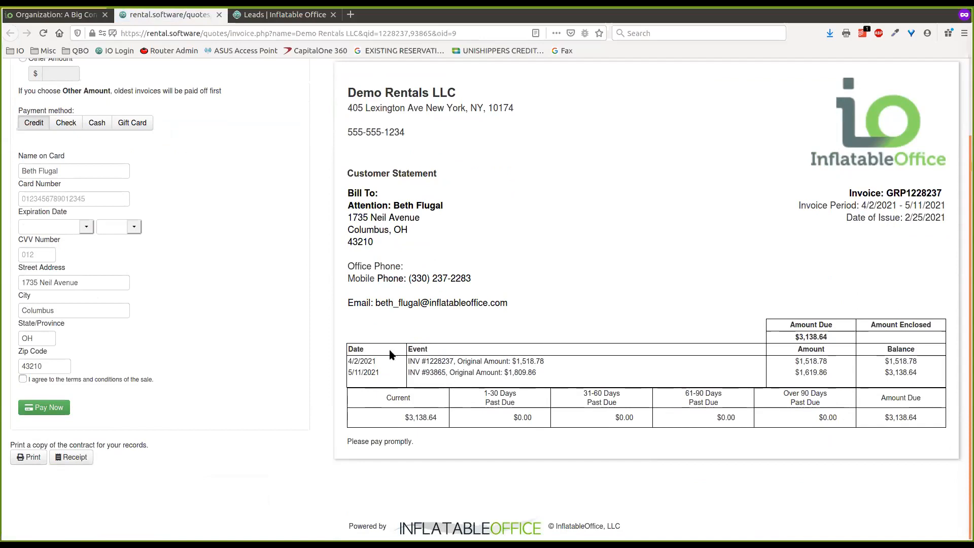
pyautogui.moveTo(348, 361); pyautogui.dragTo(563, 358)
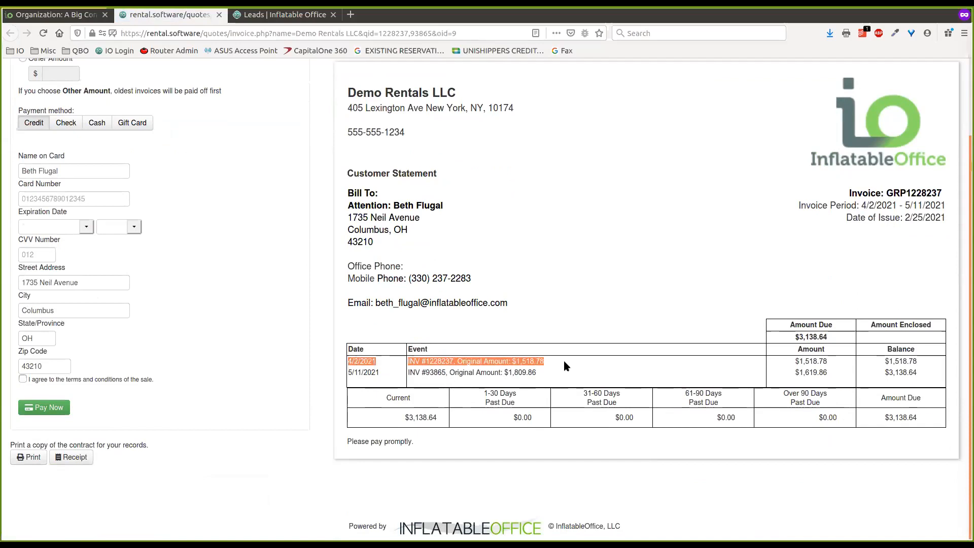
pyautogui.moveTo(351, 374); pyautogui.dragTo(569, 386)
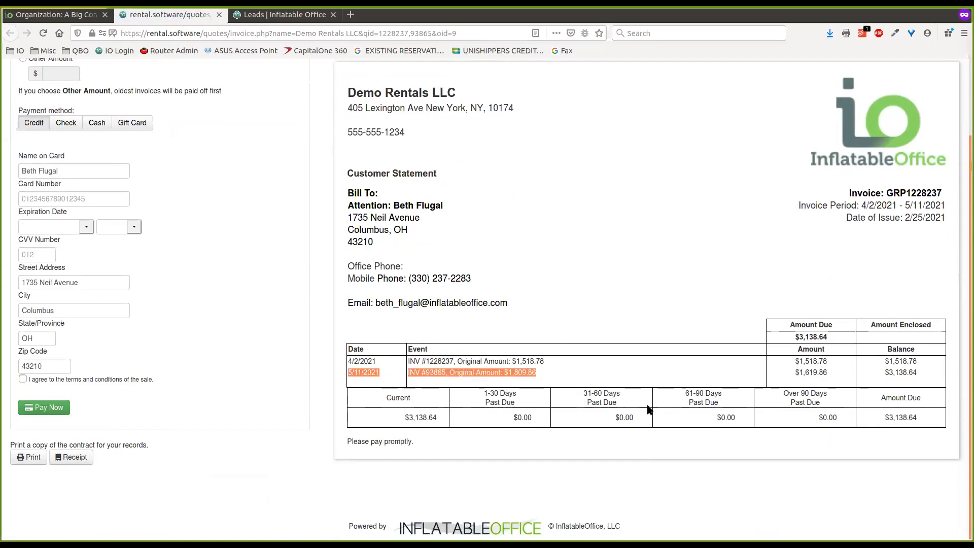
pyautogui.click(741, 361)
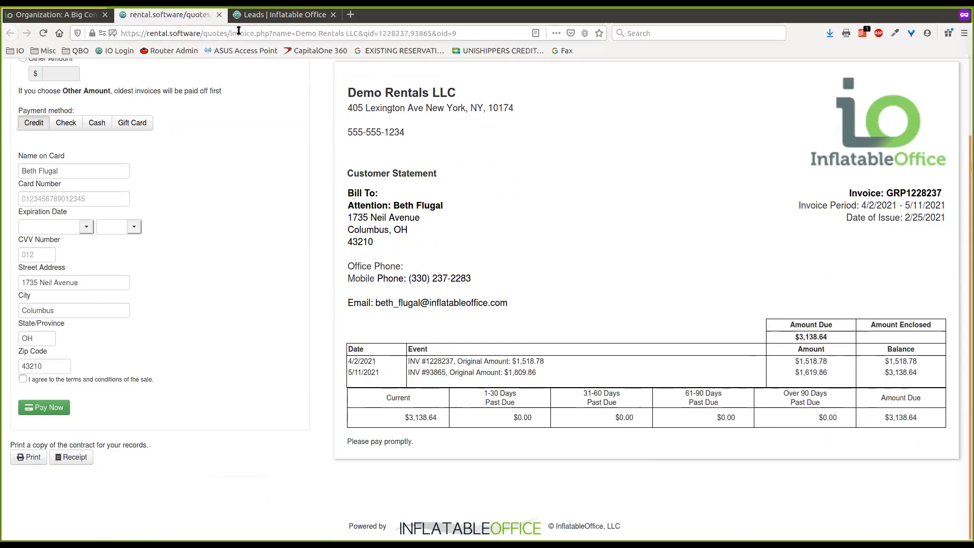
pyautogui.click(220, 16)
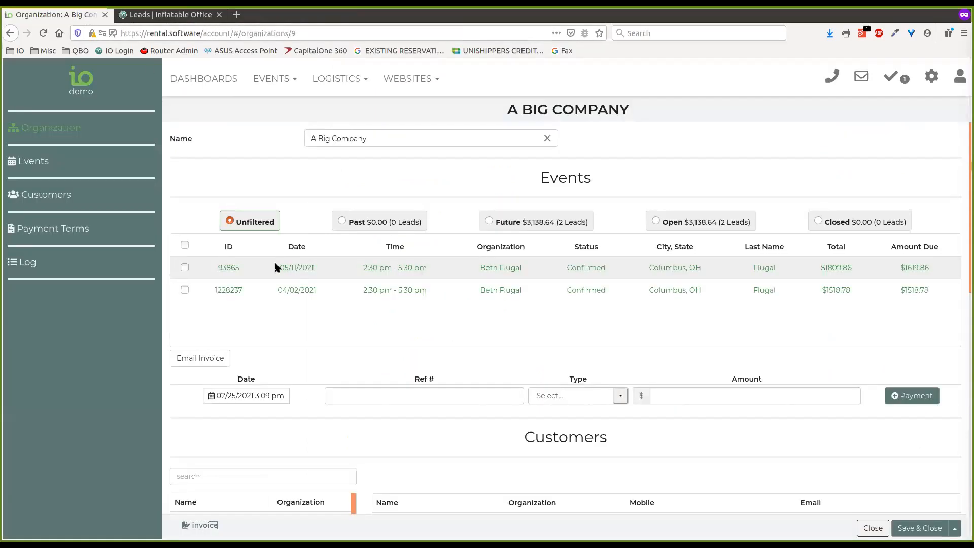
# Step: Look through A Big Company's customers and payment terms, and close the organization record without saving
pyautogui.scroll(-2, 466, 424)
pyautogui.scroll(-3, 492, 324)
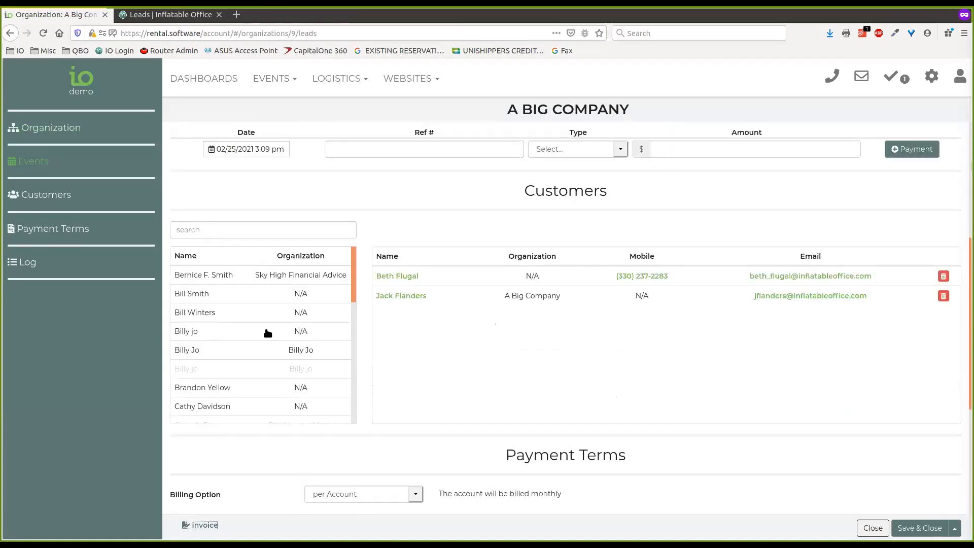
pyautogui.scroll(-3, 570, 452)
pyautogui.scroll(8, 571, 354)
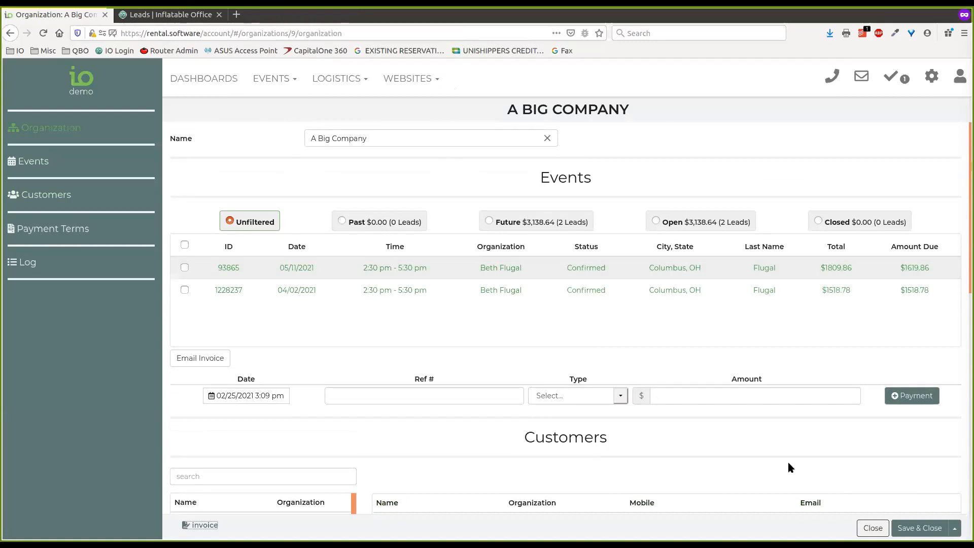
pyautogui.click(873, 528)
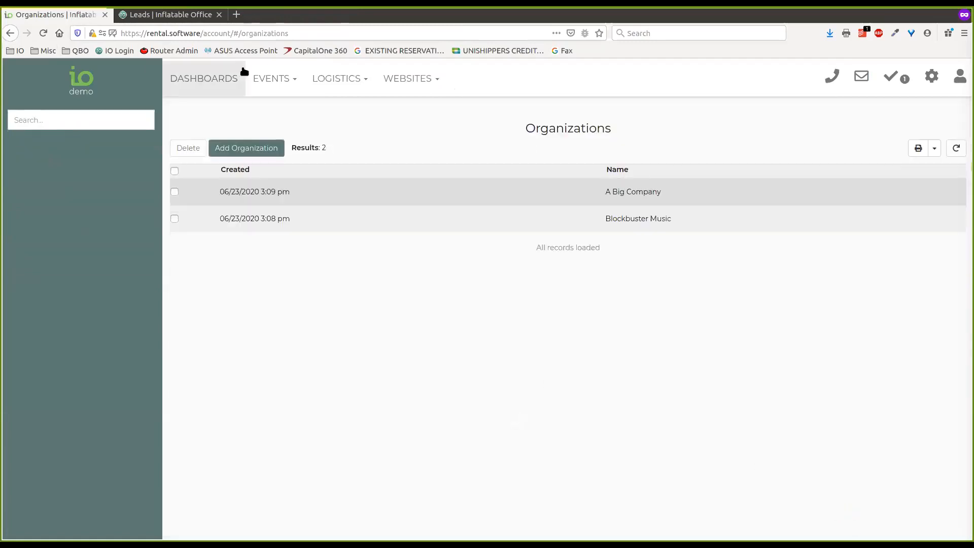
# Step: Return to the Leads/Events list and remove its Reserved Statuses and Event Date filters
pyautogui.click(274, 79)
pyautogui.click(278, 107)
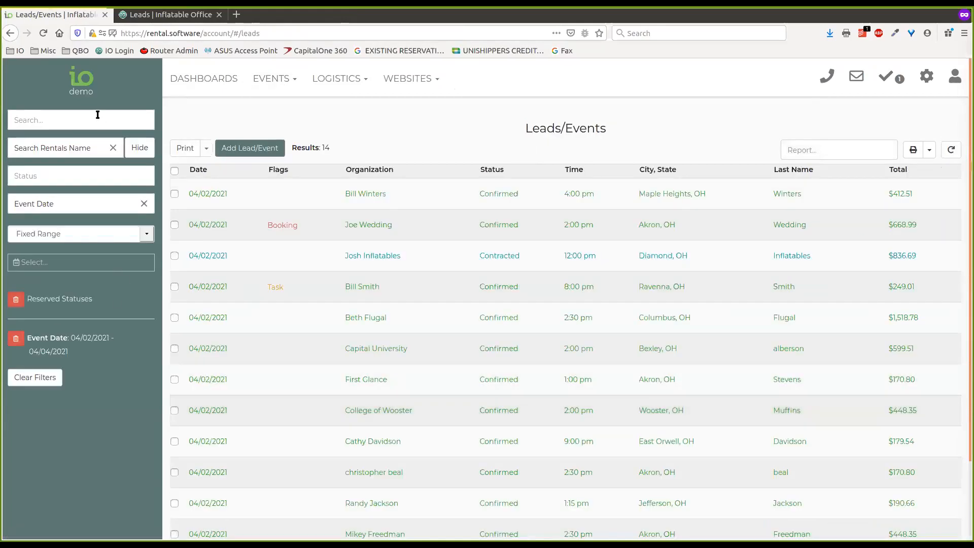
pyautogui.click(16, 300)
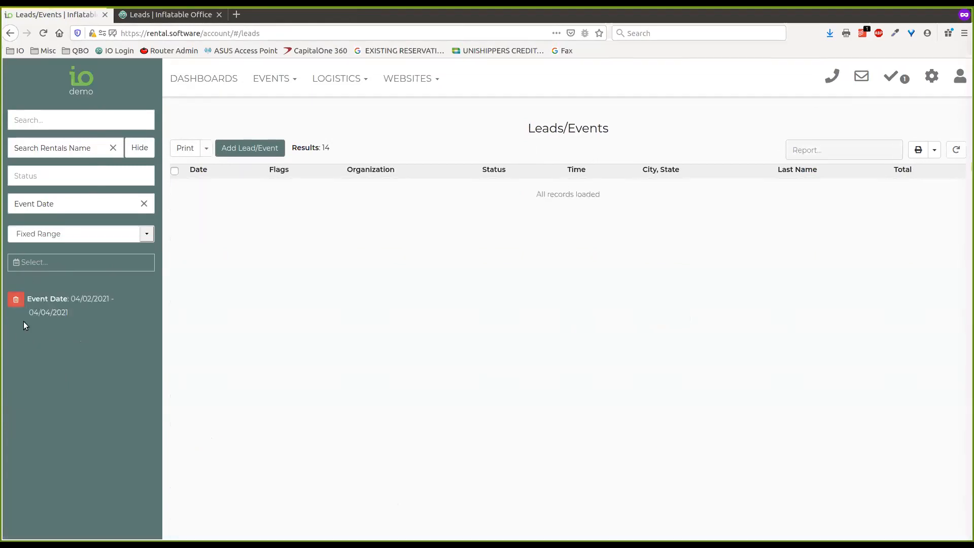
pyautogui.click(15, 299)
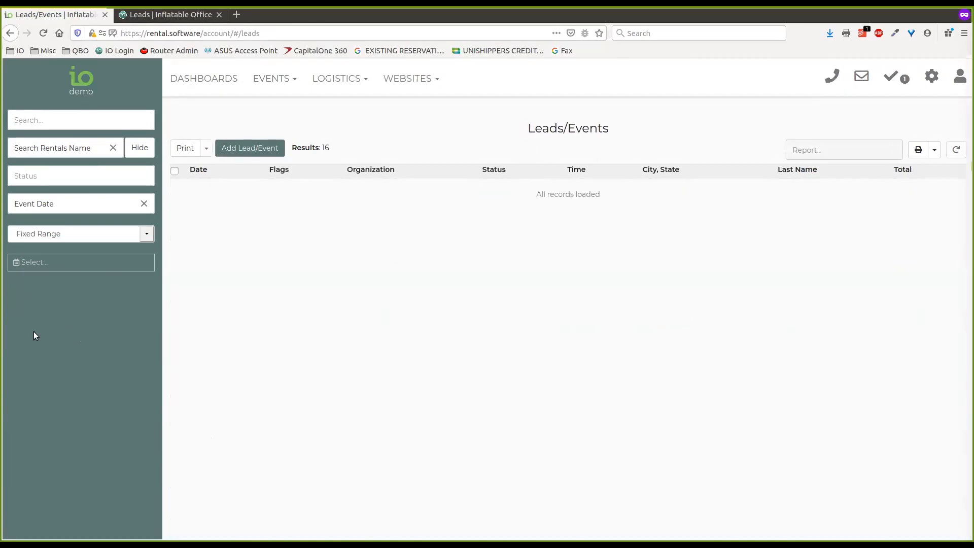
pyautogui.click(79, 119)
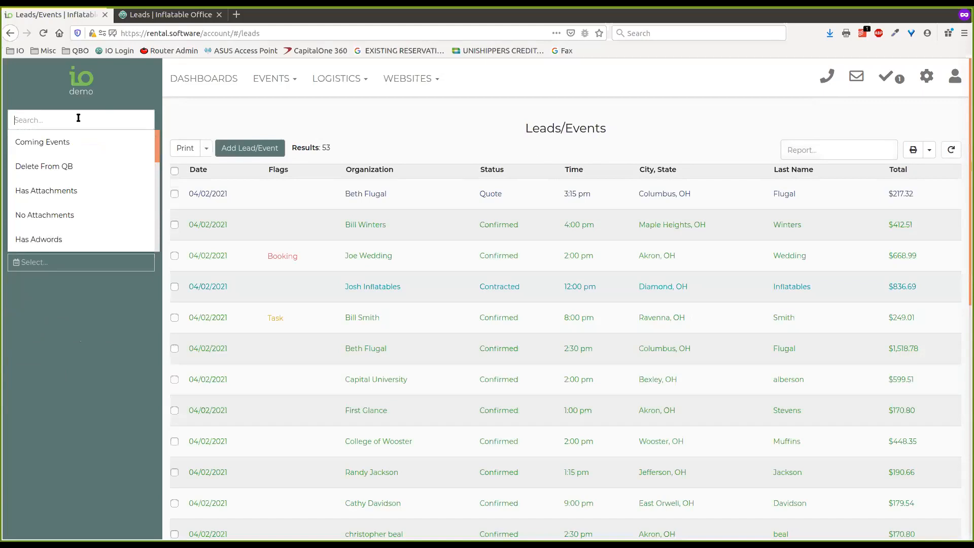
pyautogui.write('be')
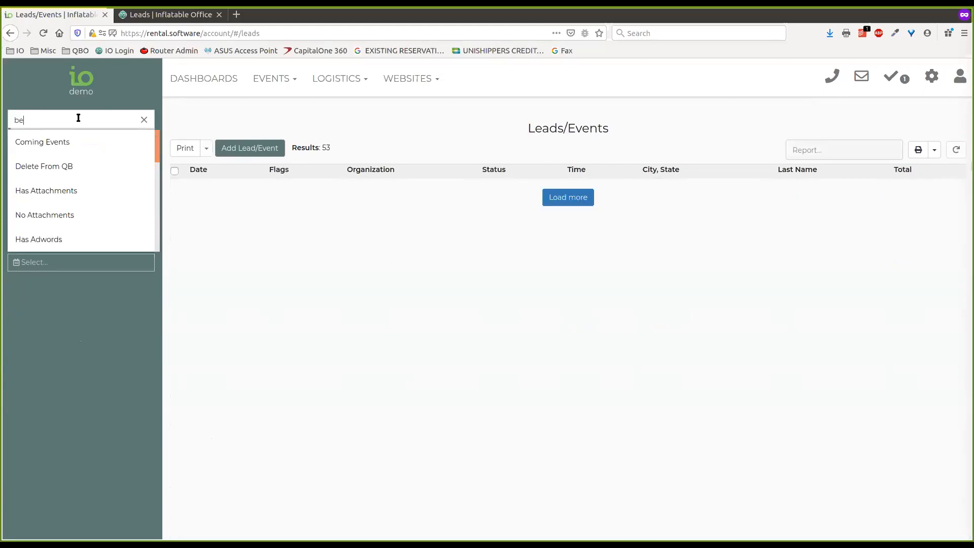
pyautogui.write('th')
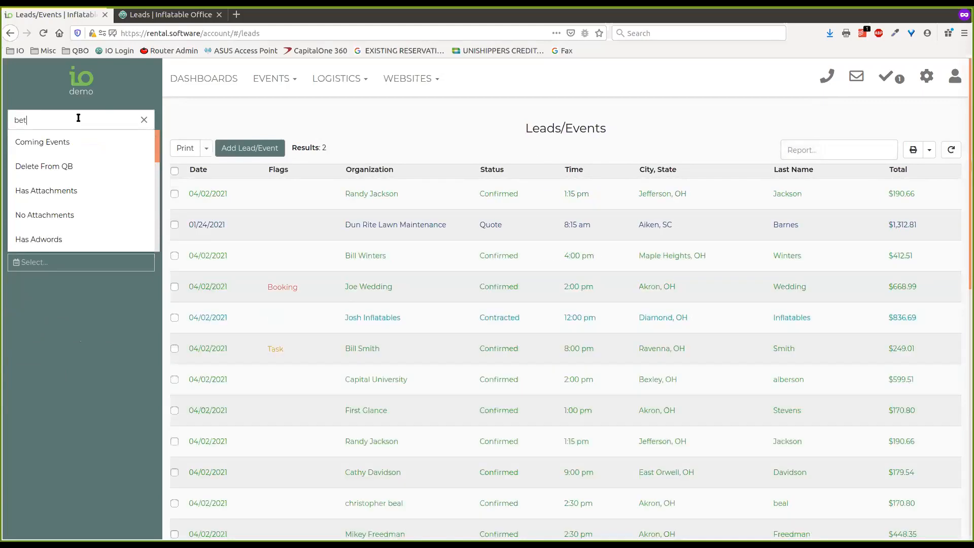
pyautogui.press('BackSpace')
pyautogui.press('BackSpace')
pyautogui.press('BackSpace')
pyautogui.press('BackSpace')
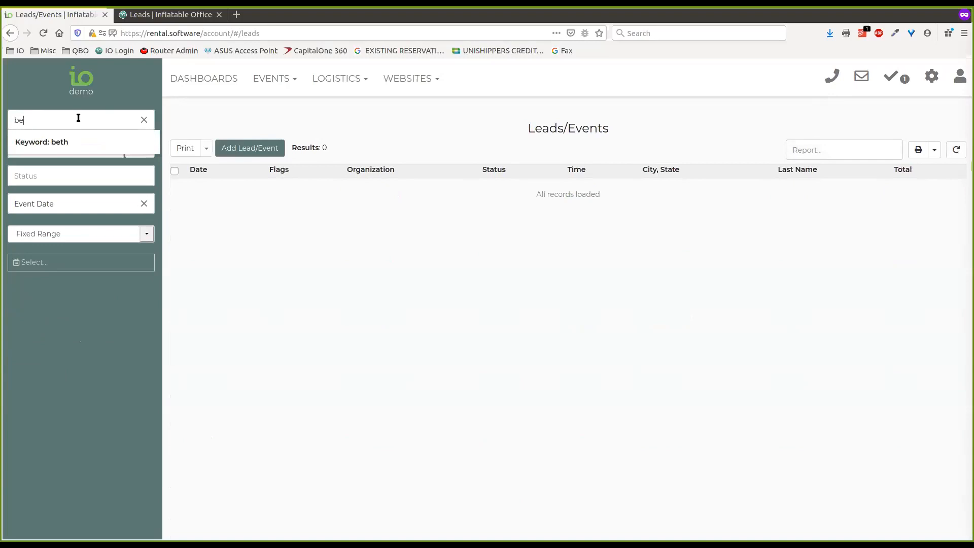
pyautogui.write('flugal')
# Step: Filter the list by a customer surname as keyword, with the search scope set to Common Fields
pyautogui.doubleClick(76, 120)
pyautogui.write('smith')
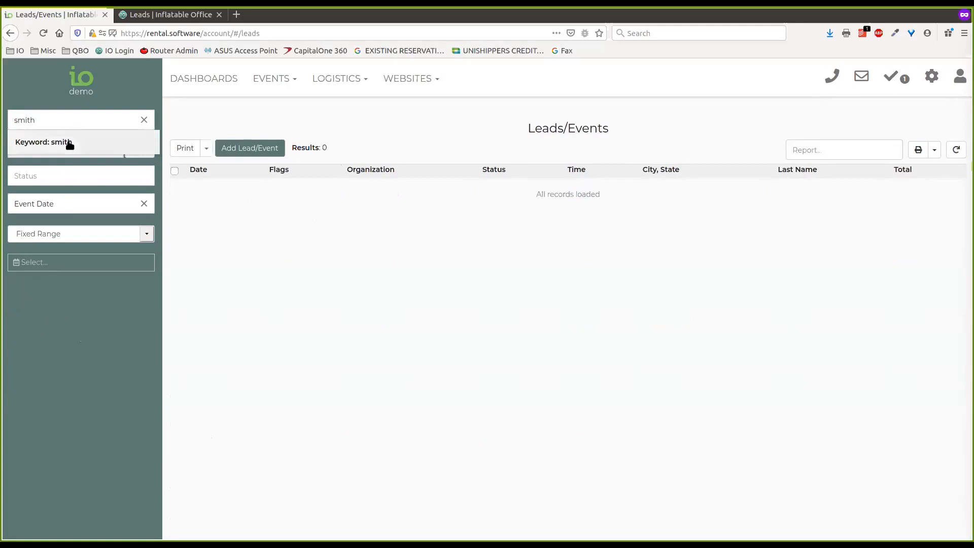
pyautogui.click(69, 144)
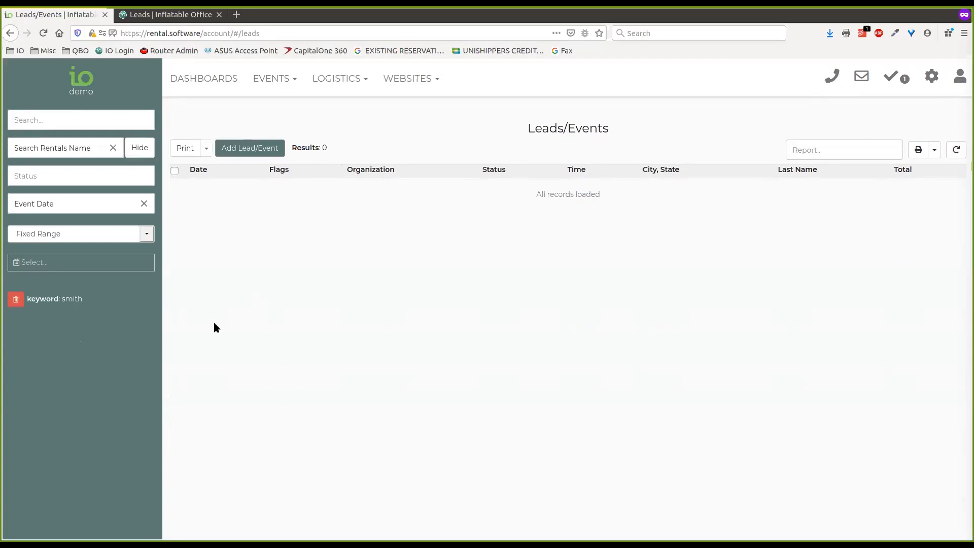
pyautogui.click(113, 148)
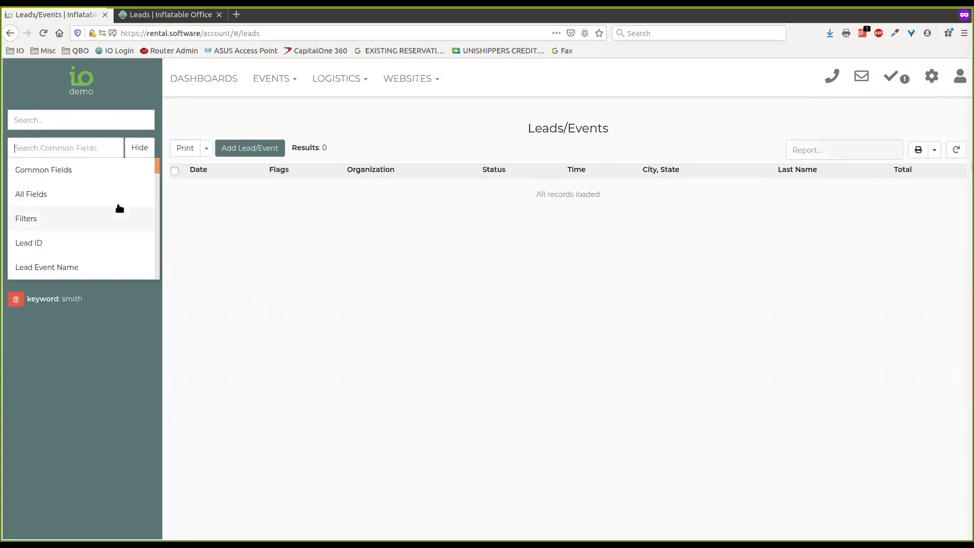
pyautogui.click(119, 443)
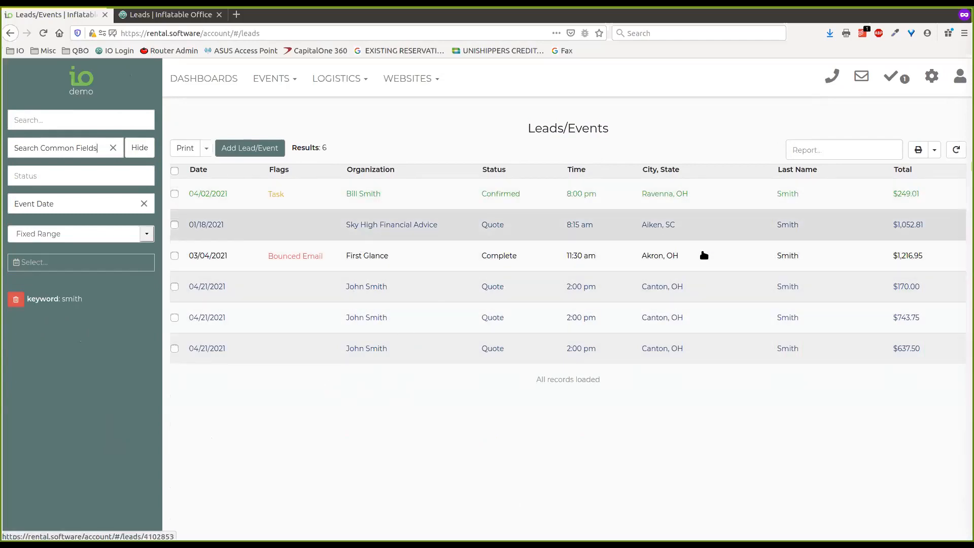
# Step: Apply the Balance Due report to the filtered leads and open its printable version
pyautogui.click(864, 151)
pyautogui.click(833, 169)
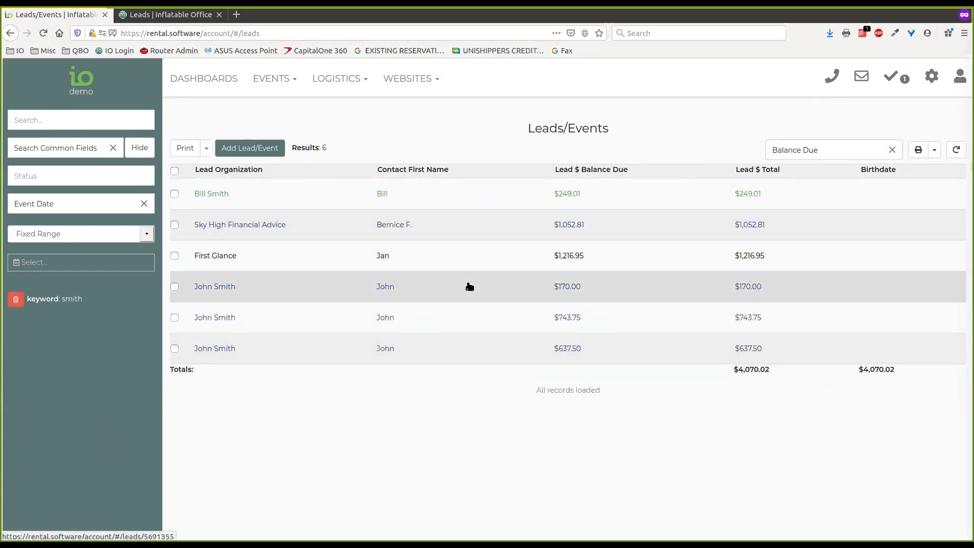
pyautogui.click(919, 150)
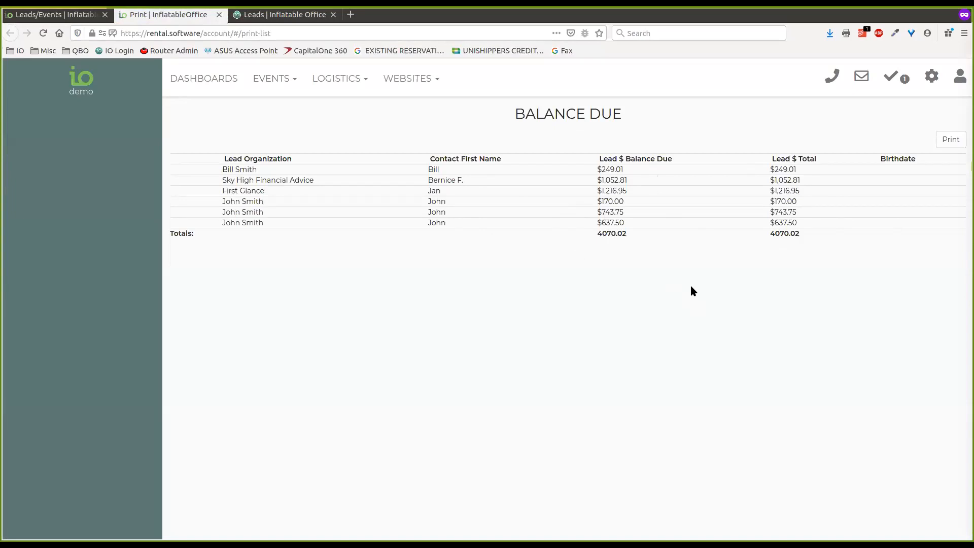
# Step: Close the printable Balance Due report and remove the keyword filter from the Leads/Events list
pyautogui.click(219, 15)
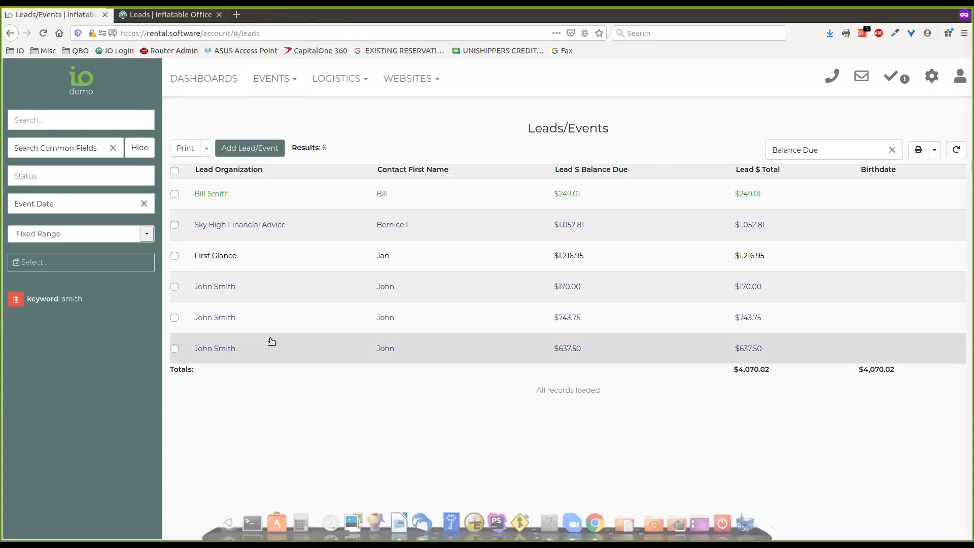
pyautogui.click(15, 299)
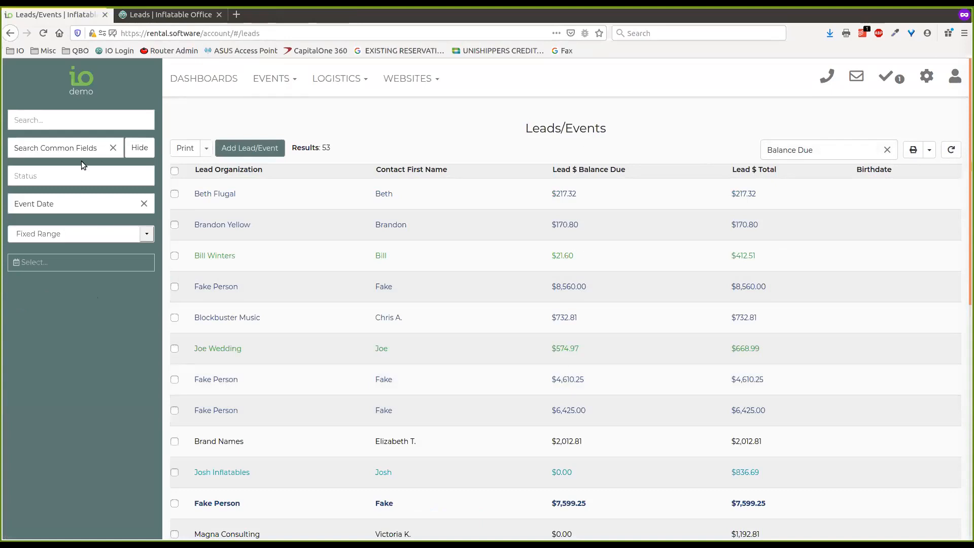
# Step: Open the email composer and the first lead in the list, and load the Customer - Contract template into the email
pyautogui.click(862, 81)
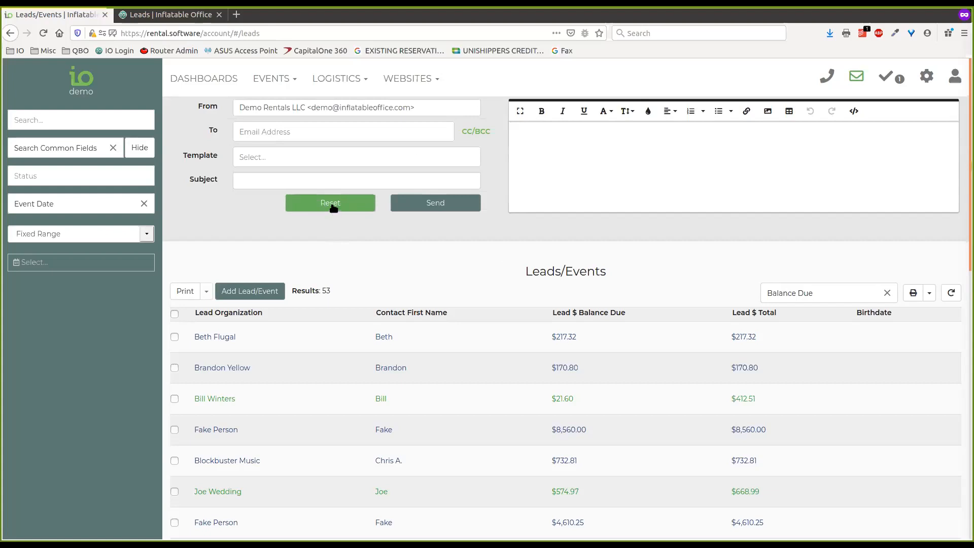
pyautogui.click(565, 339)
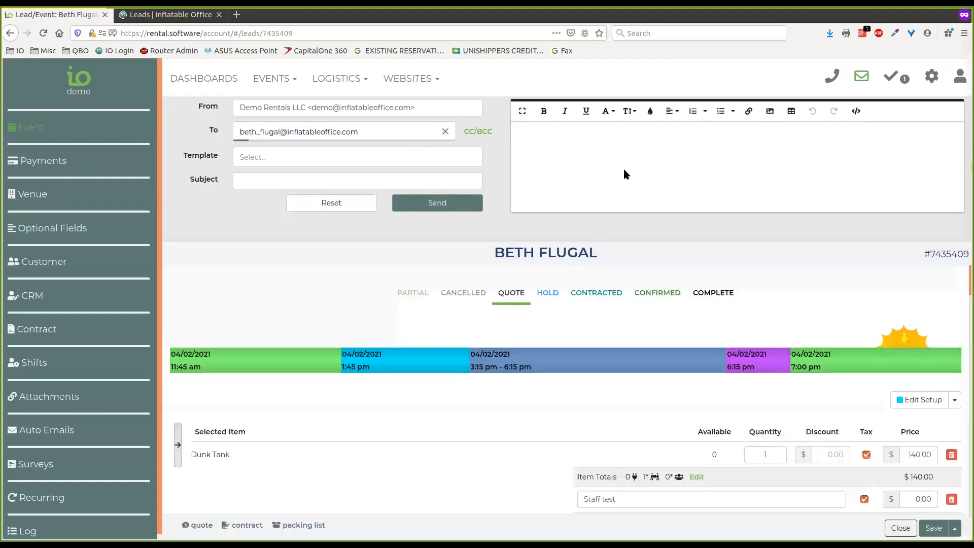
pyautogui.click(334, 153)
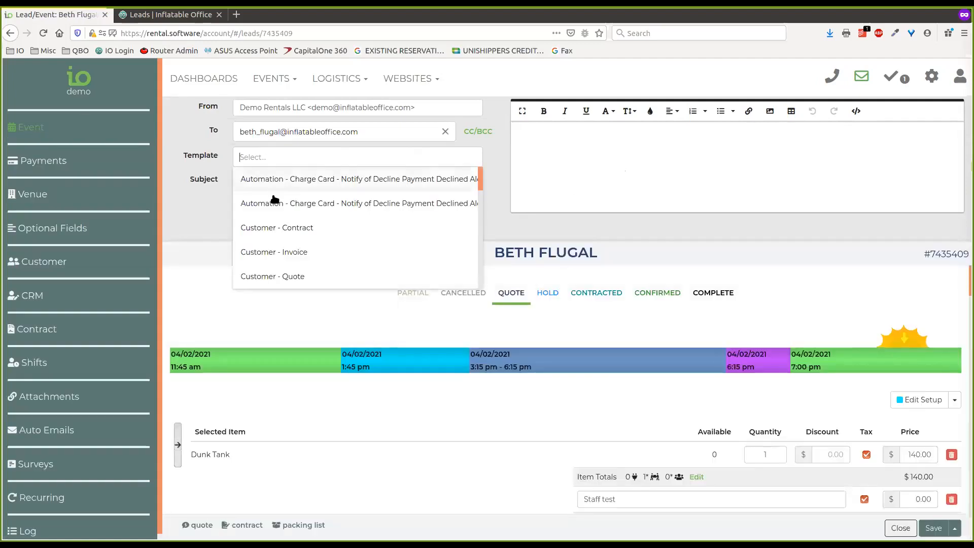
pyautogui.click(281, 224)
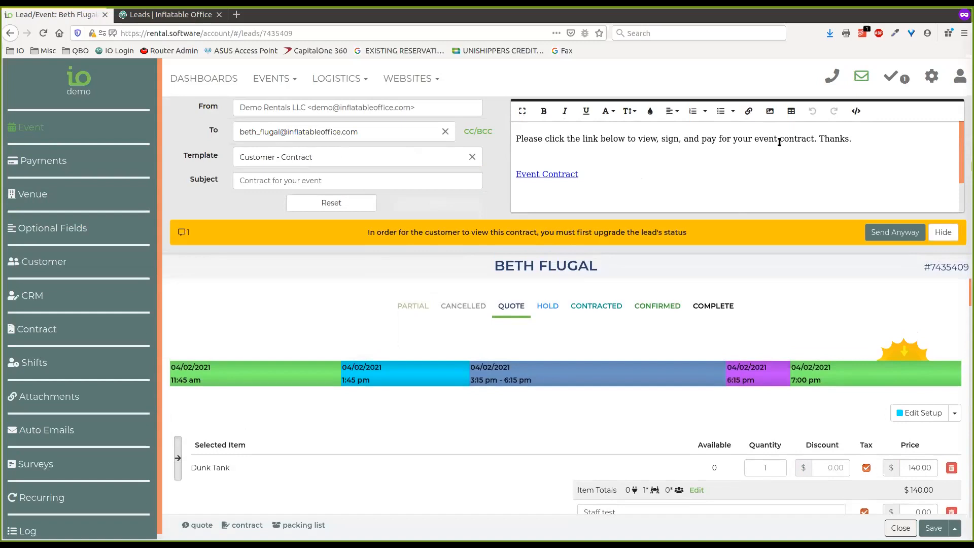
# Step: Insert "adsfaa" before "contract" in the message body, and switch to the phone call bar and back to the email
pyautogui.write('adsfaa')
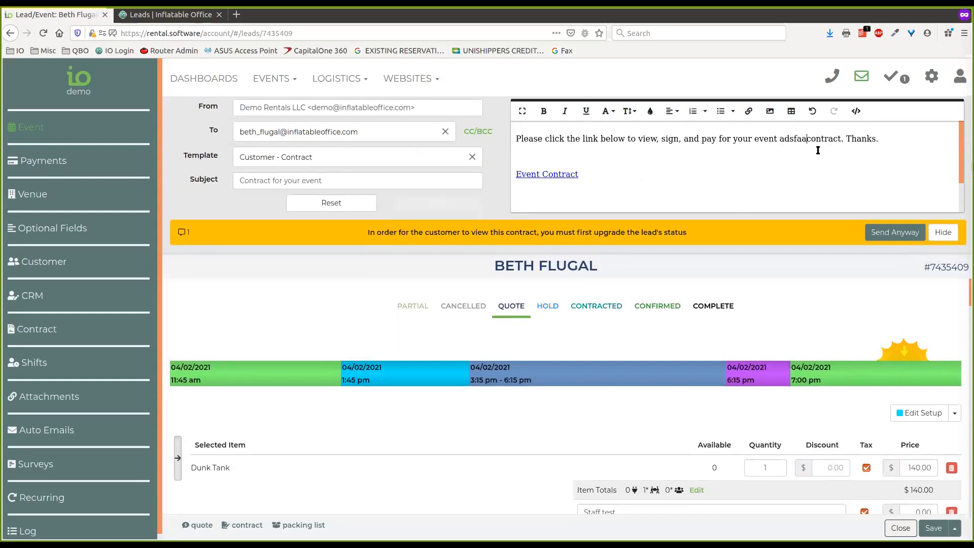
pyautogui.click(833, 78)
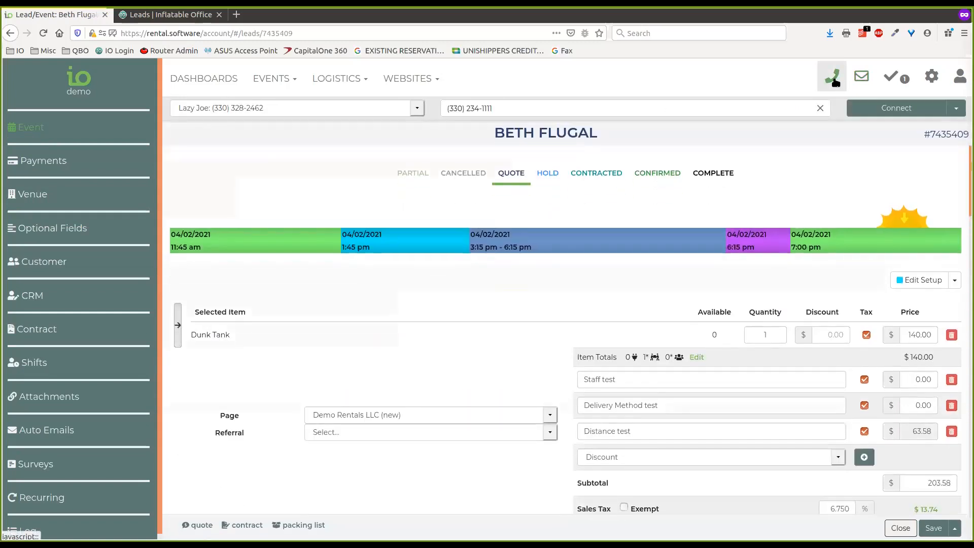
pyautogui.click(861, 77)
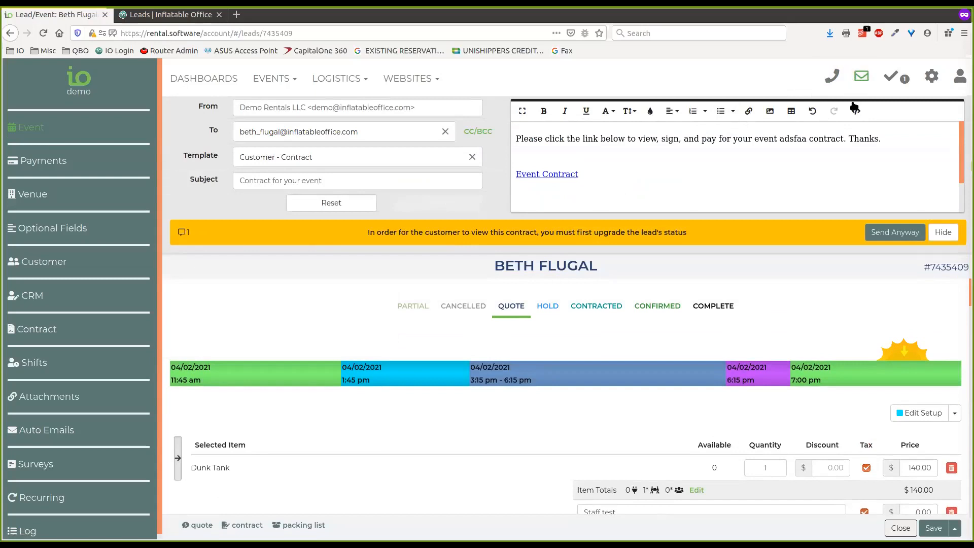
# Step: Hide the lead status warning and reset the contract email draft
pyautogui.click(943, 232)
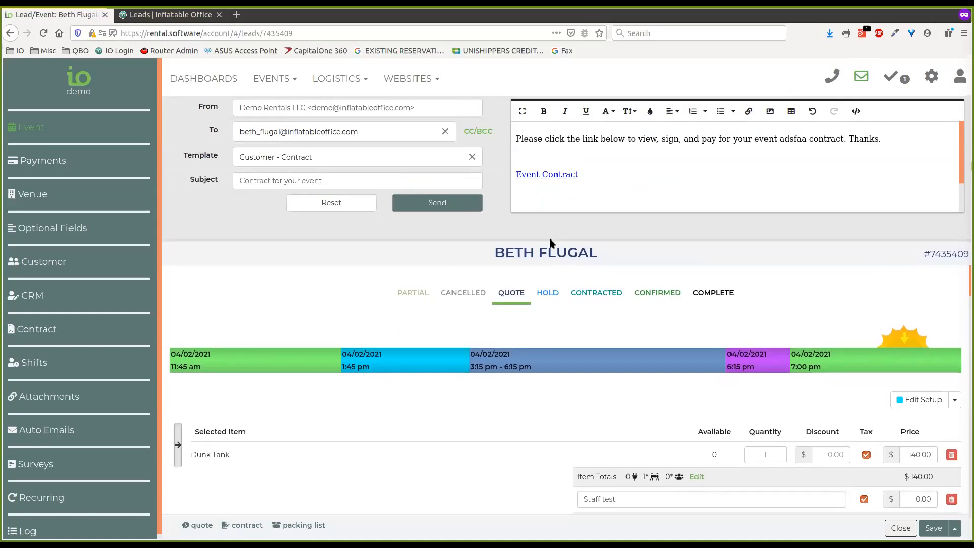
pyautogui.click(862, 79)
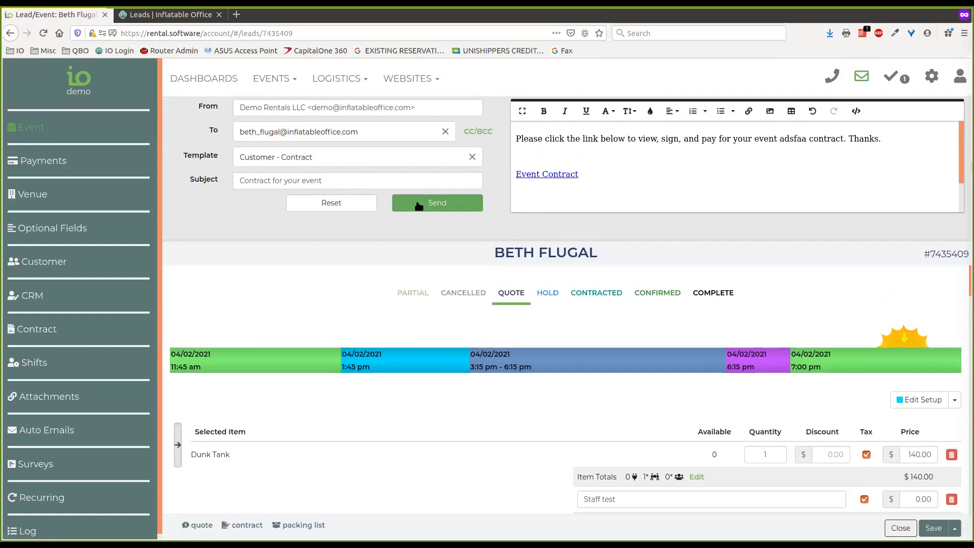
pyautogui.click(329, 205)
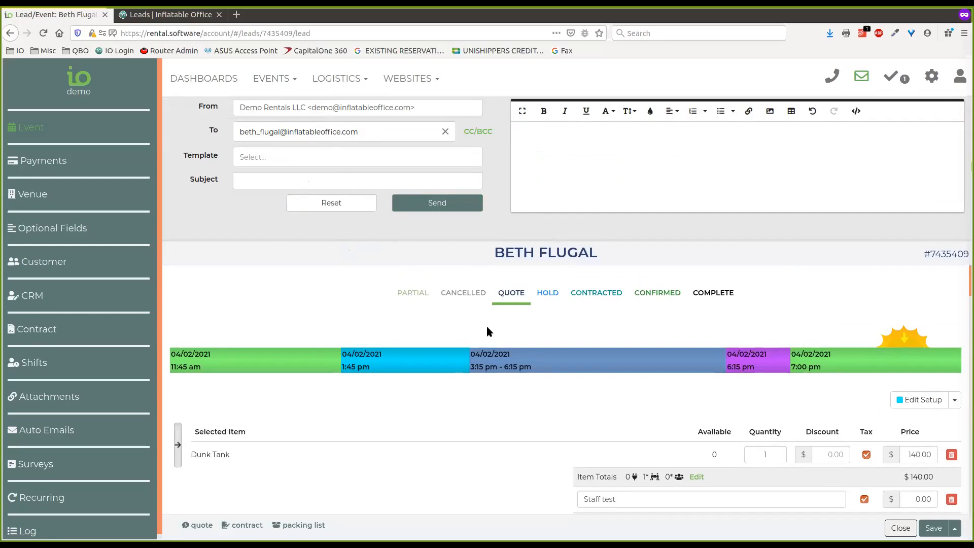
# Step: Return to the Leads/Events list, and open and close the Magna Consulting lead
pyautogui.click(901, 529)
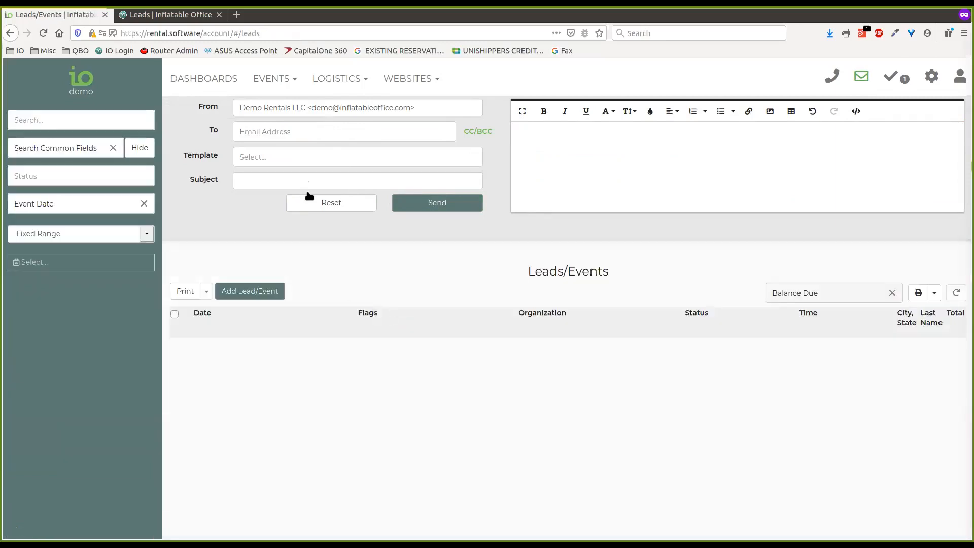
pyautogui.scroll(-3, 457, 457)
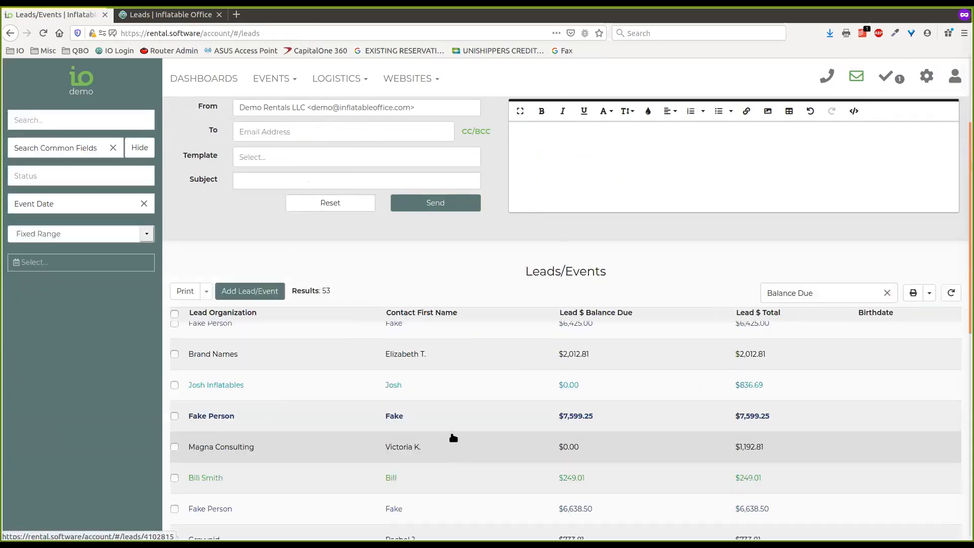
pyautogui.click(460, 450)
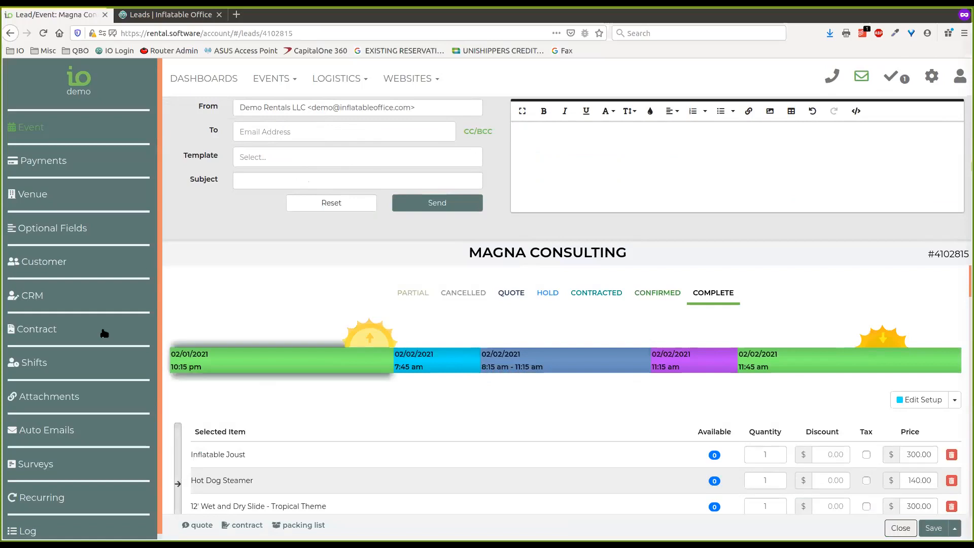
pyautogui.click(901, 528)
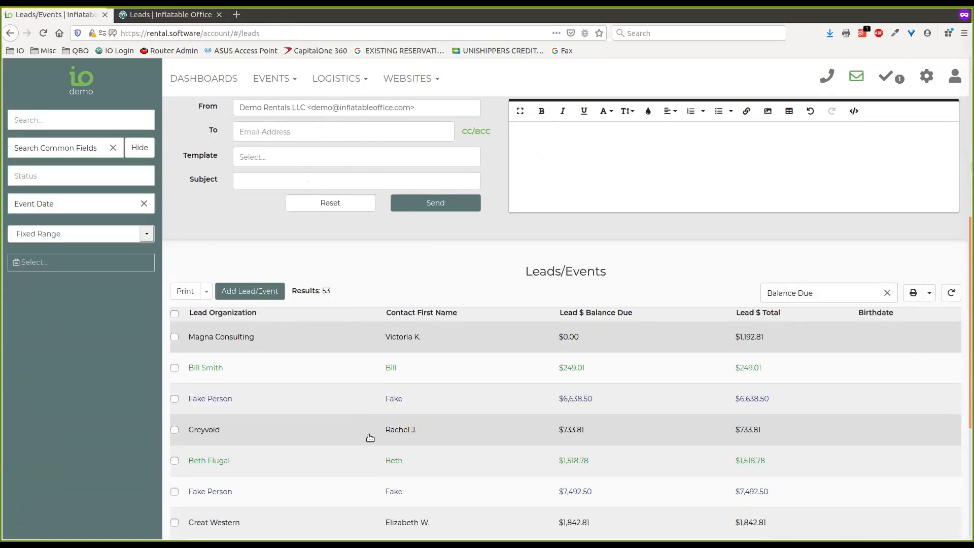
# Step: Open the lead listed directly below Magna Consulting and load the Customer - Contract template into its email
pyautogui.scroll(-10, 376, 487)
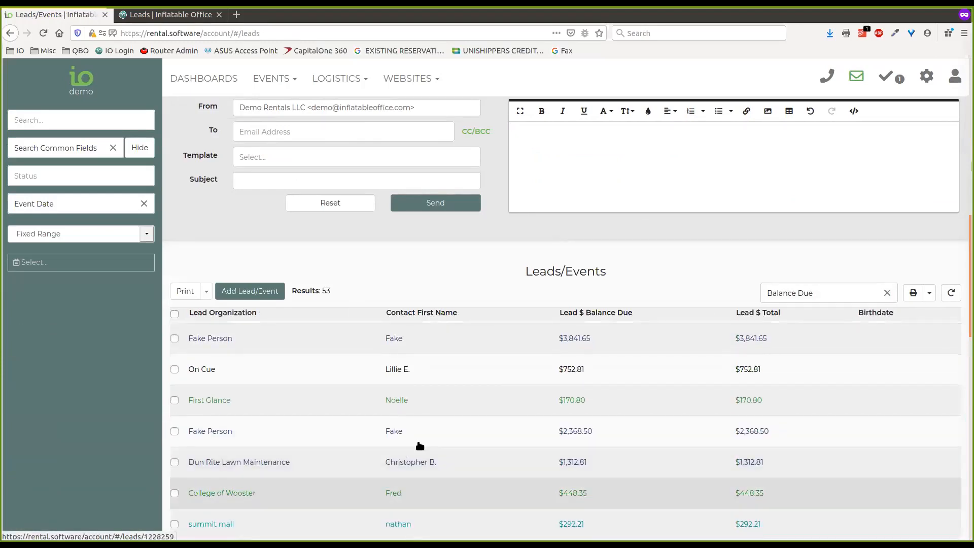
pyautogui.scroll(10, 421, 447)
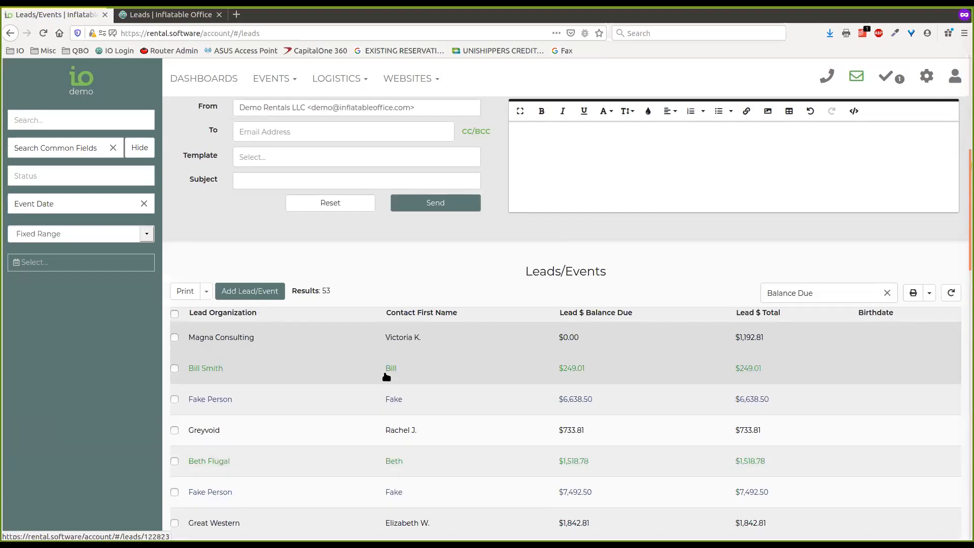
pyautogui.click(233, 370)
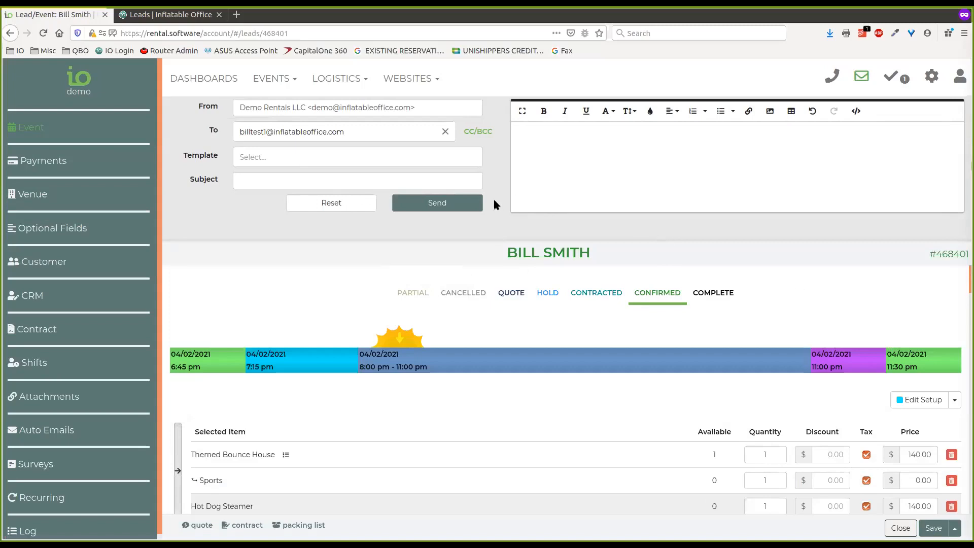
pyautogui.click(335, 157)
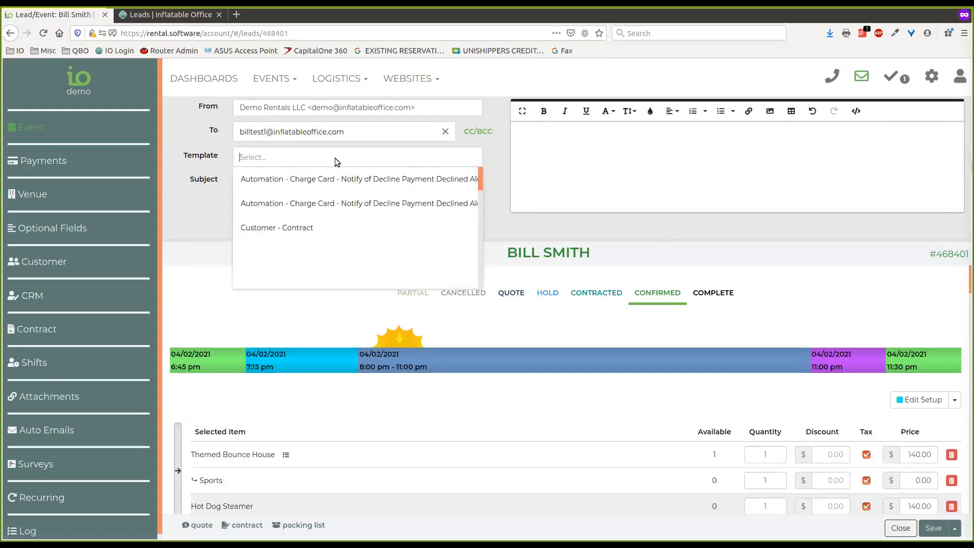
pyautogui.click(315, 226)
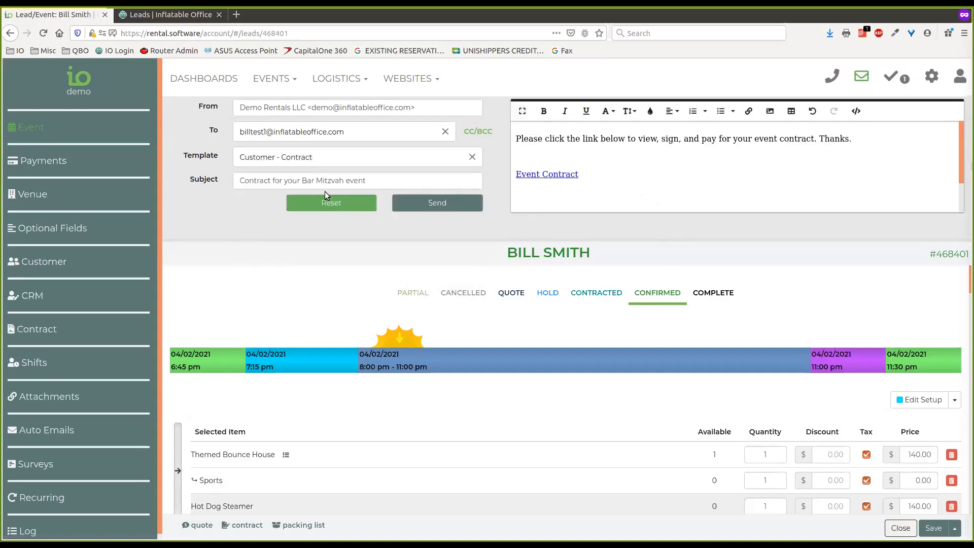
# Step: View the contract email's message in the full-screen editor and restore the editor to its normal size
pyautogui.click(522, 112)
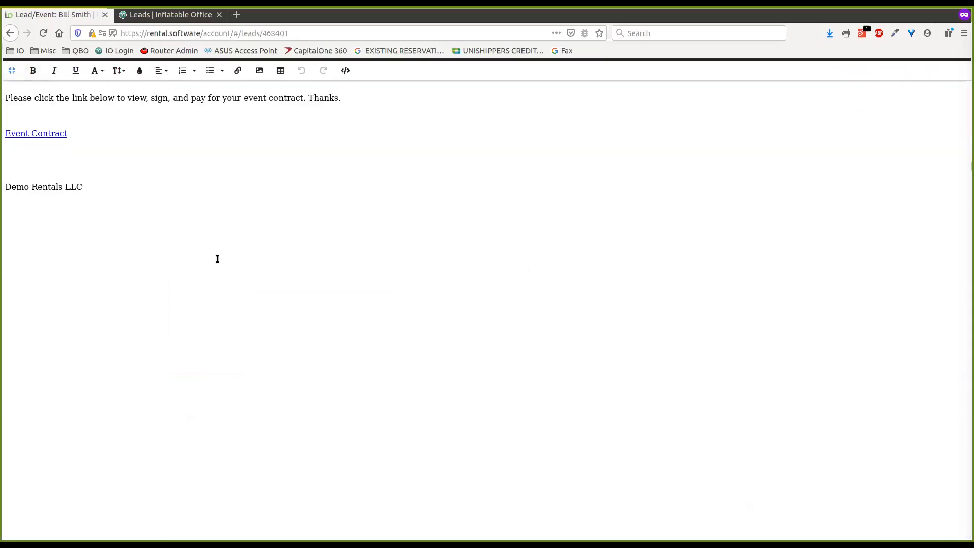
pyautogui.click(11, 70)
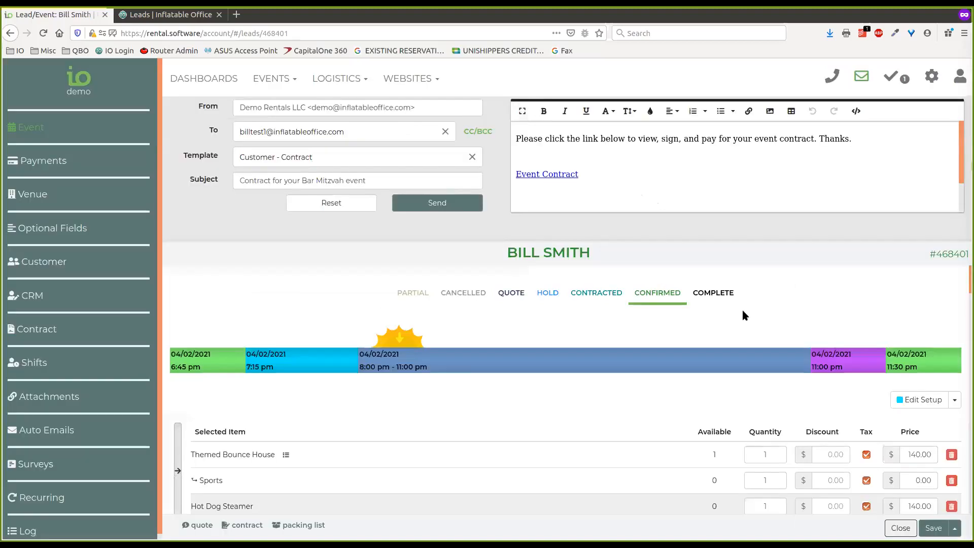
pyautogui.click(444, 207)
pyautogui.click(523, 111)
pyautogui.click(11, 71)
# Step: Reset the contract email draft and load the Customer - Event Reminder 2 template
pyautogui.click(332, 202)
pyautogui.click(315, 162)
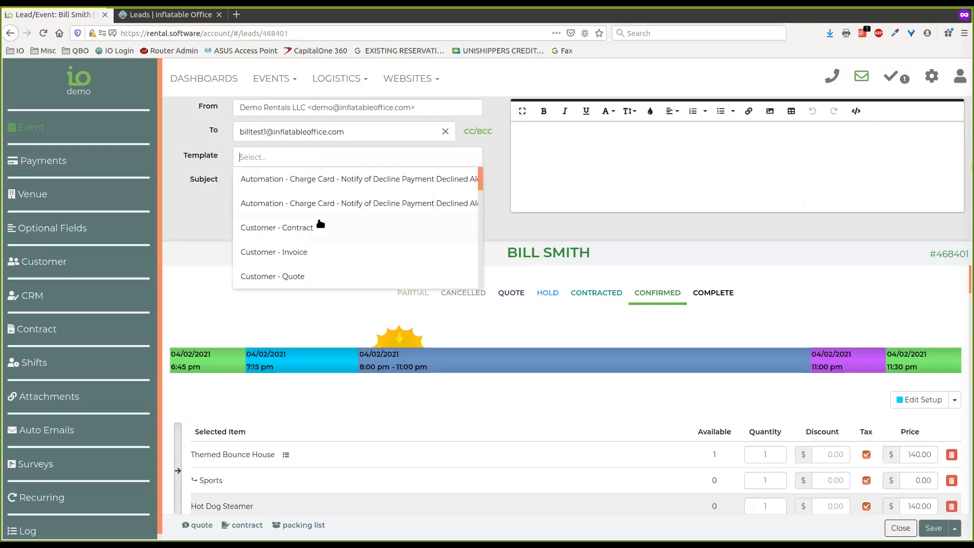
pyautogui.scroll(-6, 327, 229)
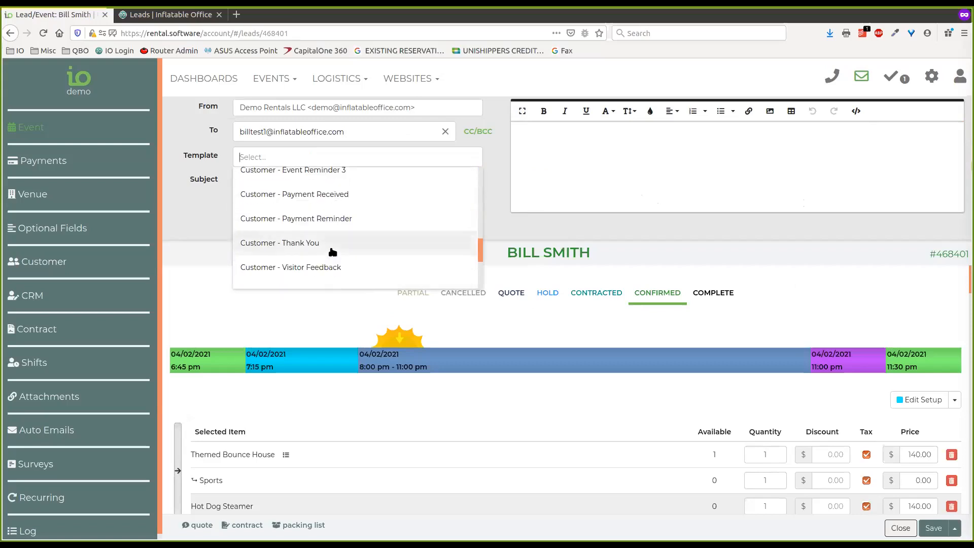
pyautogui.scroll(2, 335, 215)
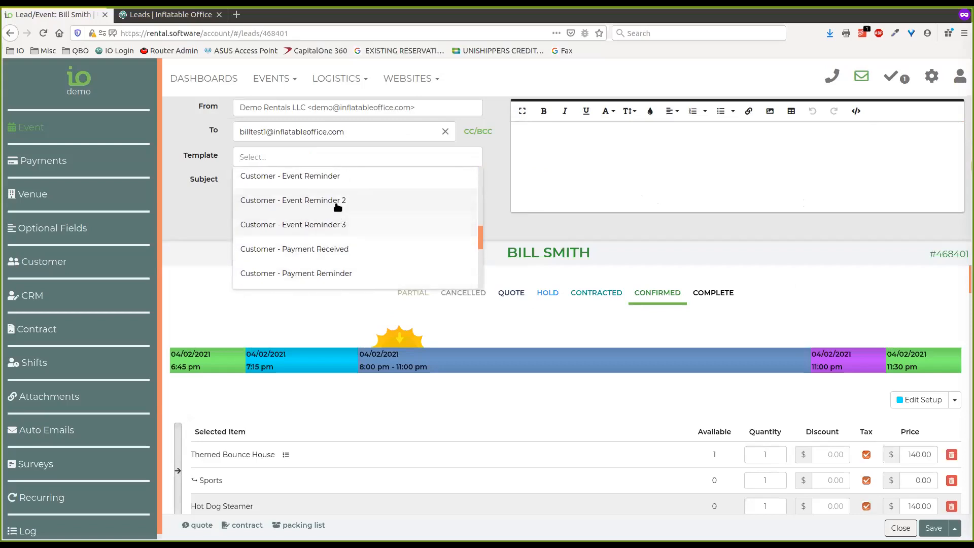
pyautogui.click(338, 203)
# Step: Read through the event reminder message in full screen, and reset the draft and close the email composer
pyautogui.scroll(-5, 691, 161)
pyautogui.scroll(-5, 691, 161)
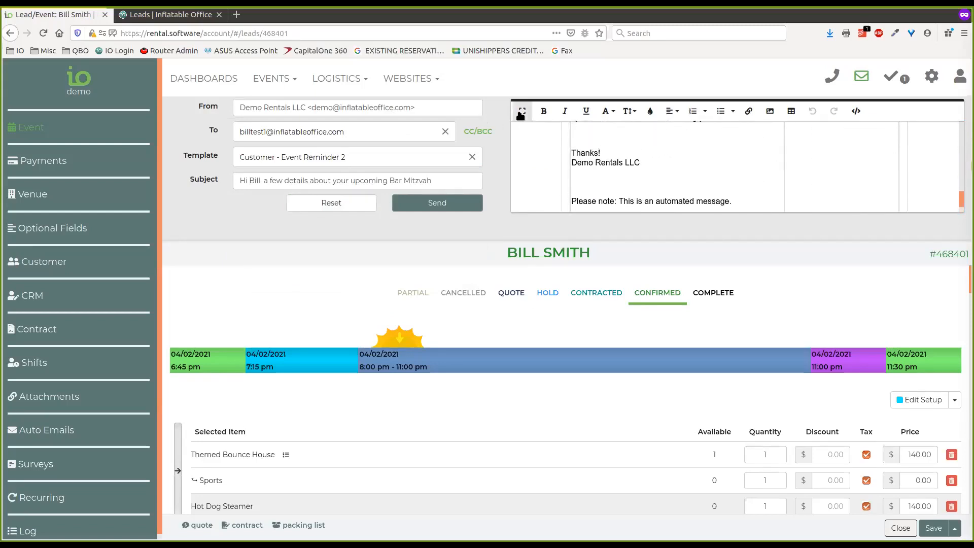
pyautogui.click(522, 111)
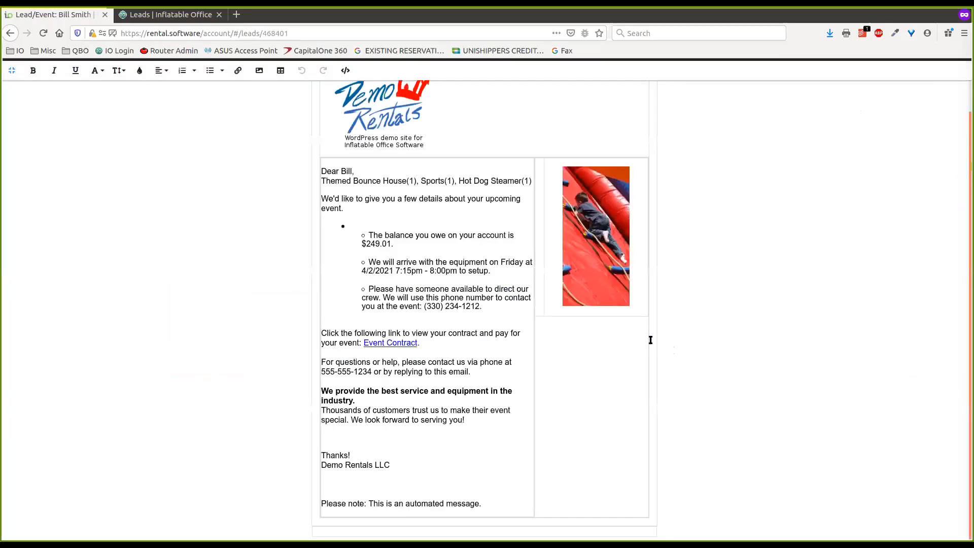
pyautogui.click(12, 70)
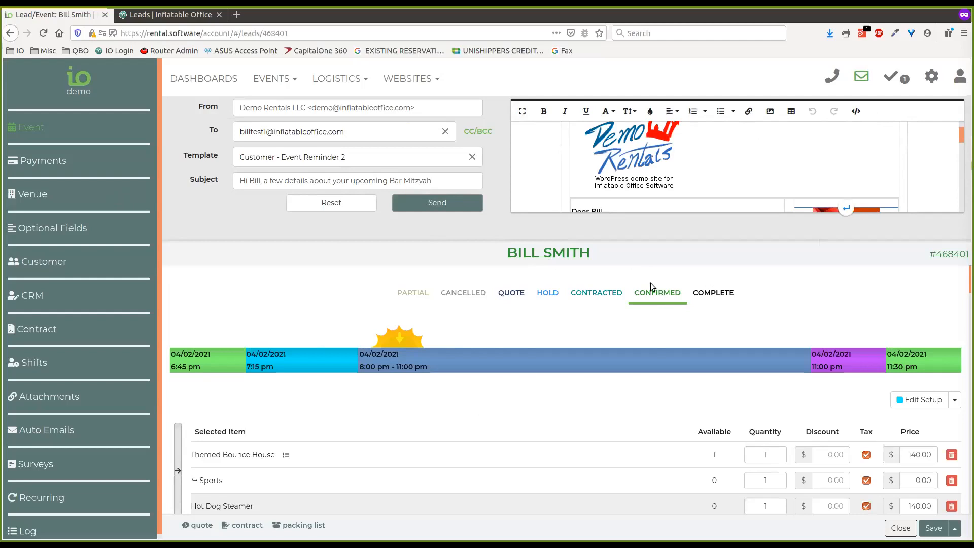
pyautogui.click(340, 211)
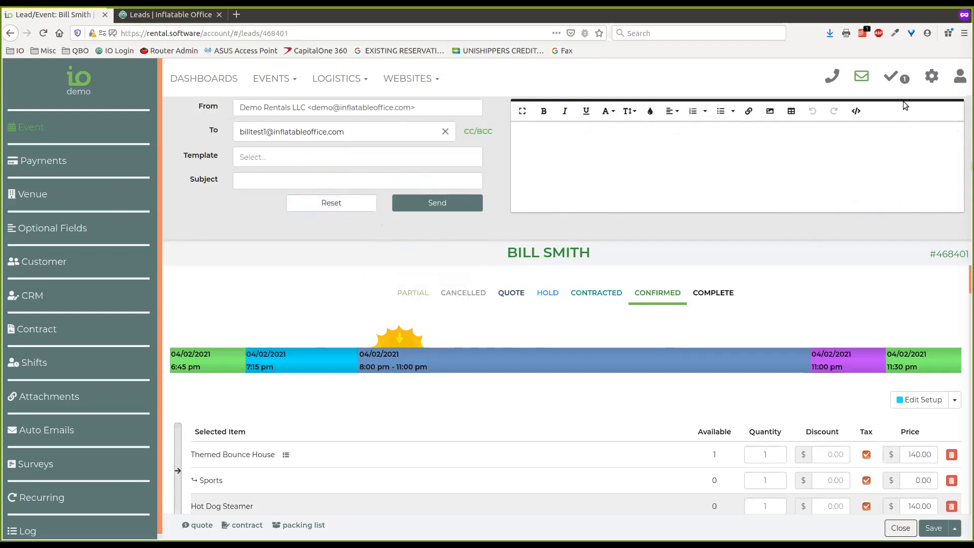
pyautogui.click(862, 76)
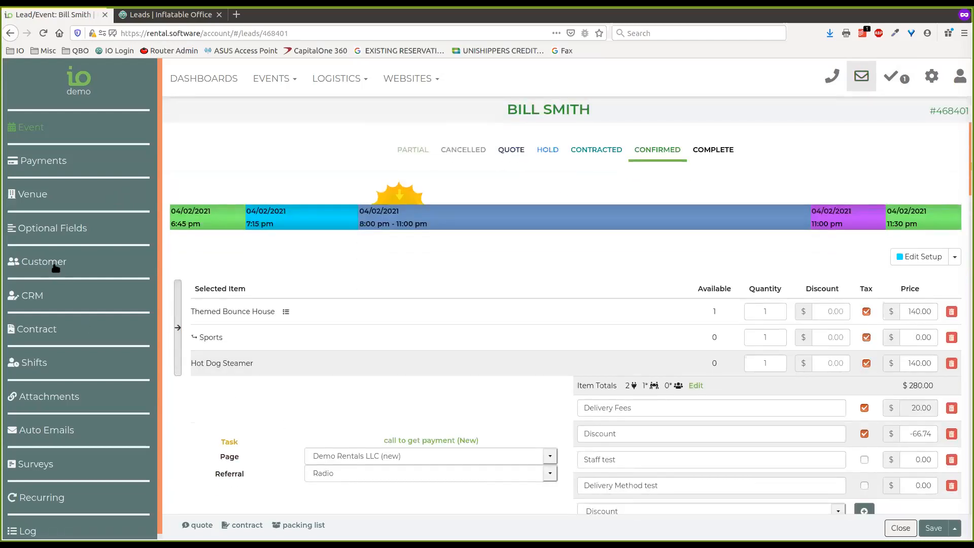
# Step: Start an email from the Email field in the lead's Customer section, and go to its Contract section
pyautogui.click(56, 262)
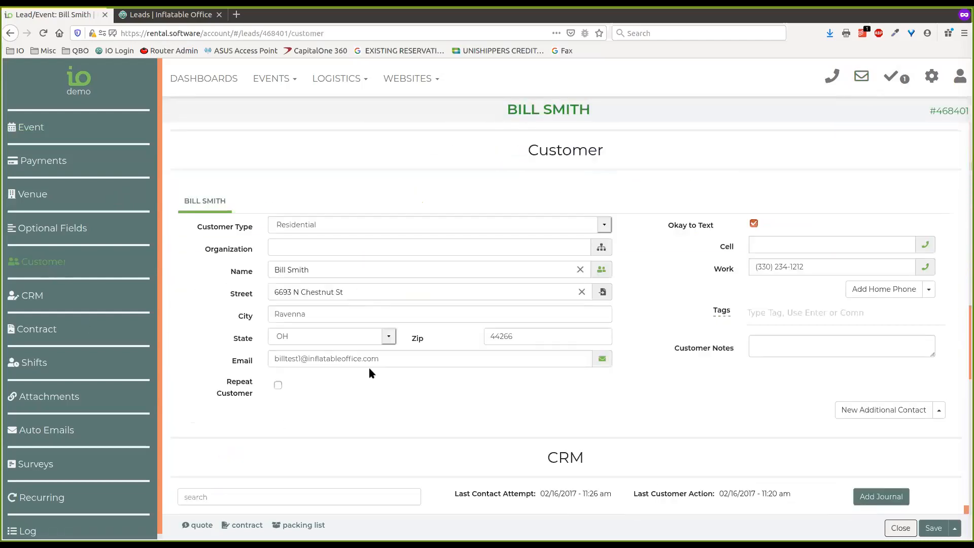
pyautogui.click(602, 361)
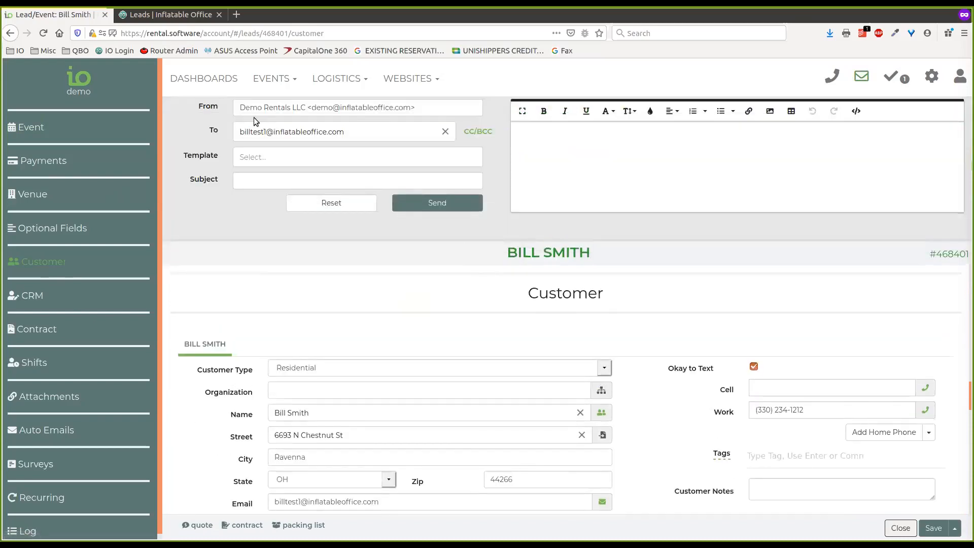
pyautogui.scroll(-2, 695, 425)
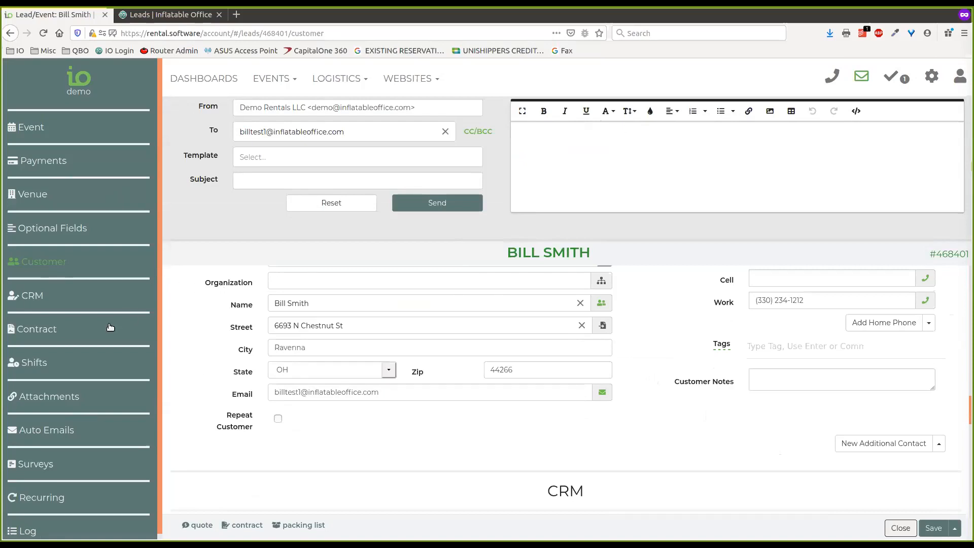
pyautogui.click(37, 329)
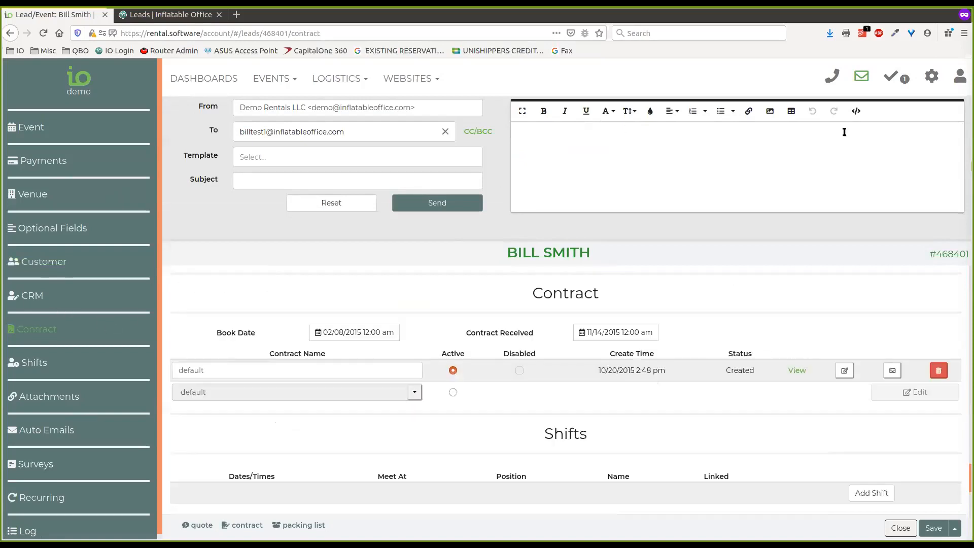
# Step: Prepare a contract email from the existing default contract's row, and close the email composer
pyautogui.click(862, 76)
pyautogui.scroll(3, 801, 293)
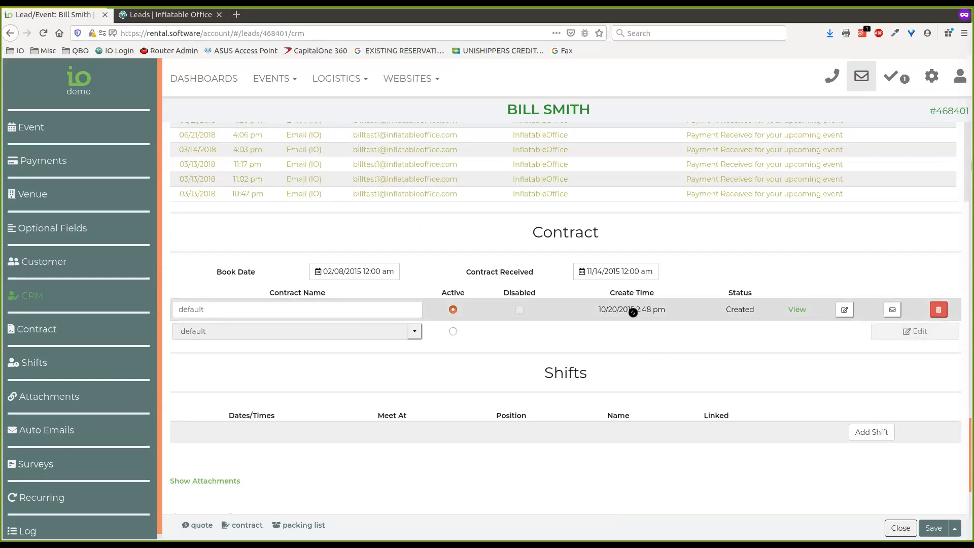
pyautogui.click(892, 310)
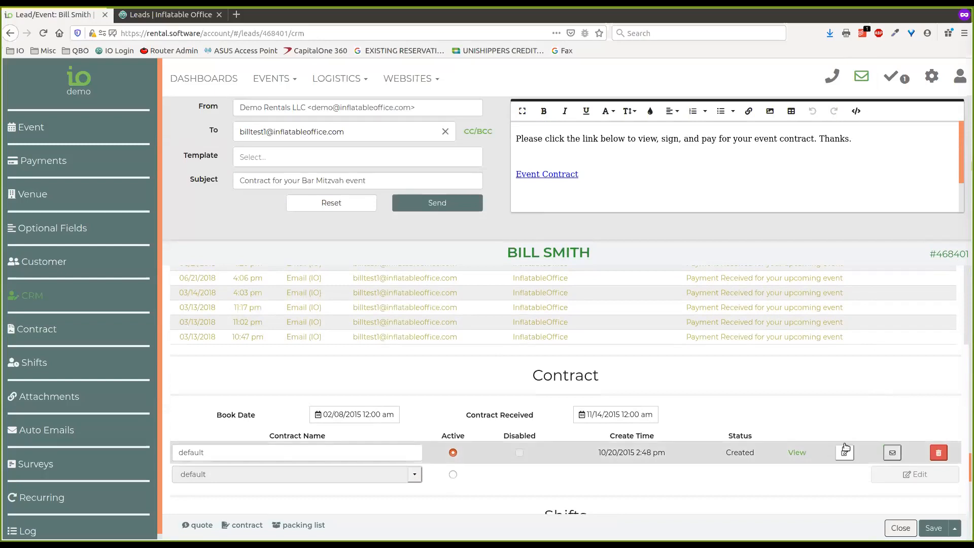
pyautogui.click(861, 76)
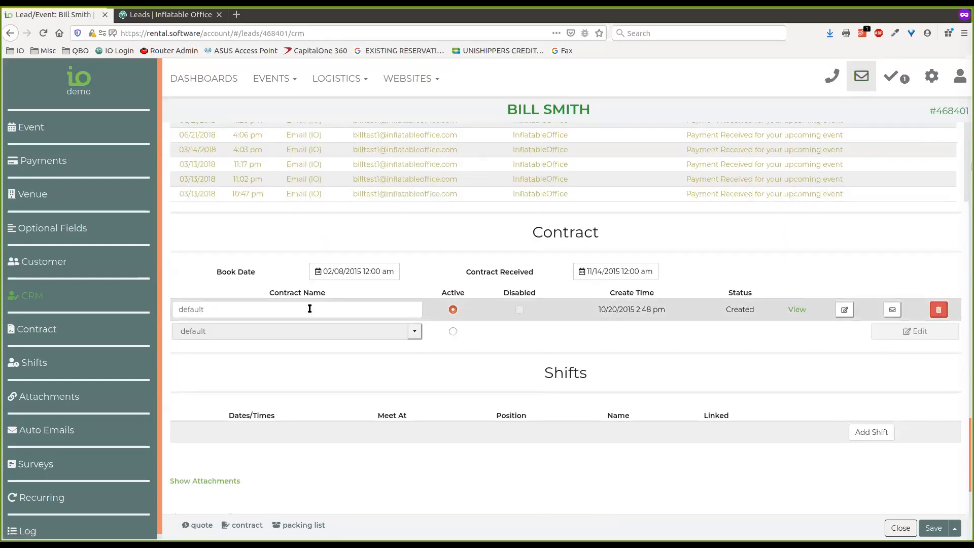
# Step: Make the new default contract the active one and load the Customer - Contract template into the email draft
pyautogui.click(453, 332)
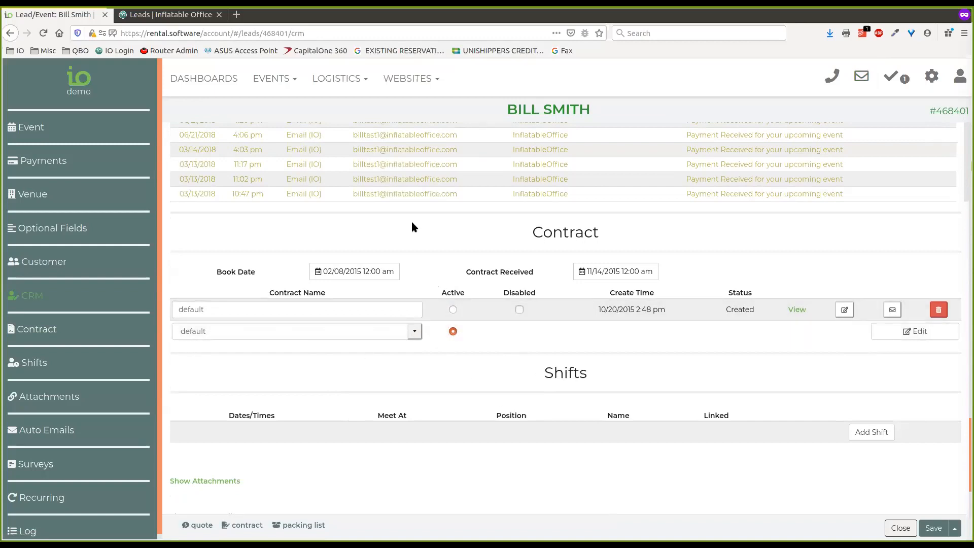
pyautogui.click(861, 78)
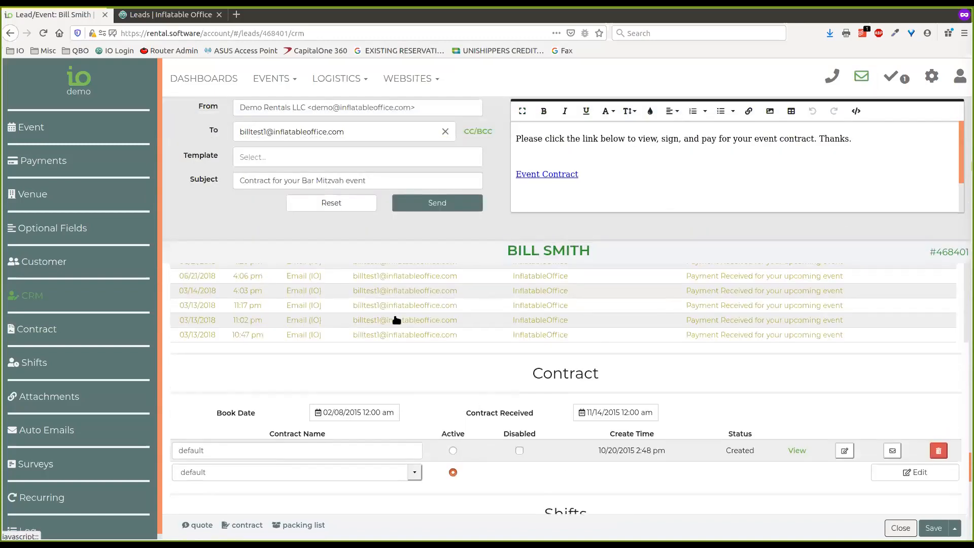
pyautogui.click(344, 156)
pyautogui.write('co')
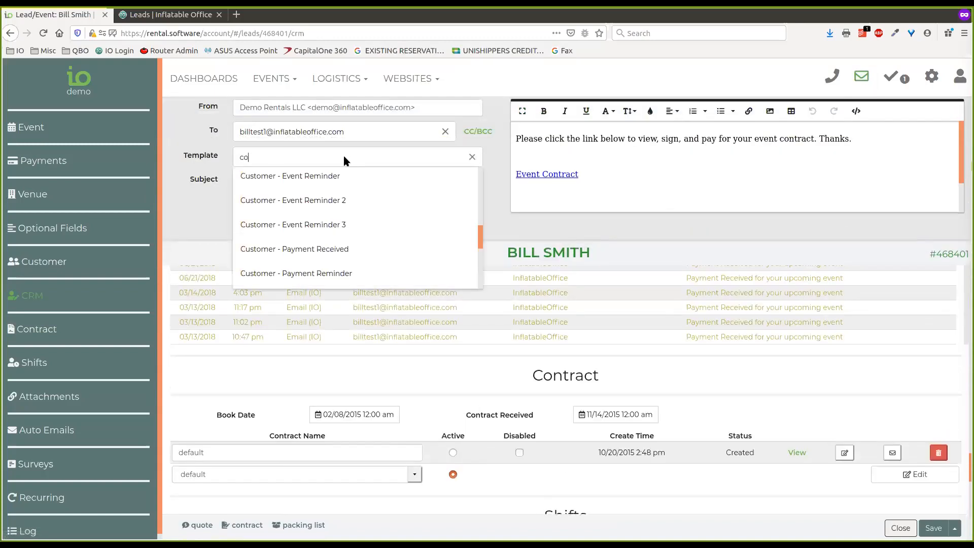
pyautogui.write('n')
pyautogui.click(340, 181)
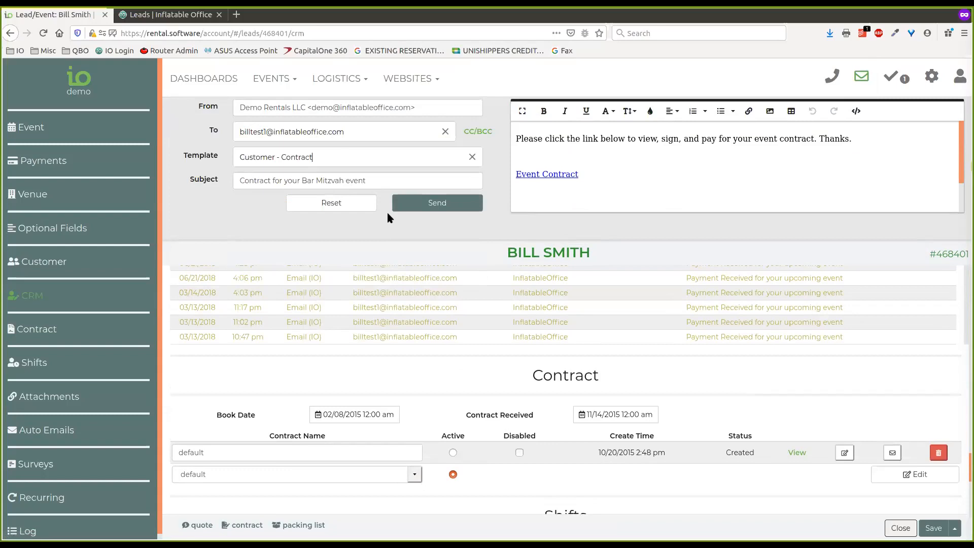
# Step: Start the email again from the existing contract's row with the new contract set active, and close the composer
pyautogui.click(454, 475)
pyautogui.click(892, 455)
pyautogui.click(861, 78)
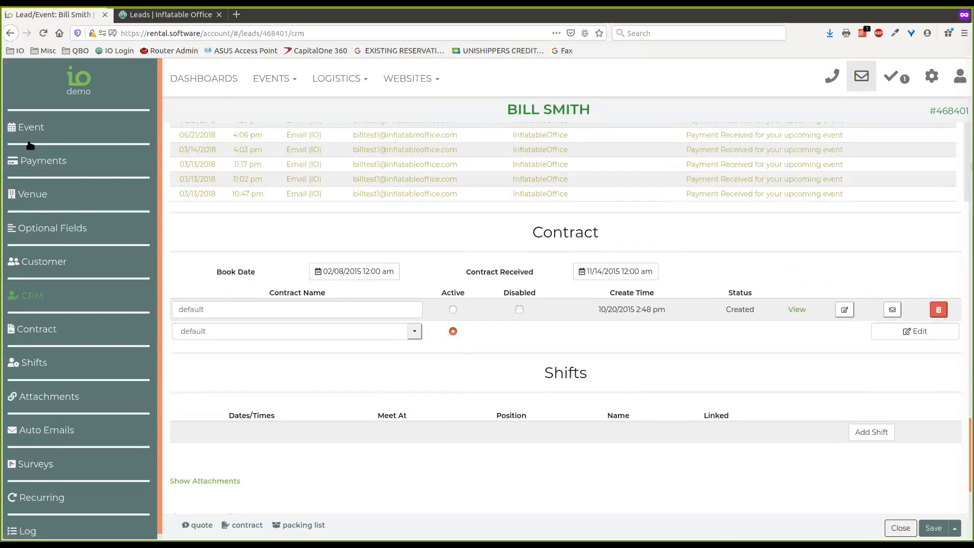
# Step: Close the lead from its Event section and browse the Leads/Events list for another lead
pyautogui.click(33, 135)
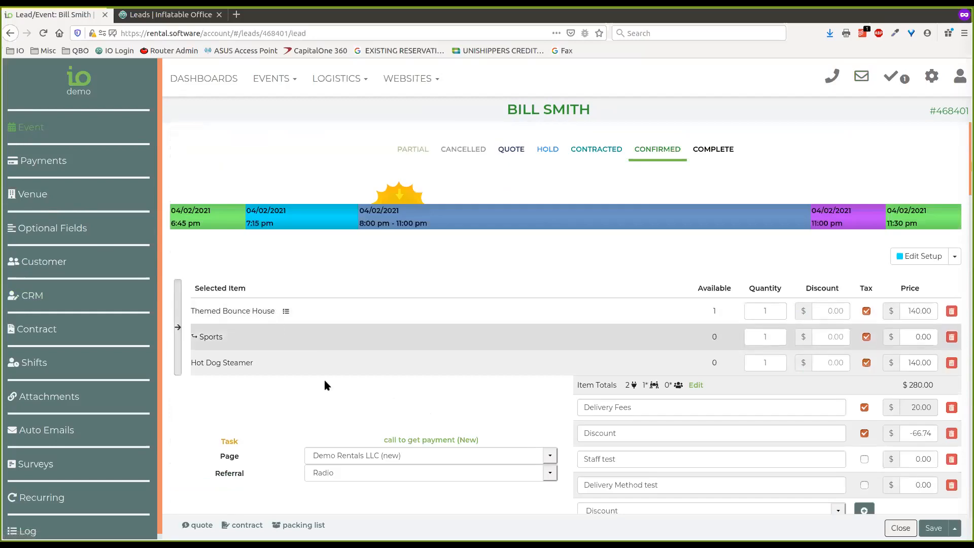
pyautogui.click(902, 529)
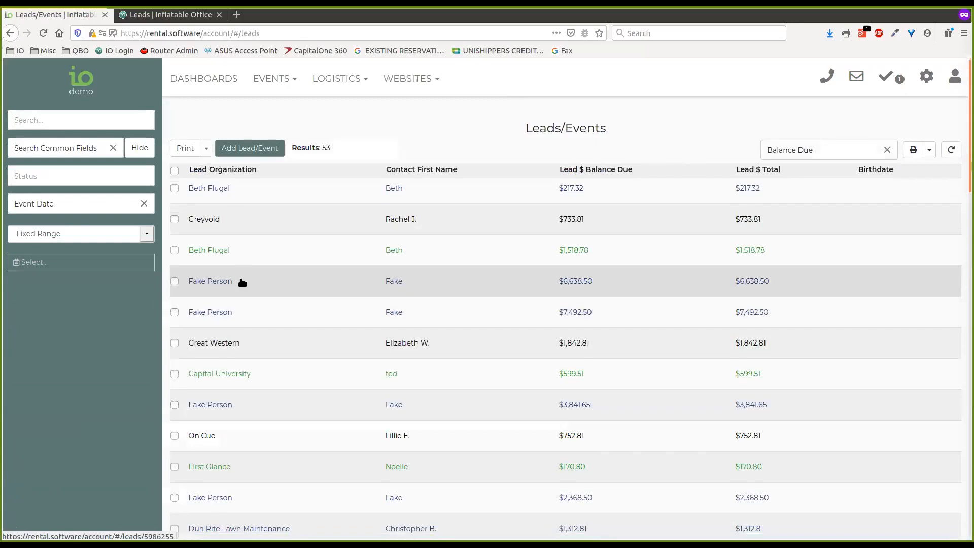
pyautogui.scroll(-10, 241, 285)
pyautogui.scroll(3, 487, 345)
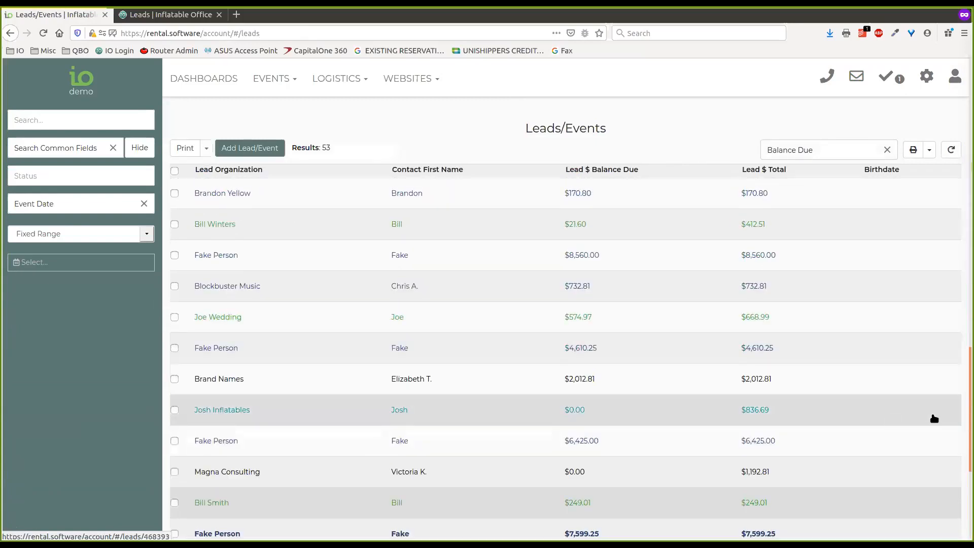
pyautogui.moveTo(967, 404); pyautogui.dragTo(965, 402)
pyautogui.click(965, 403)
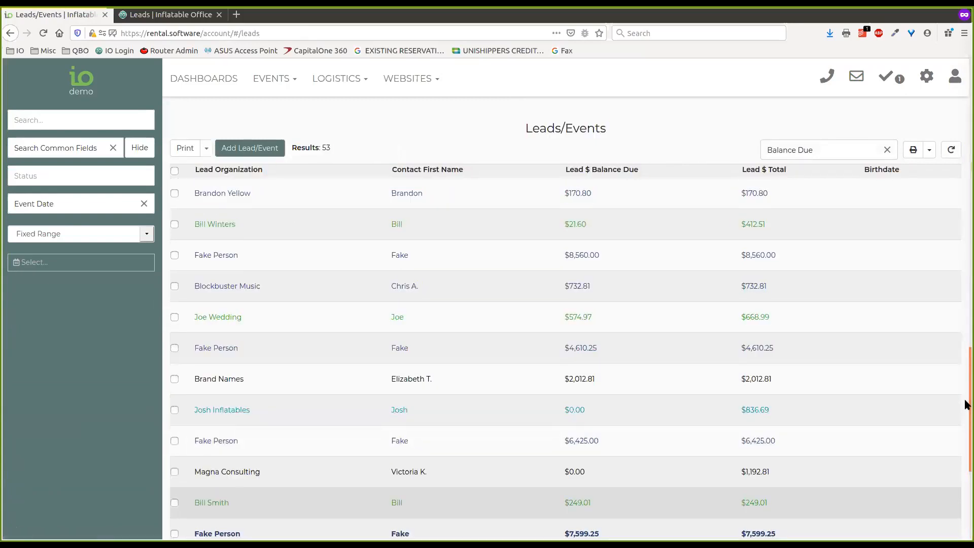
pyautogui.scroll(10, 960, 299)
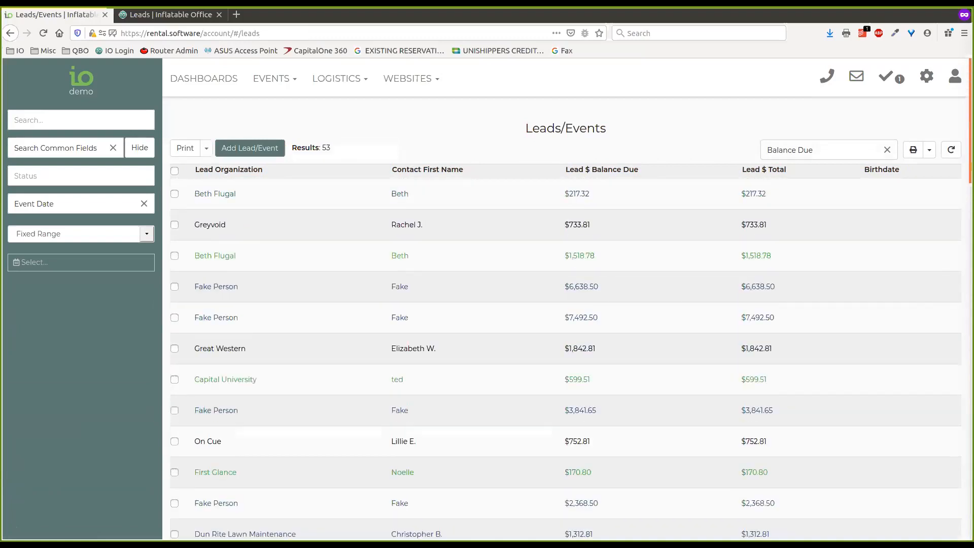
# Step: Open the first lead in the list, show its item picker, and close the lead
pyautogui.click(424, 199)
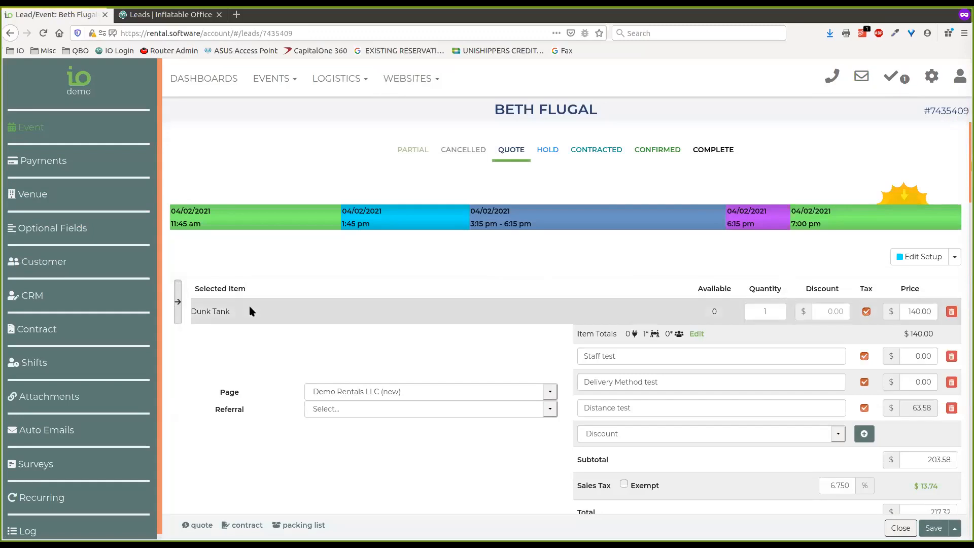
pyautogui.click(215, 294)
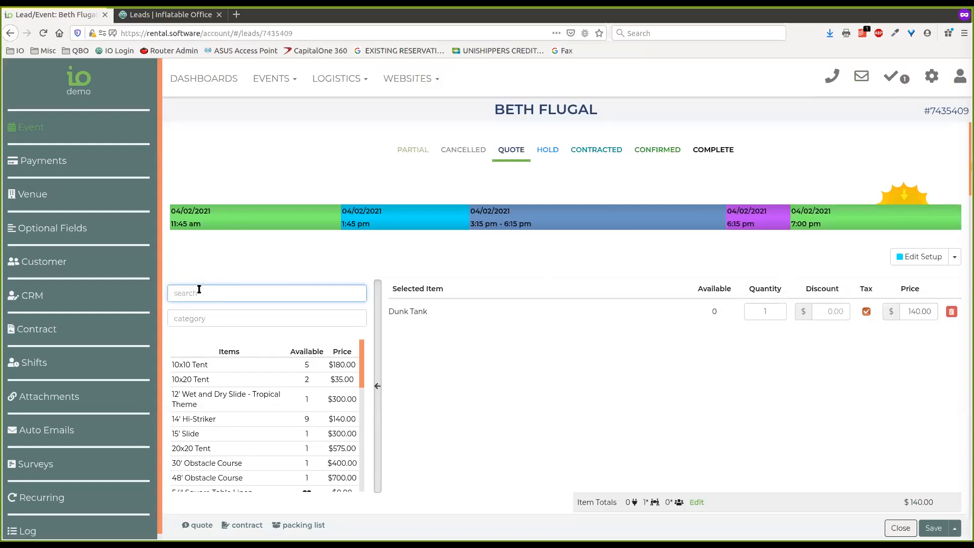
pyautogui.click(900, 527)
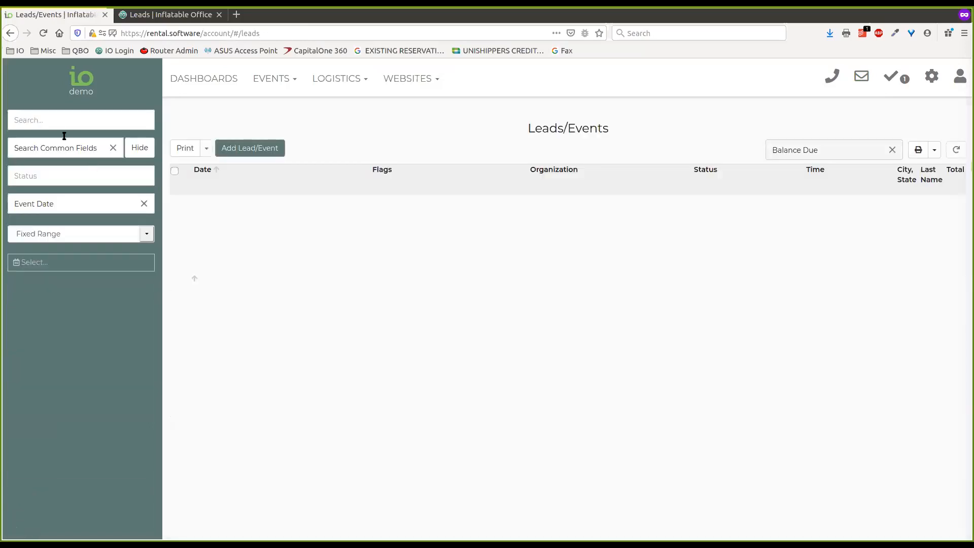
# Step: Filter the Leads/Events list with the Contains Vendor Items preset
pyautogui.click(55, 120)
pyautogui.scroll(-3, 77, 204)
pyautogui.scroll(-5, 77, 203)
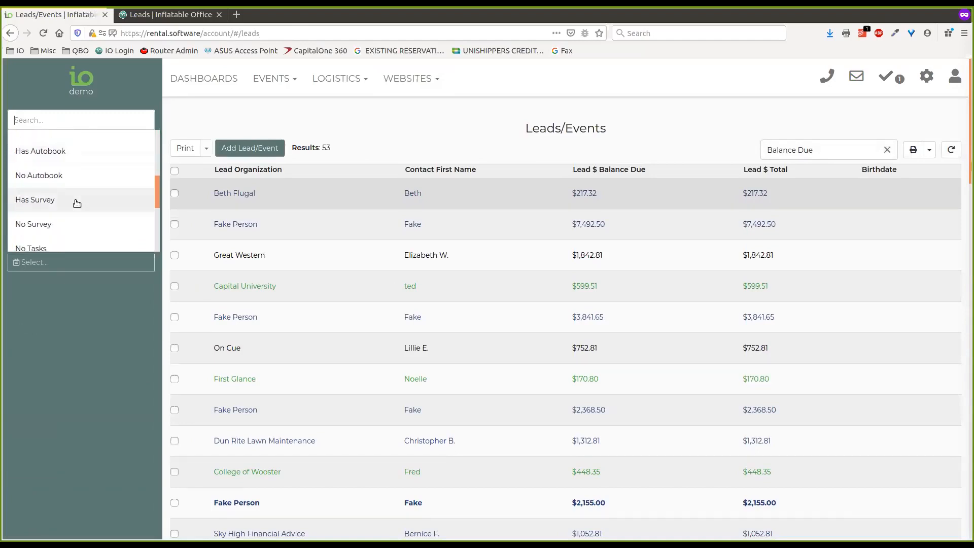
pyautogui.scroll(-1, 76, 204)
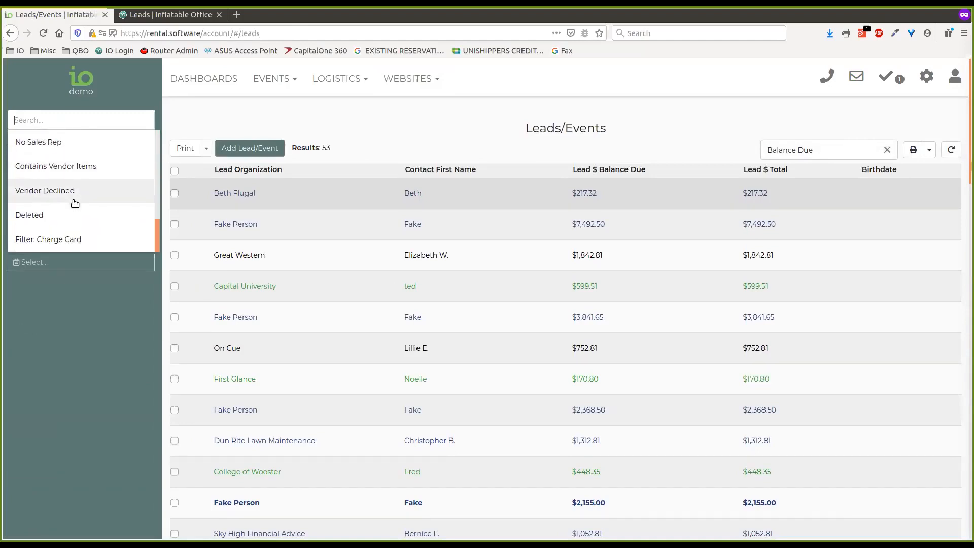
pyautogui.scroll(6, 66, 197)
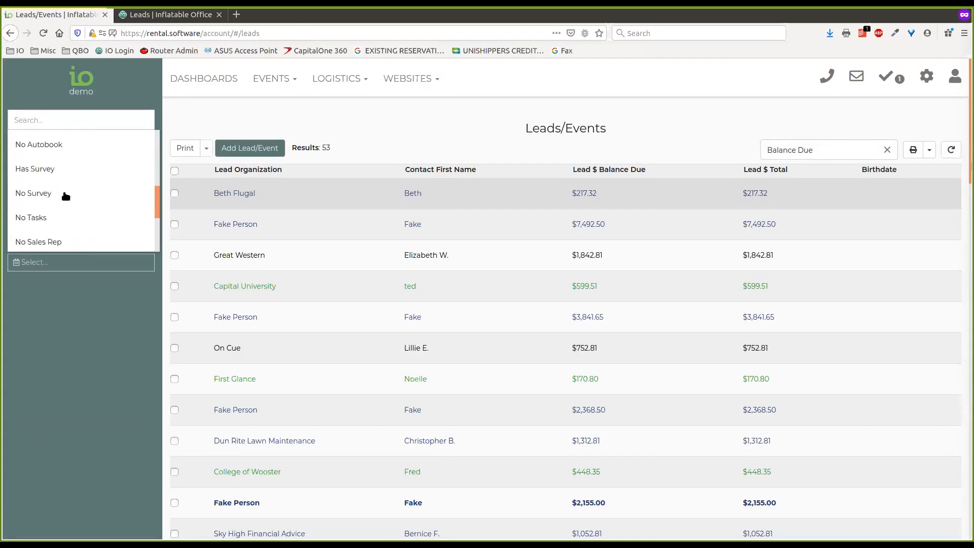
pyautogui.scroll(-5, 63, 197)
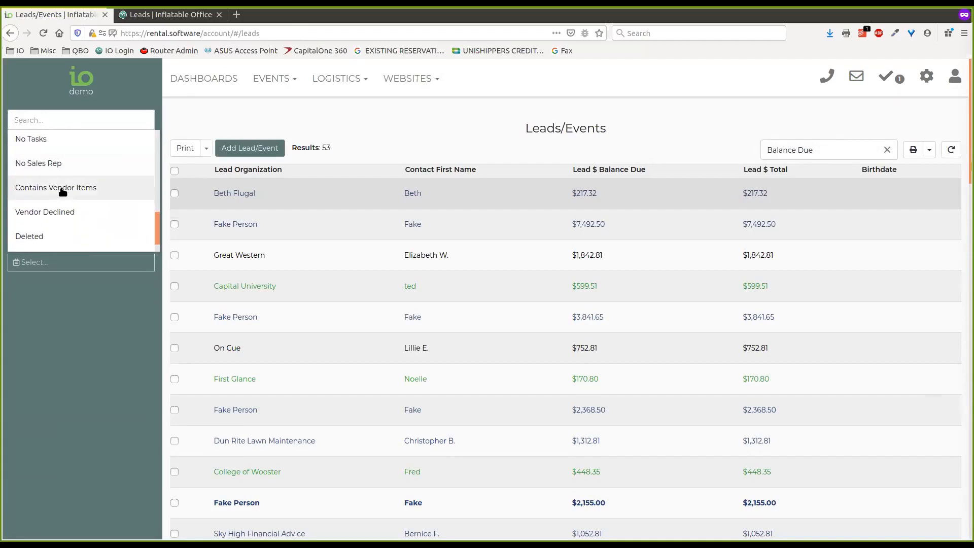
pyautogui.click(62, 196)
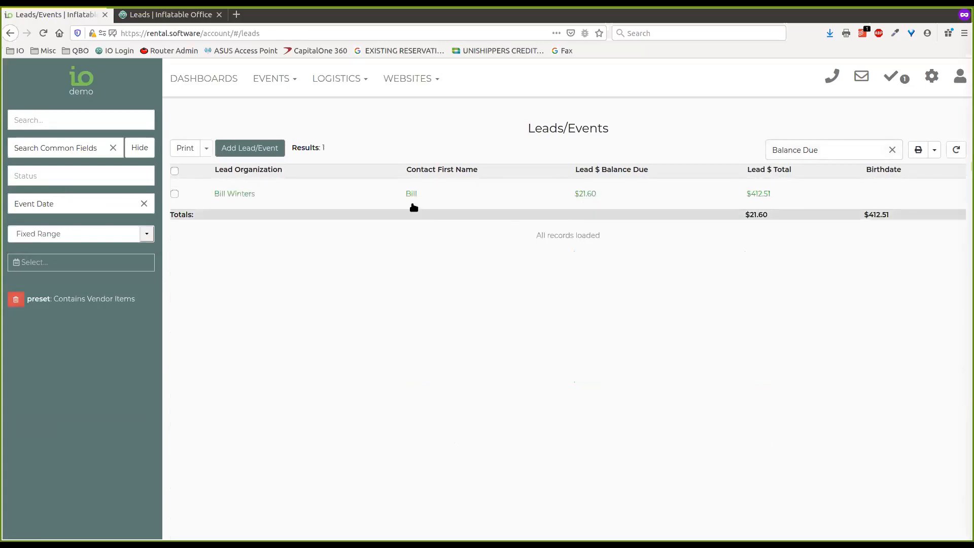
# Step: Open the filtered lead and expand the details of its Dry Mega Slide vendor item
pyautogui.click(434, 201)
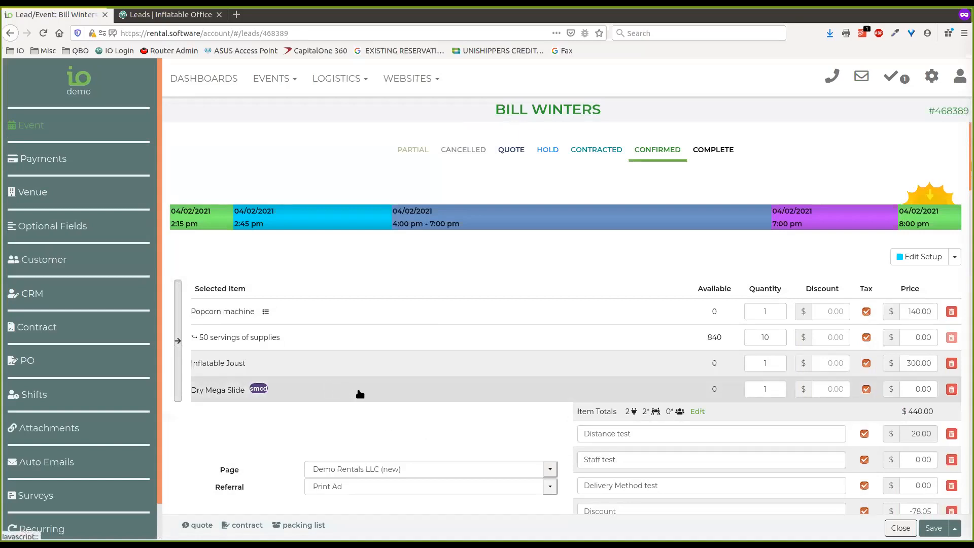
pyautogui.click(453, 390)
pyautogui.scroll(-3, 661, 233)
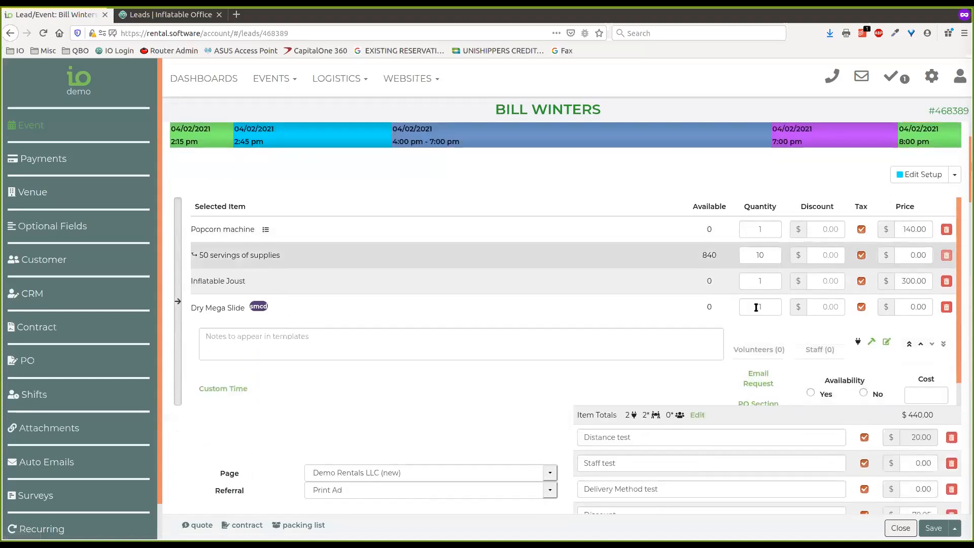
pyautogui.scroll(-1, 635, 353)
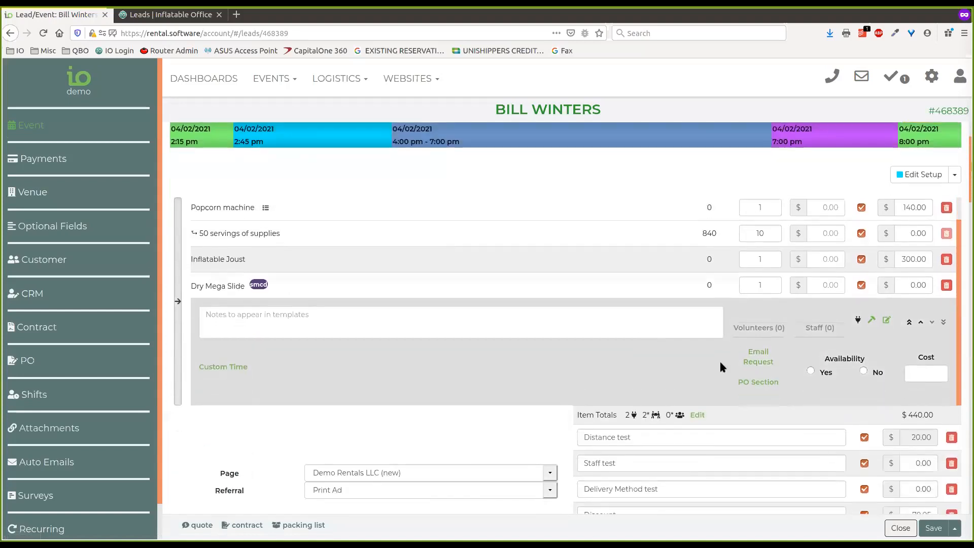
# Step: Prepare an availability email request to the vendor of the Dry Mega Slide and review its message
pyautogui.click(759, 358)
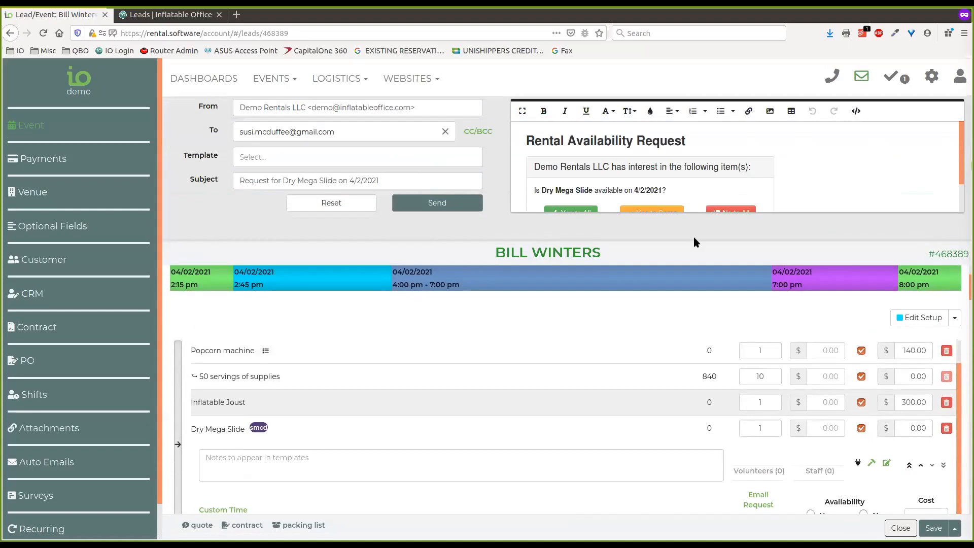
pyautogui.scroll(-1, 634, 172)
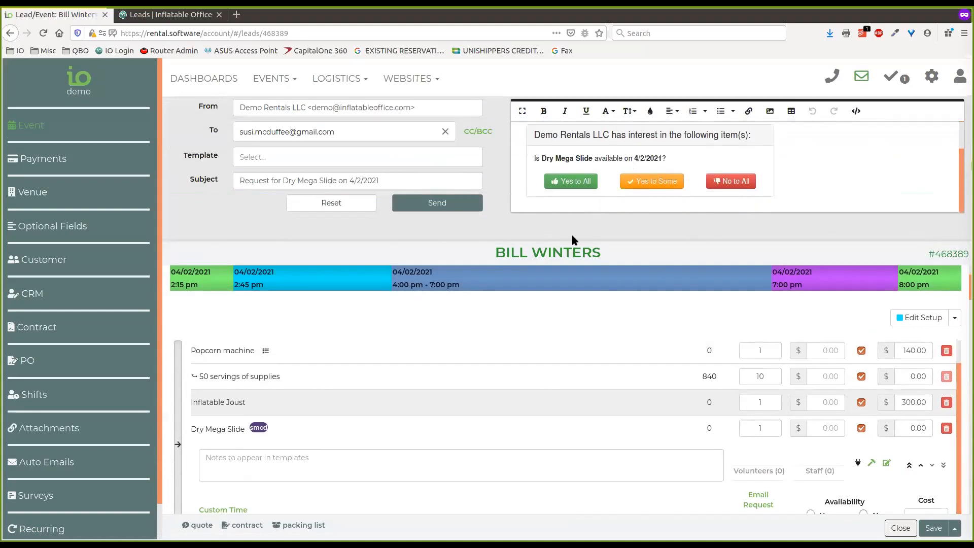
pyautogui.click(294, 158)
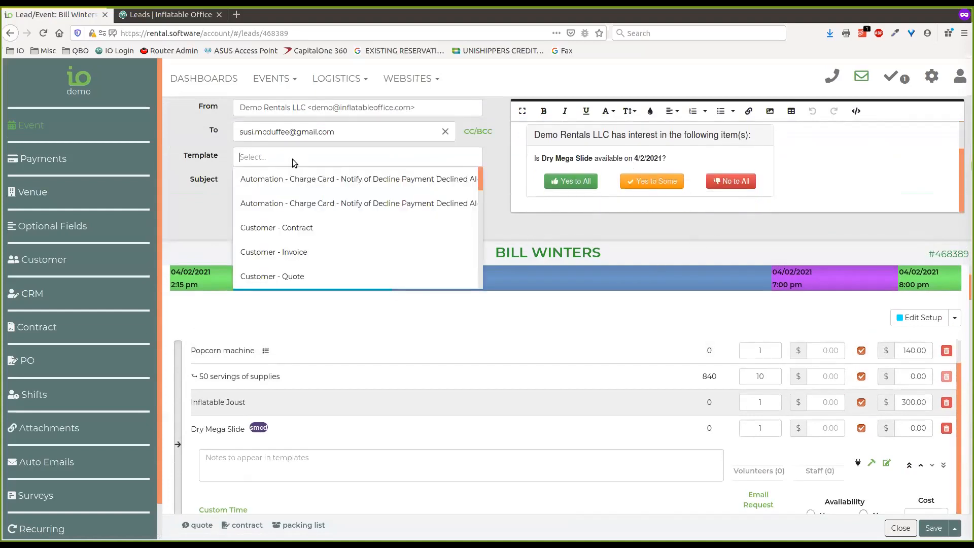
pyautogui.moveTo(648, 218); pyautogui.dragTo(444, 181)
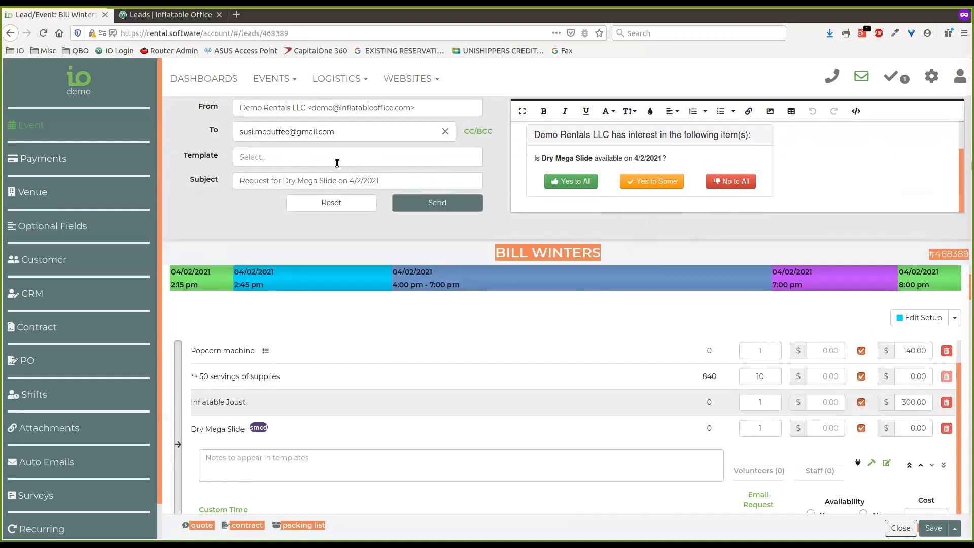
pyautogui.scroll(-1, 439, 376)
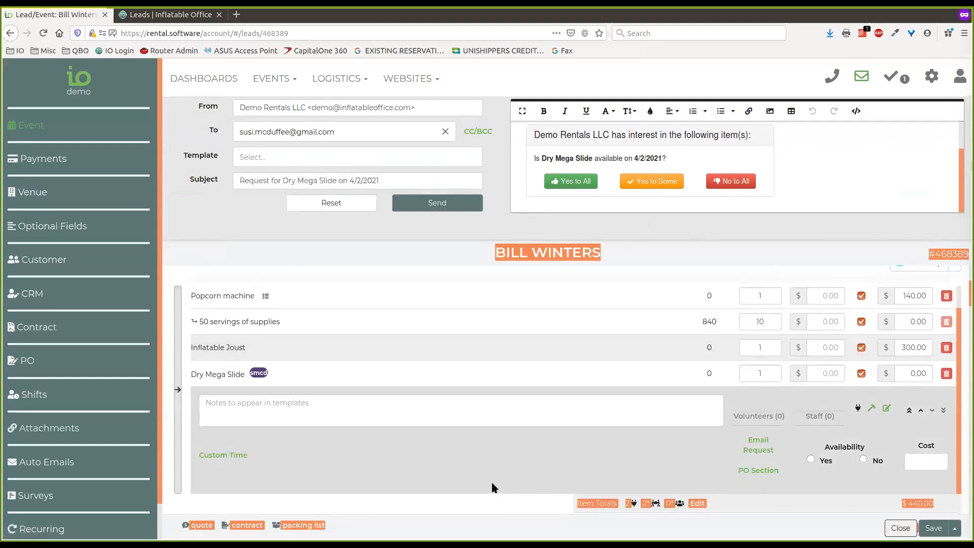
pyautogui.click(491, 495)
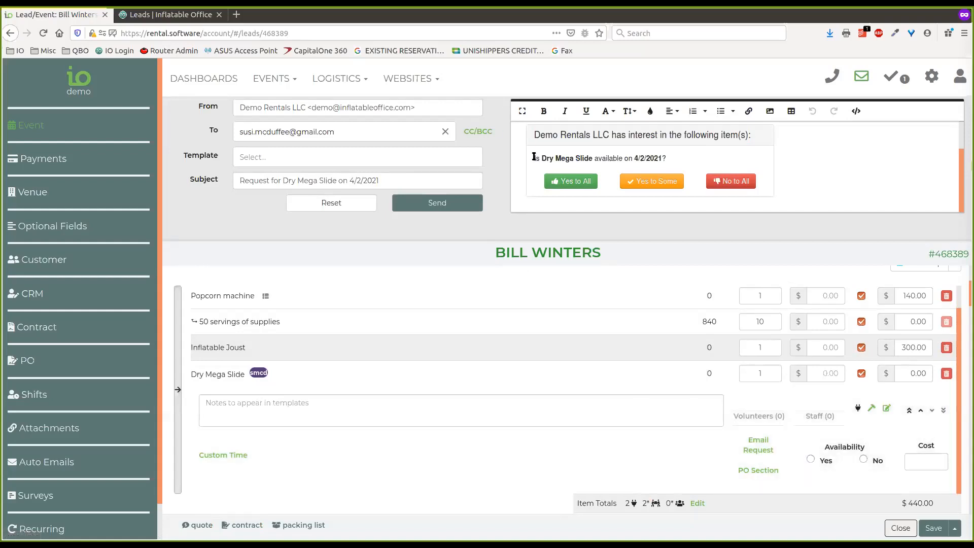
pyautogui.moveTo(534, 157); pyautogui.dragTo(689, 162)
pyautogui.click(688, 158)
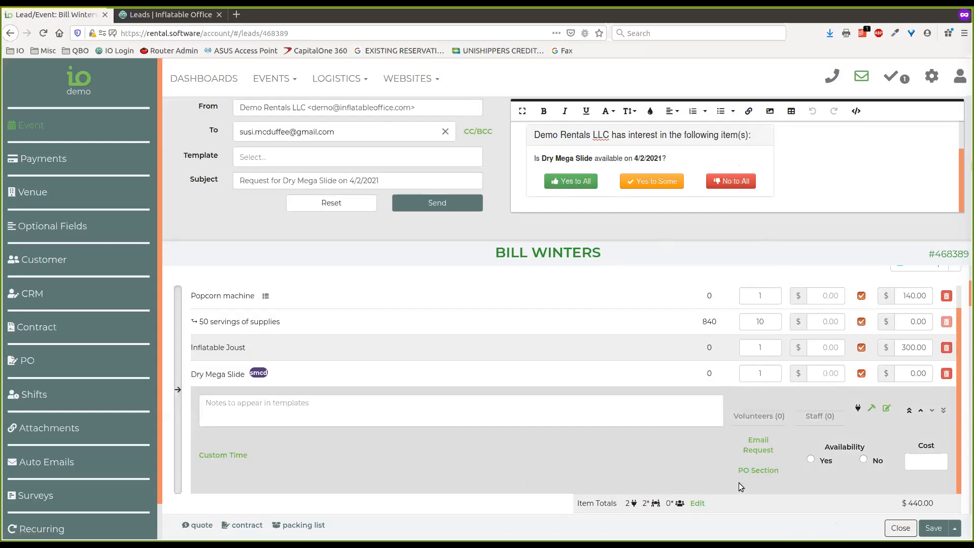
# Step: Choose smcd as the vendor in the lead's PO section, and return to the Event section
pyautogui.scroll(-2, 685, 432)
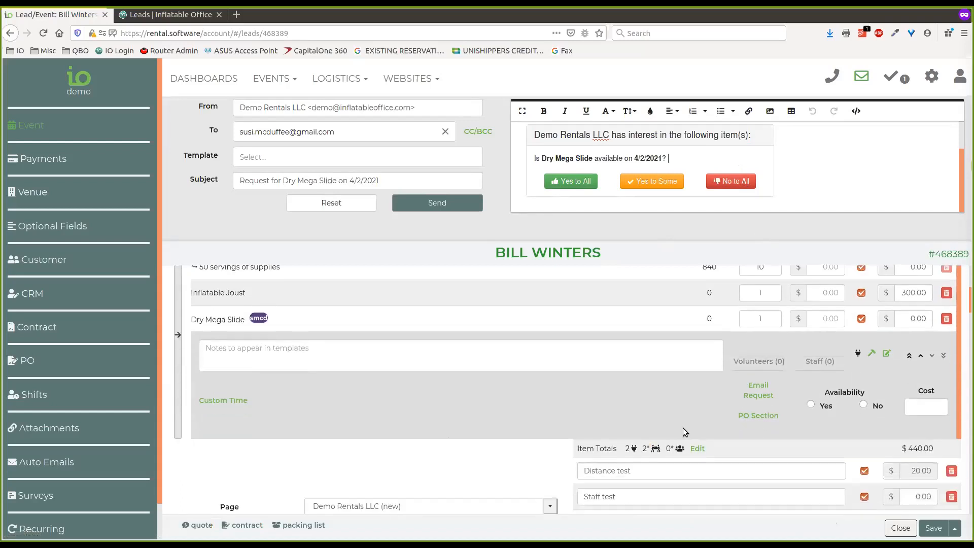
pyautogui.click(759, 416)
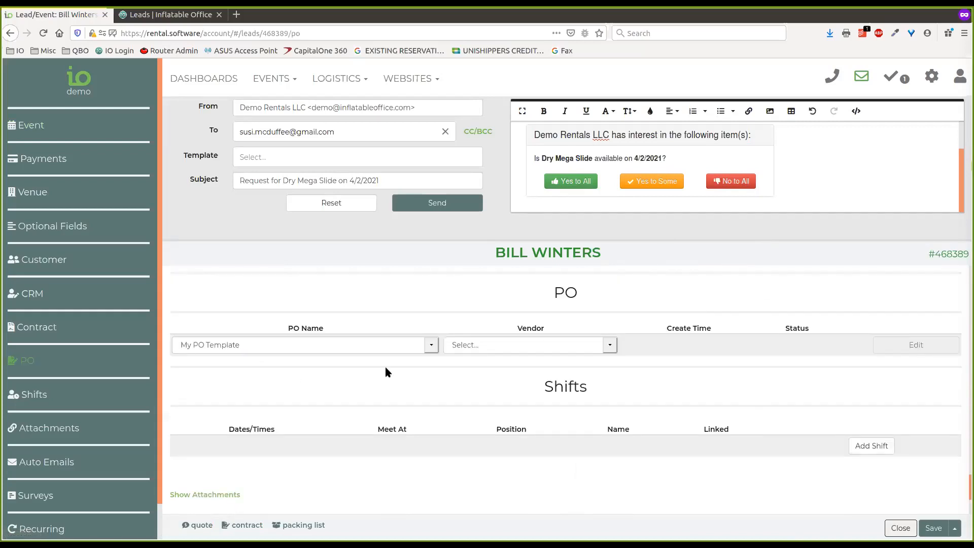
pyautogui.click(610, 346)
pyautogui.click(511, 375)
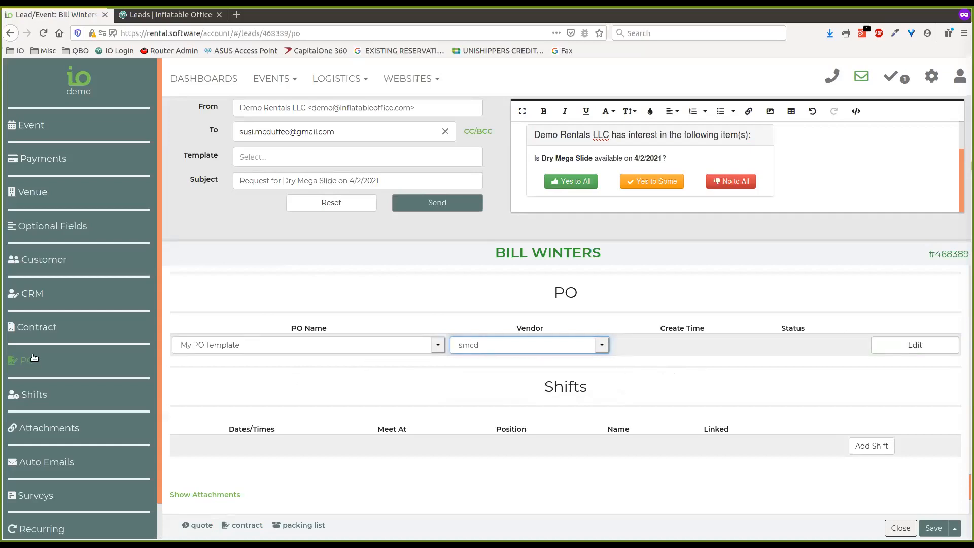
pyautogui.click(33, 127)
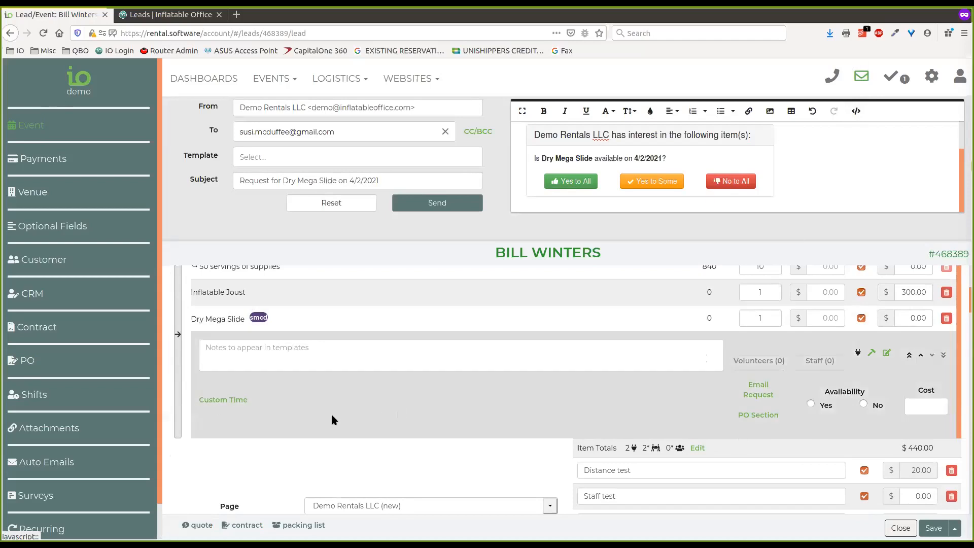
# Step: Reset the vendor request email draft, hide the email composer and collapse the Dry Mega Slide details
pyautogui.click(868, 77)
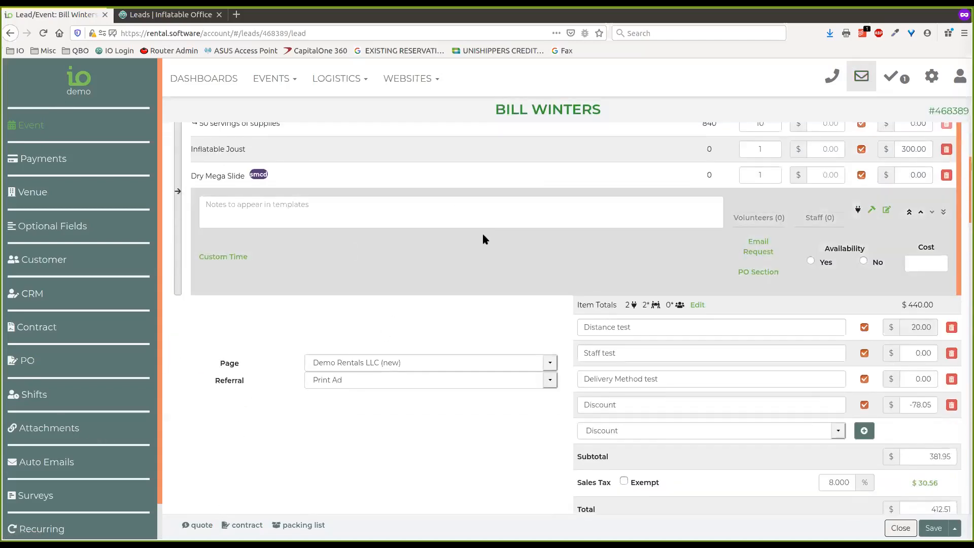
pyautogui.click(864, 74)
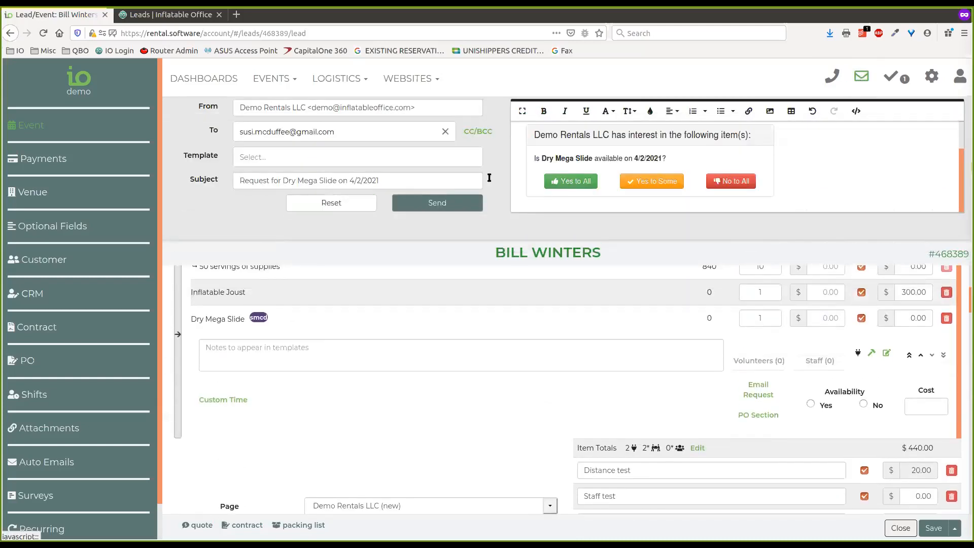
pyautogui.click(349, 202)
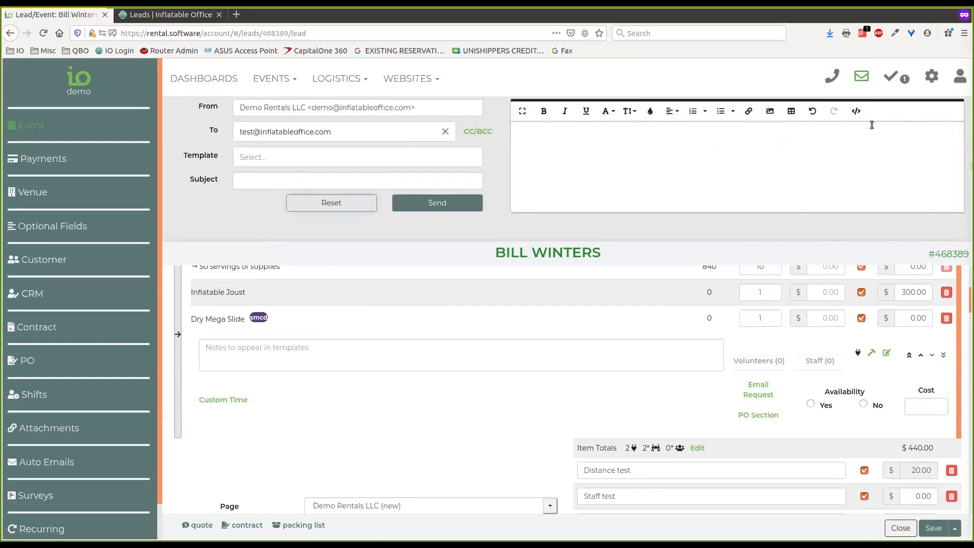
pyautogui.click(861, 76)
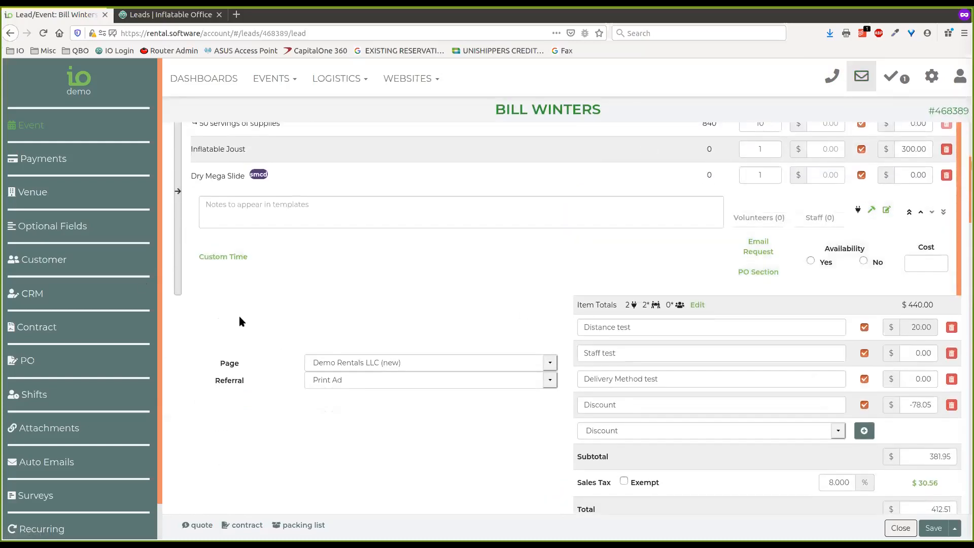
pyautogui.click(329, 175)
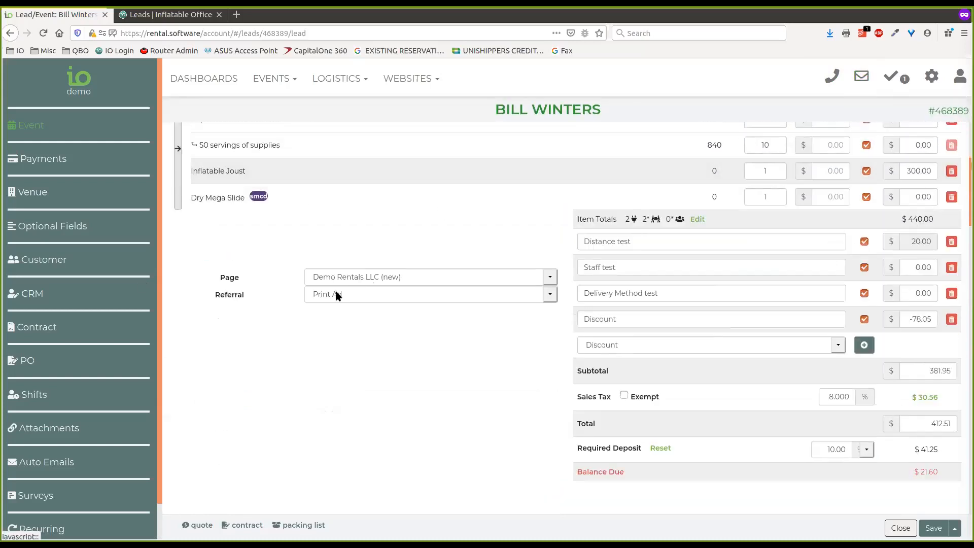
# Step: Add Customer - Deposit Due Reminder (after booking) to the lead's Auto Emails and enable Prevent Sending for it
pyautogui.click(54, 463)
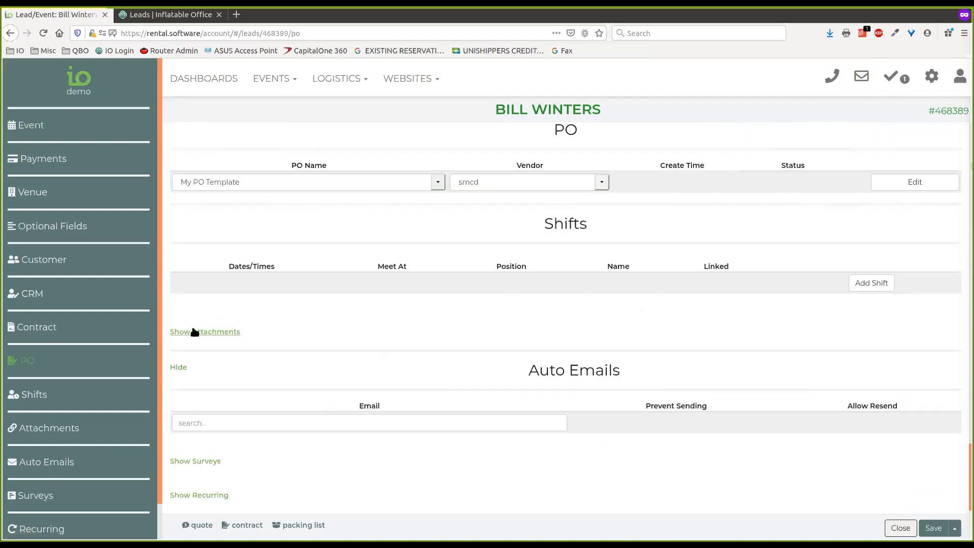
pyautogui.scroll(-1, 431, 367)
pyautogui.click(374, 403)
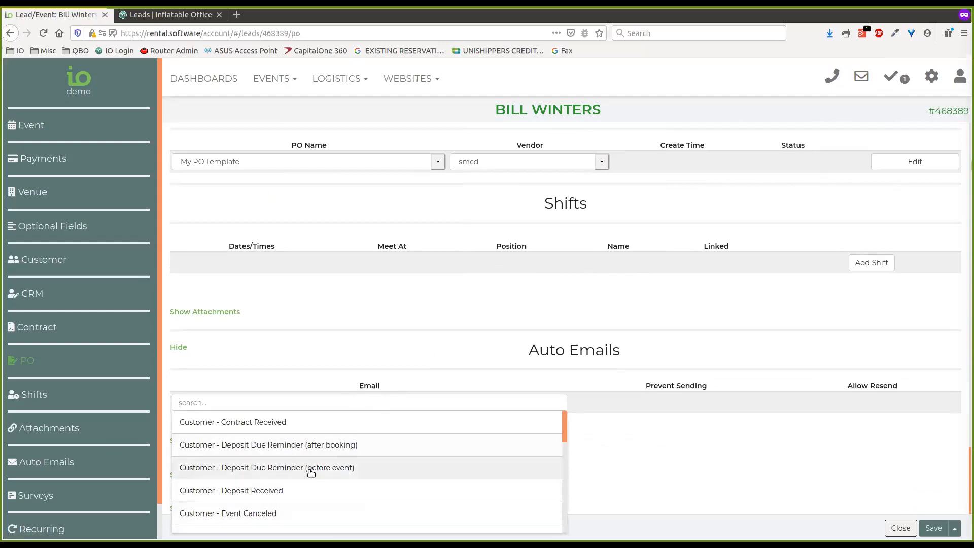
pyautogui.click(504, 437)
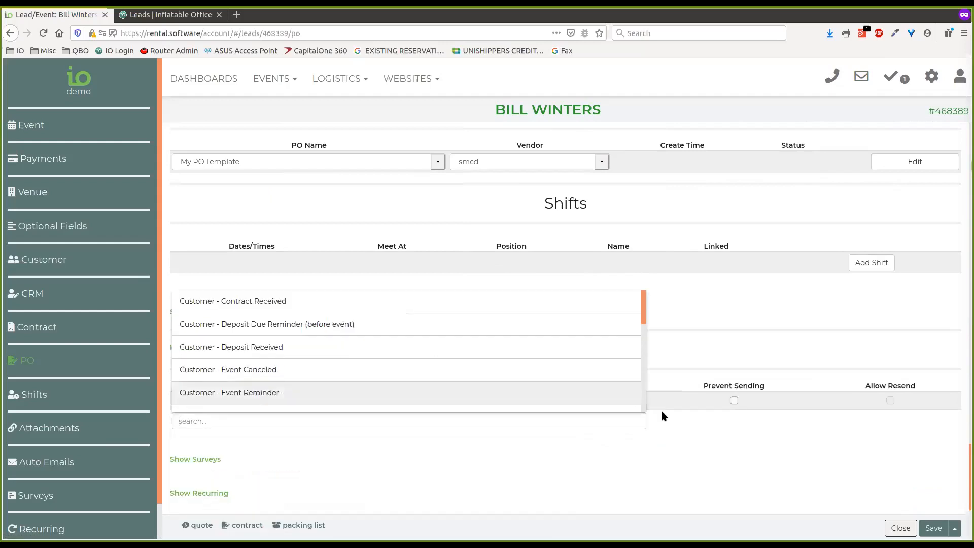
pyautogui.click(734, 401)
pyautogui.click(734, 401)
# Step: Add Customer - Deposit Due Reminder (before event) to the Auto Emails and enable Prevent Sending for it
pyautogui.click(218, 423)
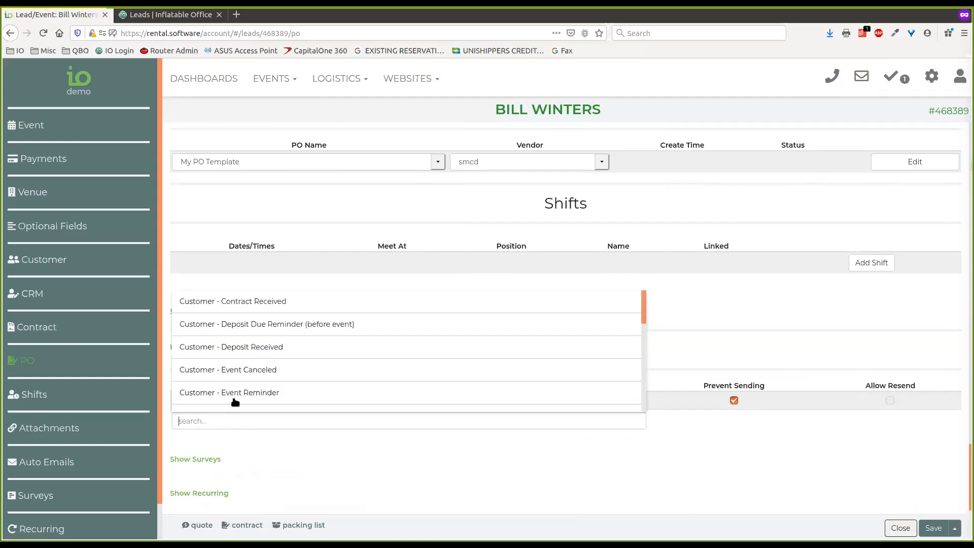
pyautogui.click(285, 326)
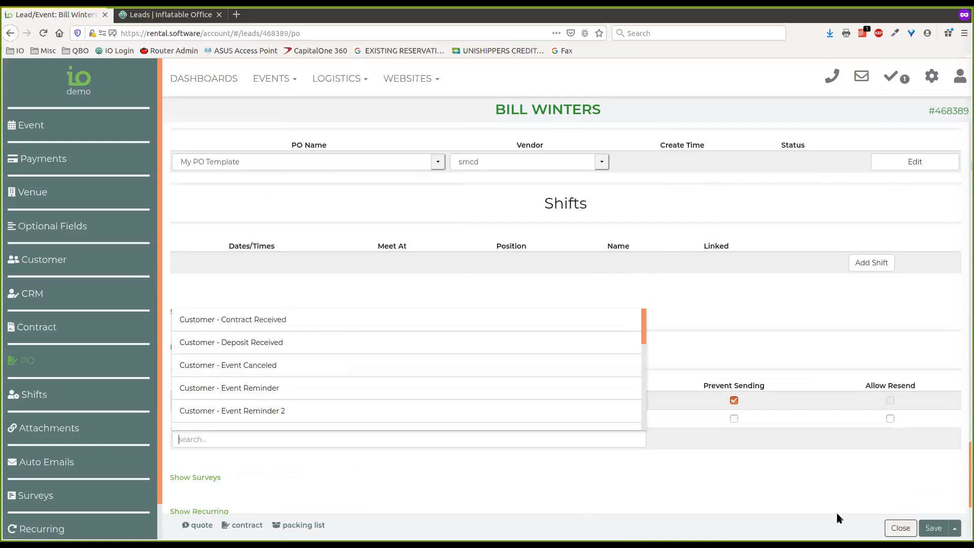
pyautogui.click(737, 427)
pyautogui.click(734, 418)
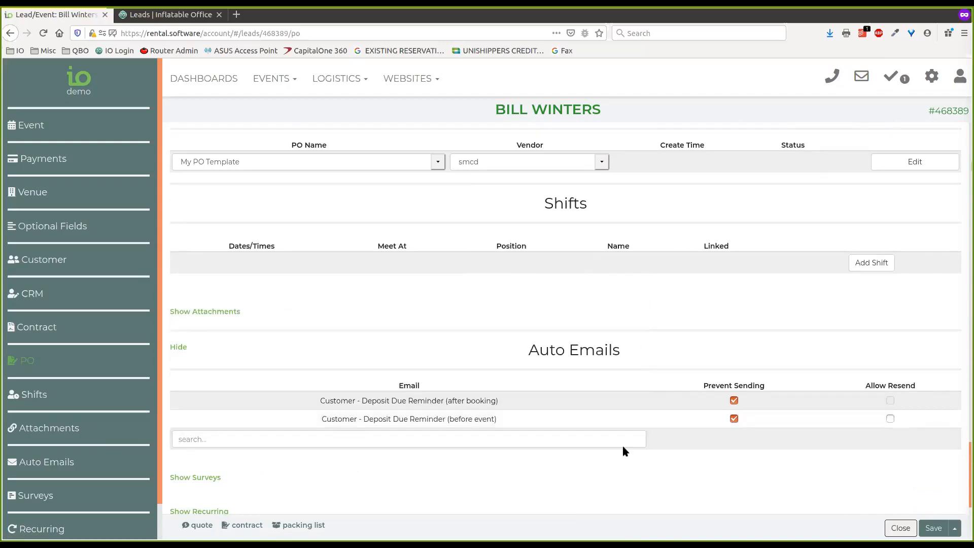
# Step: Switch the Deposit Due Reminder (before event) auto email from Prevent Sending to Allow Resend
pyautogui.click(479, 440)
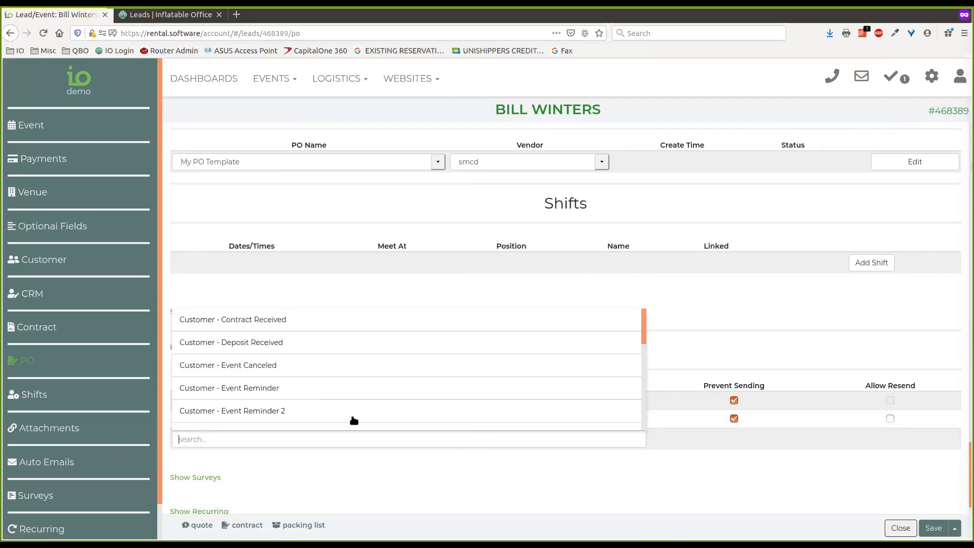
pyautogui.moveTo(535, 337); pyautogui.dragTo(780, 338)
pyautogui.click(472, 353)
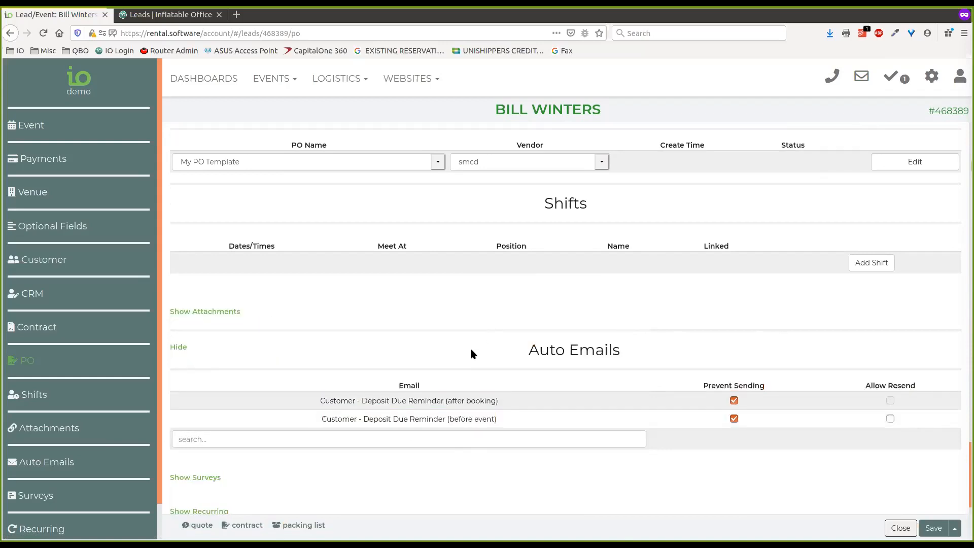
pyautogui.click(891, 419)
pyautogui.click(734, 419)
# Step: Look through the available customer, vendor and worker auto emails without adding another one
pyautogui.click(496, 439)
pyautogui.scroll(-2, 300, 368)
pyautogui.scroll(-5, 300, 375)
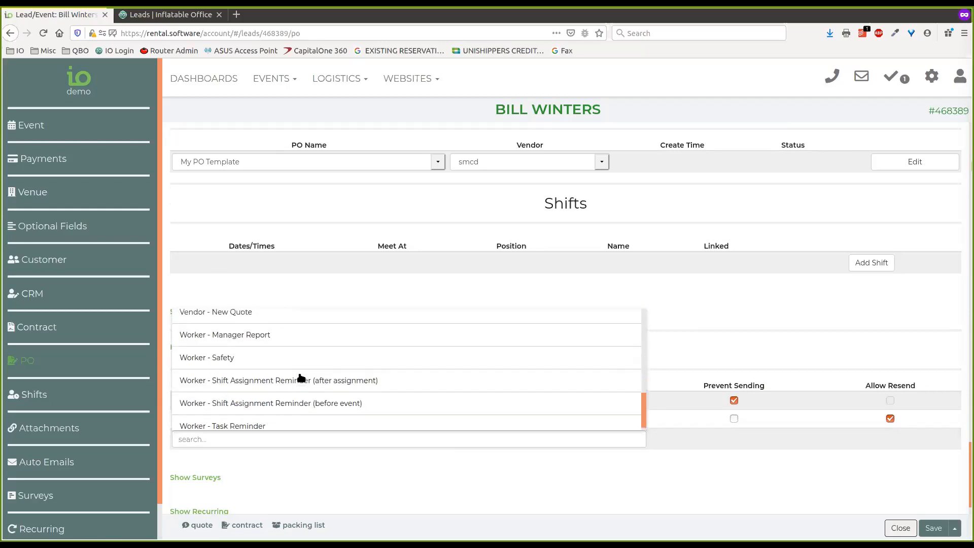
pyautogui.scroll(6, 300, 378)
pyautogui.click(724, 298)
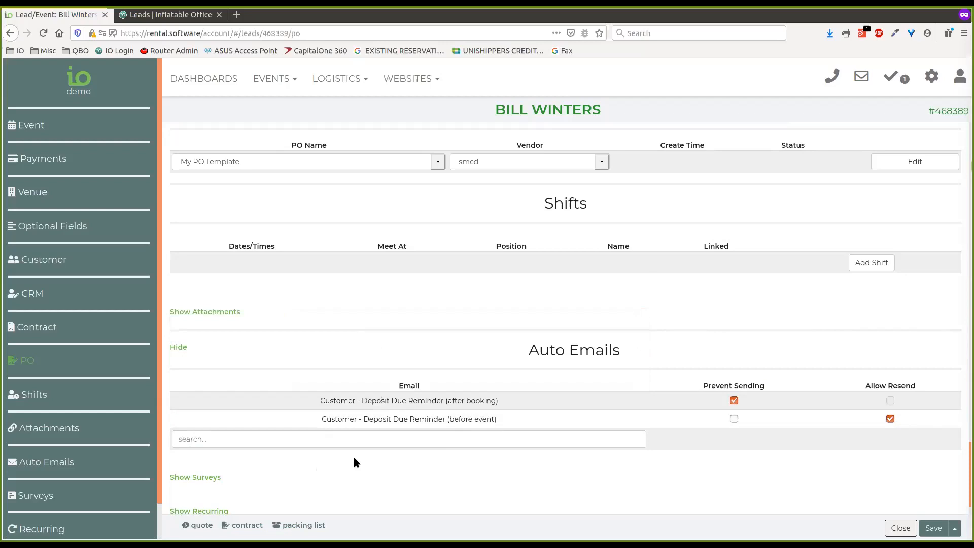
# Step: Show the lead's Attachments section and open the email composer above it
pyautogui.click(51, 429)
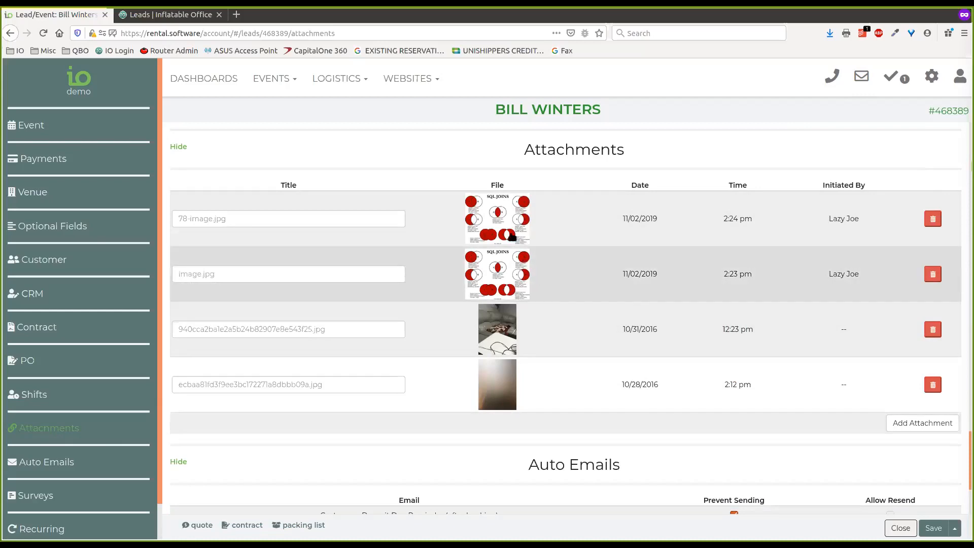
pyautogui.click(859, 79)
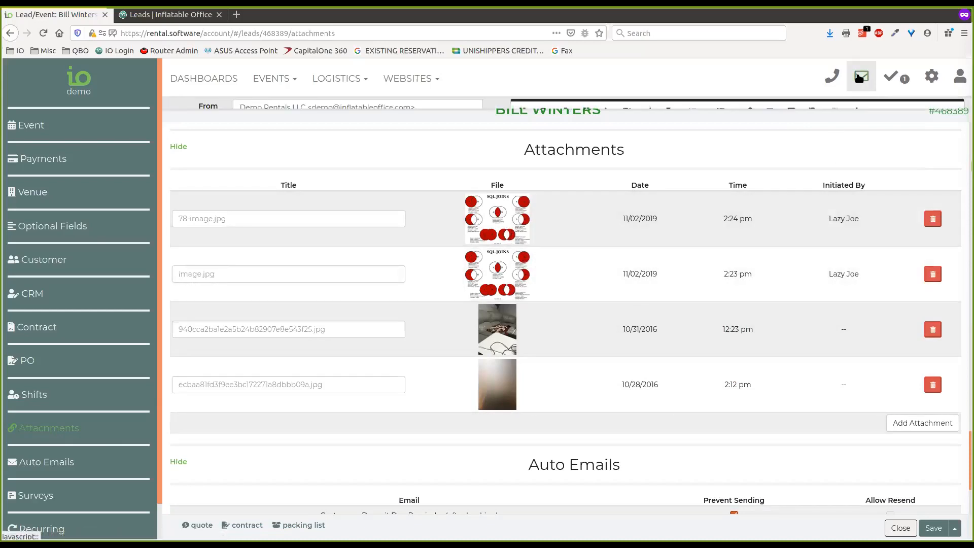
pyautogui.click(859, 78)
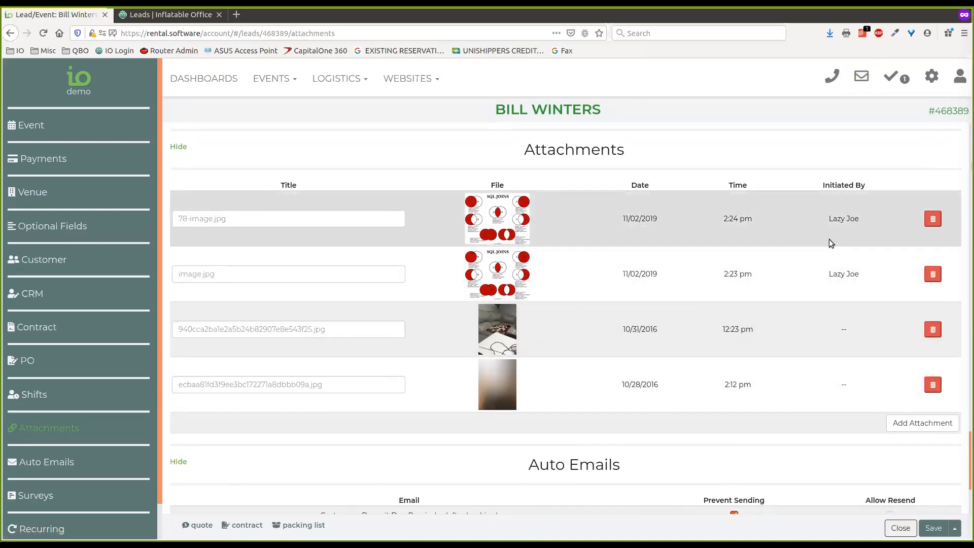
pyautogui.click(861, 76)
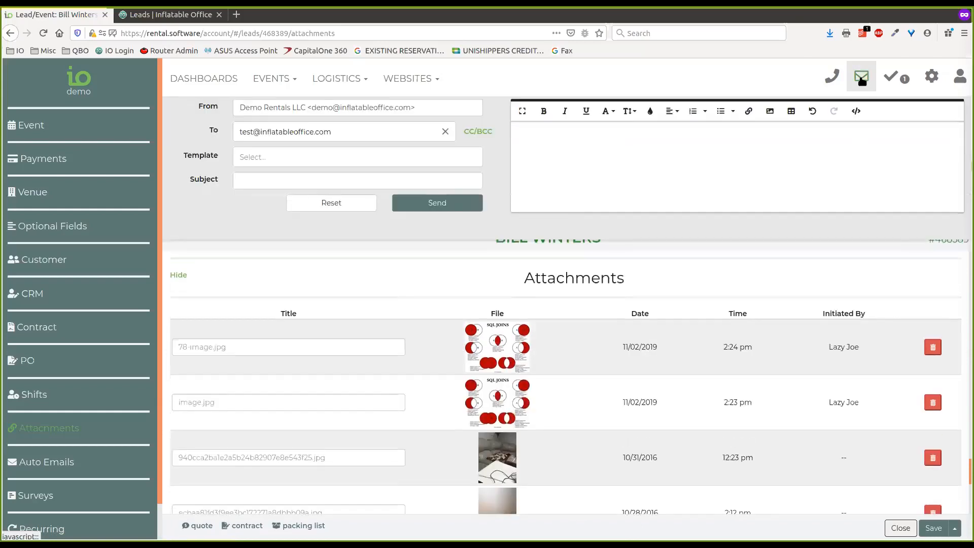
# Step: Copy the 78-image.jpg attachment picture and paste it into the body of the email
pyautogui.rightClick(505, 360)
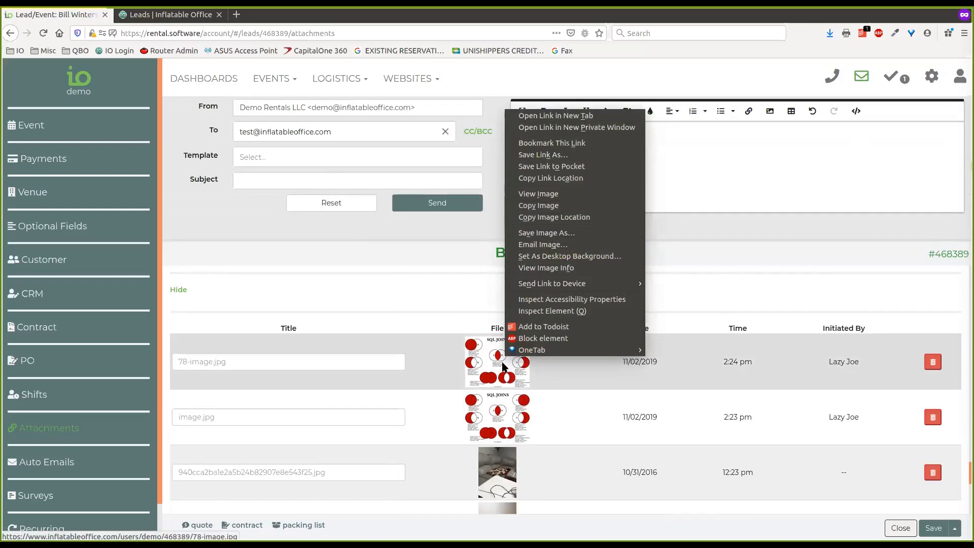
pyautogui.click(539, 206)
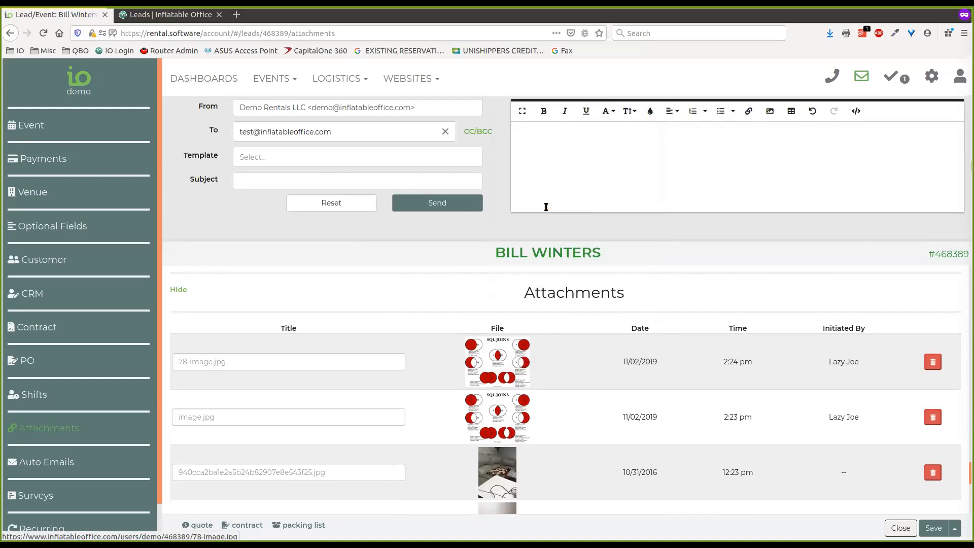
pyautogui.click(648, 175)
pyautogui.hotkey('ctrl', 'v')
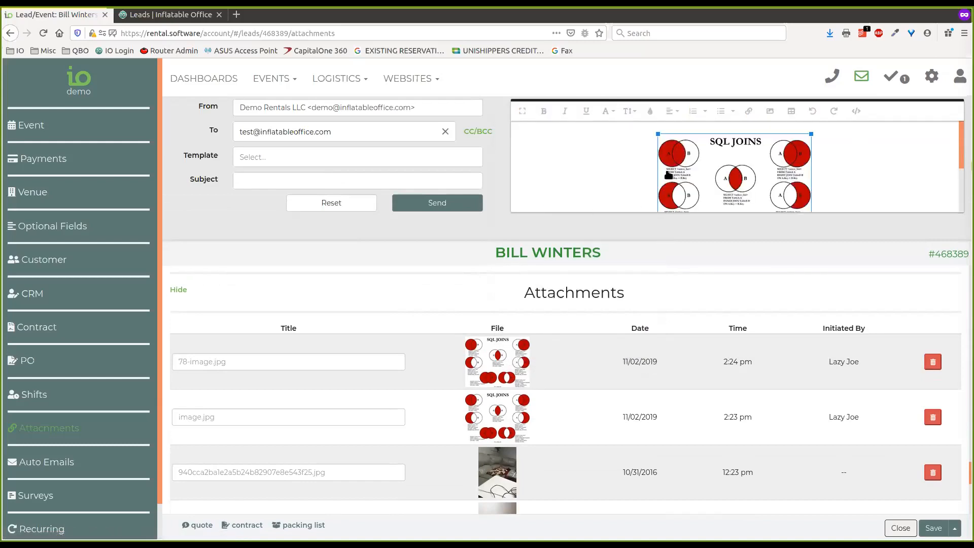
# Step: Link the picture in the email body to the copied link address of the 78-image.jpg attachment
pyautogui.rightClick(494, 364)
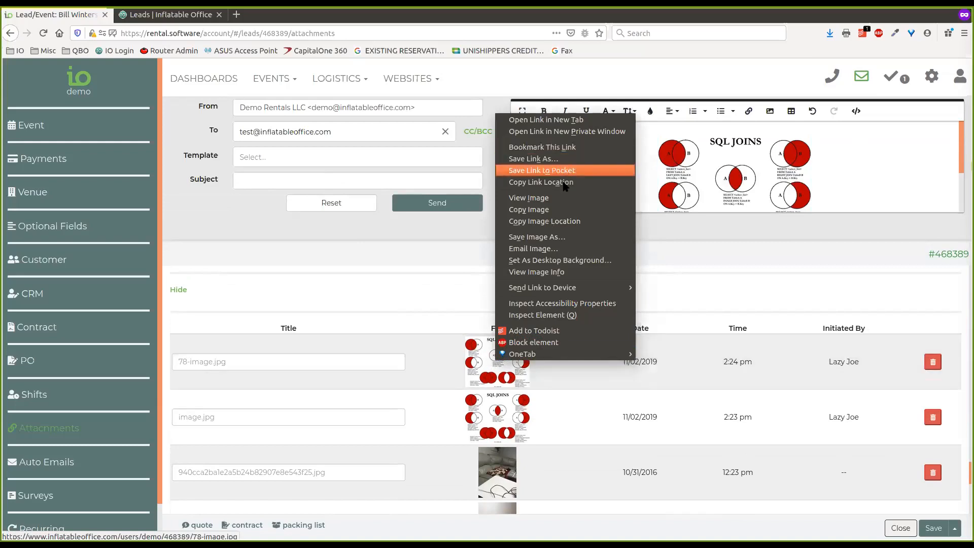
pyautogui.click(536, 183)
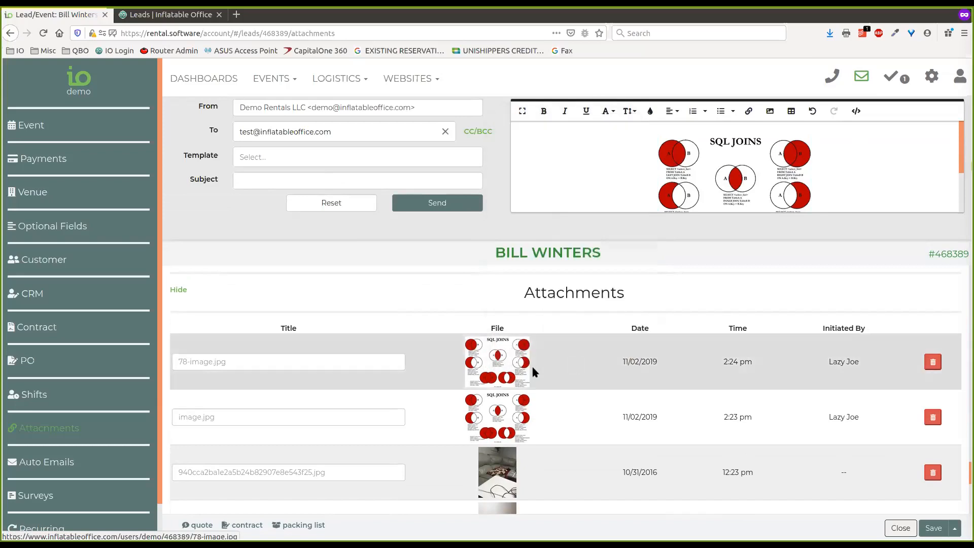
pyautogui.scroll(-2, 812, 165)
pyautogui.click(749, 175)
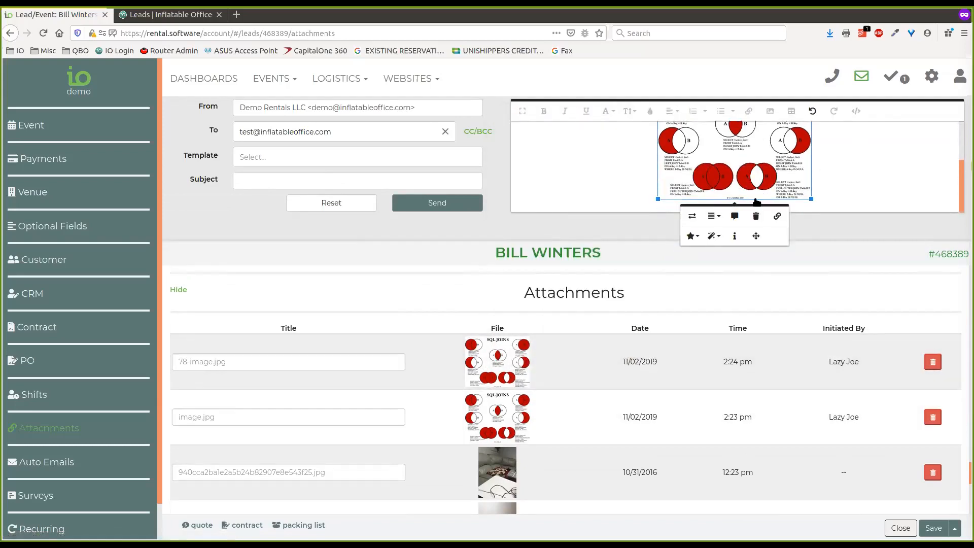
pyautogui.click(778, 218)
pyautogui.click(723, 240)
pyautogui.hotkey('ctrl', 'v')
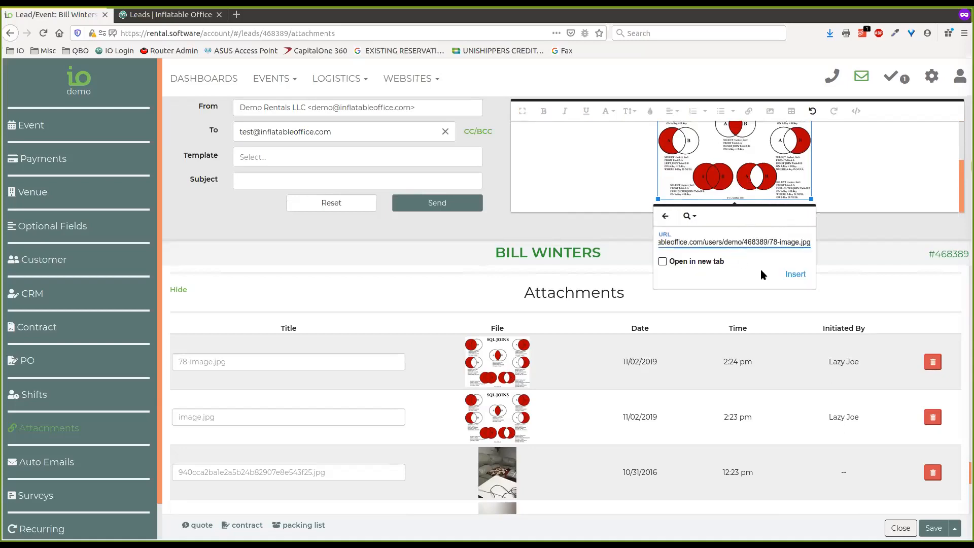
pyautogui.click(795, 274)
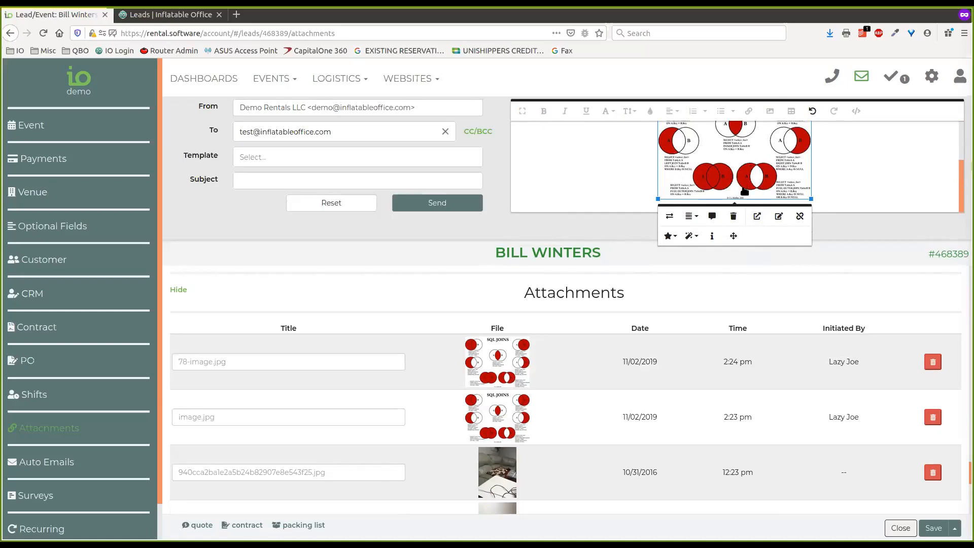
# Step: Open the email picture's link to check the full-size image, and close both the image and the email composer
pyautogui.click(757, 217)
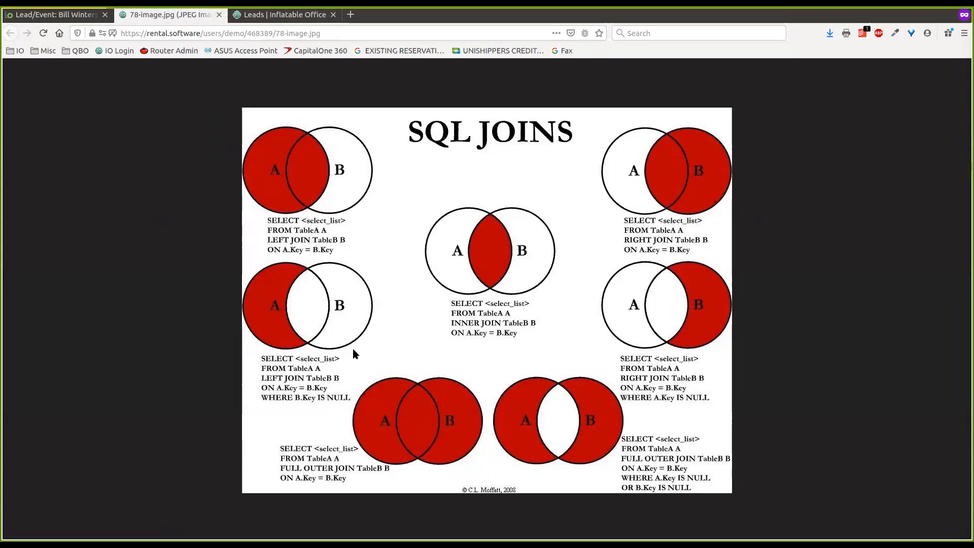
pyautogui.click(219, 15)
pyautogui.click(583, 178)
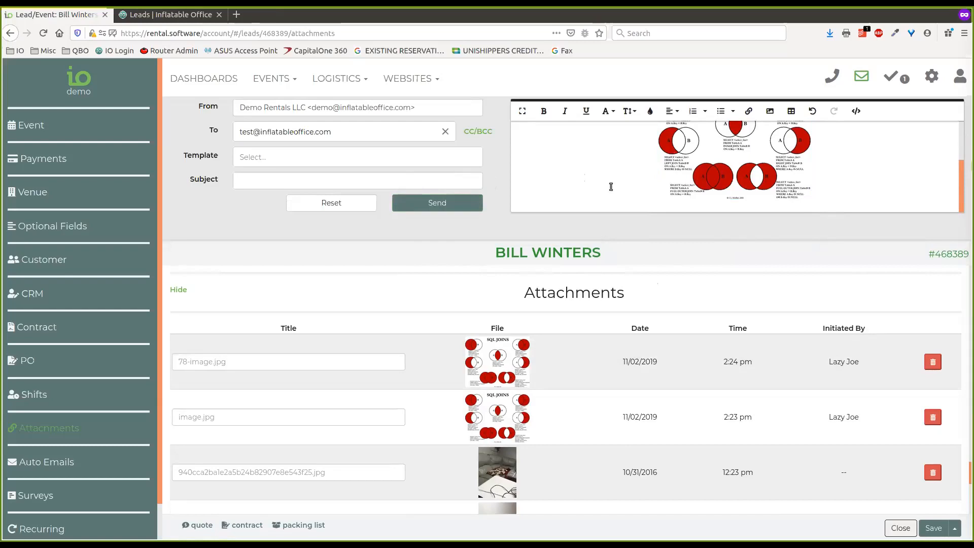
pyautogui.click(874, 86)
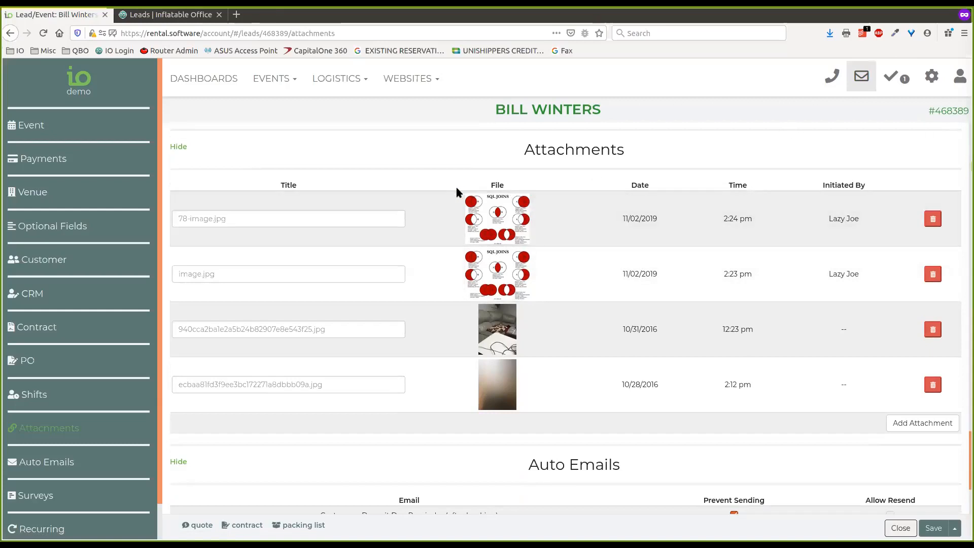
# Step: Close the lead and remove the Contains Vendor Items preset from the Leads/Events list filters
pyautogui.scroll(5, 653, 177)
pyautogui.scroll(18, 560, 226)
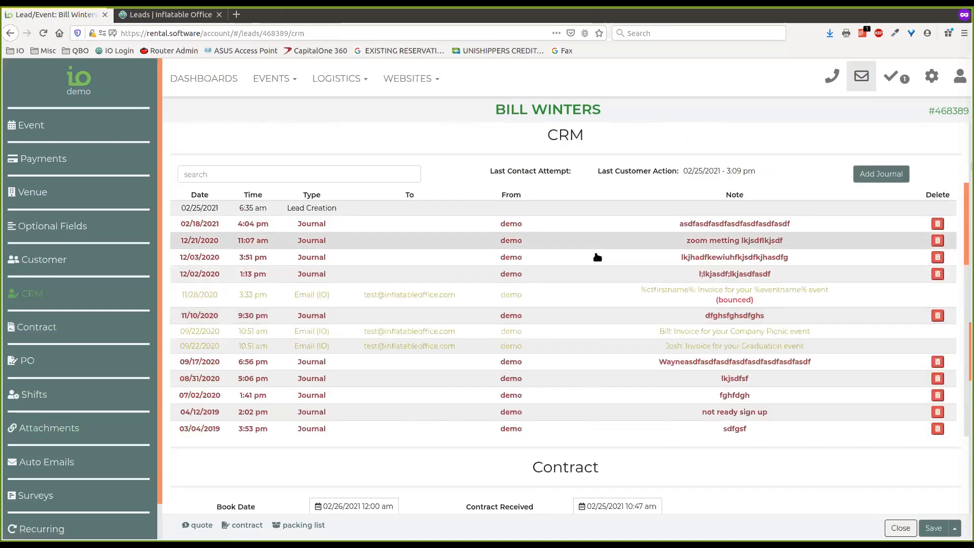
pyautogui.scroll(14, 701, 271)
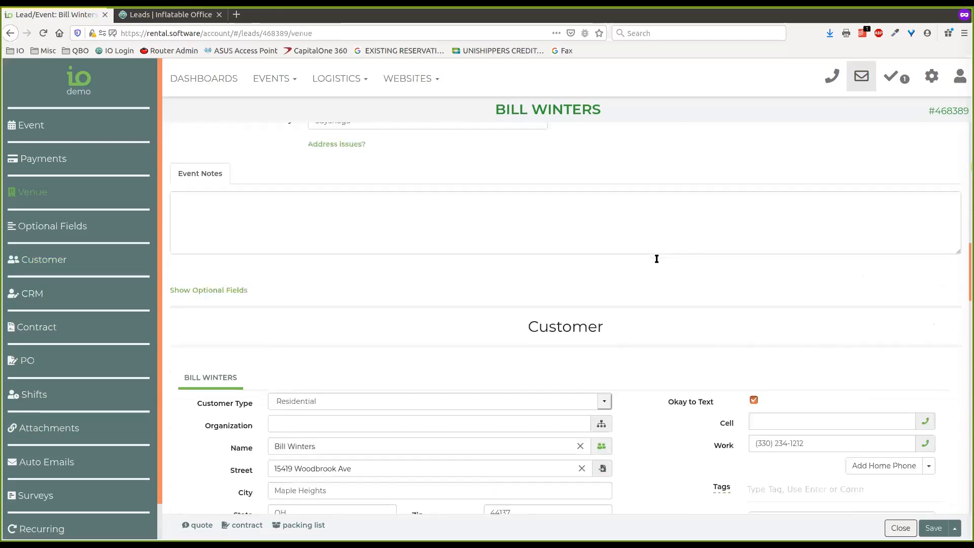
pyautogui.scroll(8, 668, 244)
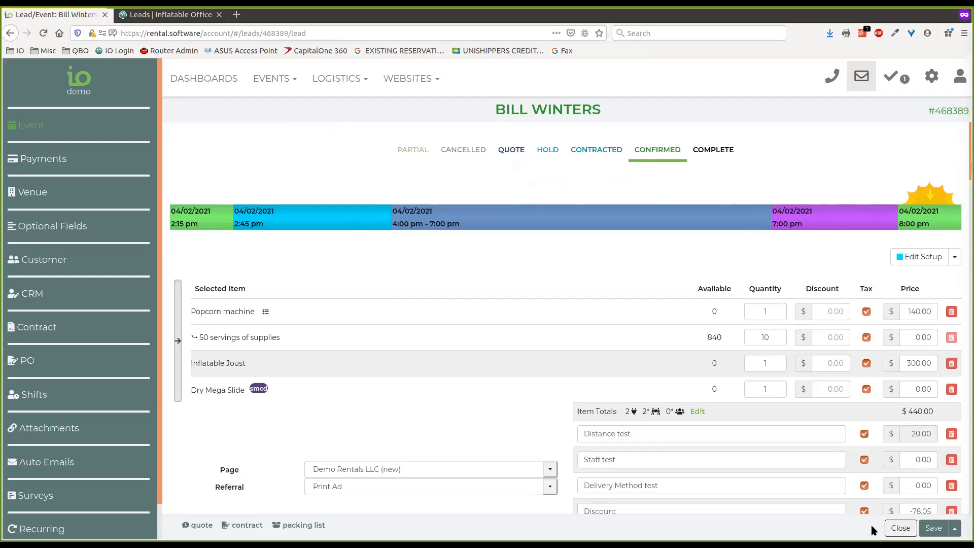
pyautogui.click(900, 527)
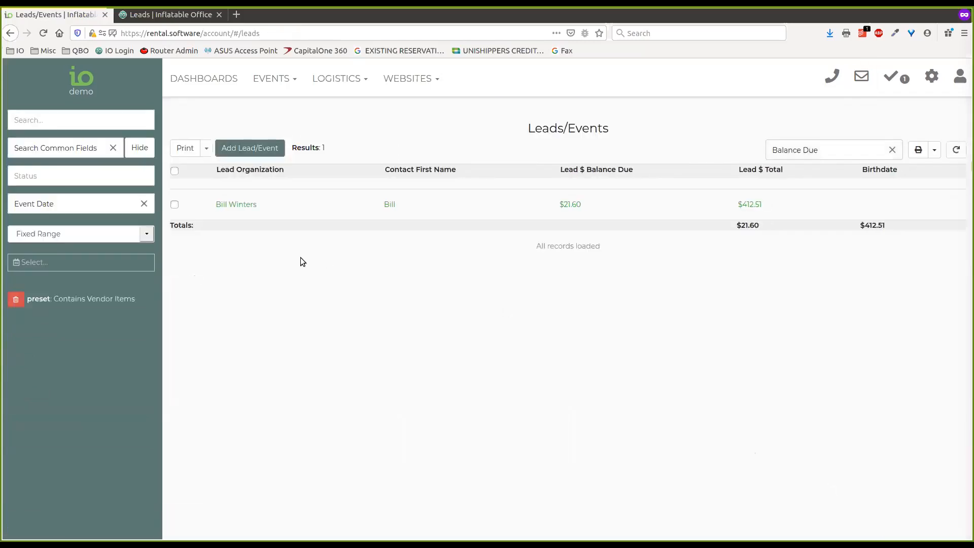
pyautogui.click(16, 299)
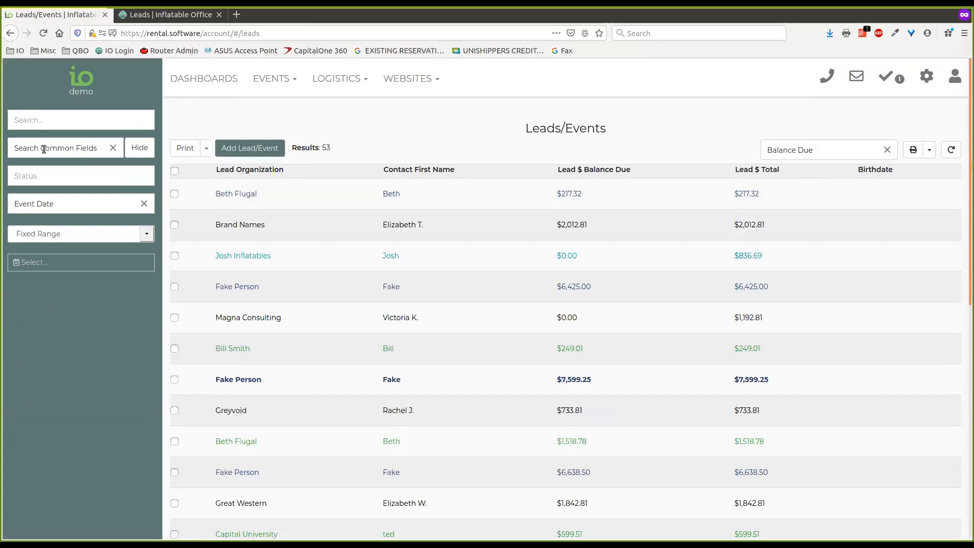
# Step: Filter the Leads/Events list to event dates 04/02/2021 - 04/04/2021 and to Reserved Statuses
pyautogui.click(48, 263)
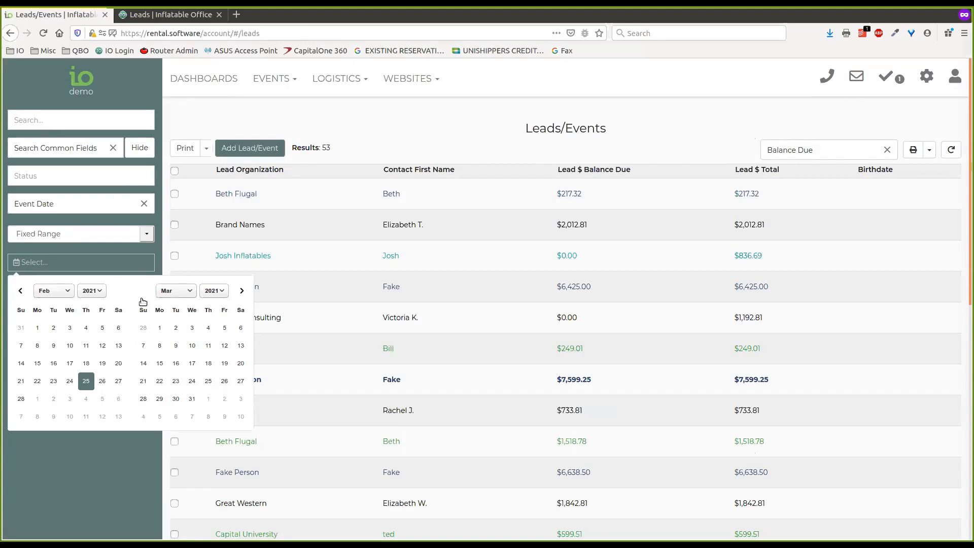
pyautogui.click(242, 291)
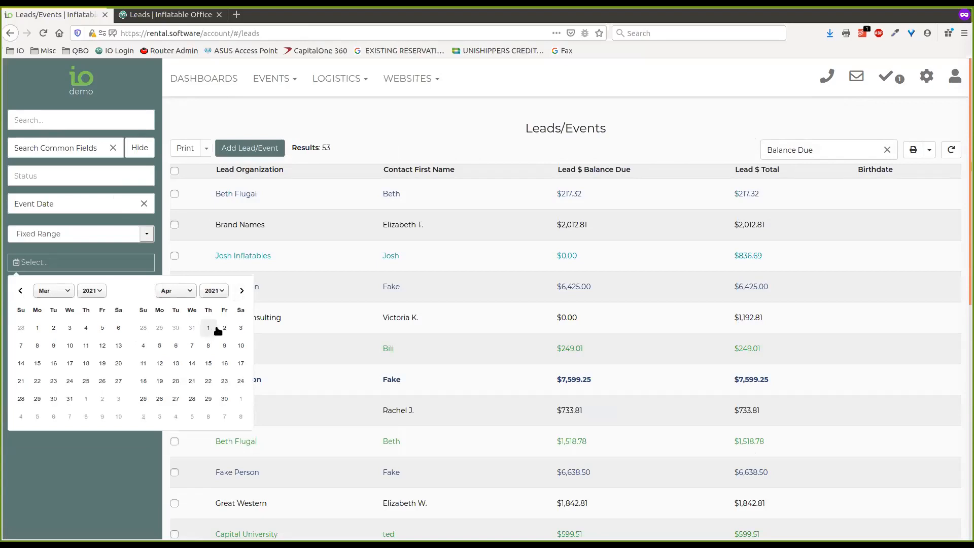
pyautogui.click(224, 328)
pyautogui.click(143, 346)
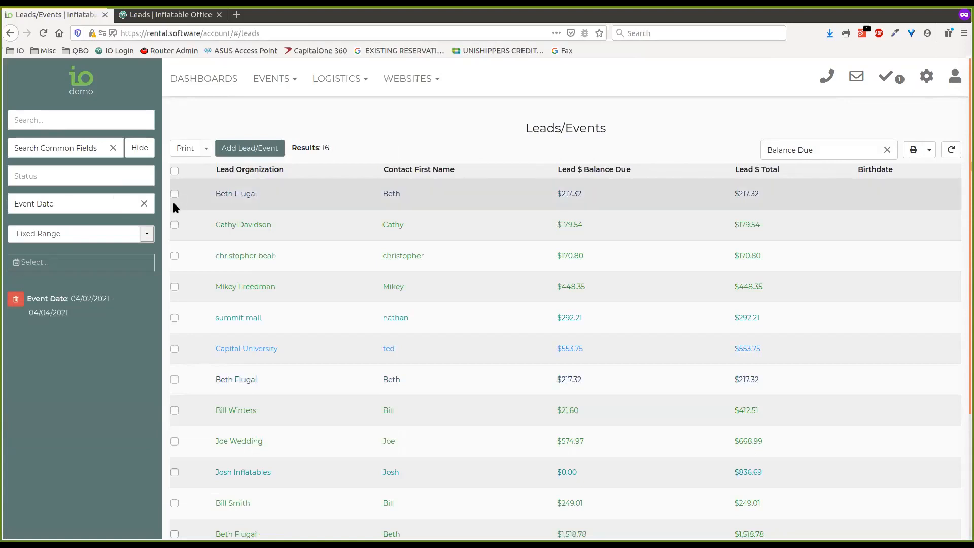
pyautogui.click(61, 178)
pyautogui.click(59, 223)
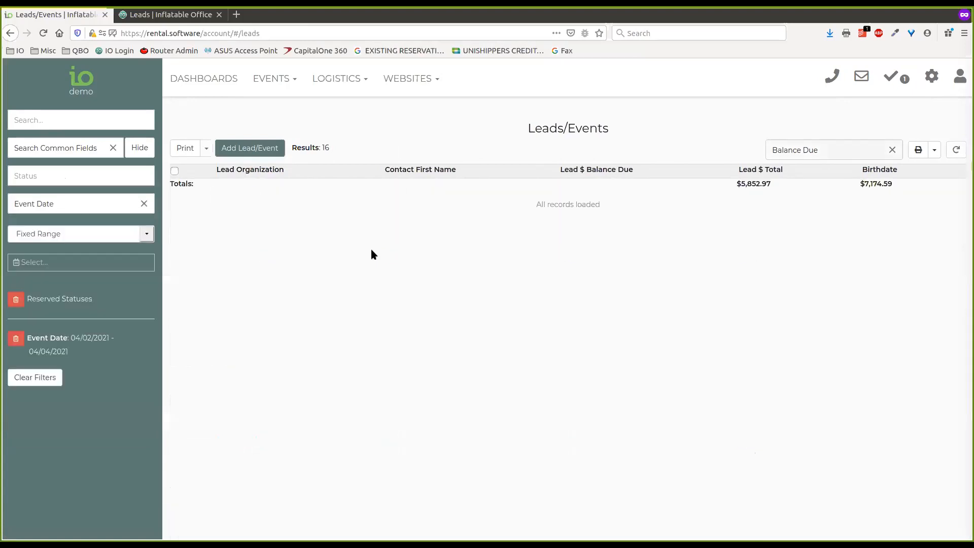
# Step: Select all leads in the filtered list and start an email to them
pyautogui.click(175, 170)
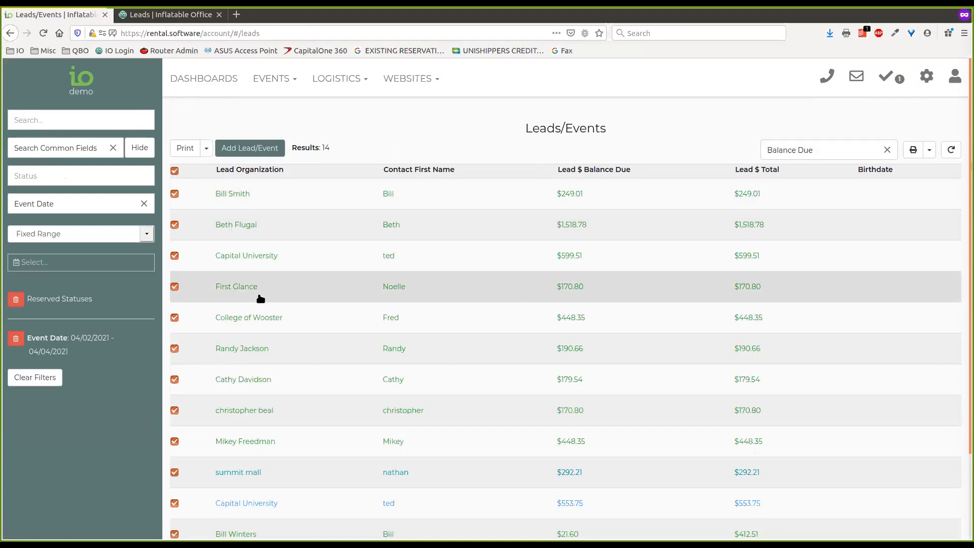
pyautogui.scroll(-3, 336, 247)
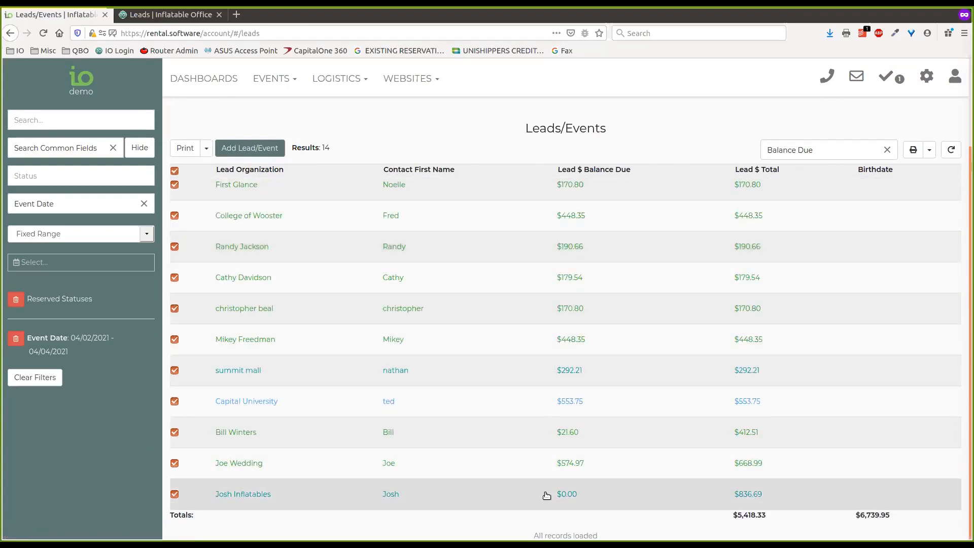
pyautogui.tripleClick(538, 538)
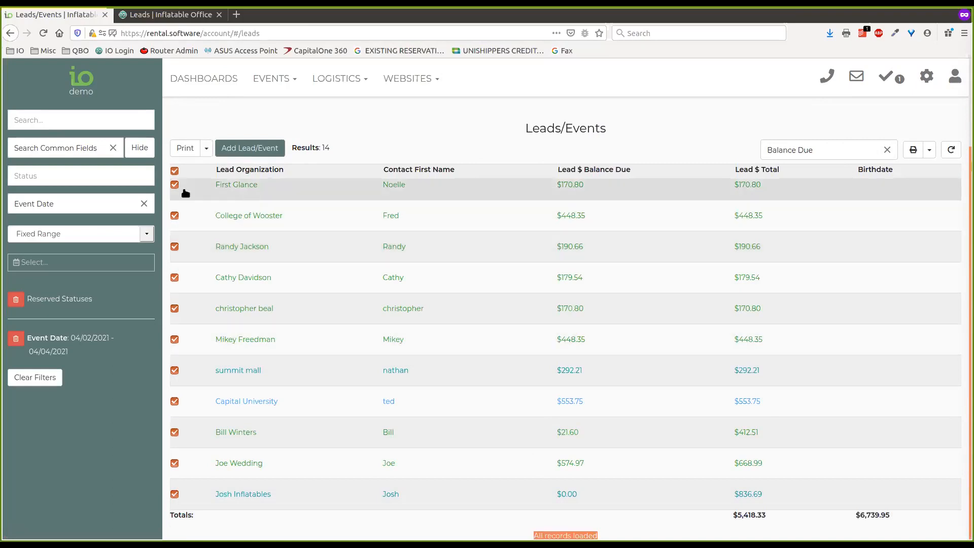
pyautogui.scroll(3, 523, 350)
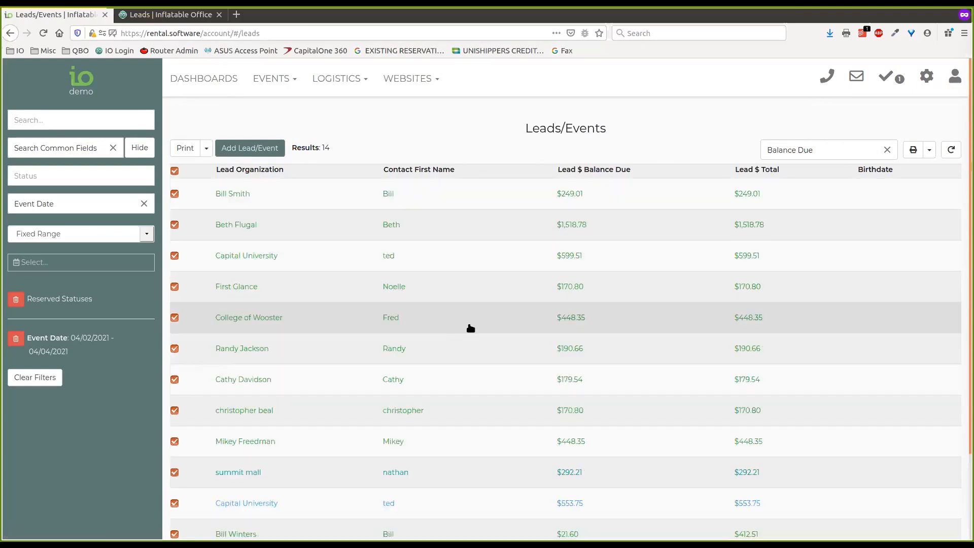
pyautogui.click(207, 149)
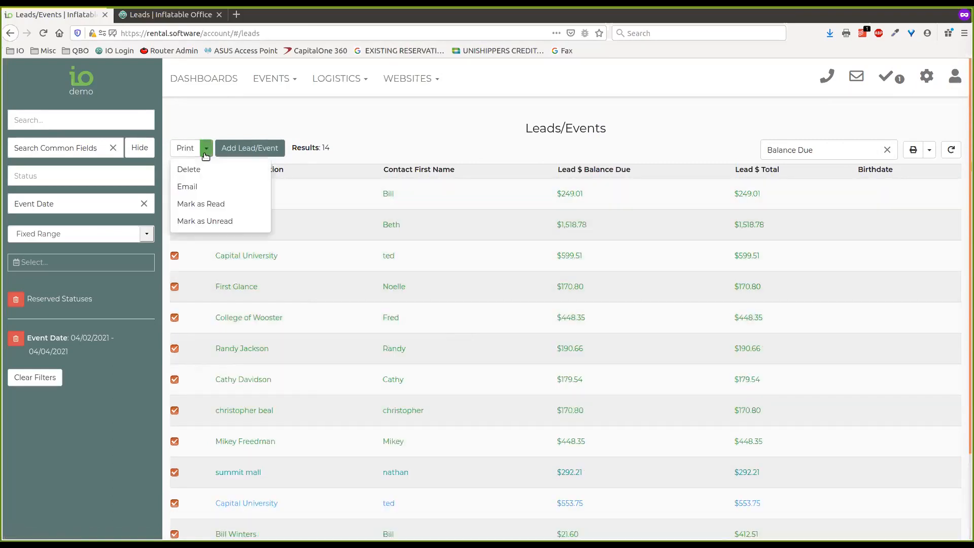
pyautogui.click(189, 186)
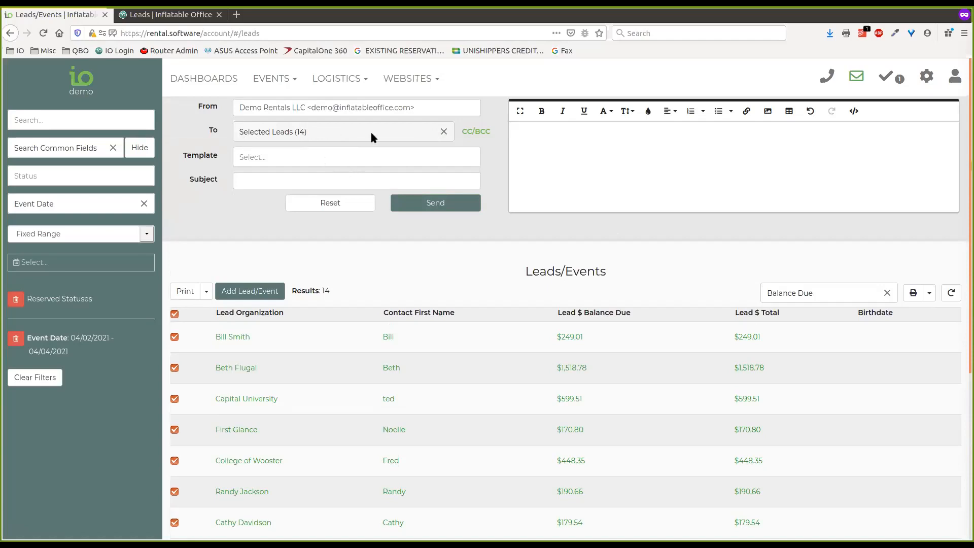
# Step: Load the Customer - Contract template into the email and review its %company_name% and %contract_url% placeholders
pyautogui.click(299, 158)
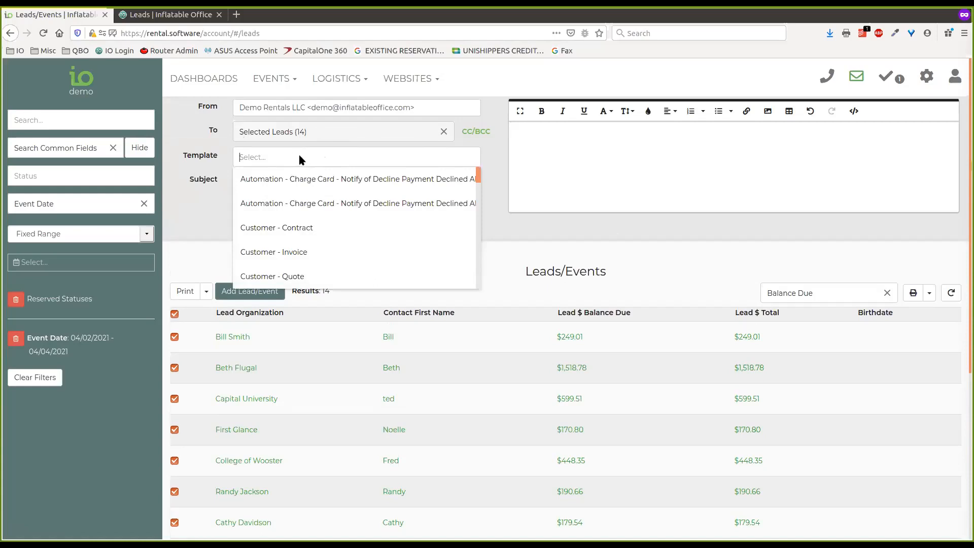
pyautogui.click(315, 229)
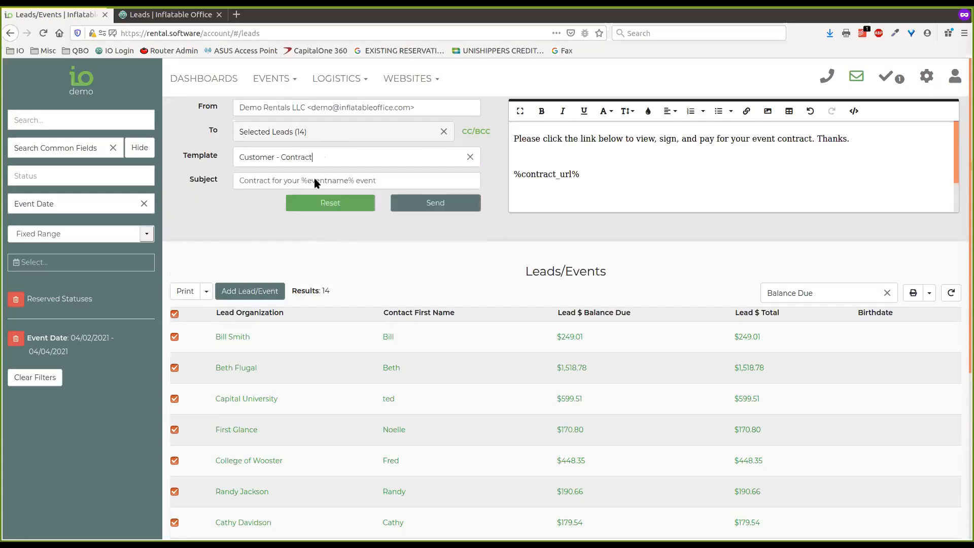
pyautogui.click(642, 177)
pyautogui.scroll(-5, 643, 176)
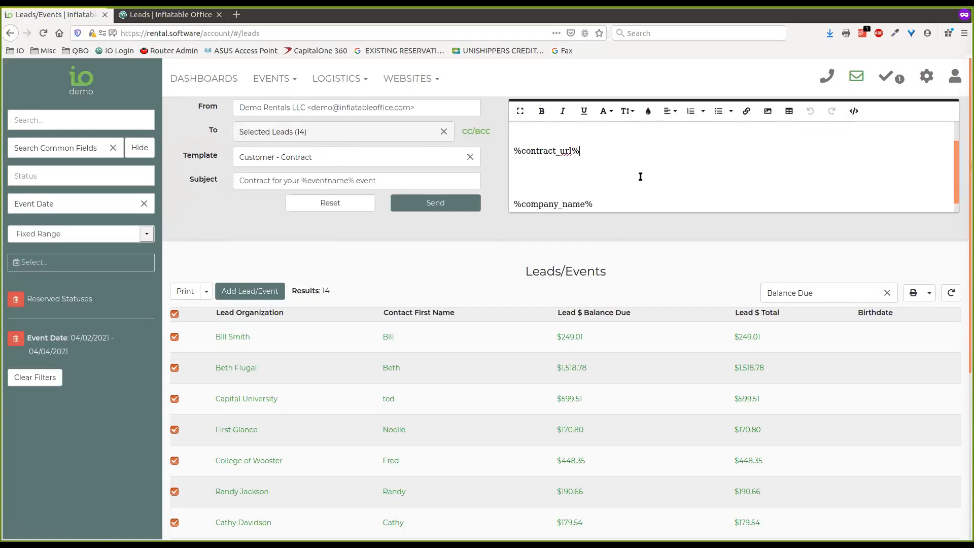
pyautogui.moveTo(593, 194); pyautogui.dragTo(512, 193)
pyautogui.scroll(3, 558, 178)
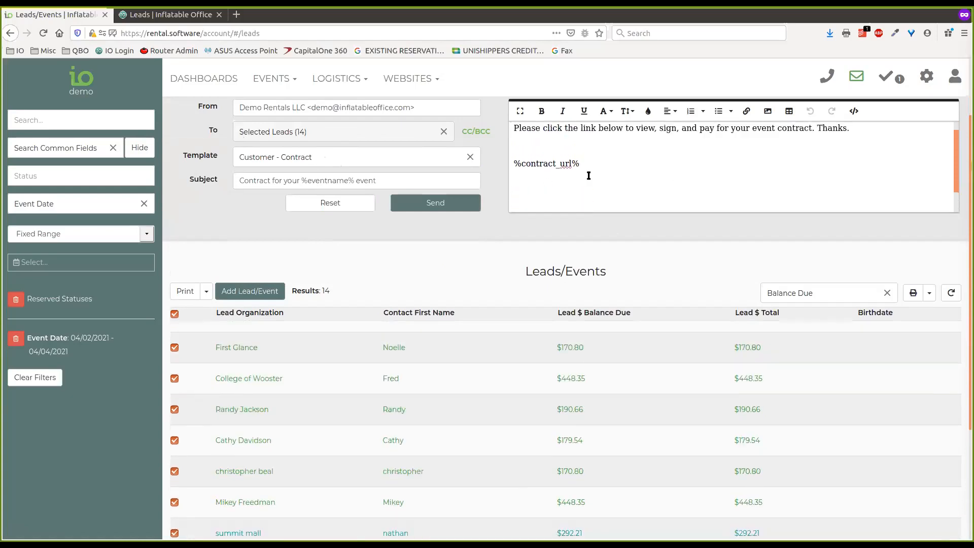
pyautogui.moveTo(582, 174); pyautogui.dragTo(514, 174)
pyautogui.scroll(1, 613, 175)
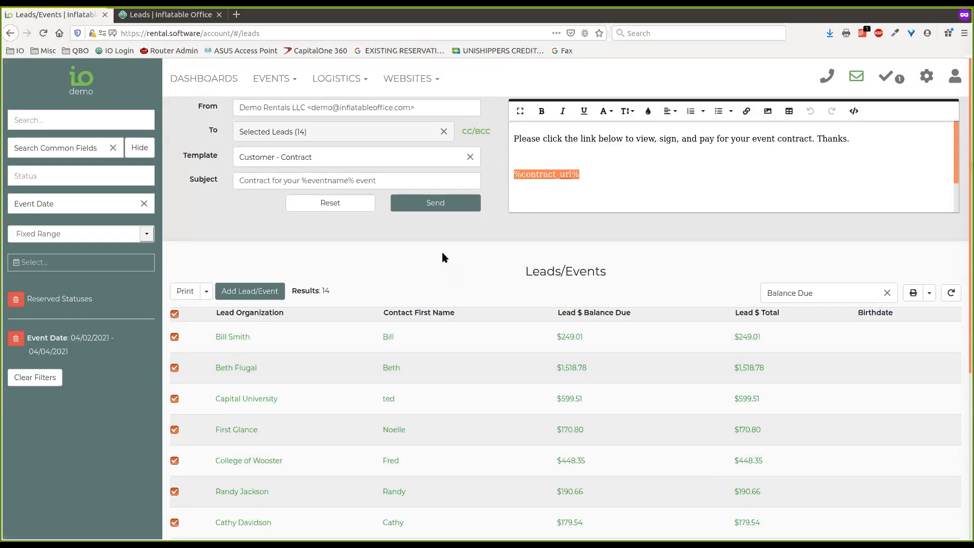
# Step: Clear the Customer - Contract template from the email to the selected leads
pyautogui.click(436, 203)
pyautogui.click(369, 267)
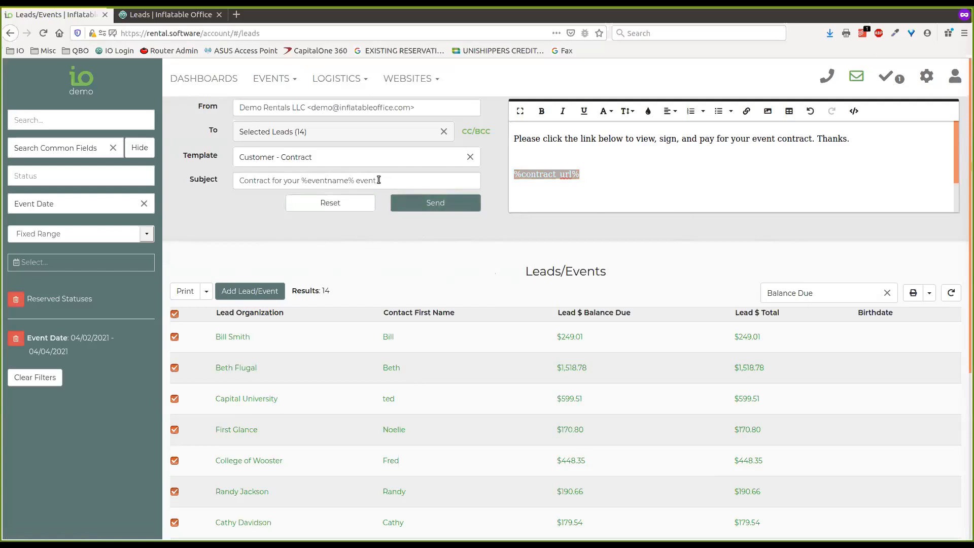
pyautogui.click(372, 154)
pyautogui.tripleClick(328, 157)
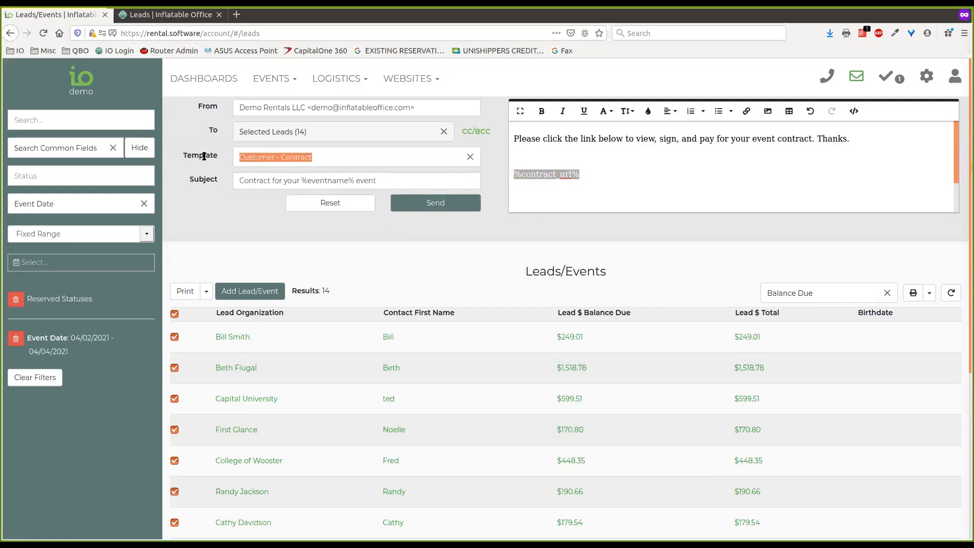
pyautogui.click(471, 157)
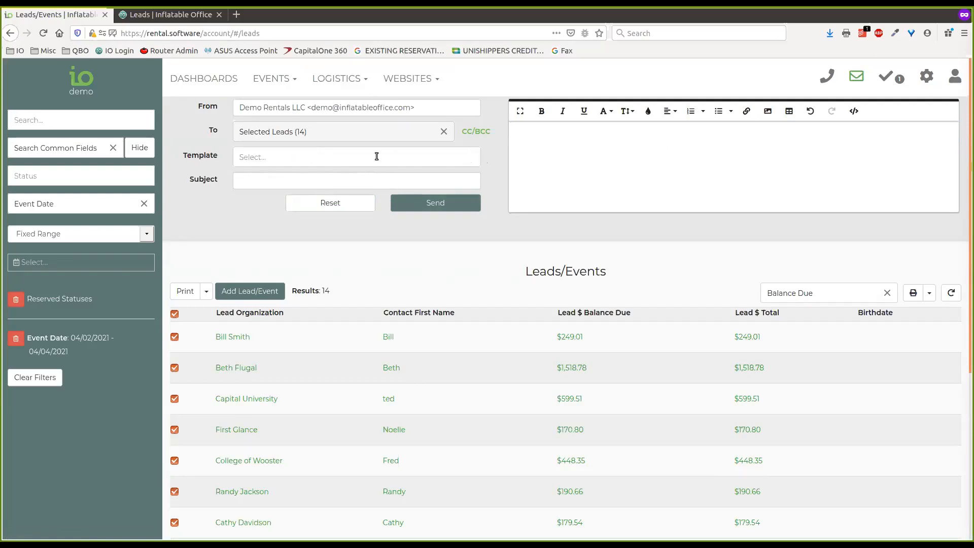
# Step: Browse the other available customer email templates and close the email composer without choosing one
pyautogui.click(347, 160)
pyautogui.scroll(-5, 325, 224)
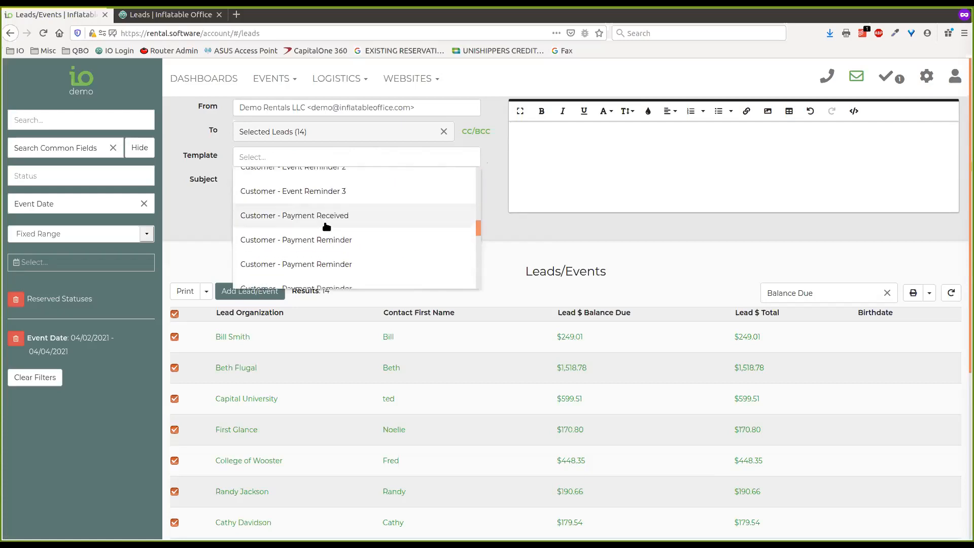
pyautogui.click(584, 272)
pyautogui.click(857, 76)
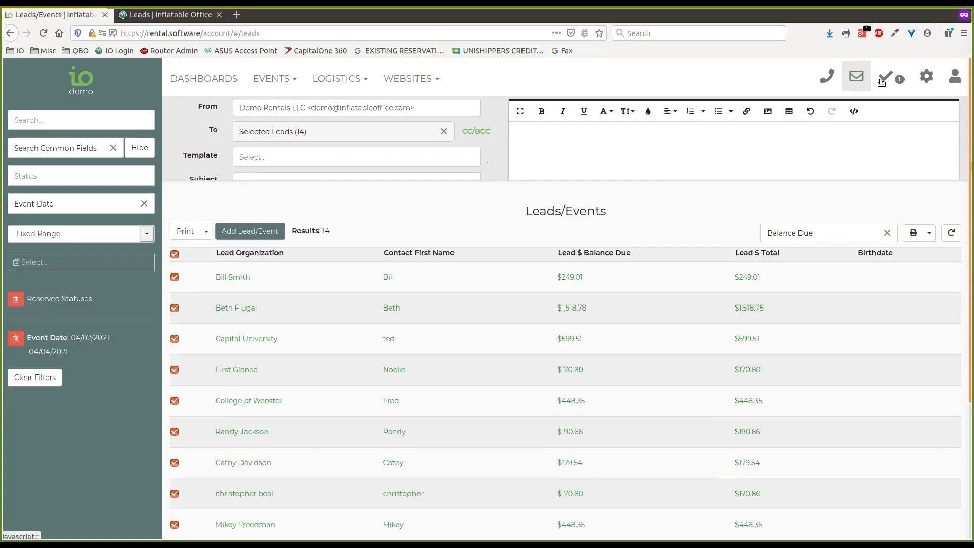
# Step: Clear the old settings search, open the Email Center and reload the page to refresh its search filters
pyautogui.click(924, 80)
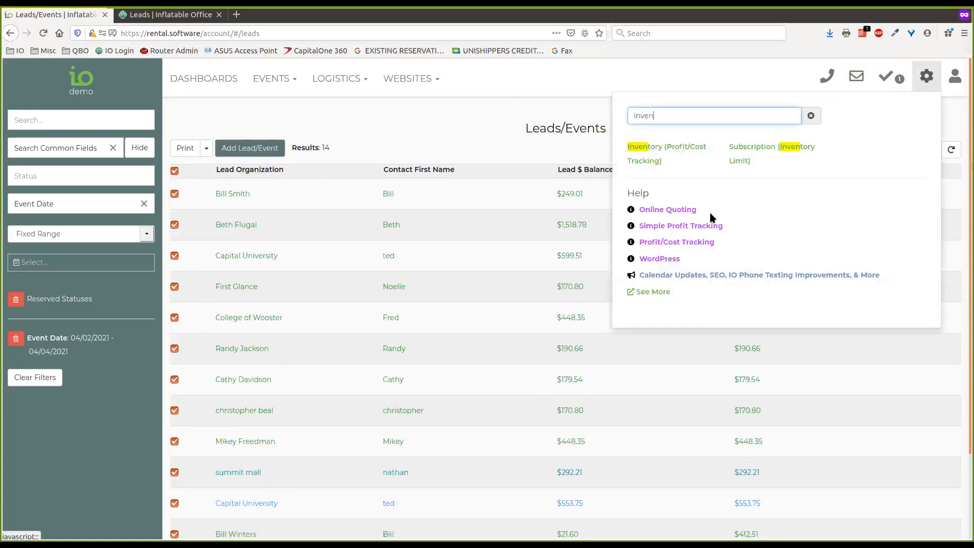
pyautogui.click(811, 115)
pyautogui.click(651, 317)
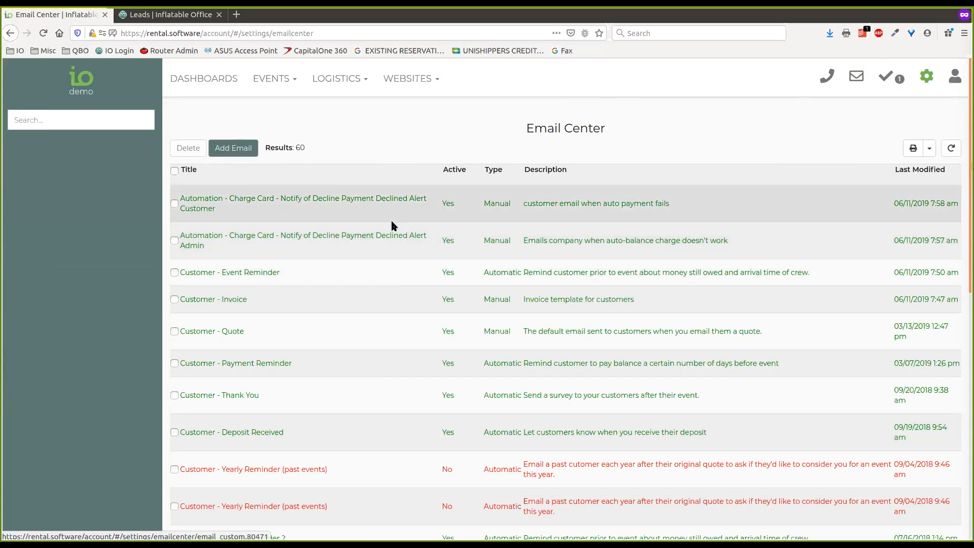
pyautogui.click(92, 124)
pyautogui.scroll(5, 102, 152)
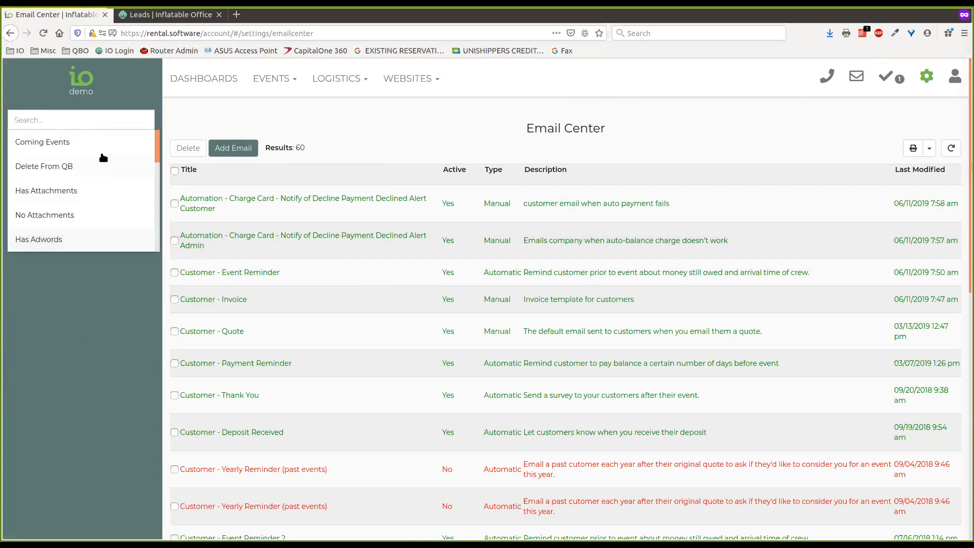
pyautogui.click(392, 115)
pyautogui.click(43, 33)
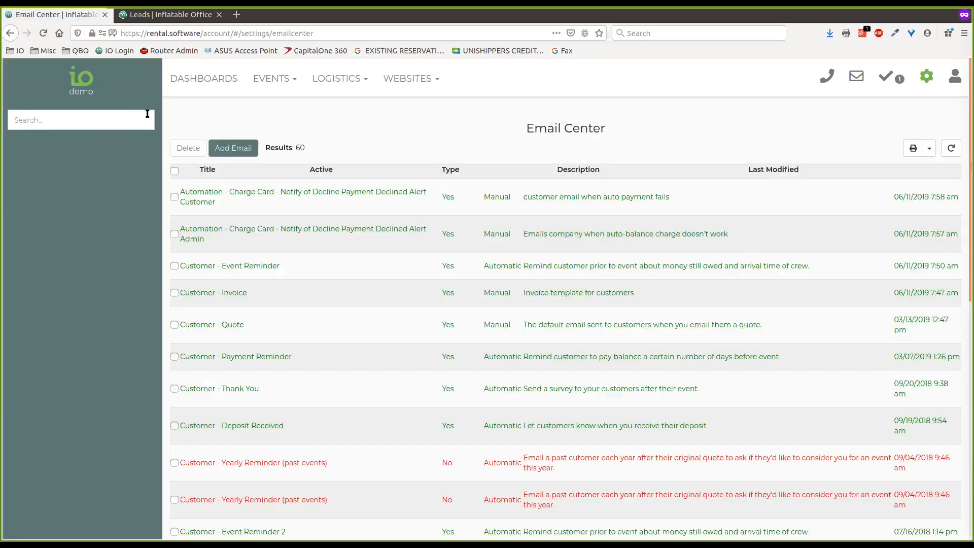
# Step: Look through the Email Center's search filters for category, type, and active or inactive emails
pyautogui.click(62, 123)
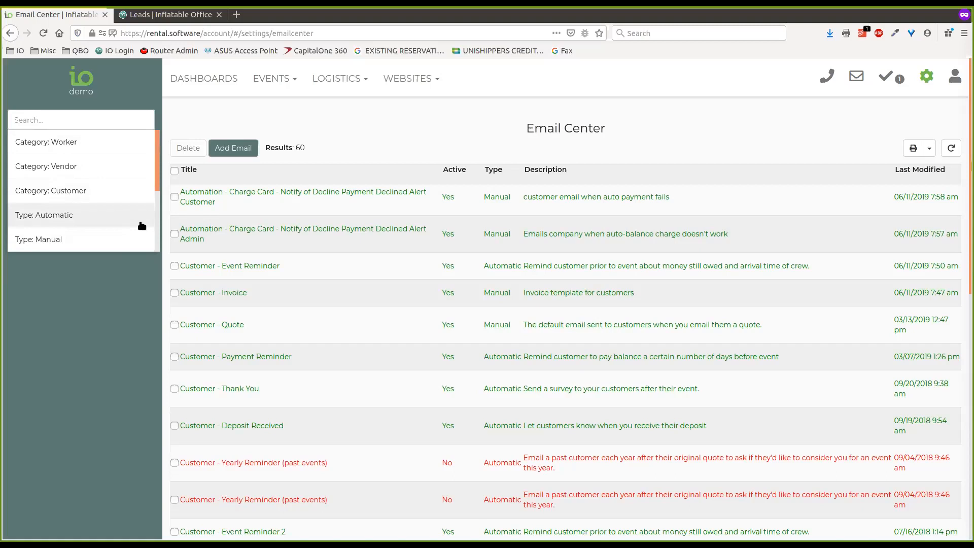
pyautogui.scroll(-1, 77, 219)
pyautogui.scroll(-3, 71, 218)
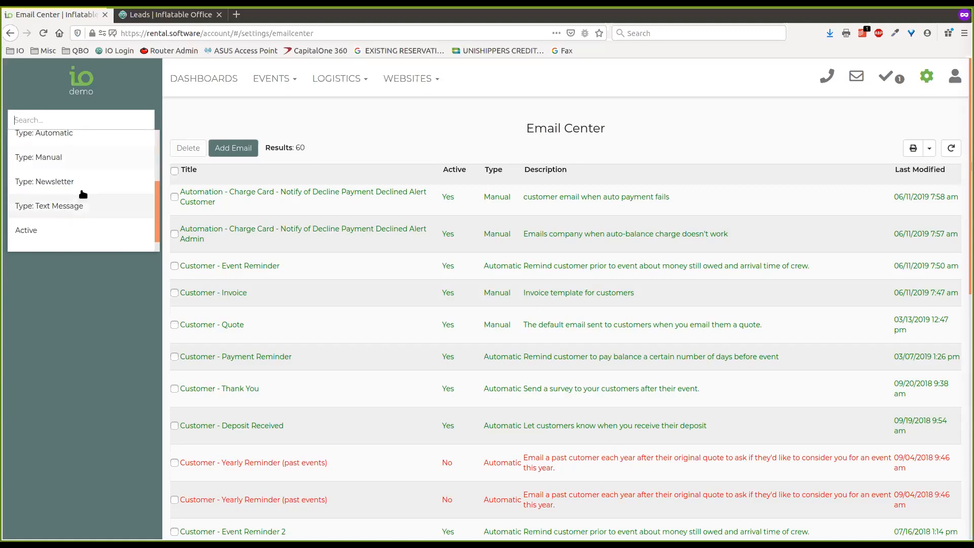
pyautogui.scroll(-1, 80, 208)
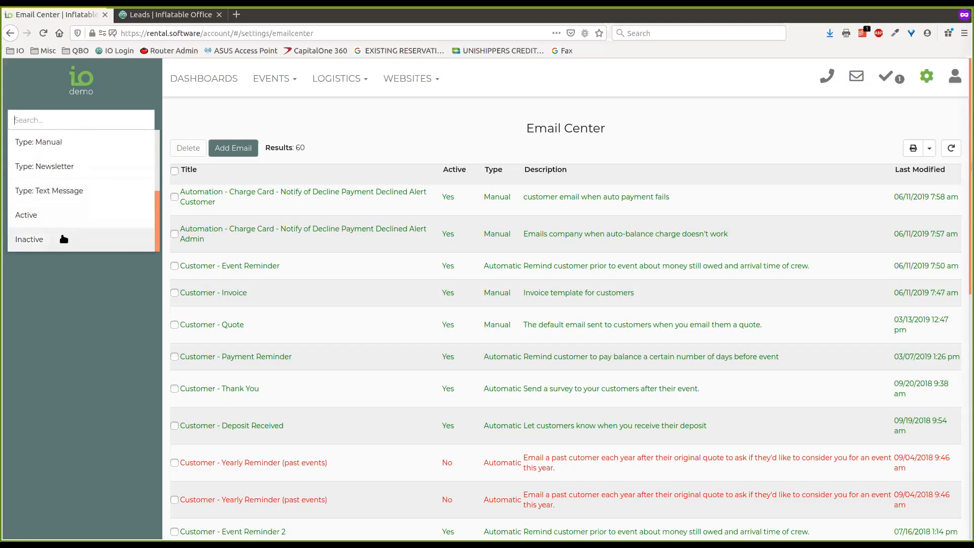
pyautogui.scroll(3, 61, 240)
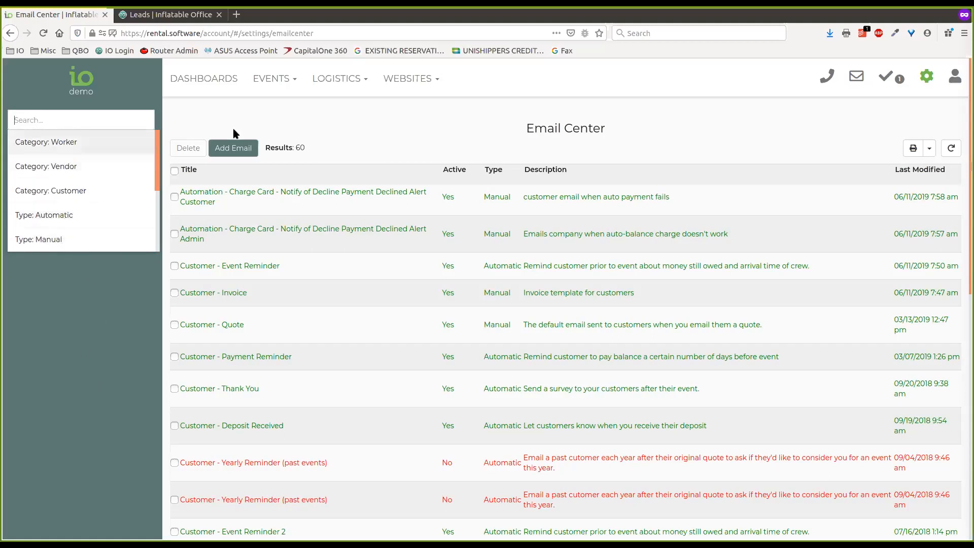
pyautogui.click(219, 116)
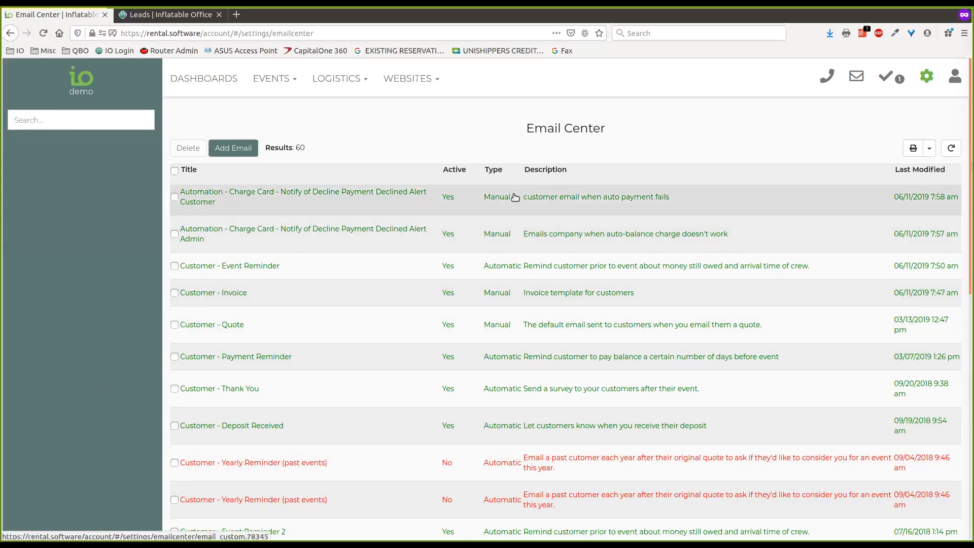
# Step: Open the Customer - Payment Reminder automatic email and check the help hints for its name and Active setting
pyautogui.click(516, 360)
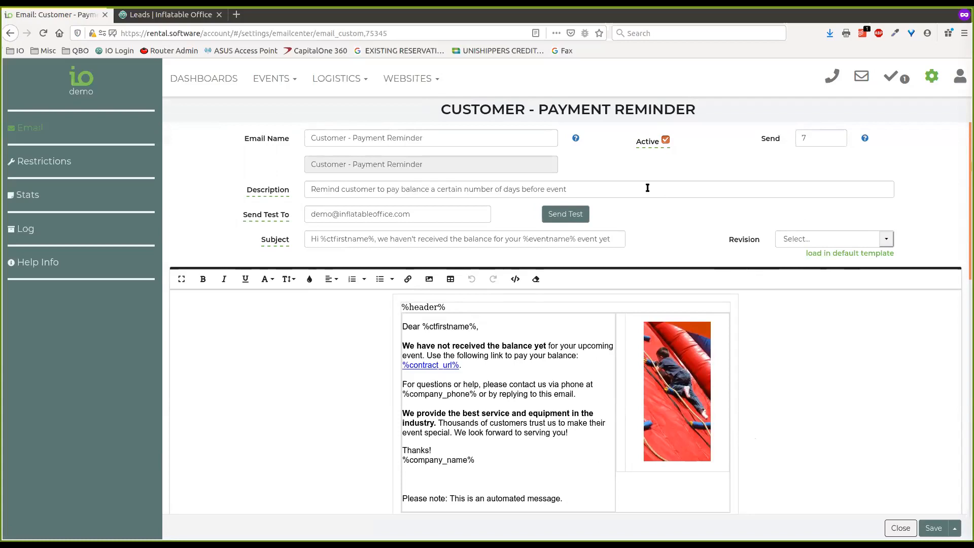
pyautogui.moveTo(865, 129)
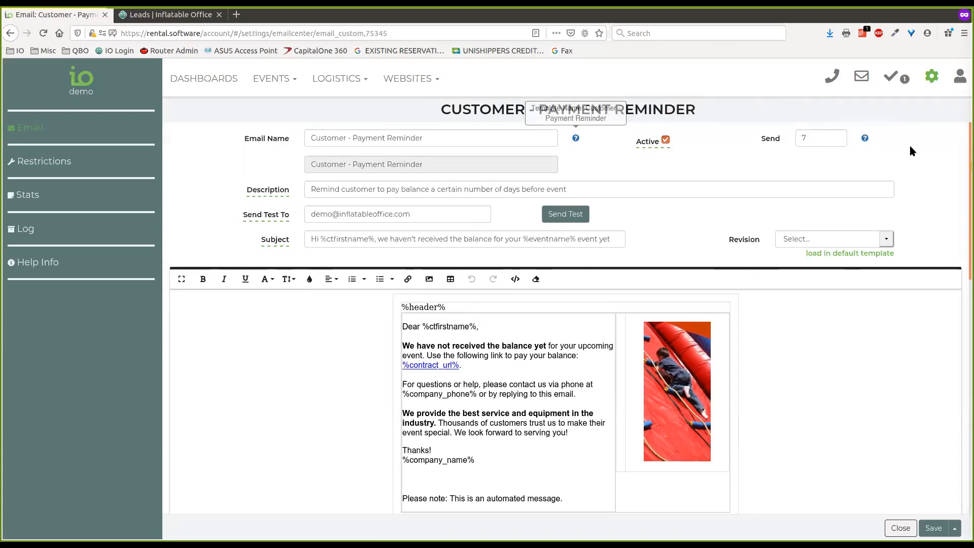
pyautogui.moveTo(641, 144)
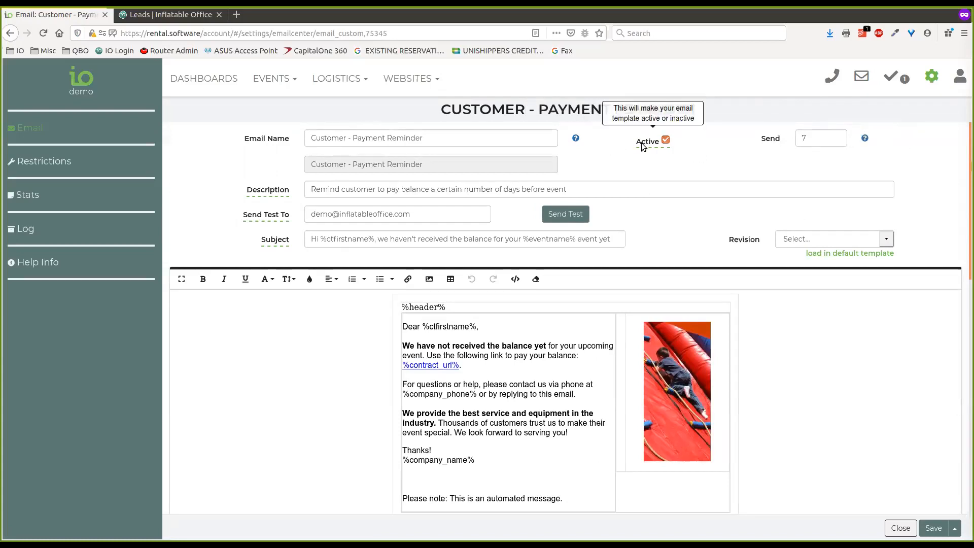
pyautogui.click(887, 240)
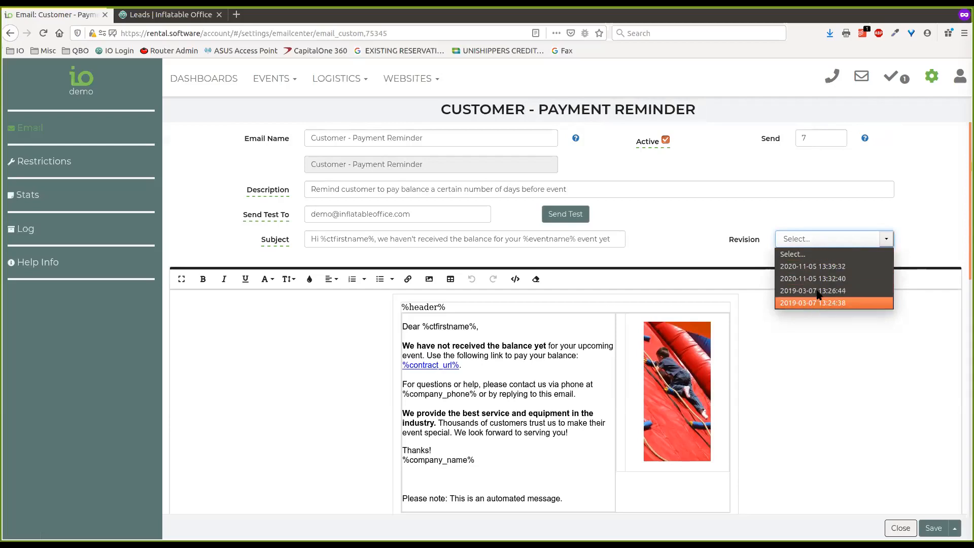
pyautogui.click(844, 290)
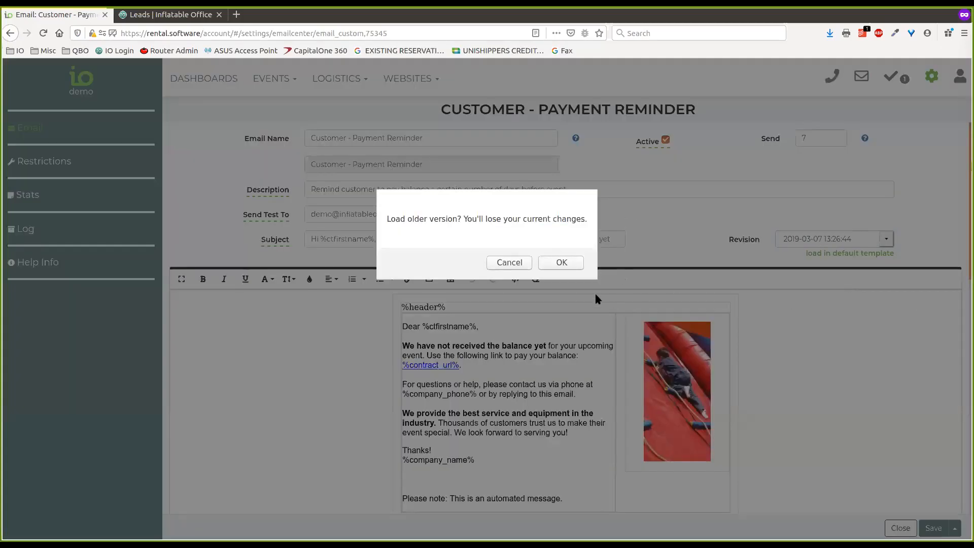
pyautogui.click(561, 262)
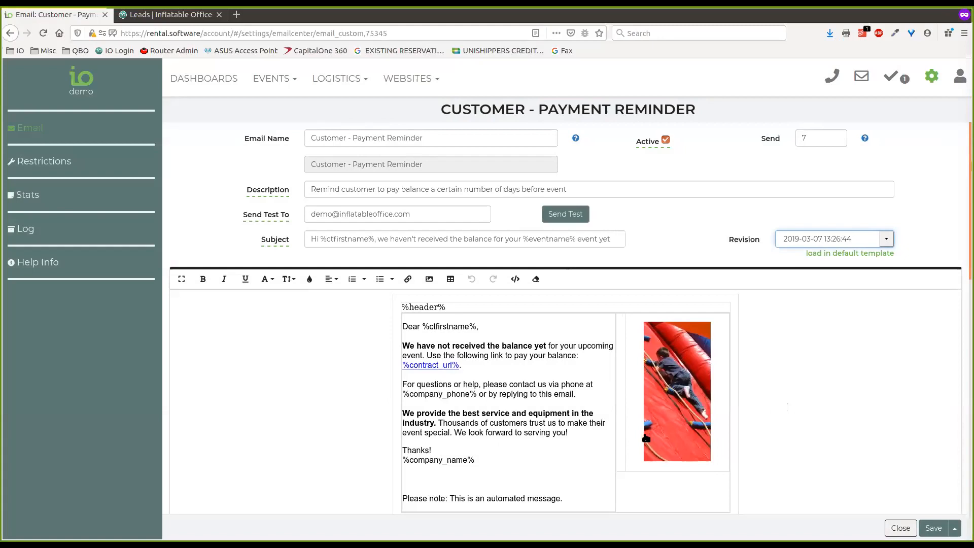
# Step: Look through the payment reminder's list of saved revisions, and close the email without saving
pyautogui.click(887, 239)
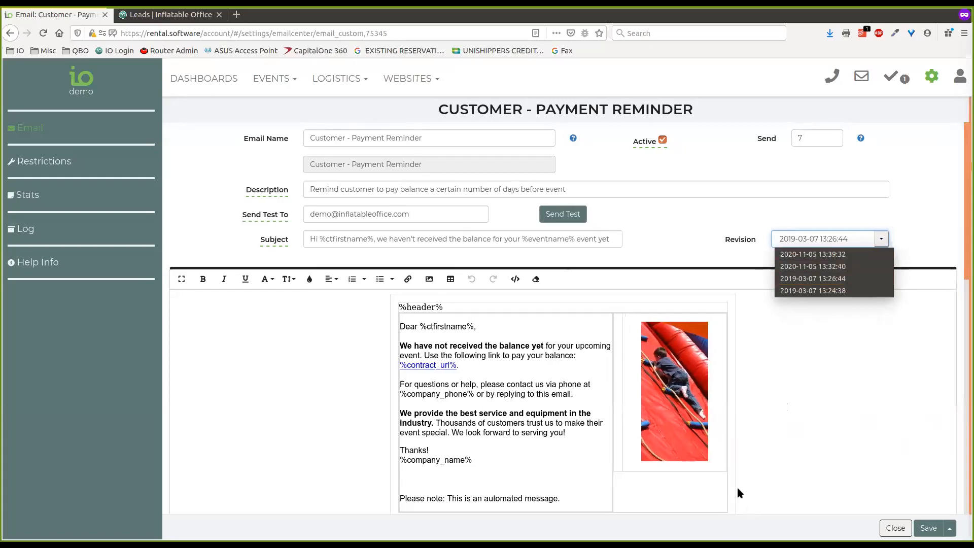
pyautogui.click(769, 437)
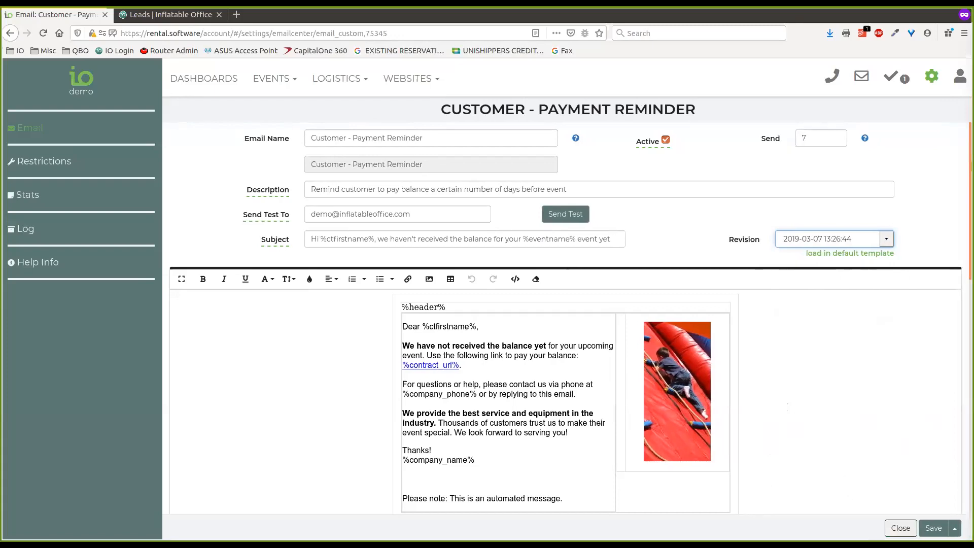
pyautogui.click(901, 528)
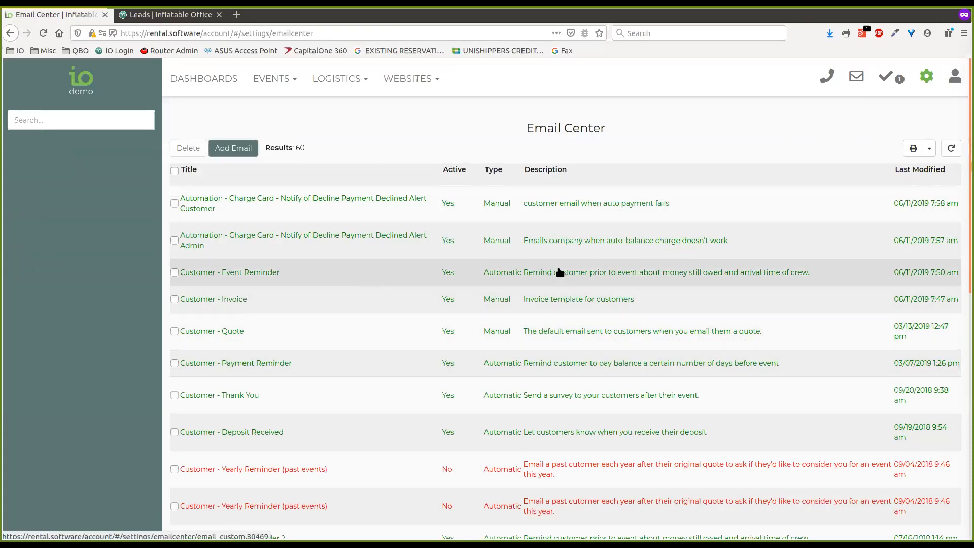
# Step: Filter the Email Center list with the preset Type: Newsletter
pyautogui.scroll(-2, 583, 274)
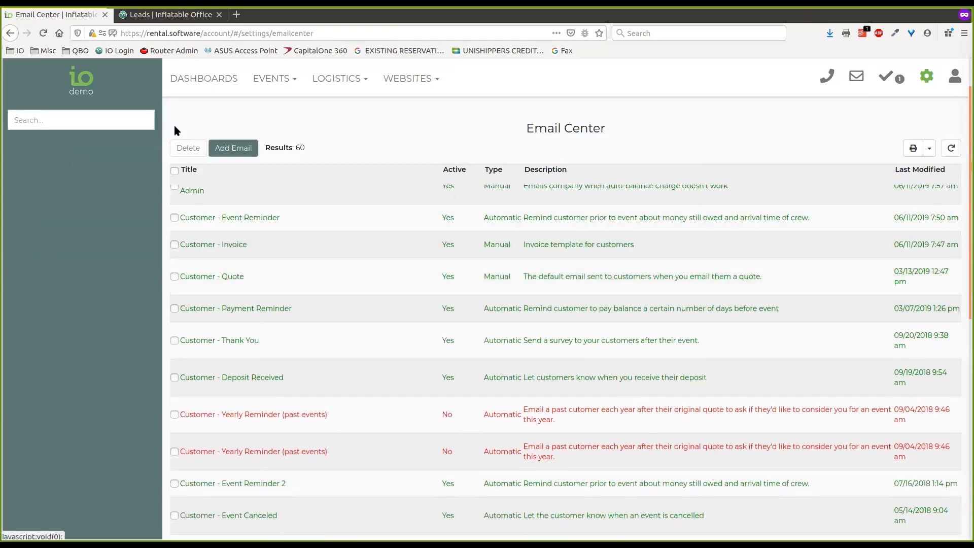
pyautogui.click(68, 118)
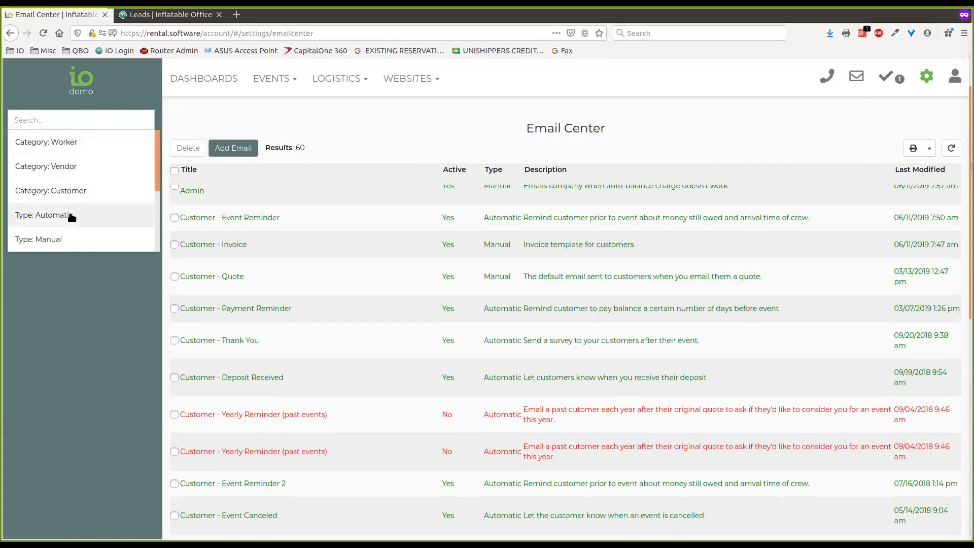
pyautogui.scroll(-1, 74, 216)
pyautogui.click(76, 234)
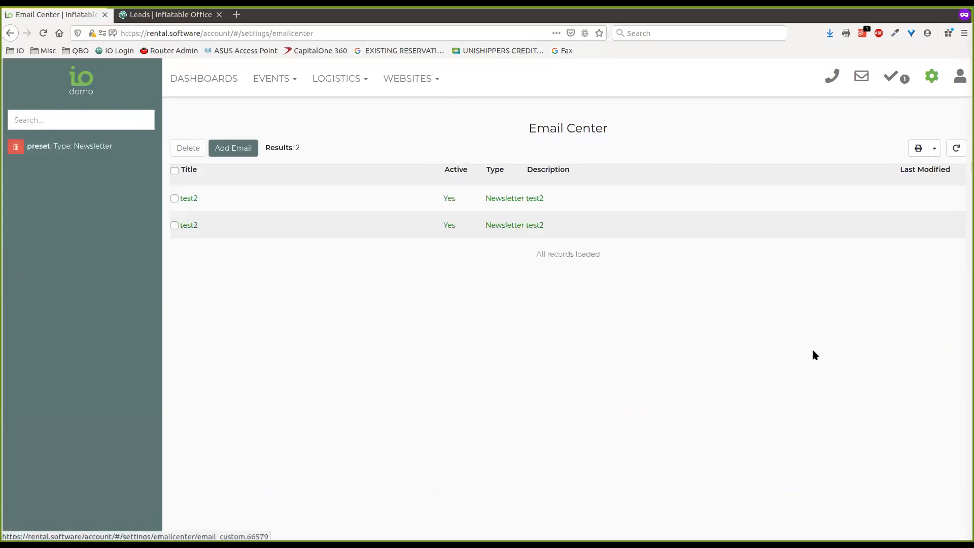
# Step: Open a test2 newsletter, show its restrictions and add a Send To restriction with the Charge Card (lead) filter
pyautogui.click(523, 213)
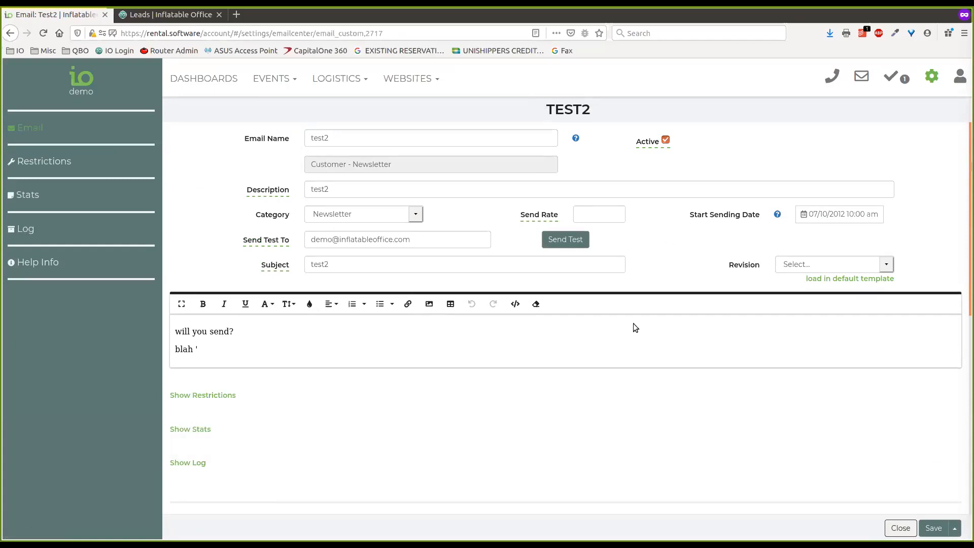
pyautogui.click(213, 397)
pyautogui.scroll(-3, 480, 345)
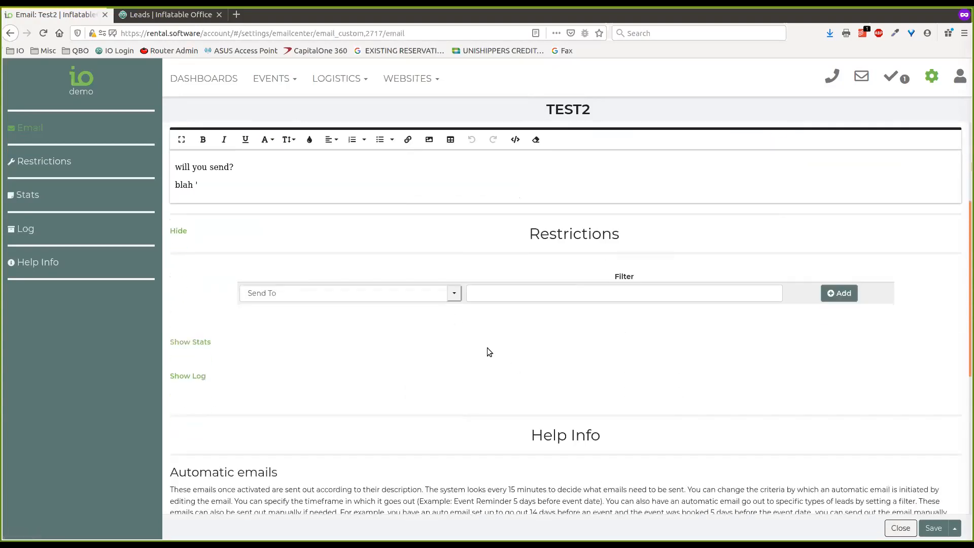
pyautogui.click(455, 292)
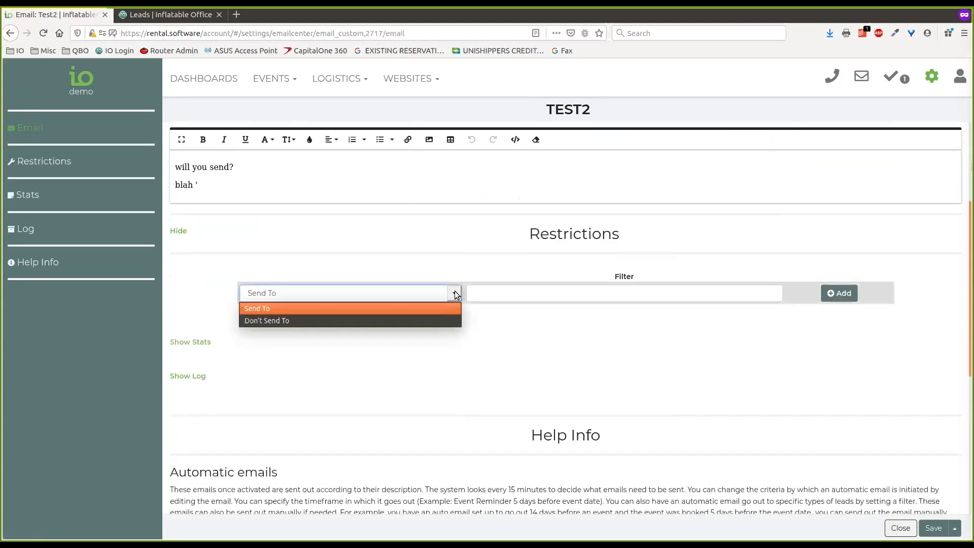
pyautogui.click(561, 292)
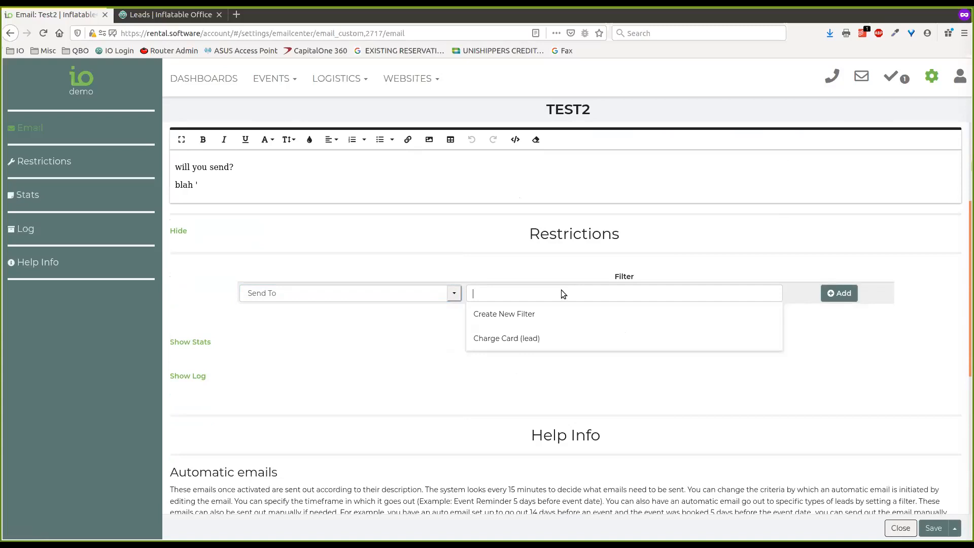
pyautogui.click(539, 338)
pyautogui.click(844, 294)
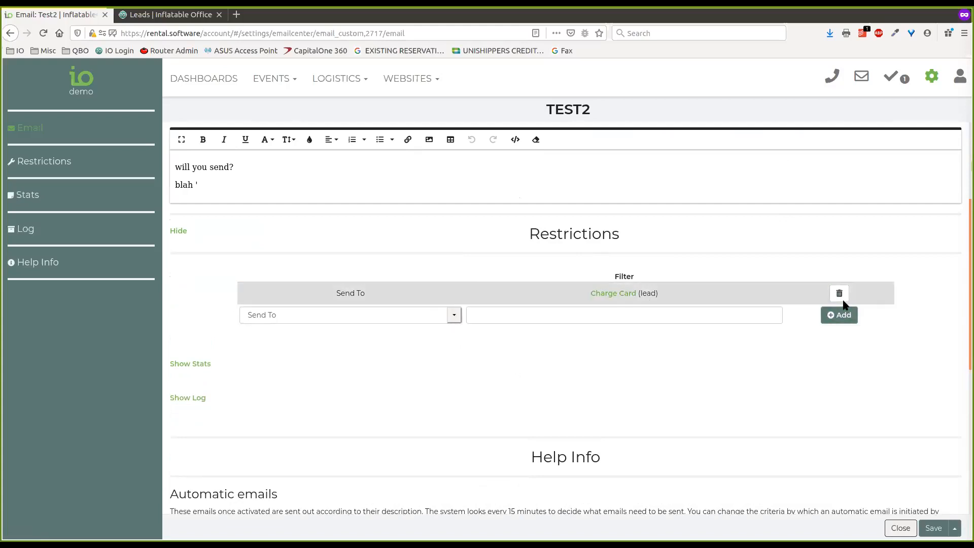
# Step: View the Charge Card filter's conditions in a new tab, close that tab and leave the newsletter without saving
pyautogui.click(615, 297)
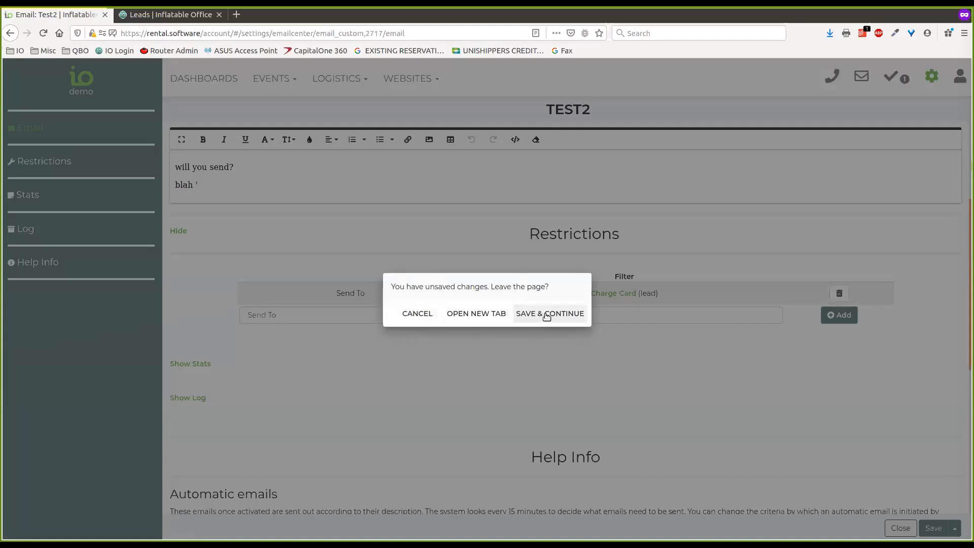
pyautogui.click(468, 315)
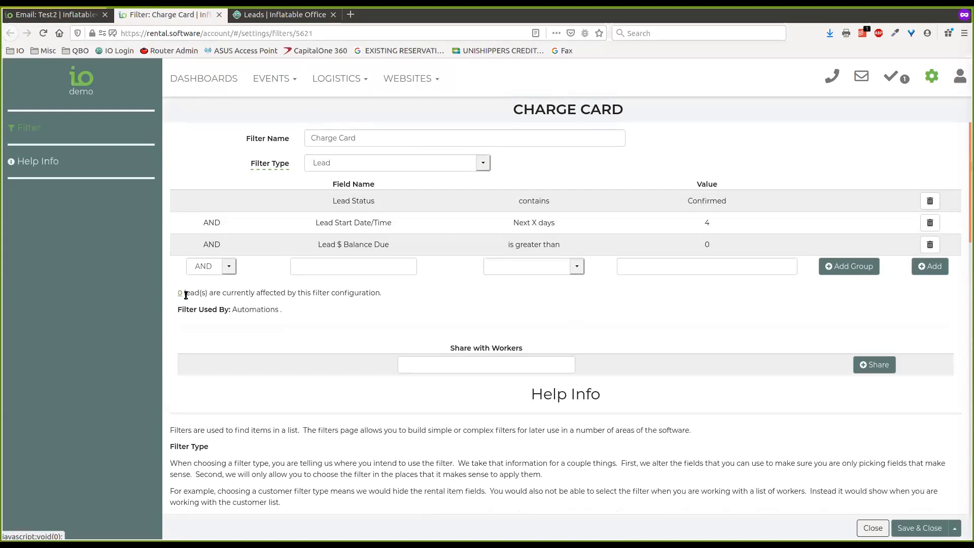
pyautogui.click(219, 14)
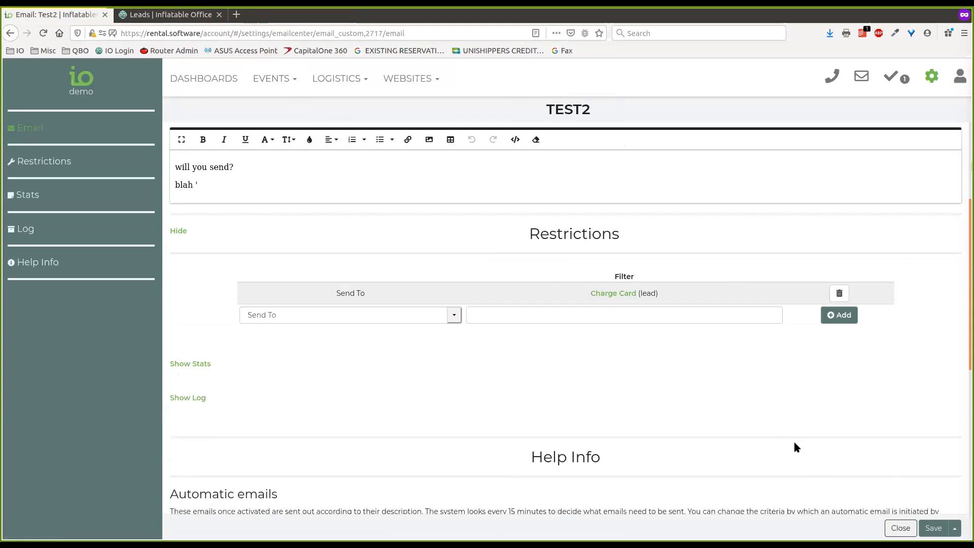
pyautogui.click(901, 529)
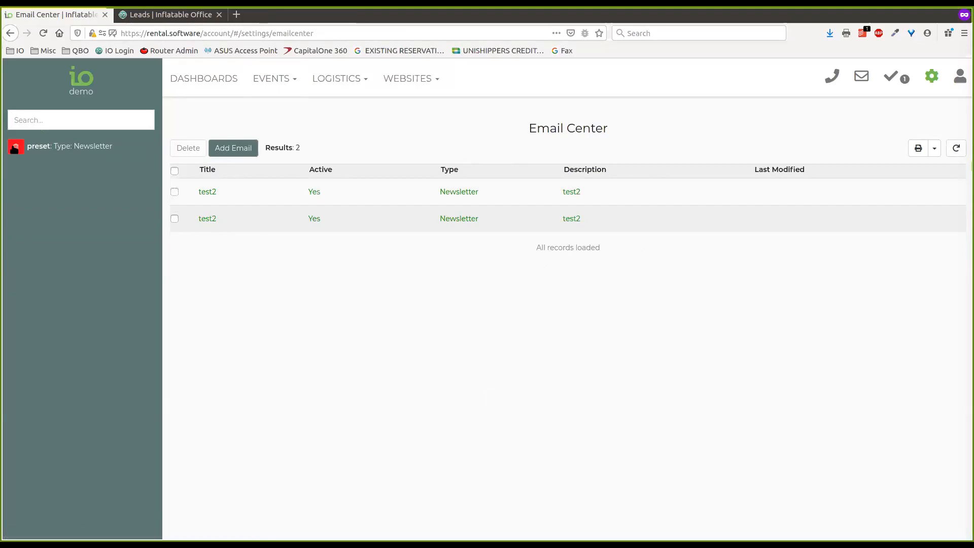
# Step: Reopen the test2 newsletter and examine the filter choices and sending options in its restrictions
pyautogui.click(399, 200)
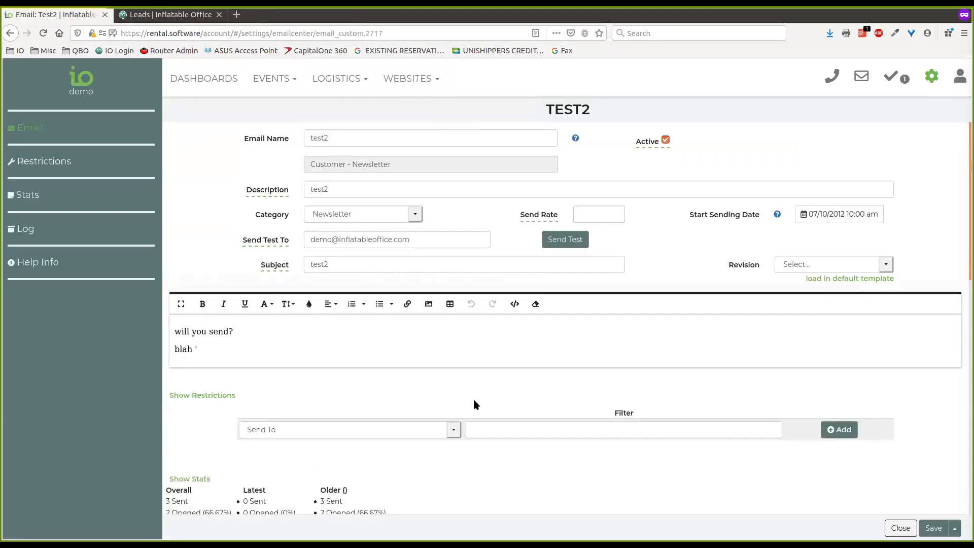
pyautogui.click(47, 162)
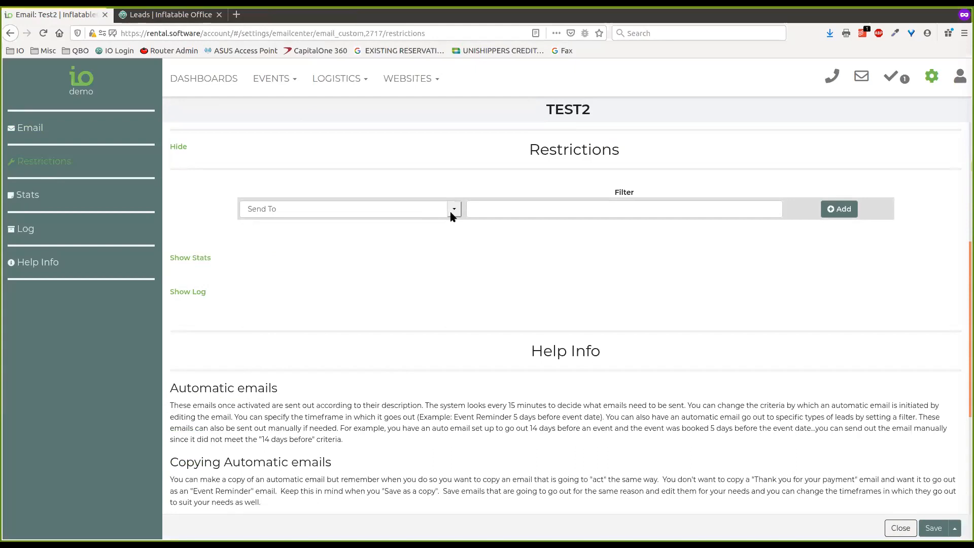
pyautogui.click(490, 210)
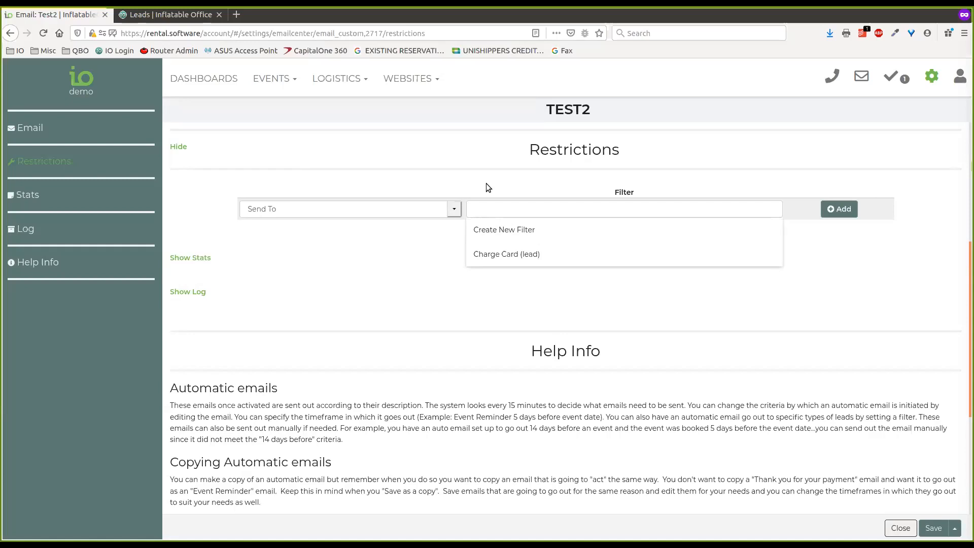
pyautogui.click(463, 198)
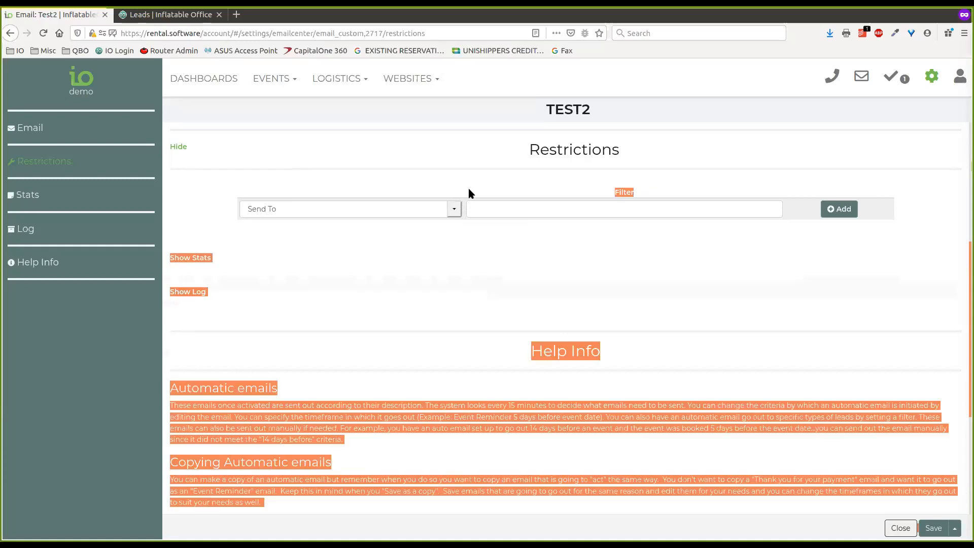
pyautogui.click(447, 210)
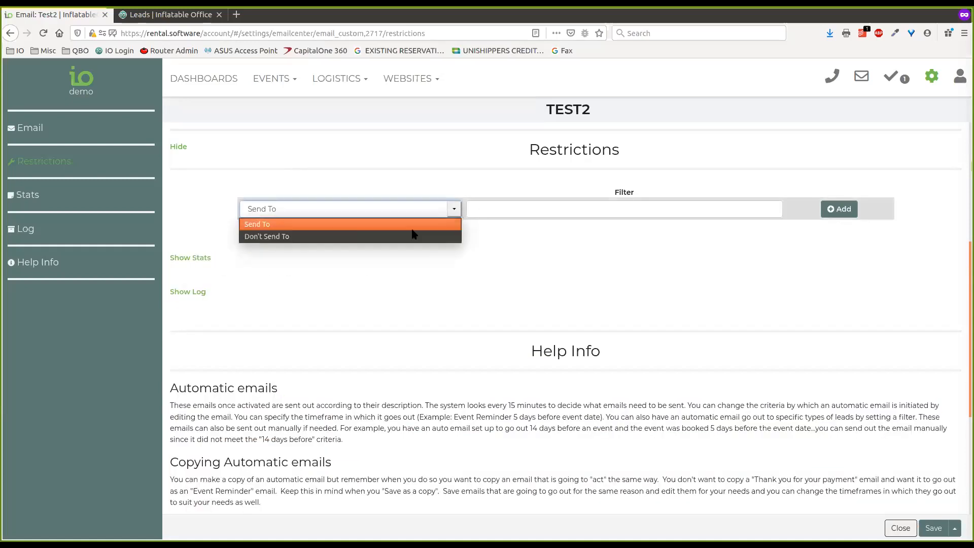
pyautogui.click(489, 185)
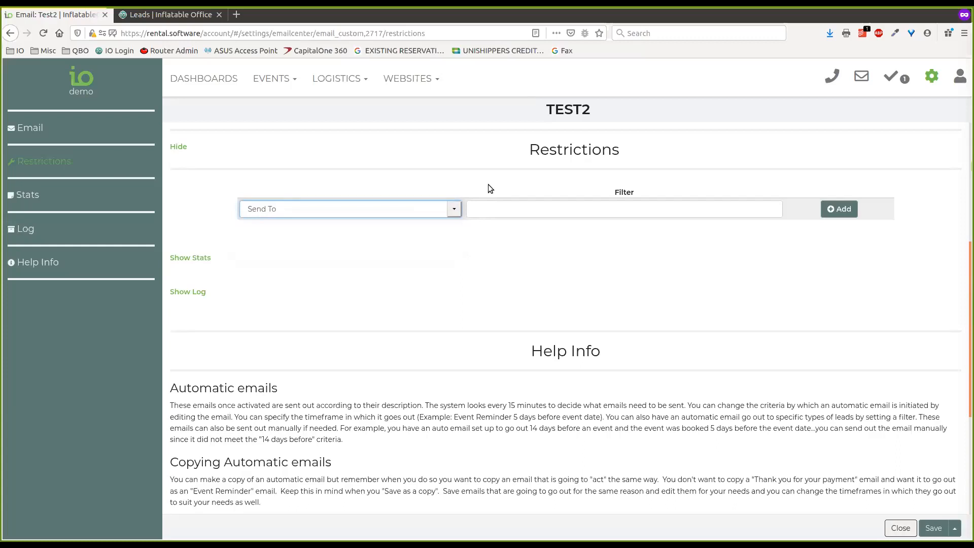
# Step: Switch the new restriction to Don't Send To, set it back to Send To and close the newsletter
pyautogui.click(406, 210)
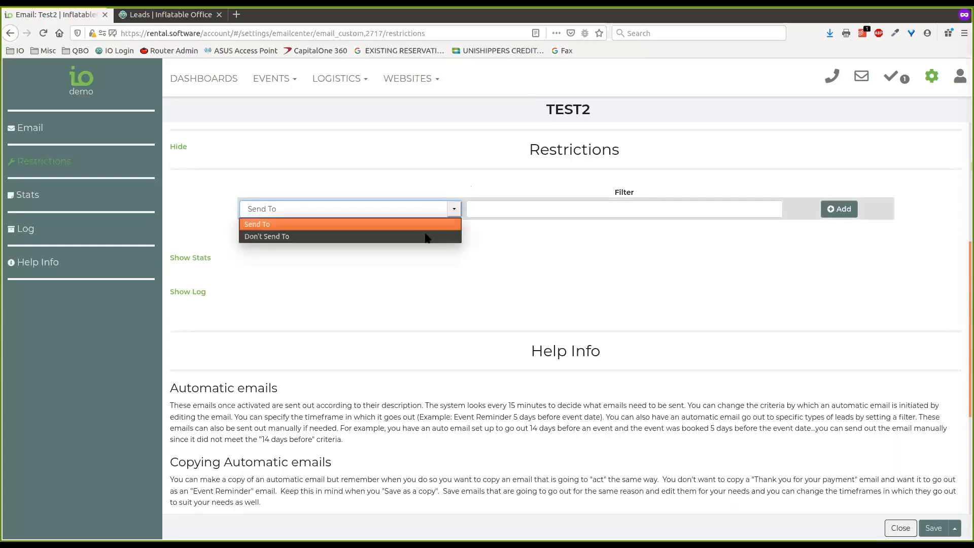
pyautogui.click(377, 238)
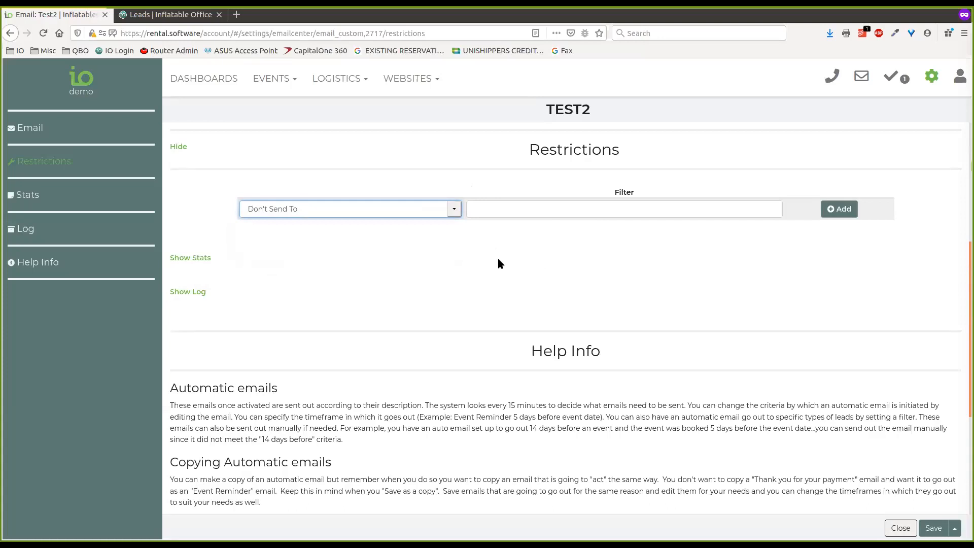
pyautogui.click(454, 209)
pyautogui.click(446, 223)
pyautogui.click(901, 528)
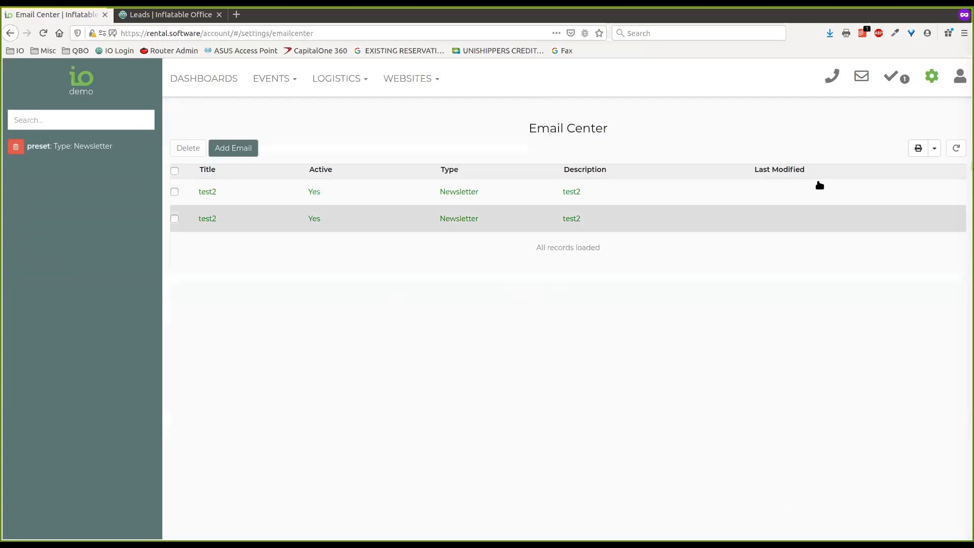
# Step: Go to the Automations settings and start a new automation
pyautogui.click(929, 81)
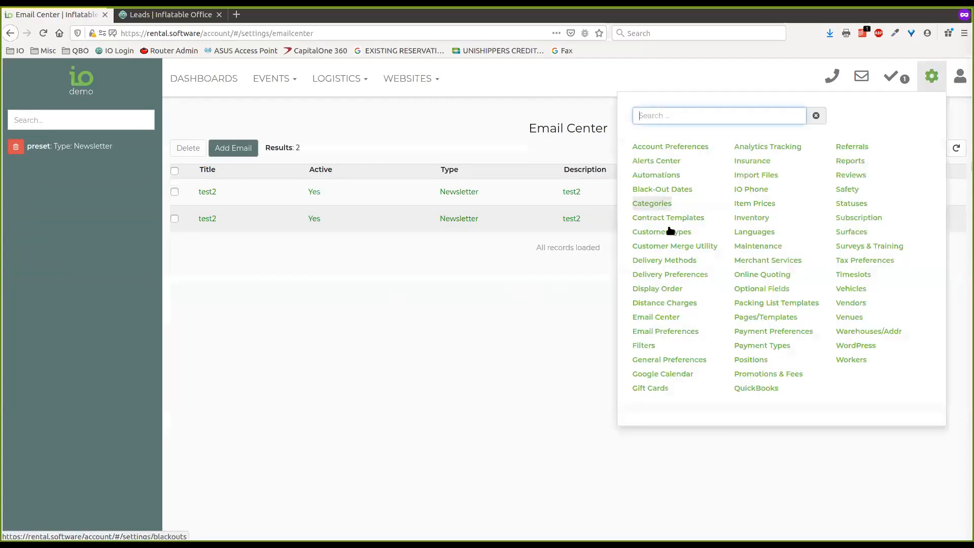
pyautogui.click(656, 175)
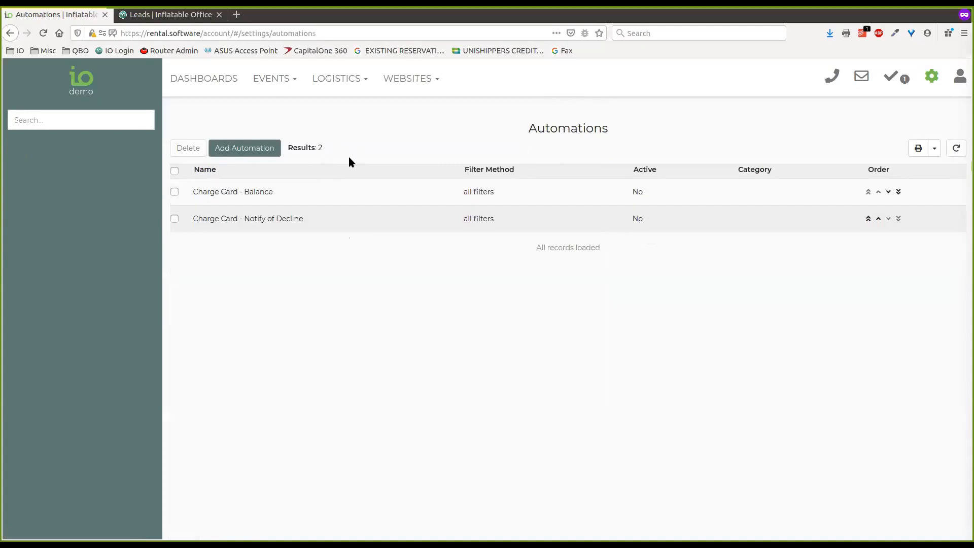
pyautogui.click(250, 150)
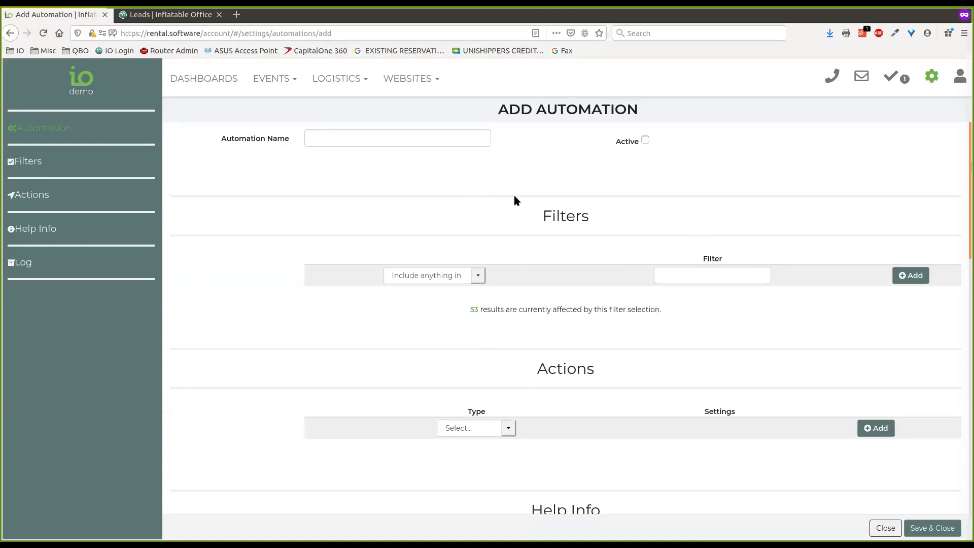
# Step: Examine the new automation's include and exclude filter options, keeping Include anything in
pyautogui.click(477, 277)
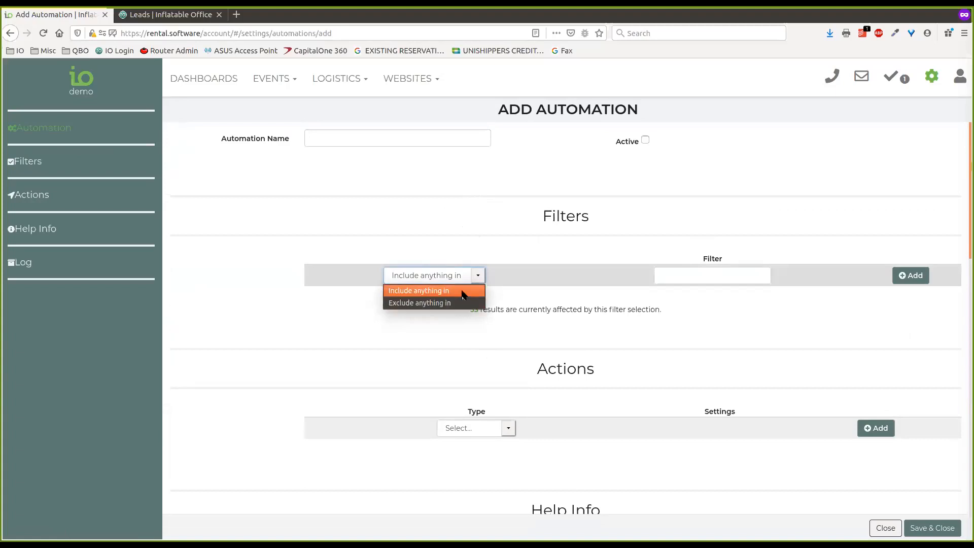
pyautogui.click(482, 291)
pyautogui.click(700, 275)
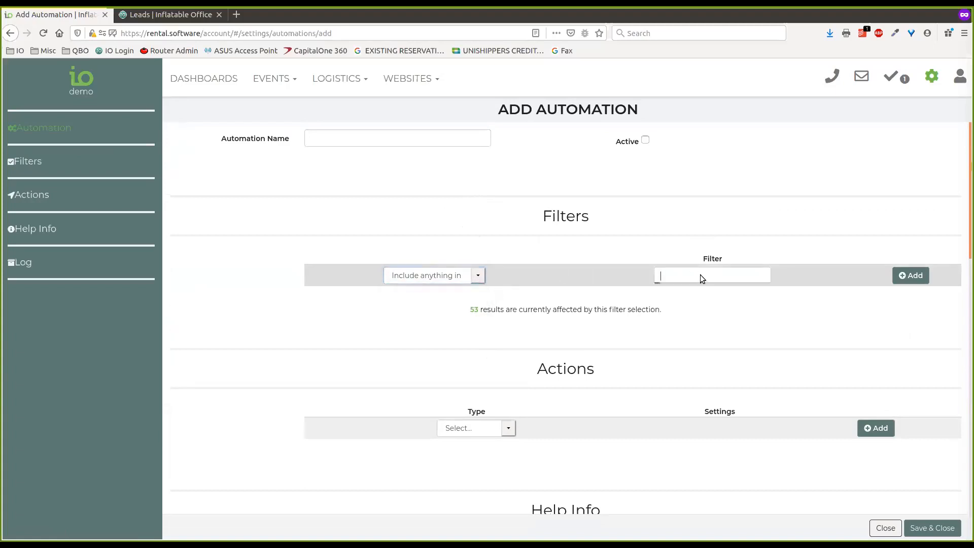
pyautogui.click(679, 223)
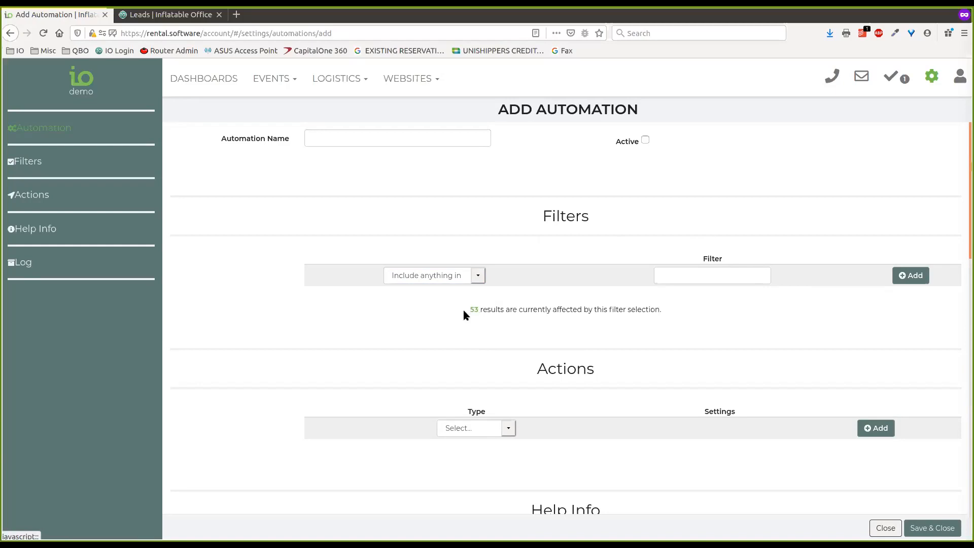
# Step: Set the automation's action type to email and choose the Customer - Invoice template for it
pyautogui.scroll(-2, 584, 382)
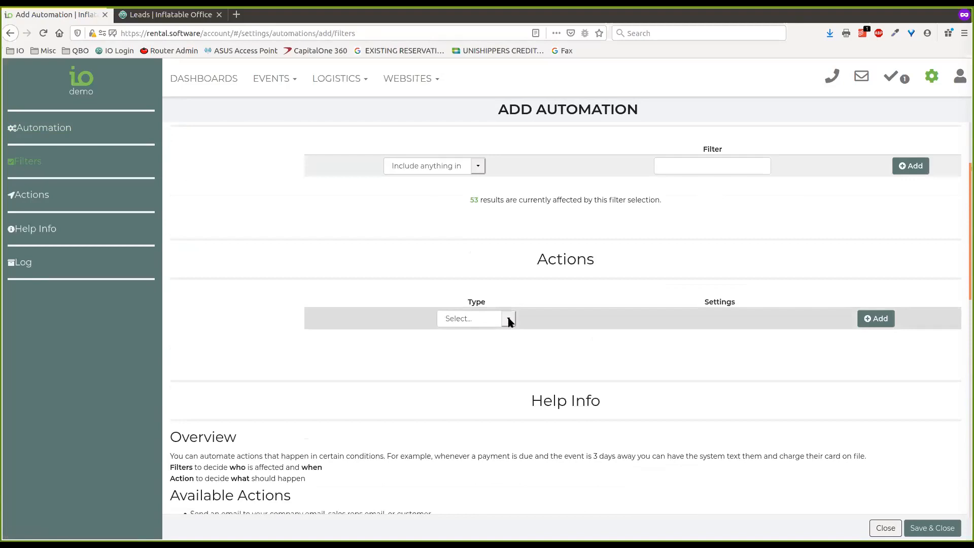
pyautogui.click(510, 322)
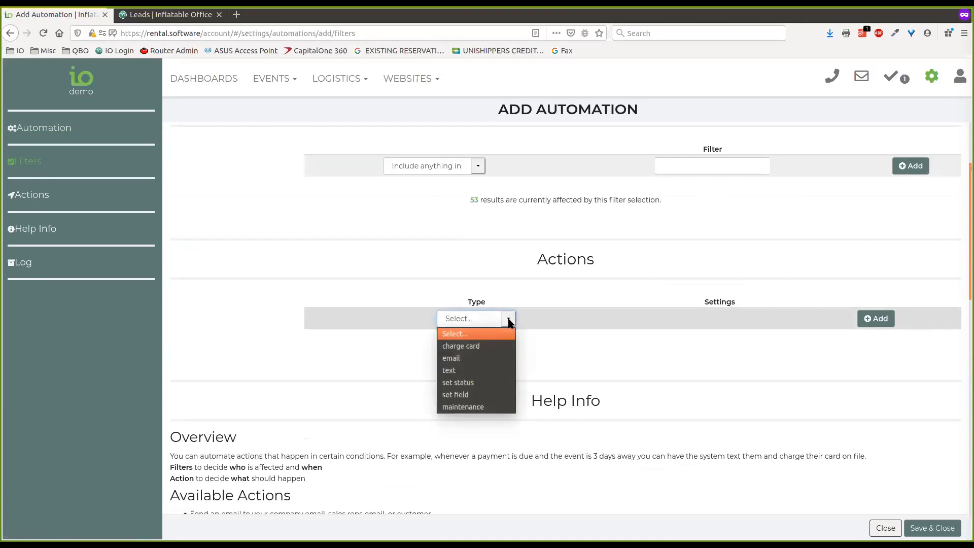
pyautogui.click(457, 357)
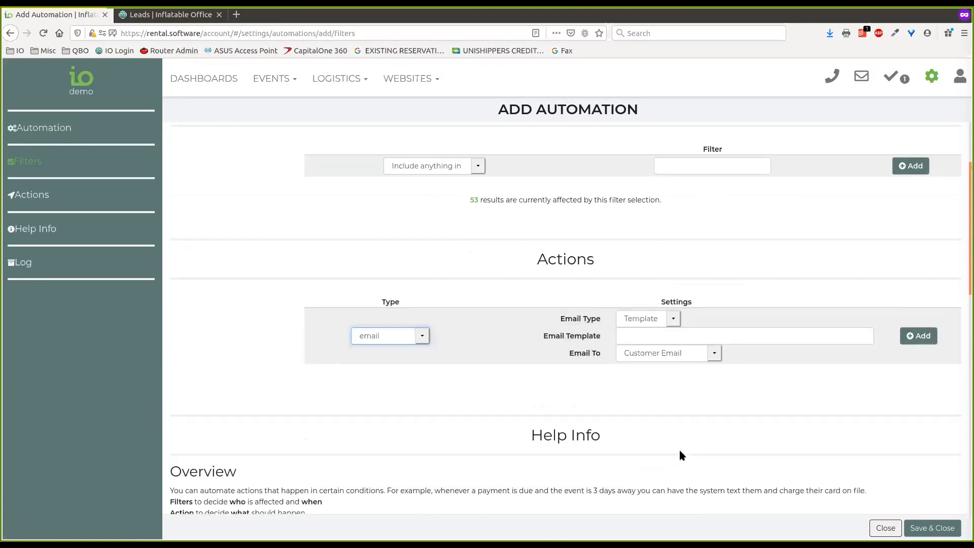
pyautogui.click(682, 337)
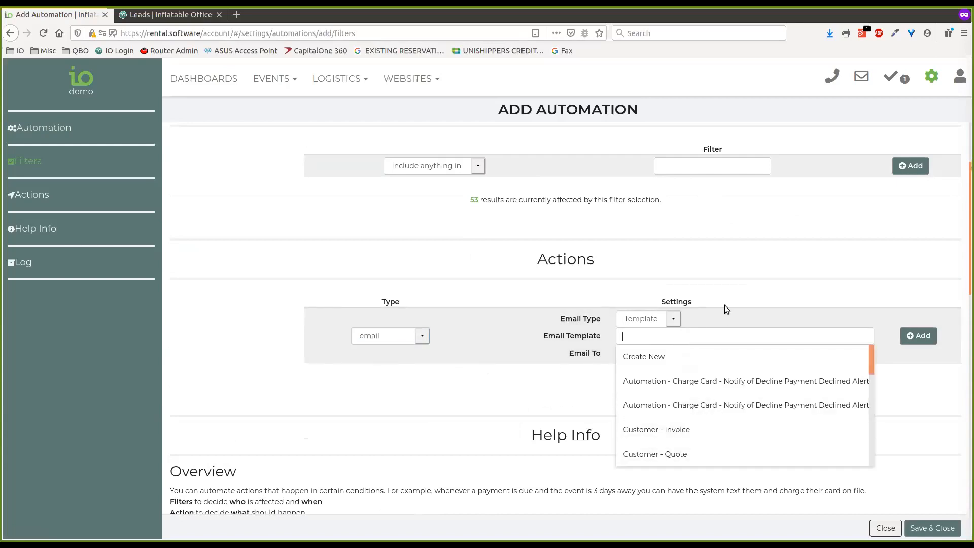
pyautogui.click(709, 433)
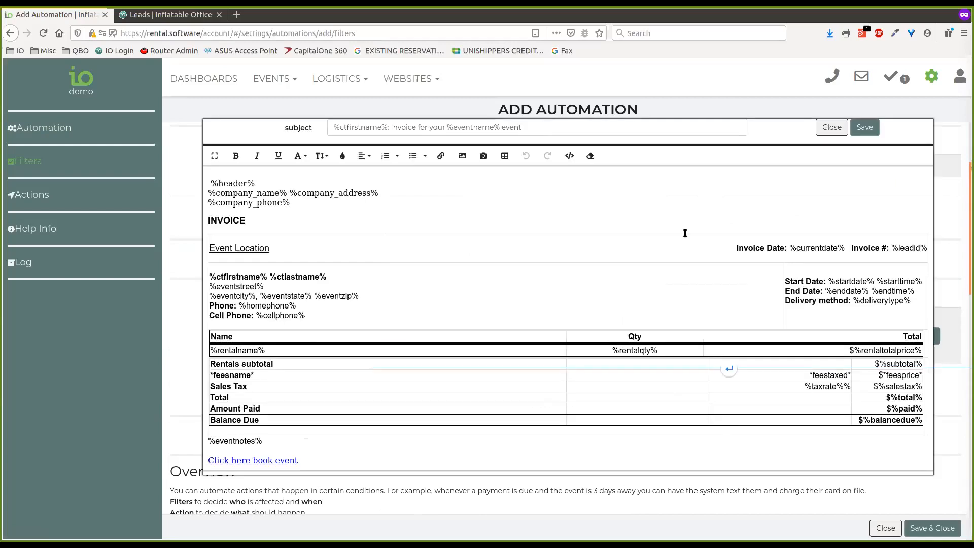
# Step: Close the invoice template preview and add the email action with Customer - Invoice going to Customer Email
pyautogui.click(832, 127)
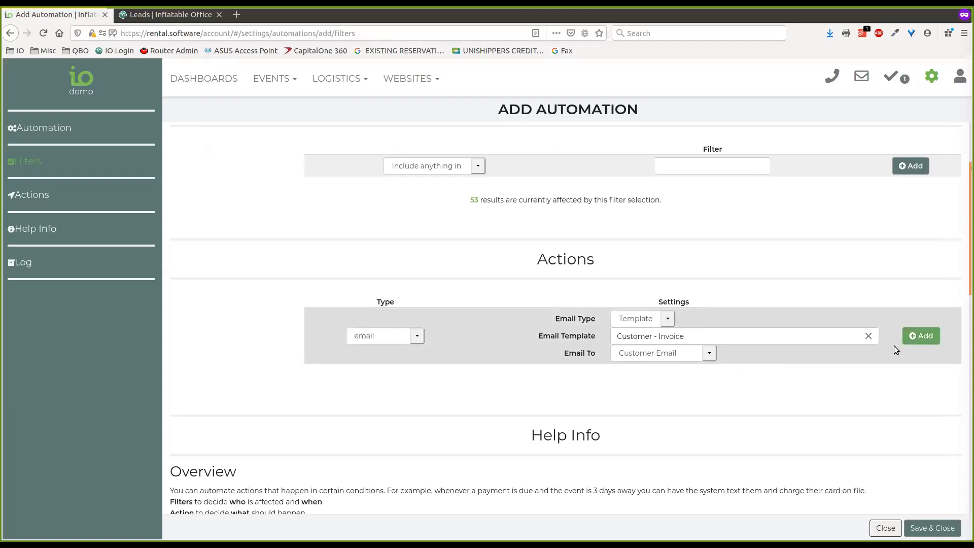
pyautogui.click(680, 357)
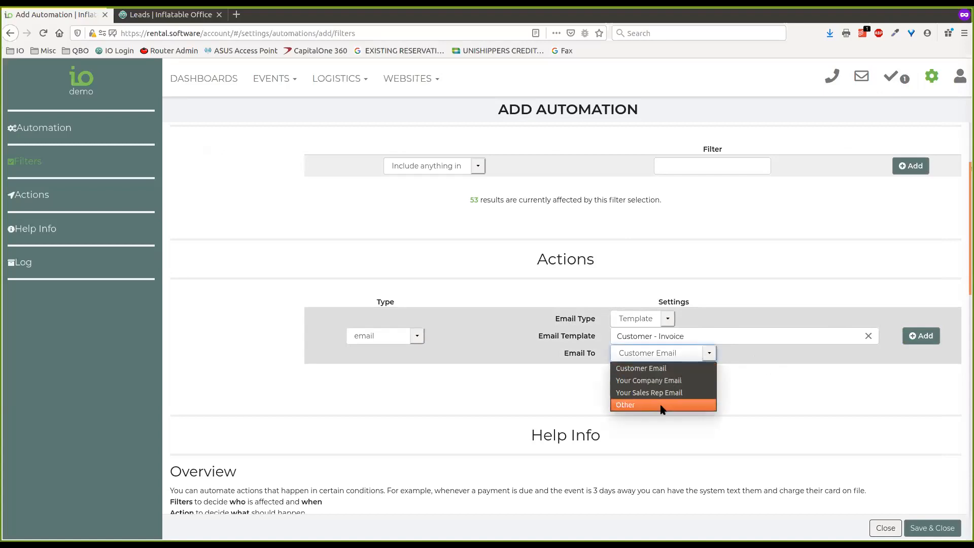
pyautogui.click(654, 372)
pyautogui.click(921, 337)
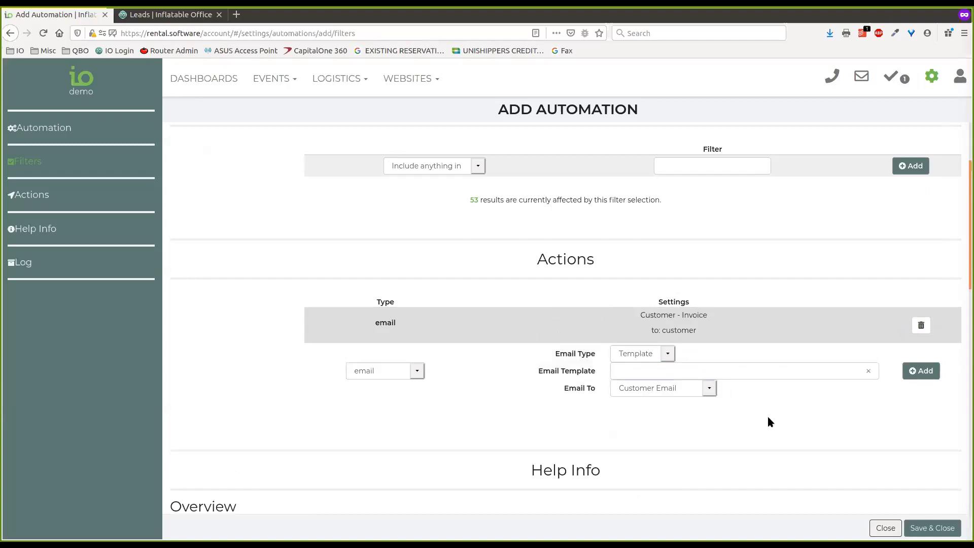
# Step: Add an Include anything in filter for Charge Card to the new automation
pyautogui.scroll(3, 802, 299)
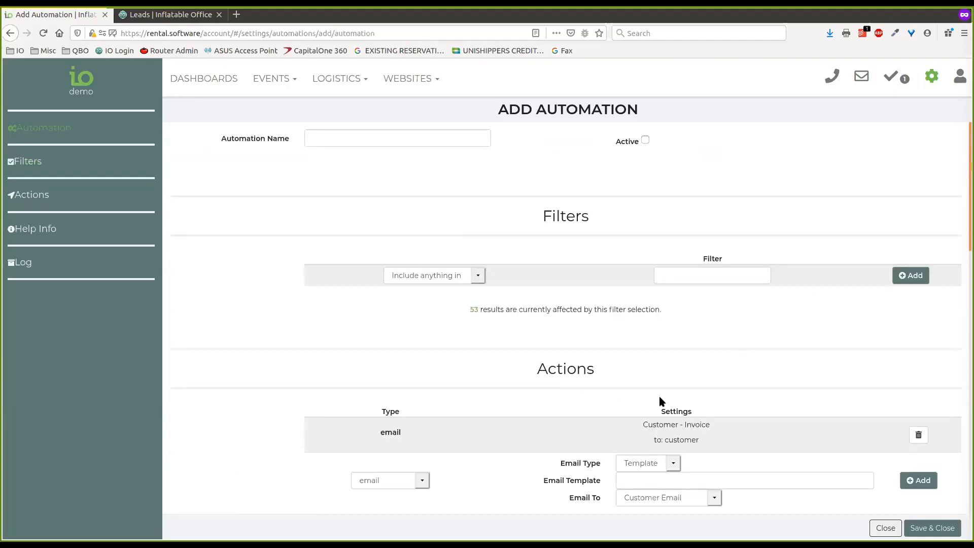
pyautogui.click(693, 278)
pyautogui.click(692, 295)
pyautogui.click(908, 279)
# Step: Review the automation's action types, filters and Active setting, and close the automation without saving
pyautogui.scroll(-3, 687, 428)
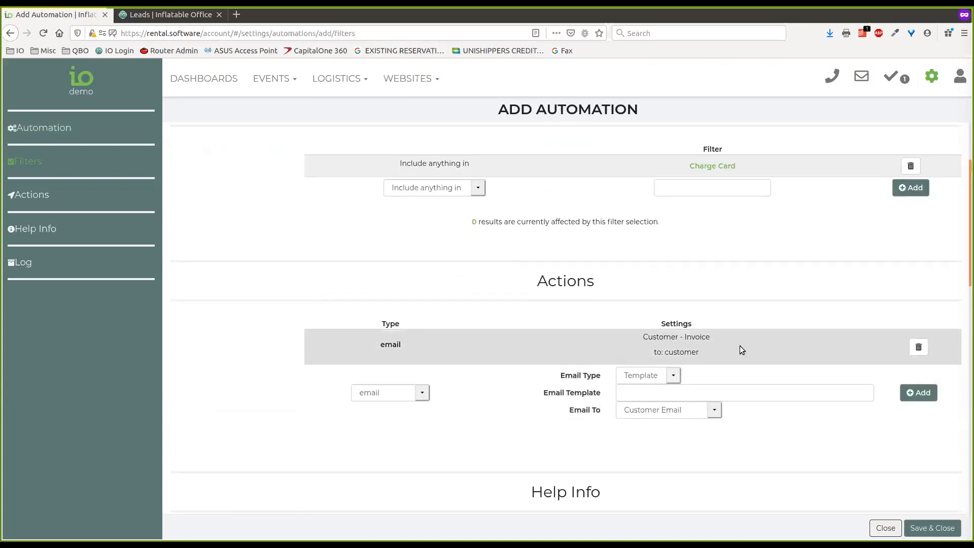
pyautogui.click(419, 393)
pyautogui.click(546, 315)
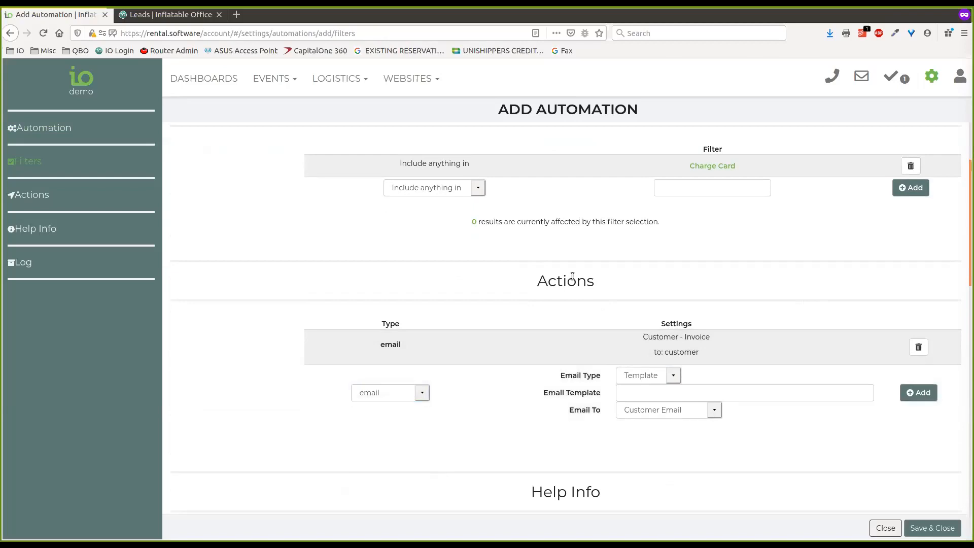
pyautogui.scroll(3, 552, 373)
pyautogui.scroll(1, 552, 373)
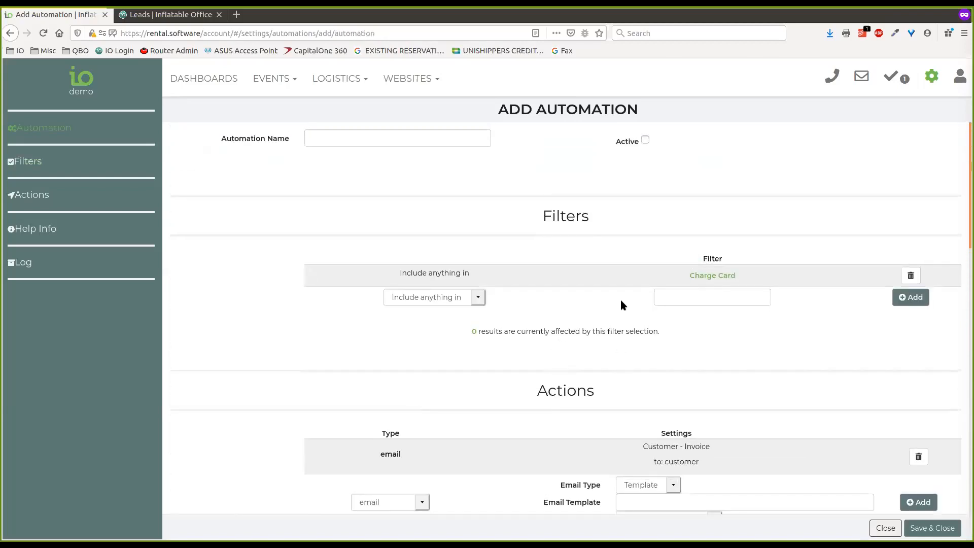
pyautogui.scroll(-5, 632, 406)
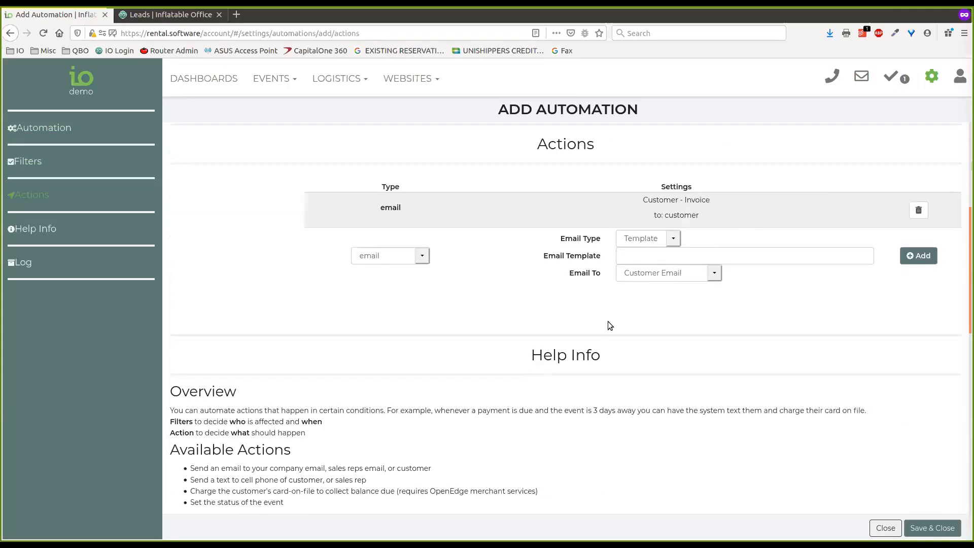
pyautogui.scroll(5, 608, 323)
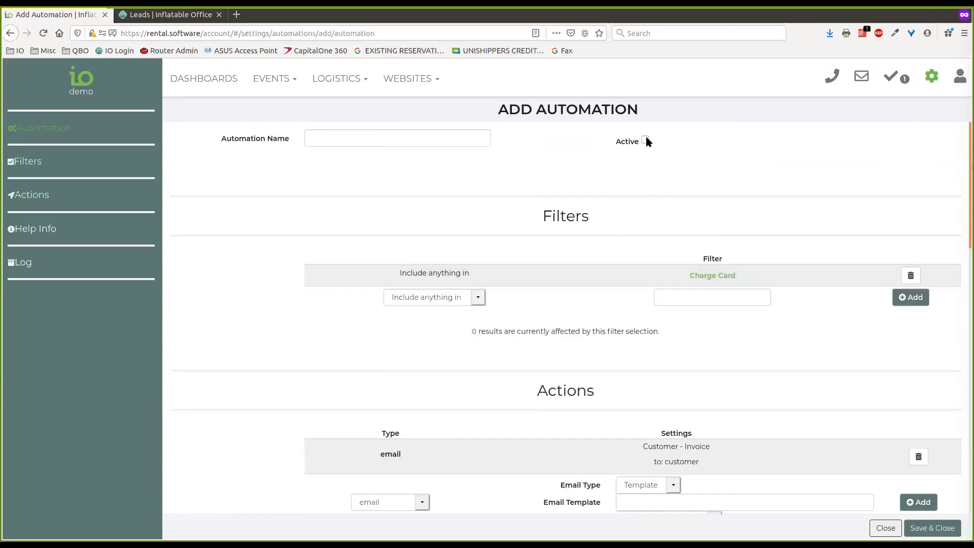
pyautogui.click(646, 141)
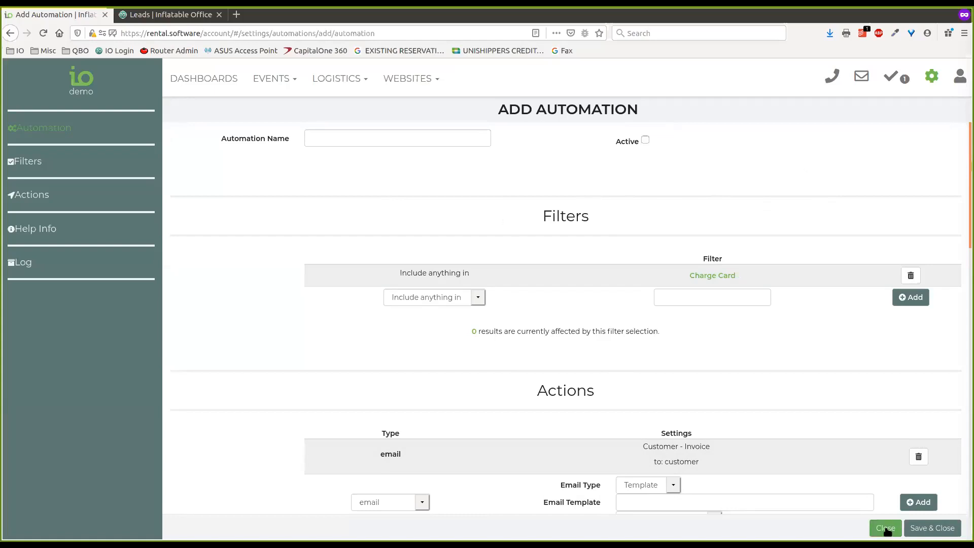
pyautogui.click(886, 529)
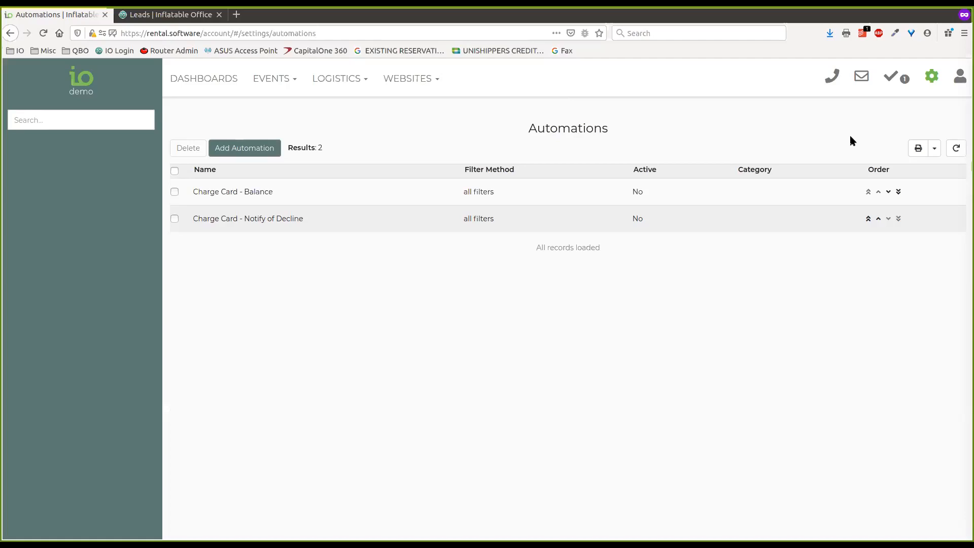
# Step: Show the phone bar, switch it from calling to Text and look at its phone number and template fields
pyautogui.click(833, 78)
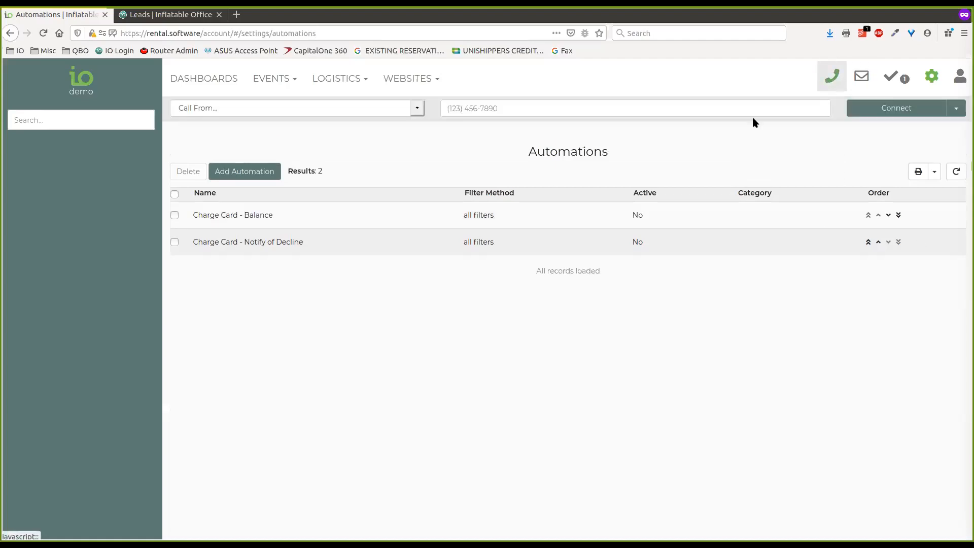
pyautogui.click(417, 108)
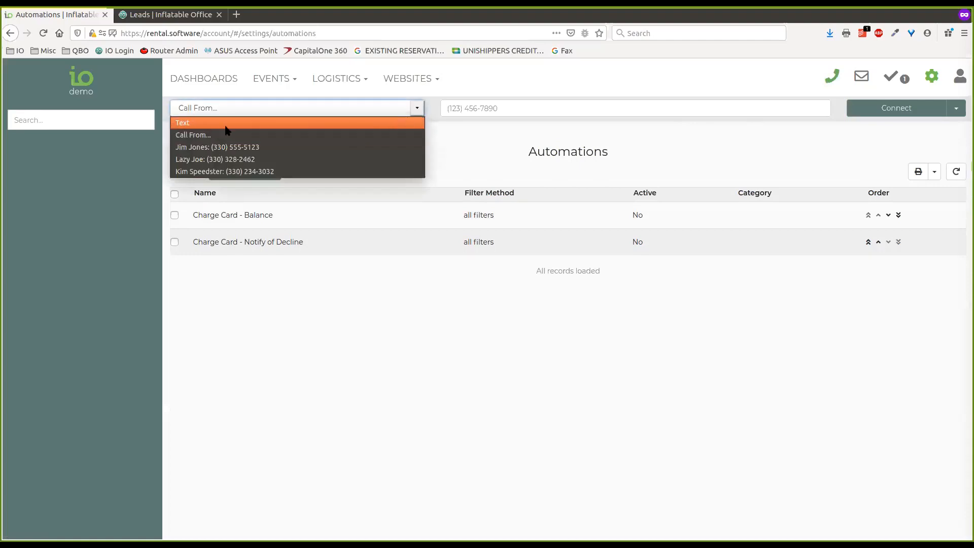
pyautogui.click(184, 123)
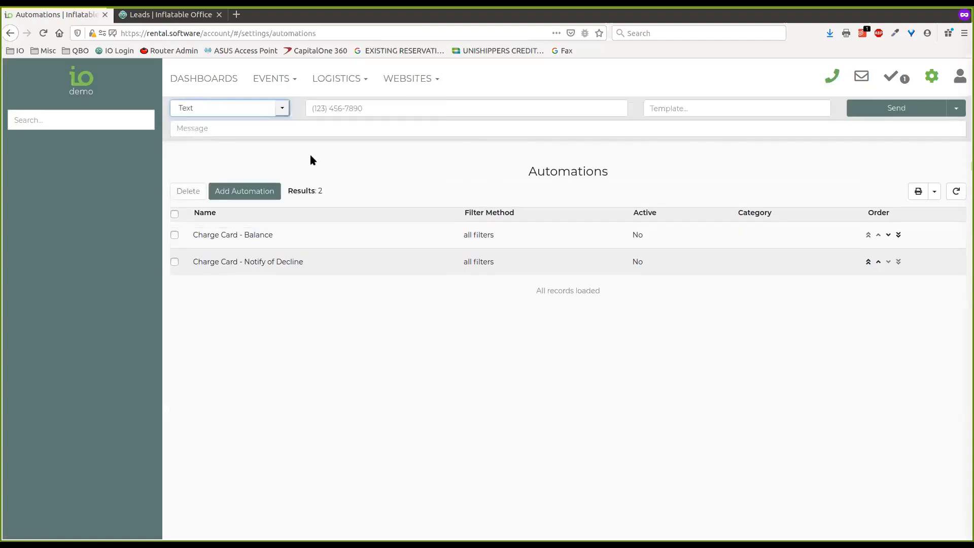
pyautogui.click(370, 109)
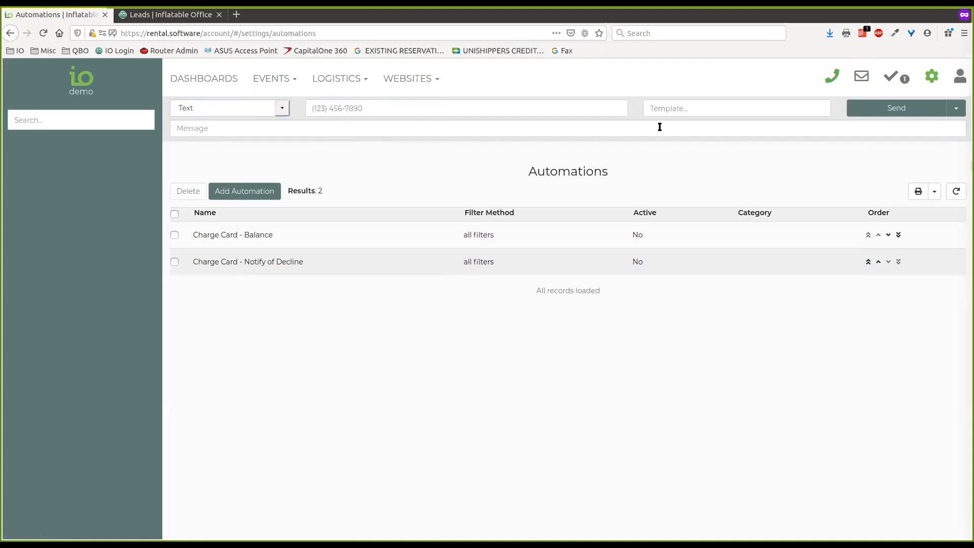
pyautogui.click(669, 111)
# Step: Enter a multi-line sample text message with the lines dssd, aslkvdarva and lkadfbarfb, and clear it
pyautogui.click(267, 130)
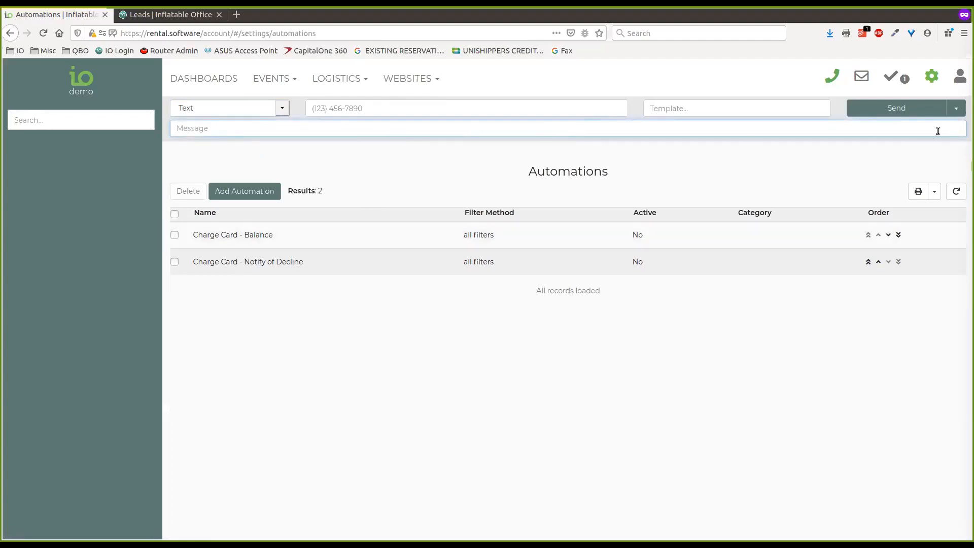
pyautogui.write('dssd')
pyautogui.press('Return')
pyautogui.press('Return')
pyautogui.write('aslkvdarva')
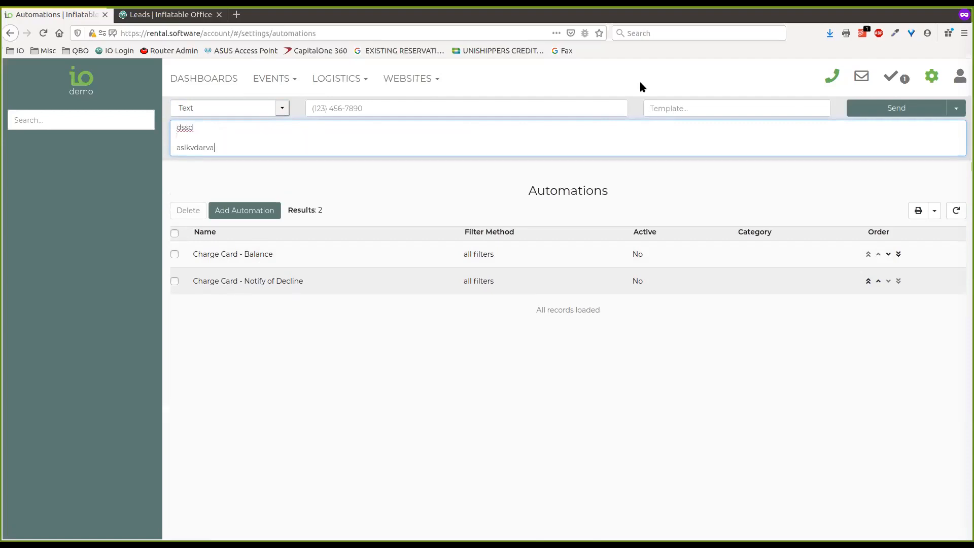
pyautogui.press('Return')
pyautogui.write('lkadfbarfb')
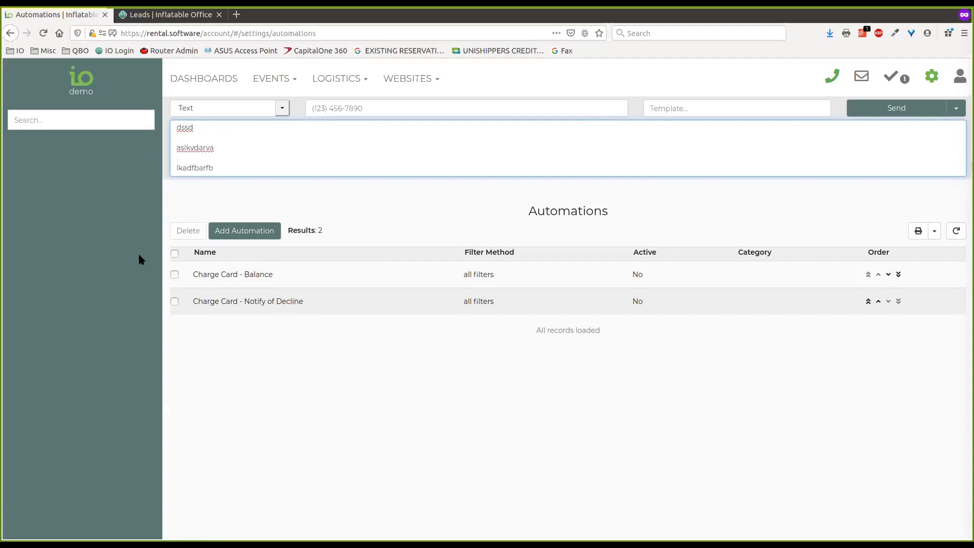
pyautogui.moveTo(214, 169); pyautogui.dragTo(192, 134)
pyautogui.press('BackSpace')
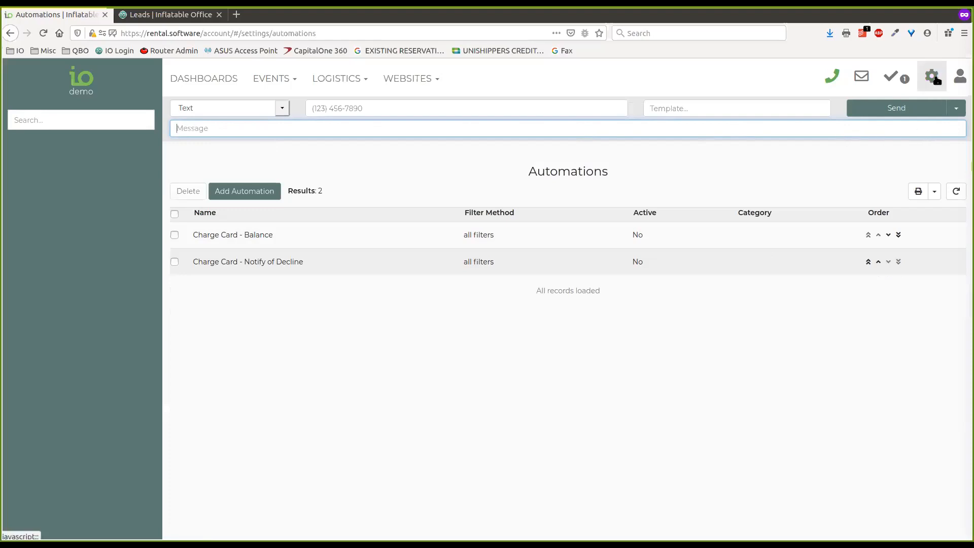
# Step: Go to the IO Phone settings' Text Message Templates and open the first Worker - Shift Text Reminder template
pyautogui.click(957, 110)
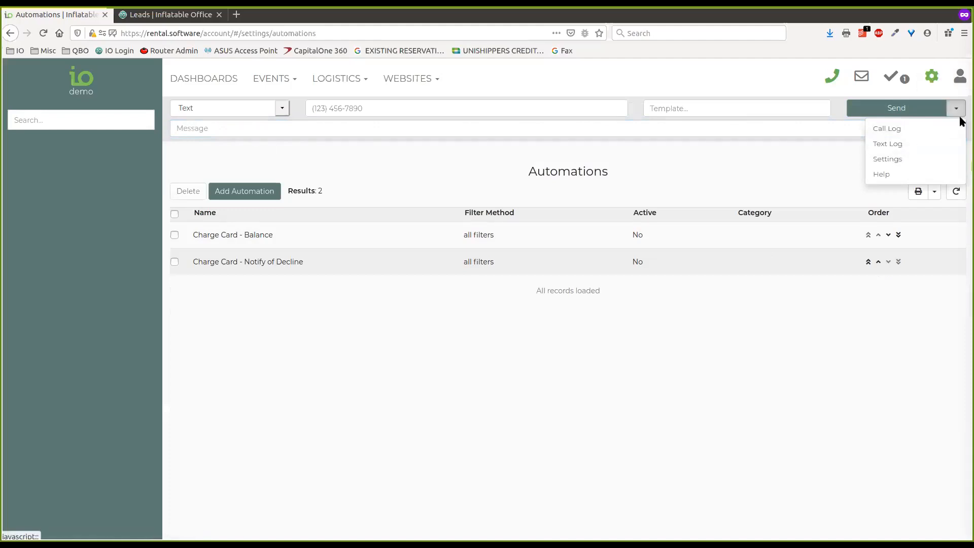
pyautogui.click(895, 159)
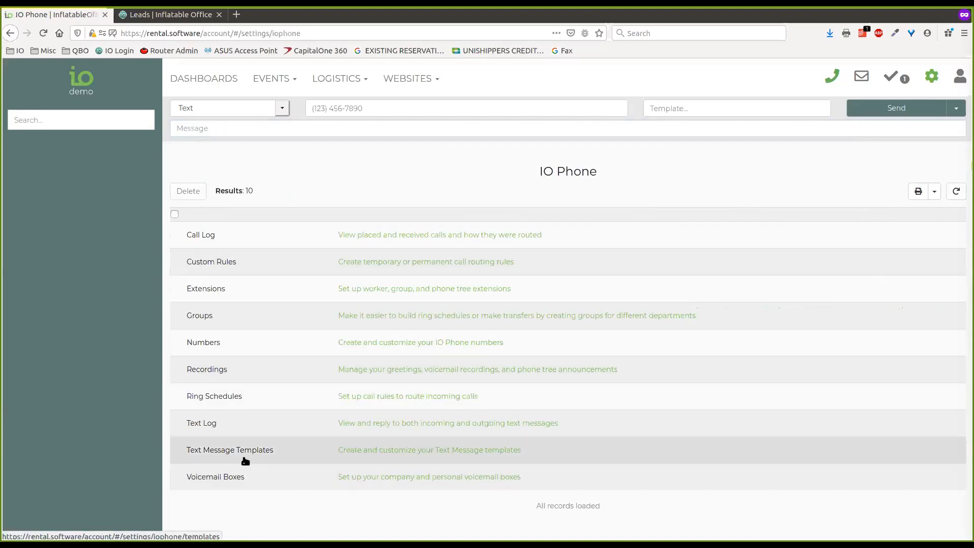
pyautogui.click(225, 454)
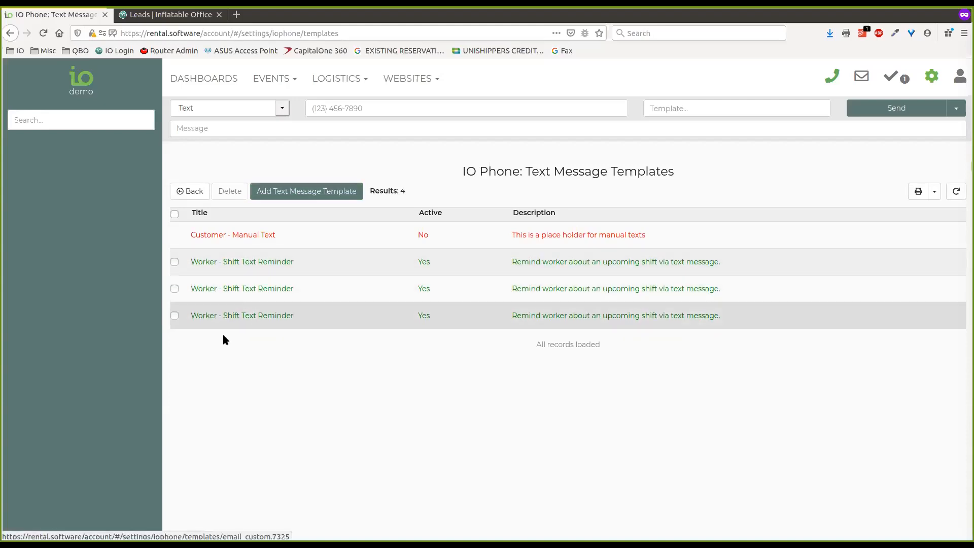
pyautogui.click(251, 263)
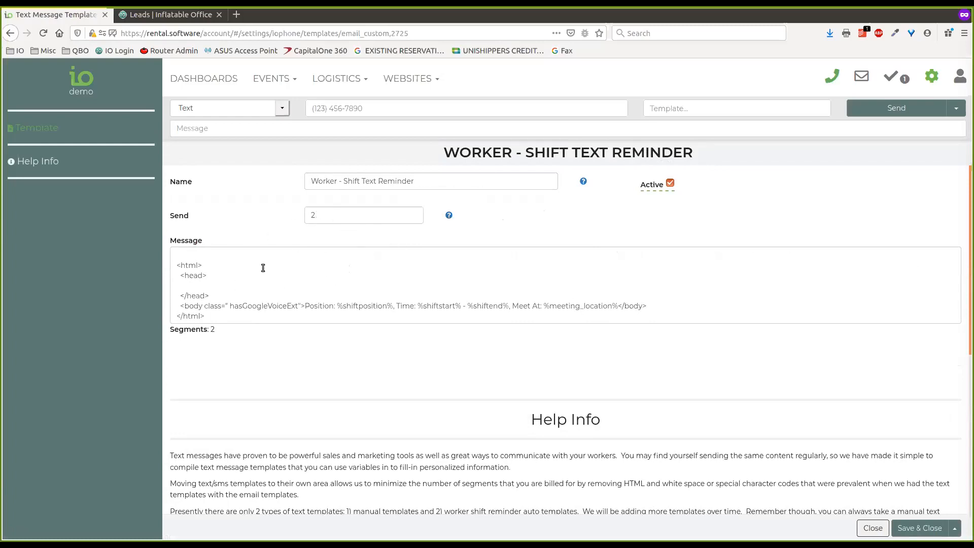
# Step: Remove the HTML tags around the reminder message, keeping only the text from Position to %meeting_location%
pyautogui.click(189, 258)
pyautogui.scroll(-2, 284, 251)
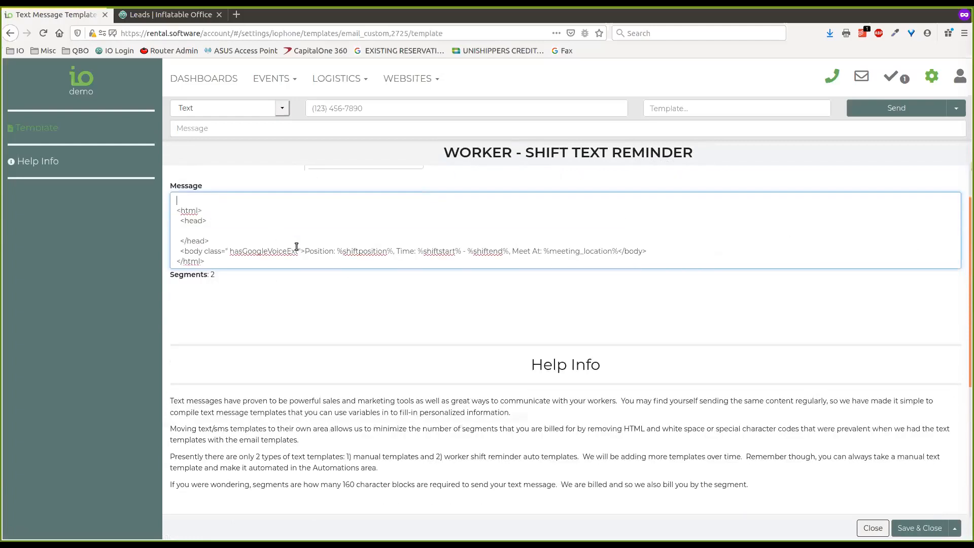
pyautogui.scroll(2, 532, 346)
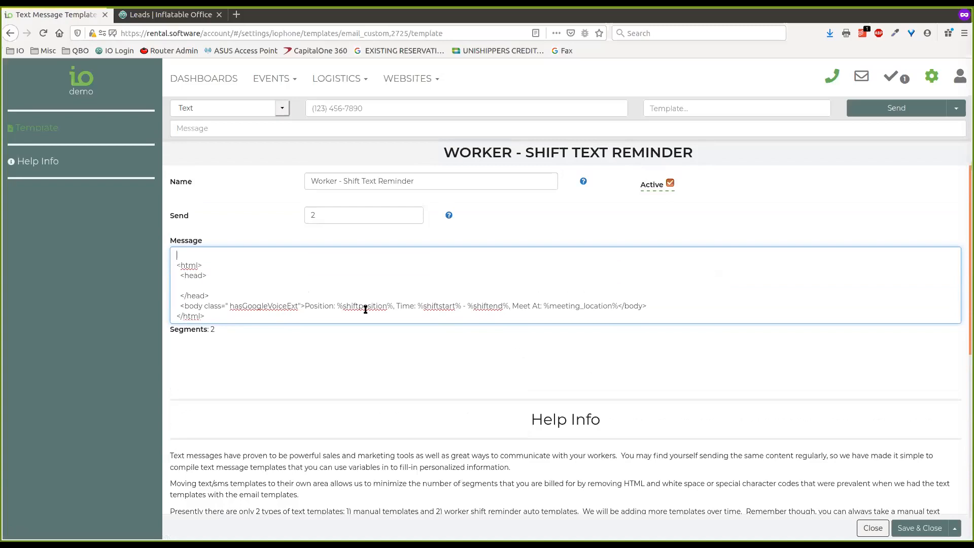
pyautogui.click(648, 306)
pyautogui.moveTo(304, 307); pyautogui.dragTo(273, 266)
pyautogui.press('BackSpace')
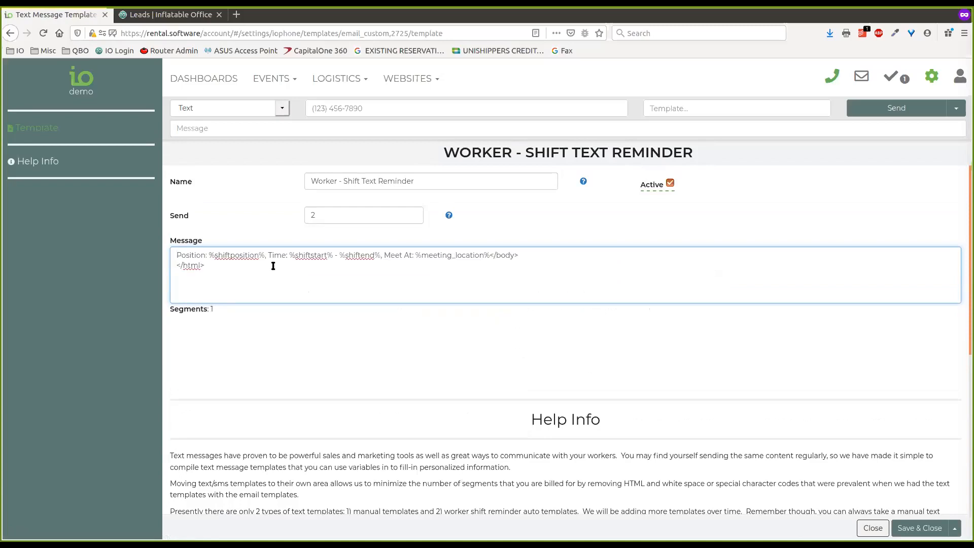
pyautogui.moveTo(489, 254); pyautogui.dragTo(505, 303)
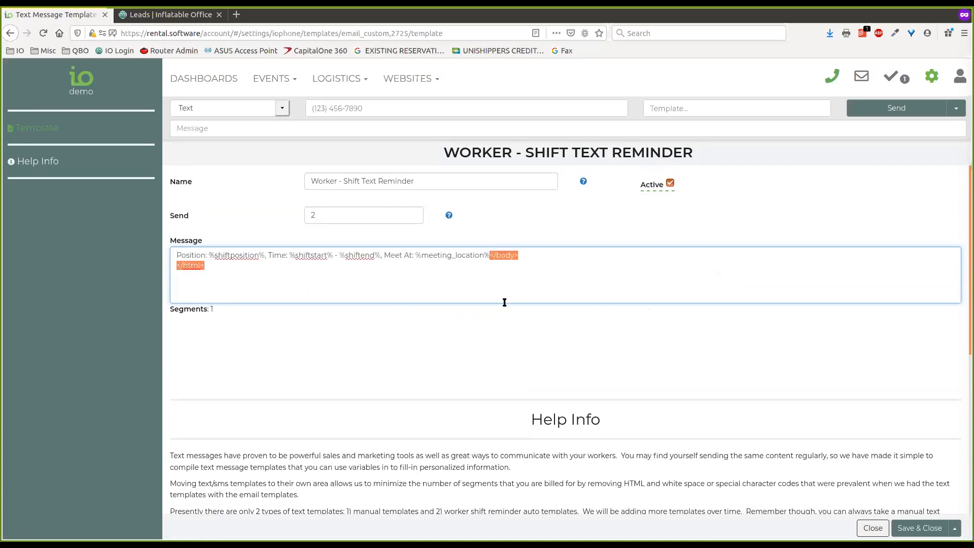
pyautogui.press('BackSpace')
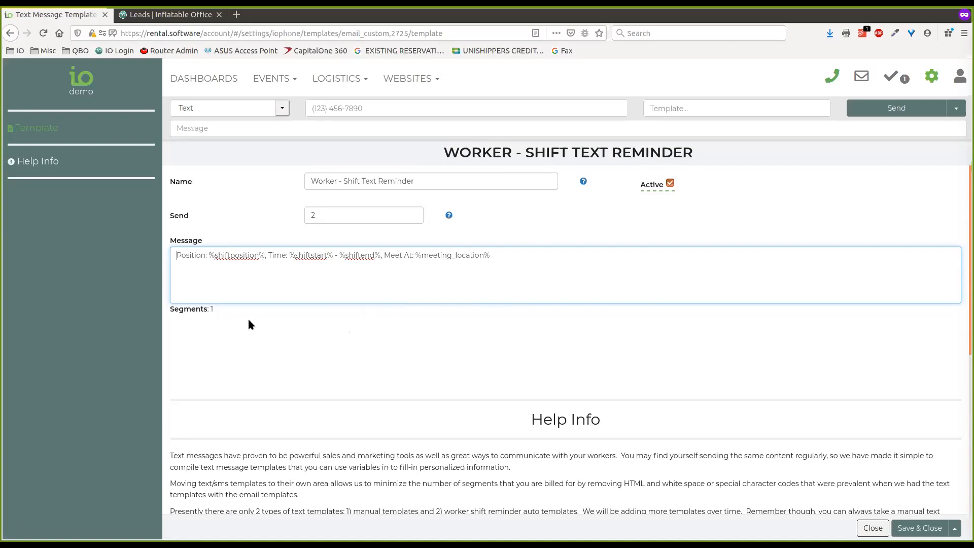
# Step: Check the message's Segments count and its explanation, and close the template without saving
pyautogui.click(211, 309)
pyautogui.doubleClick(212, 309)
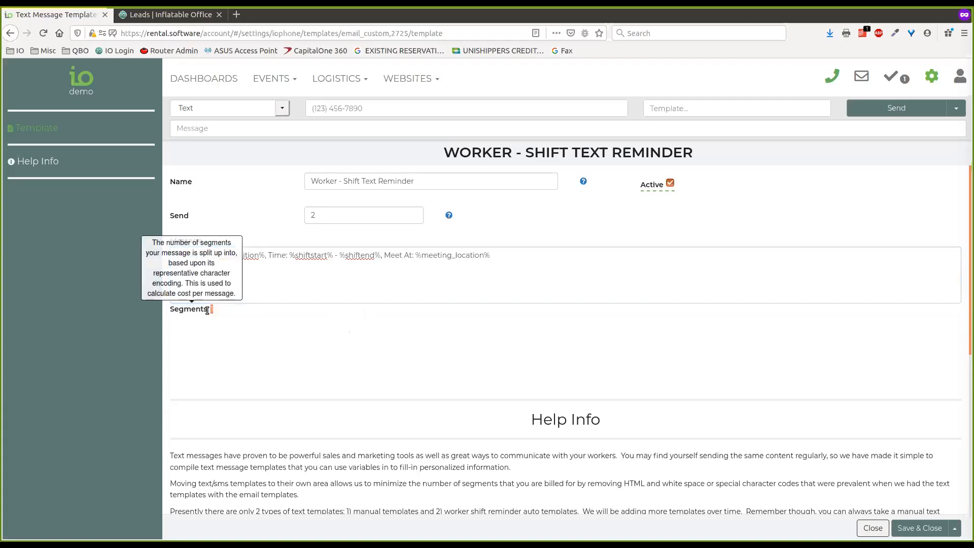
pyautogui.click(212, 311)
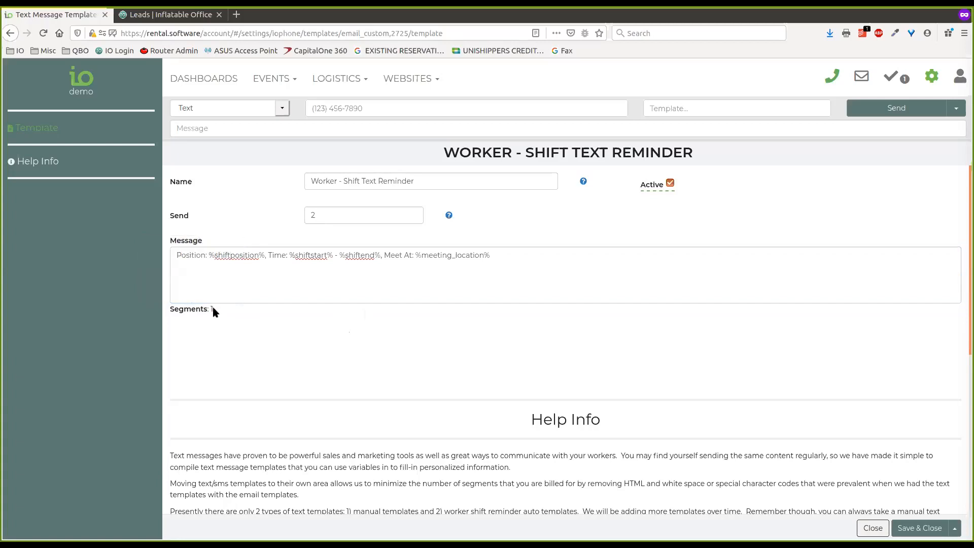
pyautogui.click(511, 277)
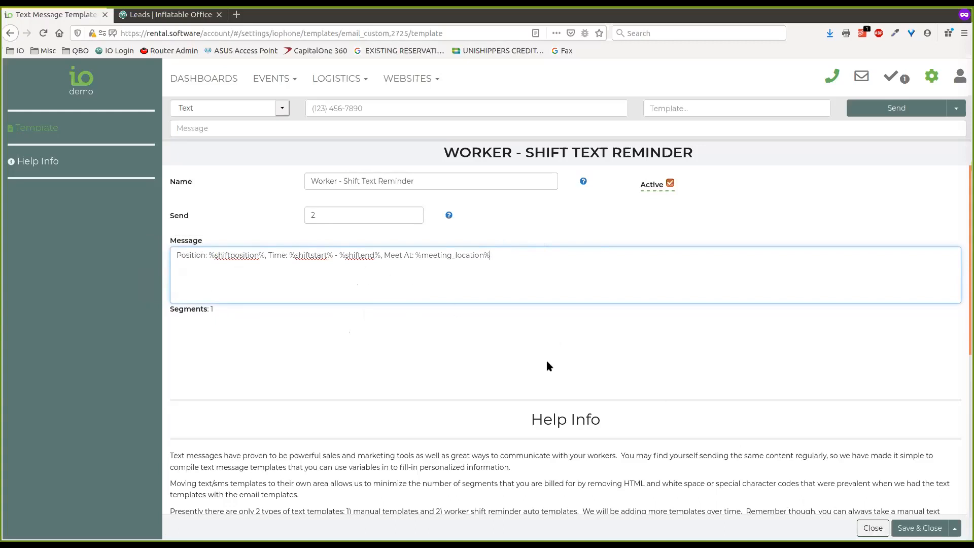
pyautogui.click(871, 529)
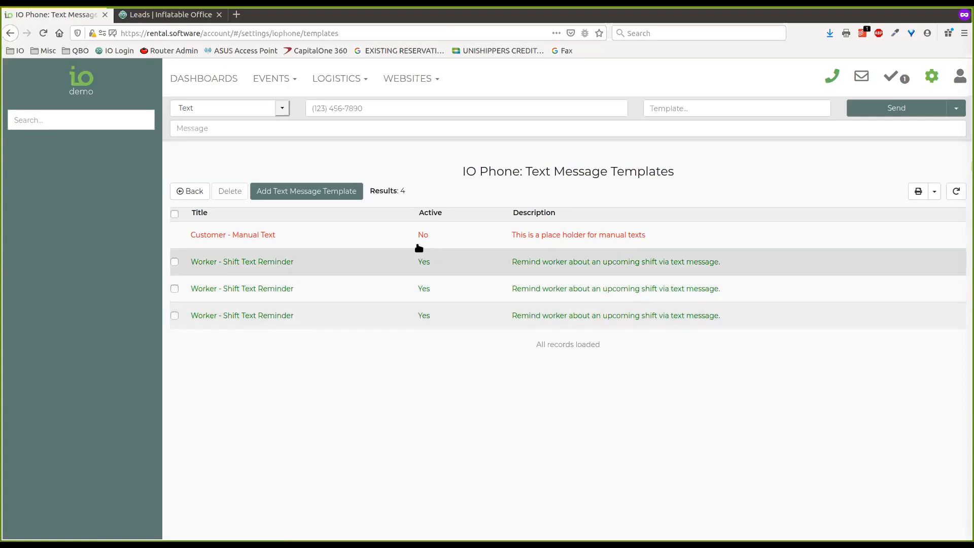
# Step: View the Customer - Manual Text template, close it and reopen the first Worker - Shift Text Reminder template
pyautogui.click(330, 244)
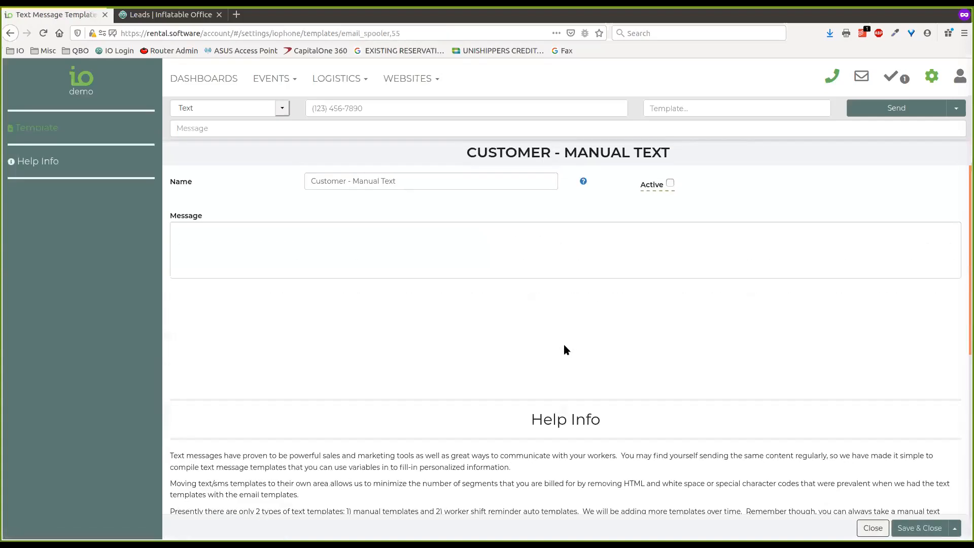
pyautogui.click(873, 528)
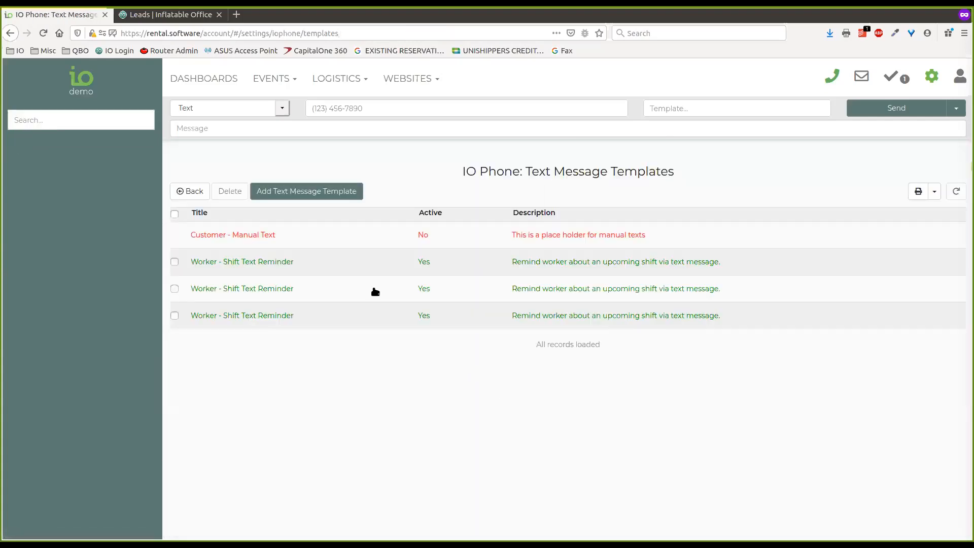
pyautogui.click(431, 322)
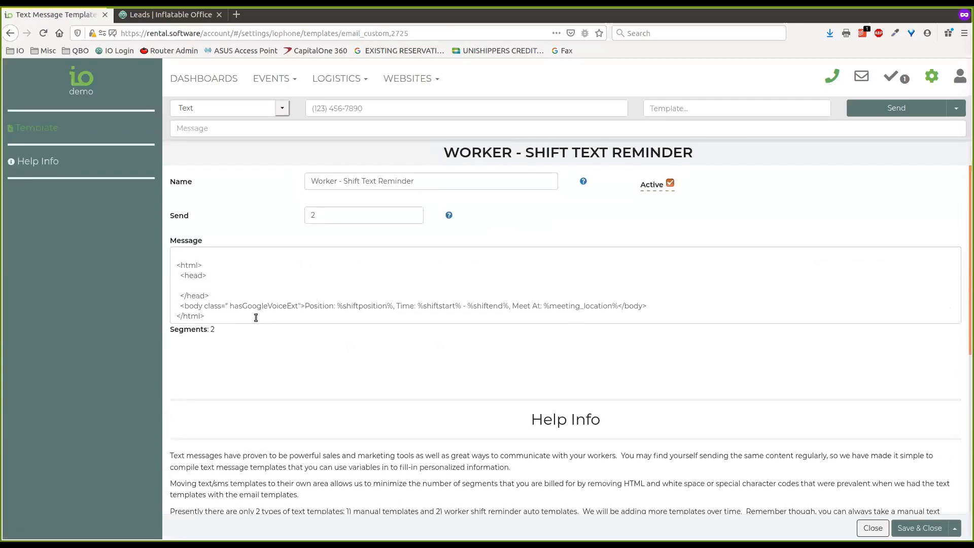
# Step: Strip the HTML code around the shift reminder message, leaving only the text from Position to %meeting_location%
pyautogui.moveTo(305, 305); pyautogui.dragTo(203, 249)
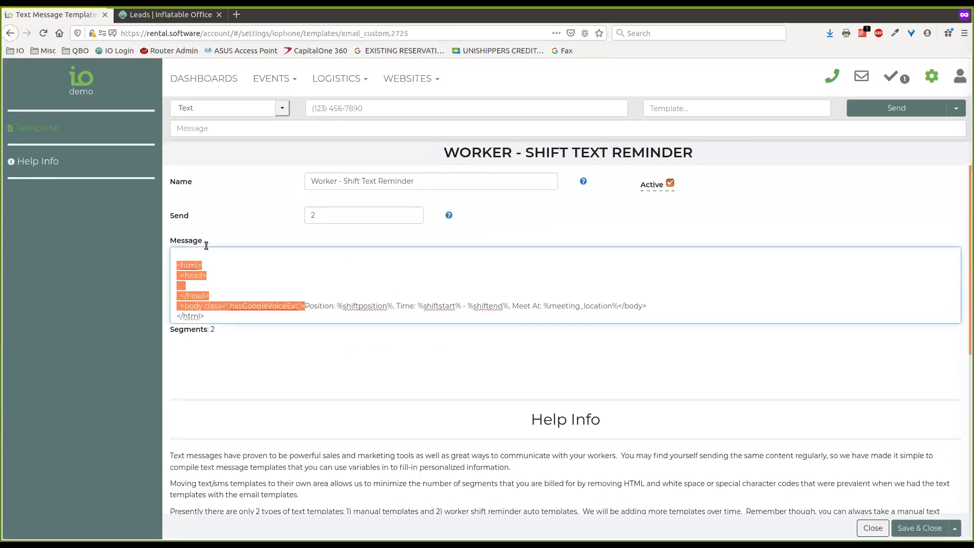
pyautogui.press('BackSpace')
pyautogui.click(492, 259)
pyautogui.hotkey('ctrl', 'shift', 'End')
pyautogui.press('BackSpace')
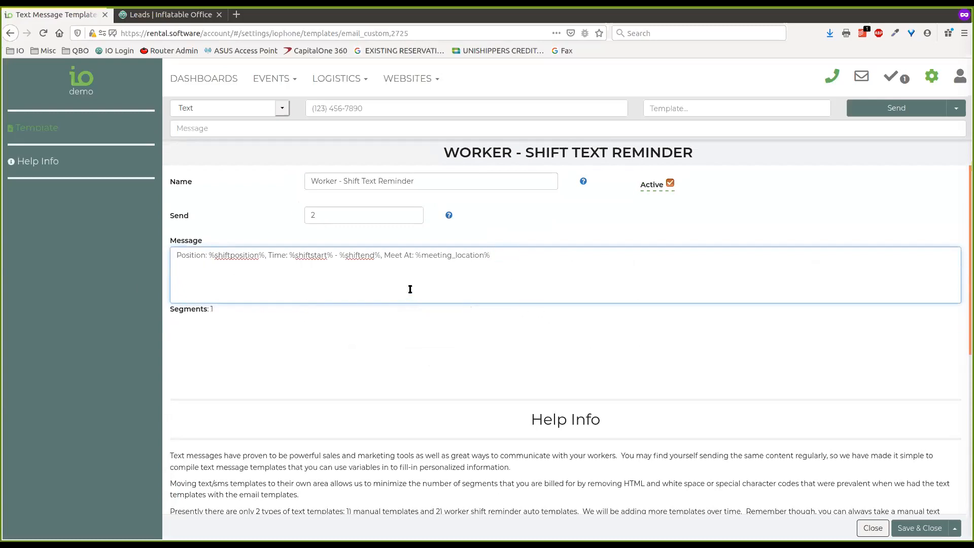
# Step: Review the shift start, shift end and meeting location variables in the reminder message, and close the template without saving
pyautogui.moveTo(493, 255); pyautogui.dragTo(415, 256)
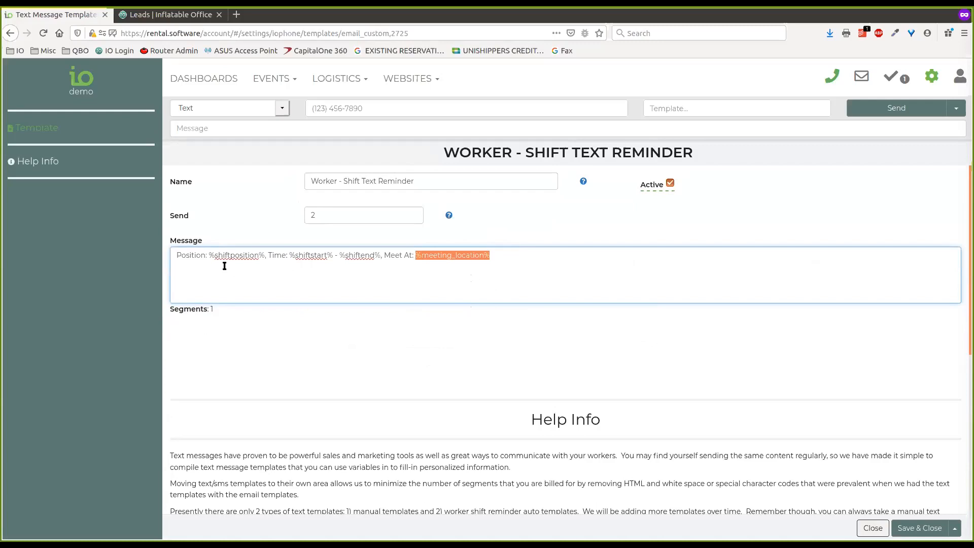
pyautogui.moveTo(209, 255); pyautogui.dragTo(381, 255)
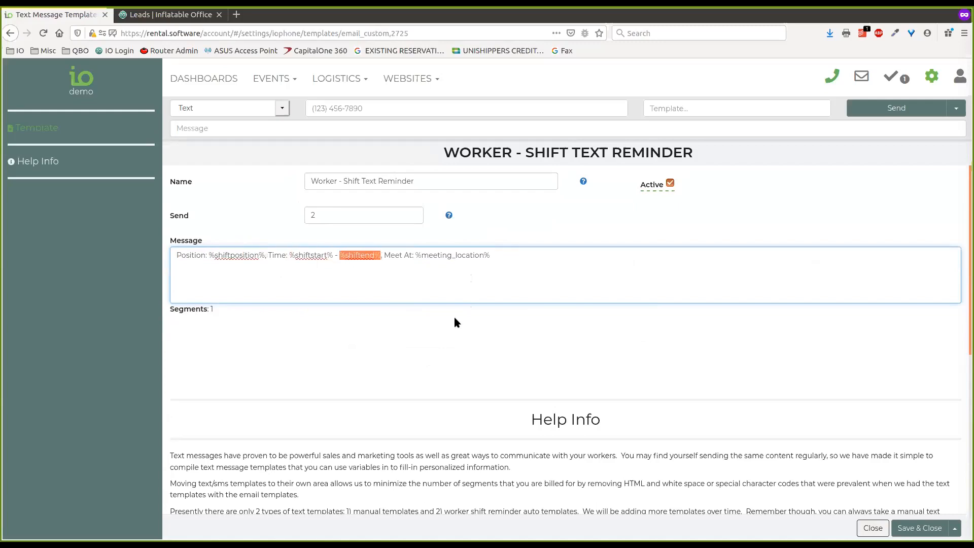
pyautogui.moveTo(289, 255); pyautogui.dragTo(332, 255)
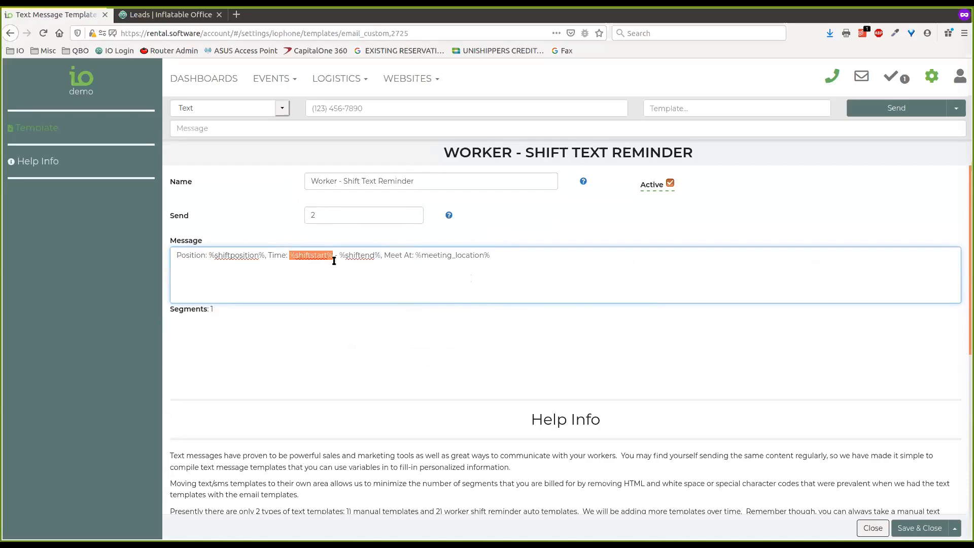
pyautogui.moveTo(416, 255); pyautogui.dragTo(498, 256)
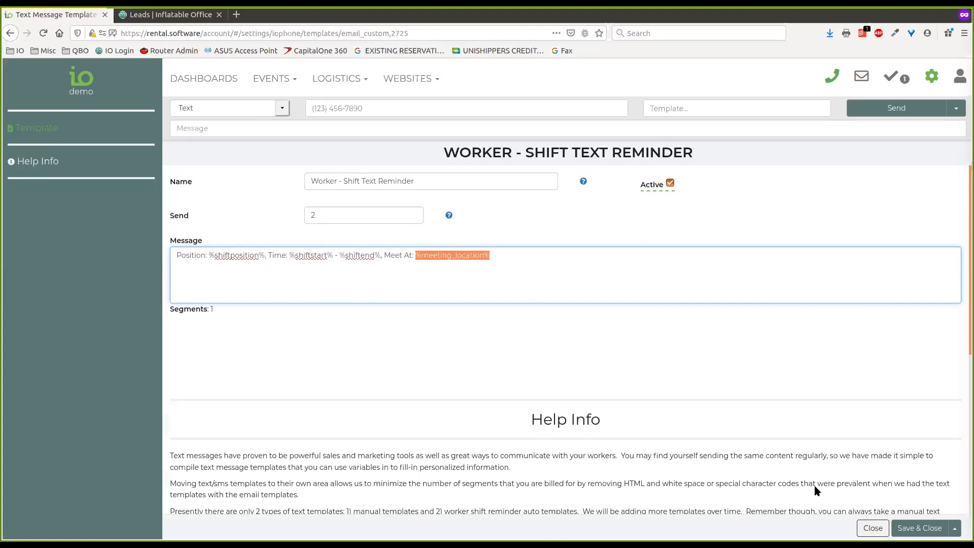
pyautogui.click(863, 530)
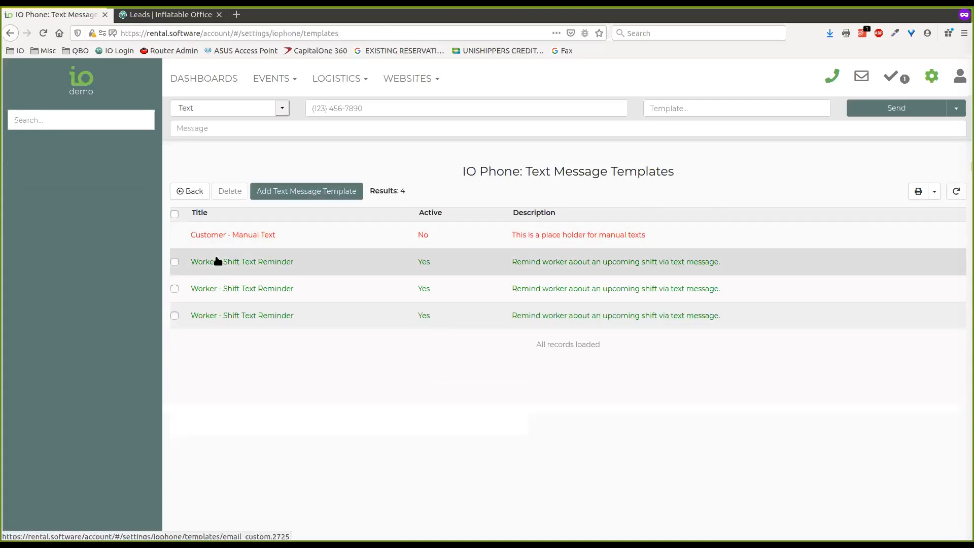
# Step: Add an active text message template named My Message with the text "Hi. Nice to meet you." and save it
pyautogui.click(348, 191)
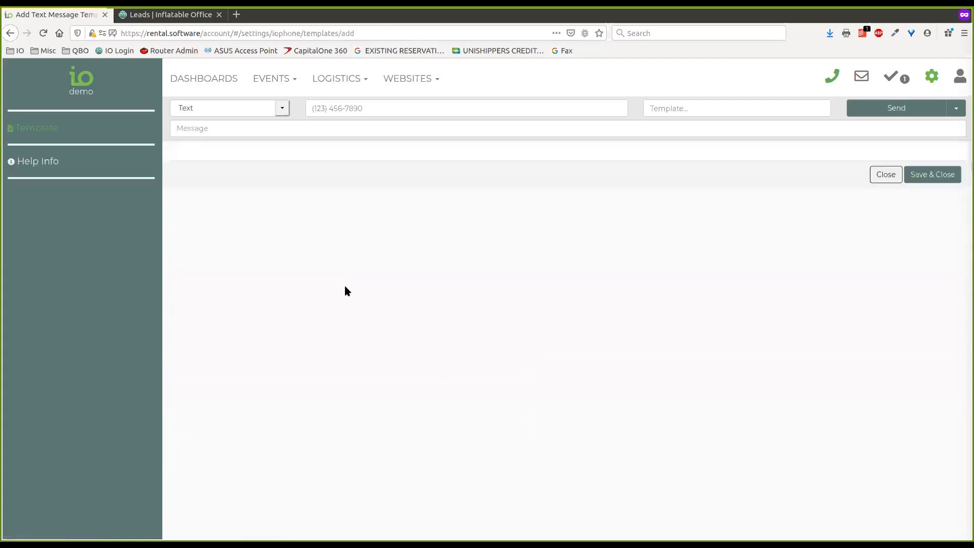
pyautogui.click(498, 180)
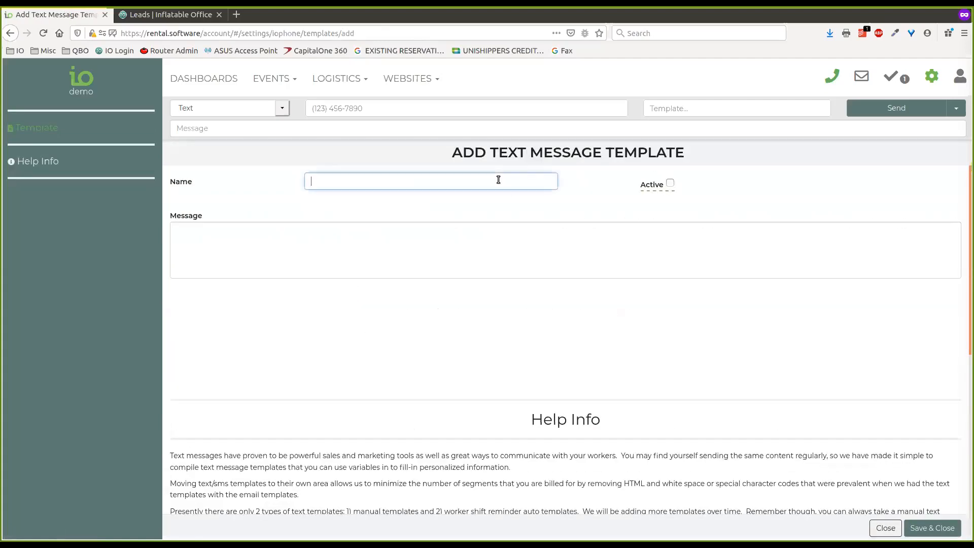
pyautogui.write('My Message')
pyautogui.click(346, 240)
pyautogui.write('He')
pyautogui.press('BackSpace')
pyautogui.write('i')
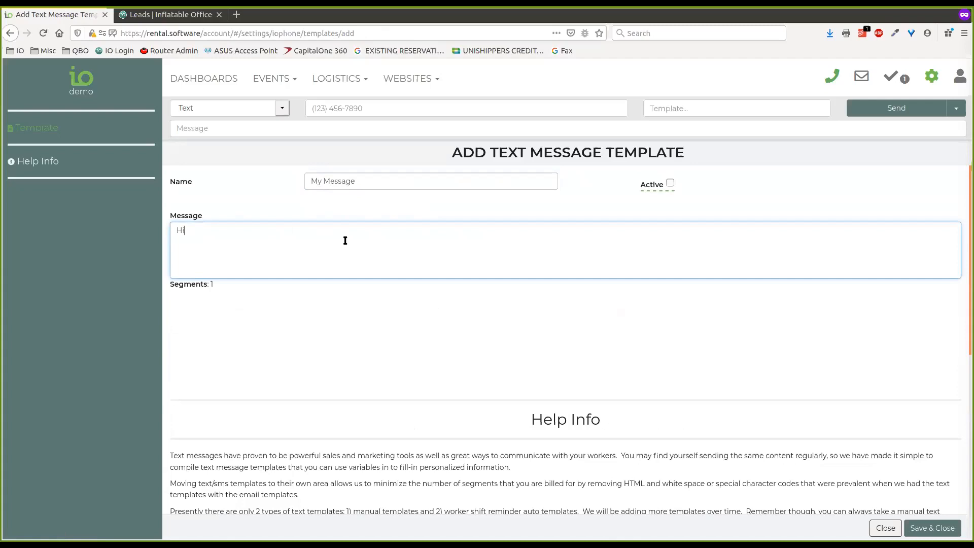
pyautogui.write('. Nice to meet you.')
pyautogui.click(671, 183)
pyautogui.click(930, 530)
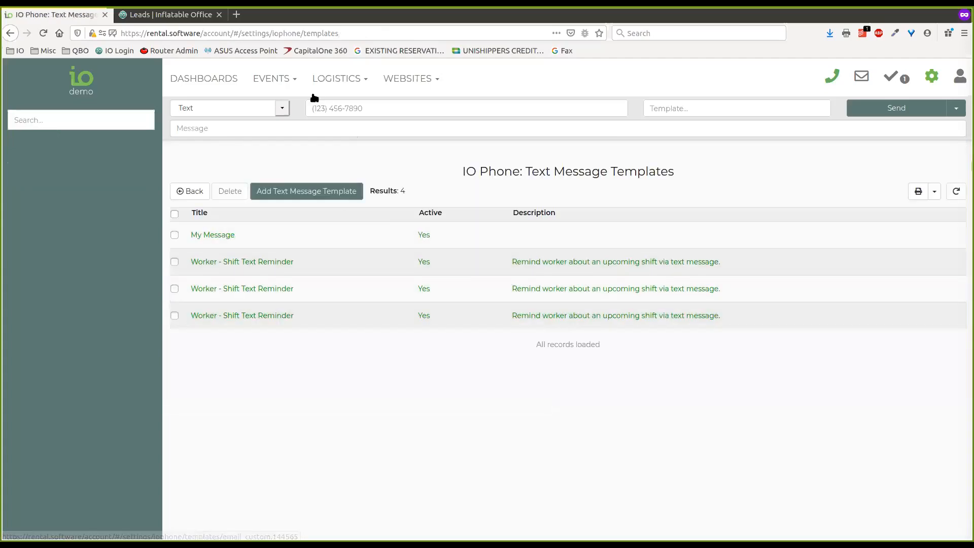
pyautogui.click(743, 108)
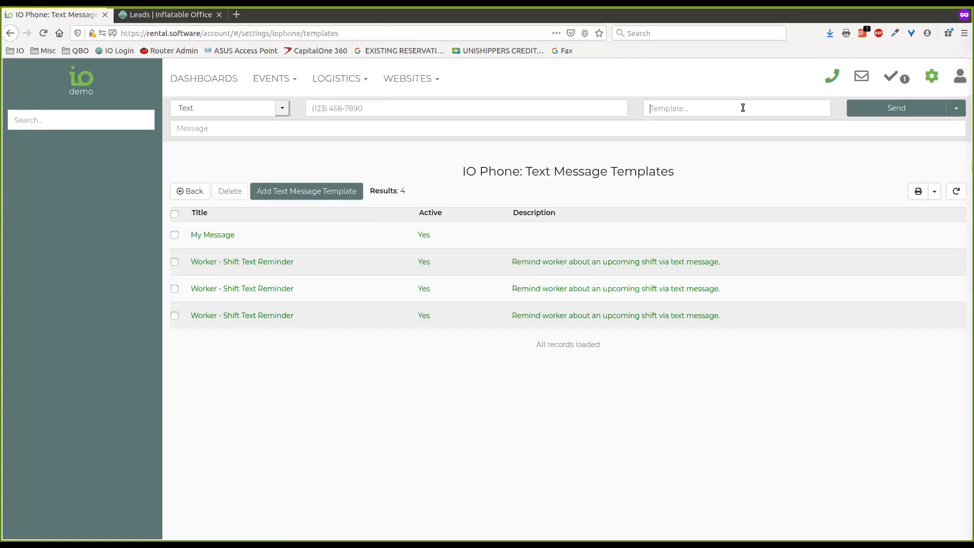
pyautogui.write('my')
pyautogui.press('BackSpace')
pyautogui.press('BackSpace')
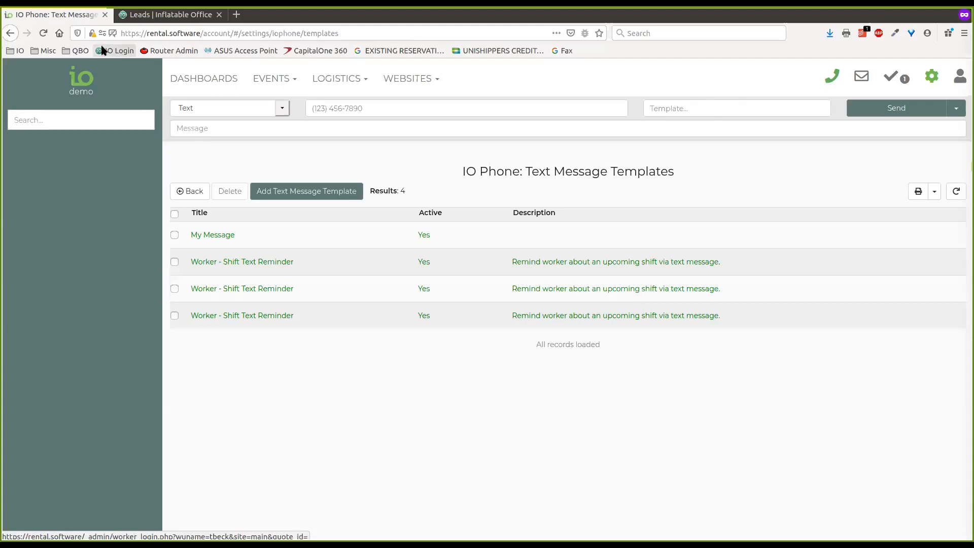
# Step: Reload the templates page and switch the phone bar from calling to Text
pyautogui.click(37, 38)
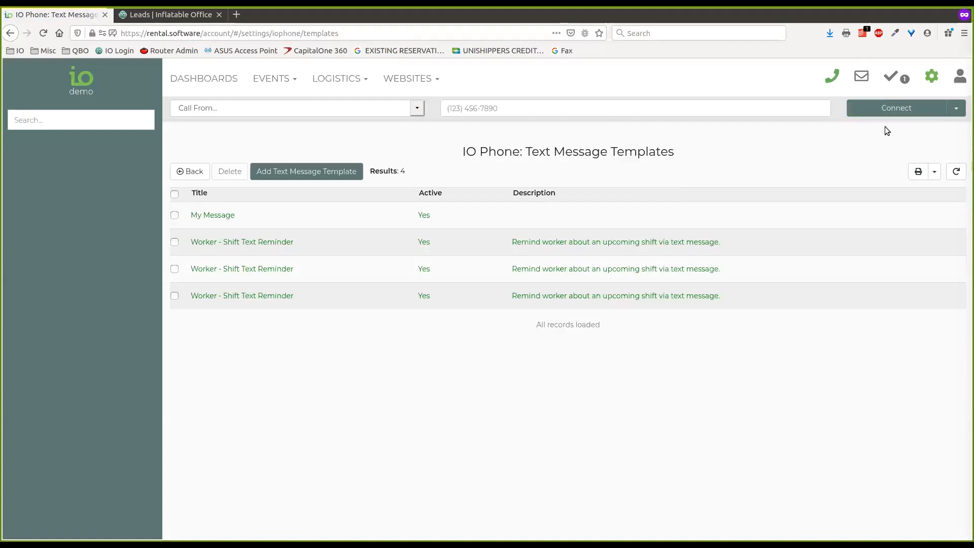
pyautogui.click(418, 108)
pyautogui.click(279, 124)
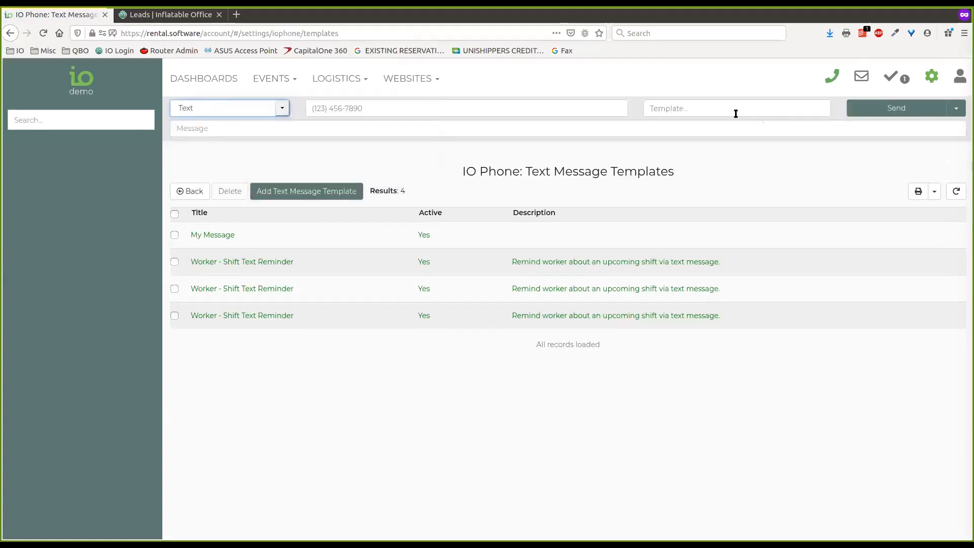
# Step: Search the phone bar's templates for "message" and fill the text with the My Message template
pyautogui.write('my')
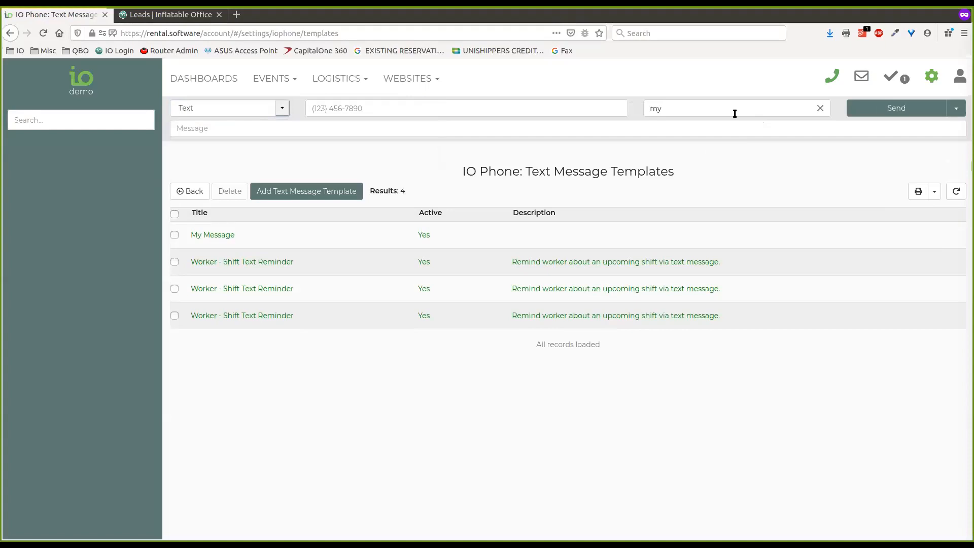
pyautogui.press('BackSpace')
pyautogui.press('BackSpace')
pyautogui.press('BackSpace')
pyautogui.write('message')
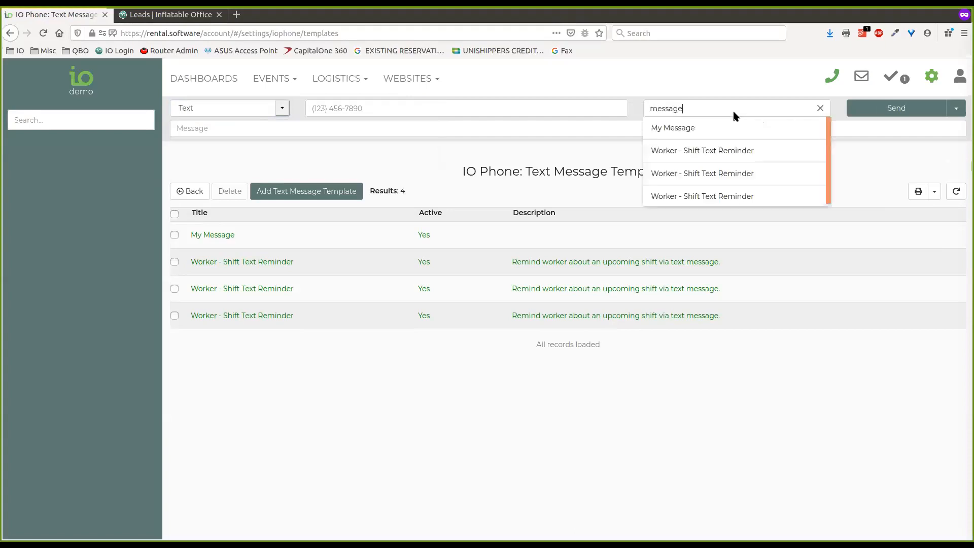
pyautogui.click(724, 137)
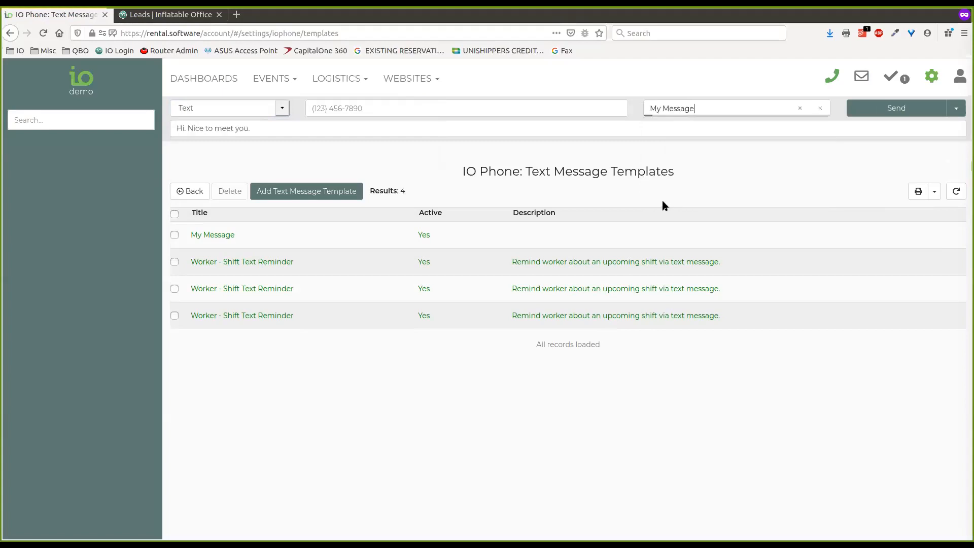
pyautogui.click(296, 131)
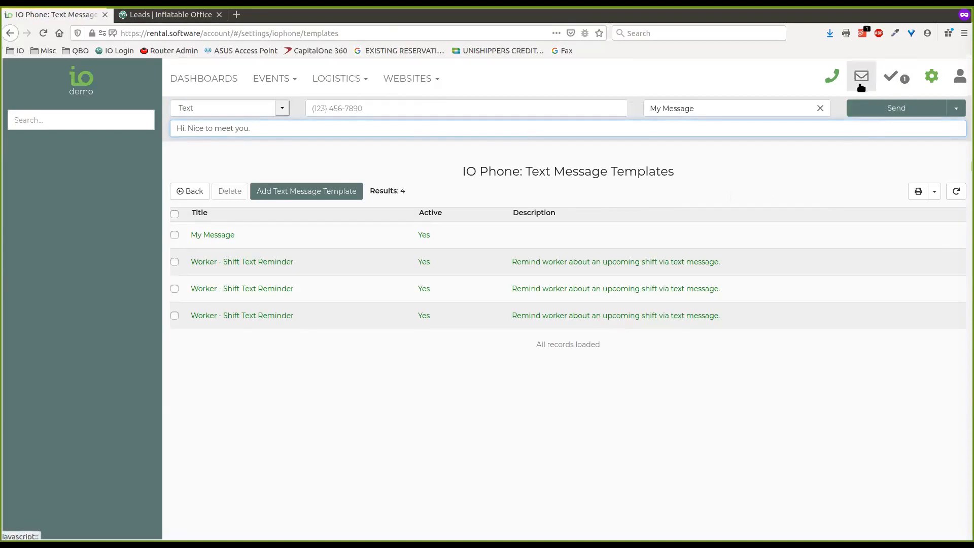
# Step: In a new automation, add a text action that sends the My Message template to Customer Cell
pyautogui.click(931, 77)
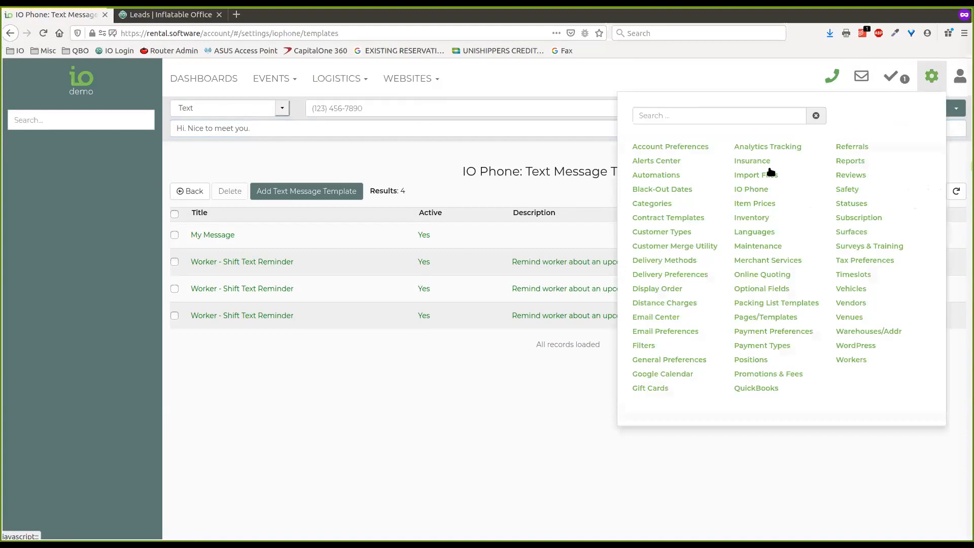
pyautogui.click(657, 174)
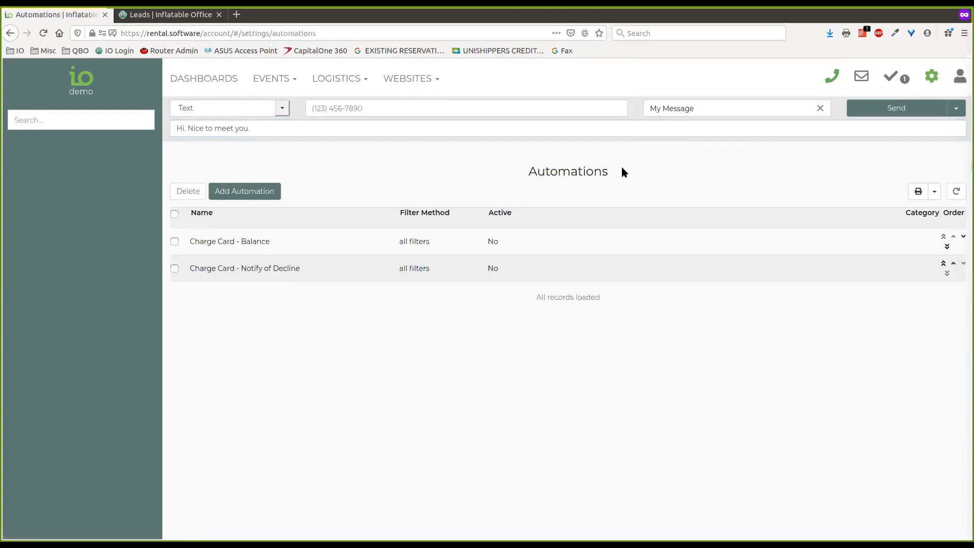
pyautogui.click(244, 192)
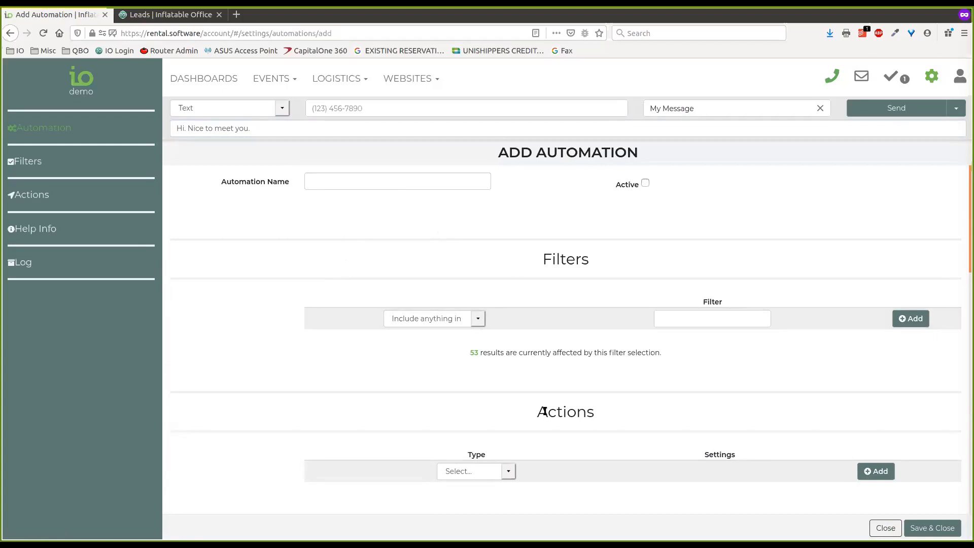
pyautogui.scroll(-3, 507, 416)
pyautogui.click(509, 390)
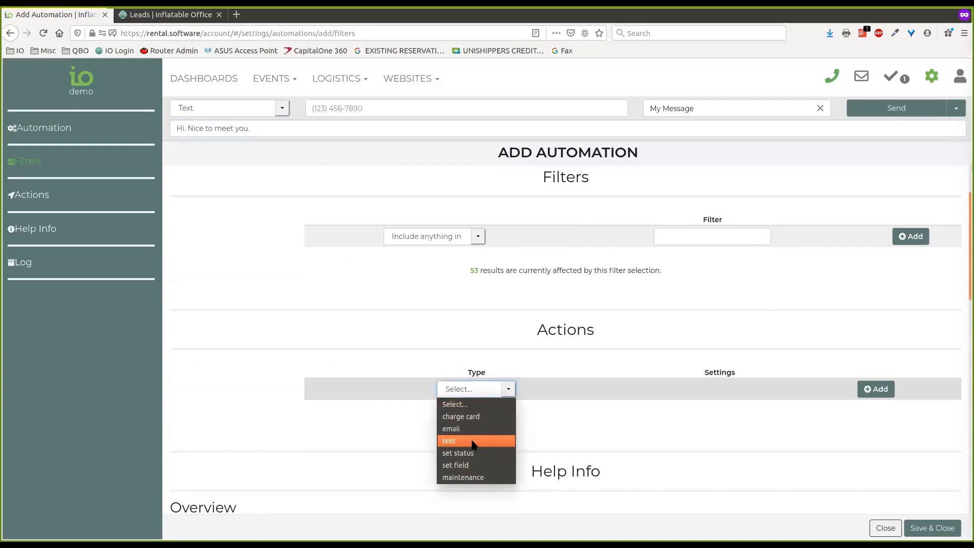
pyautogui.click(472, 441)
pyautogui.click(654, 408)
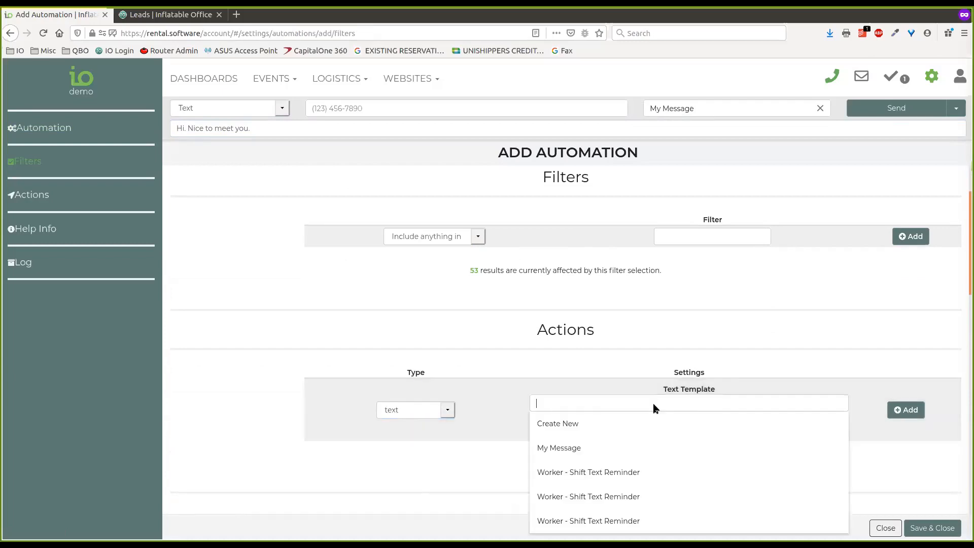
pyautogui.click(561, 449)
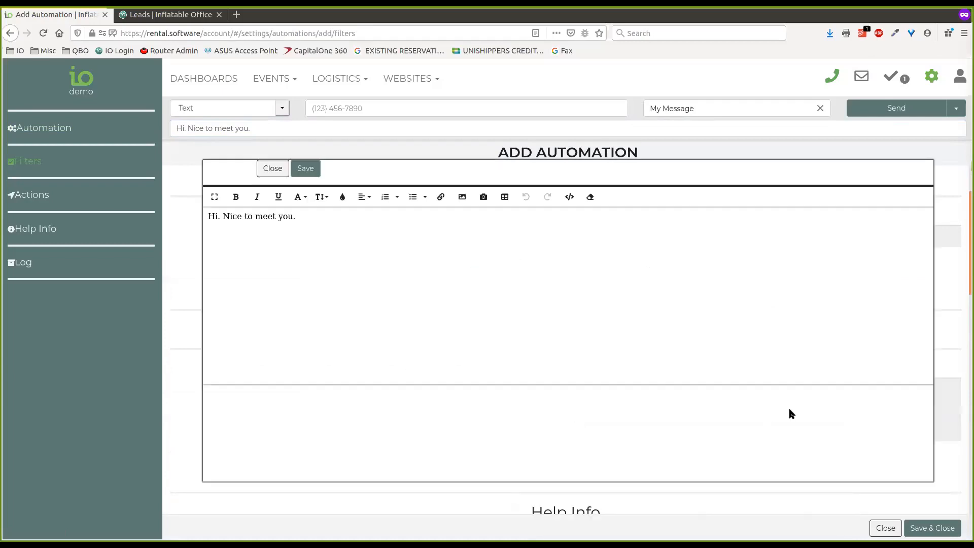
pyautogui.click(272, 168)
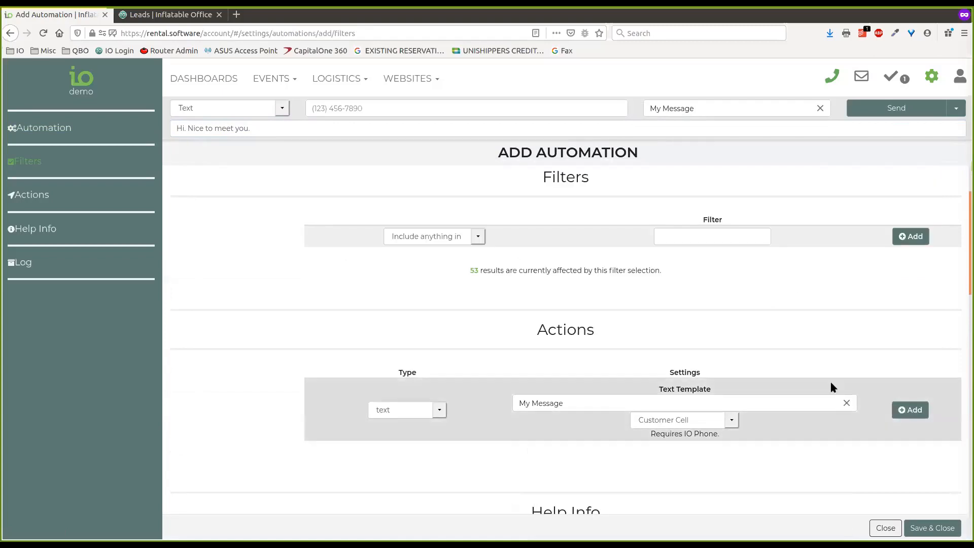
pyautogui.click(910, 410)
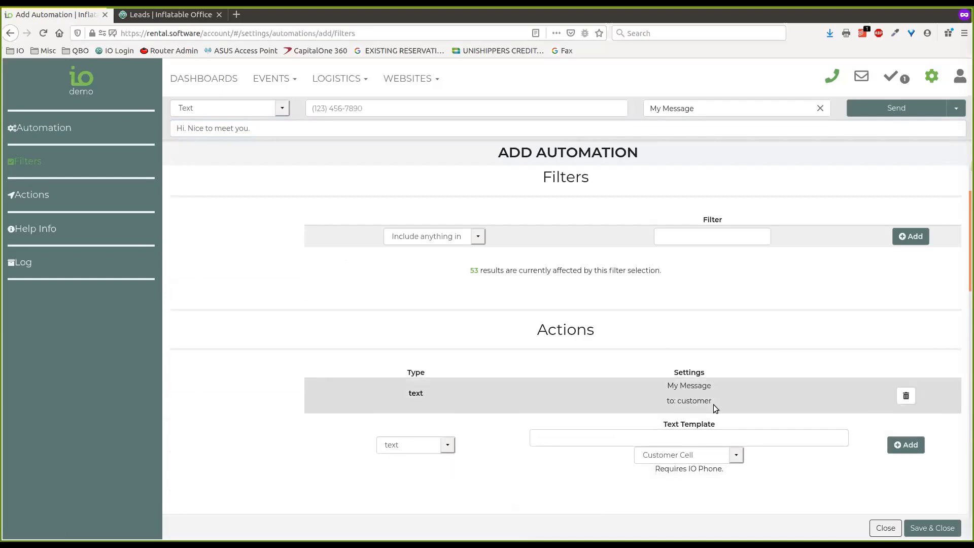
pyautogui.scroll(2, 628, 339)
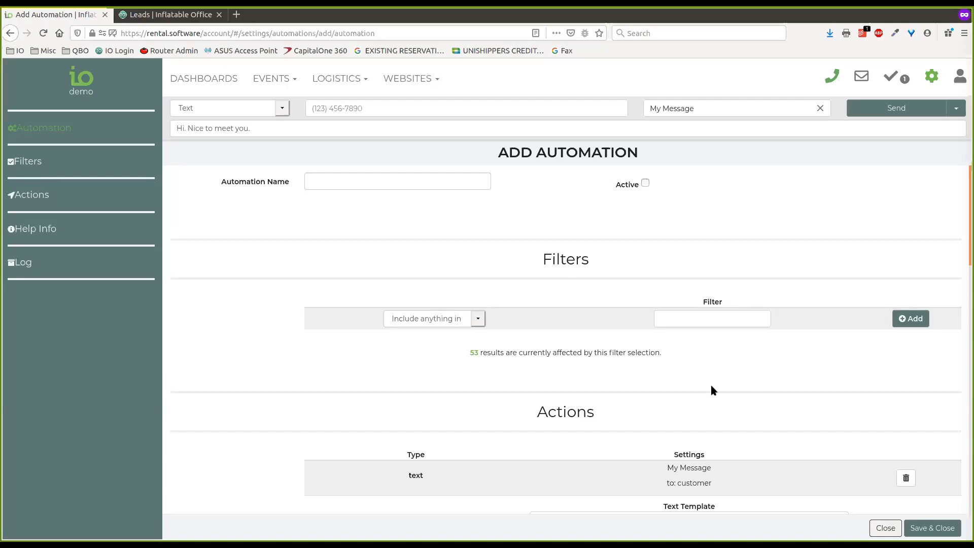
# Step: Leave the automation unsaved and open the inbound message of 12/09/2020 11:20 am from the IO Phone Text Log
pyautogui.click(931, 76)
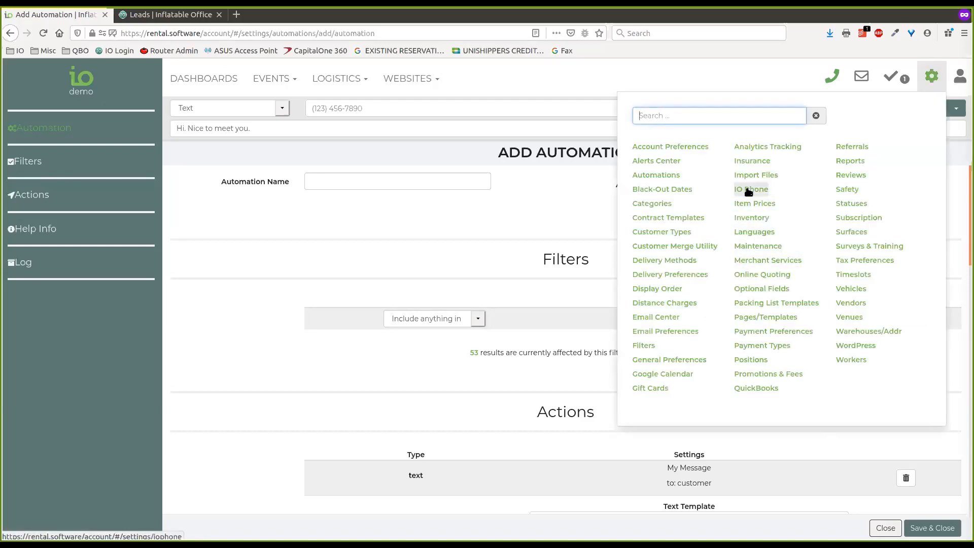
pyautogui.click(751, 203)
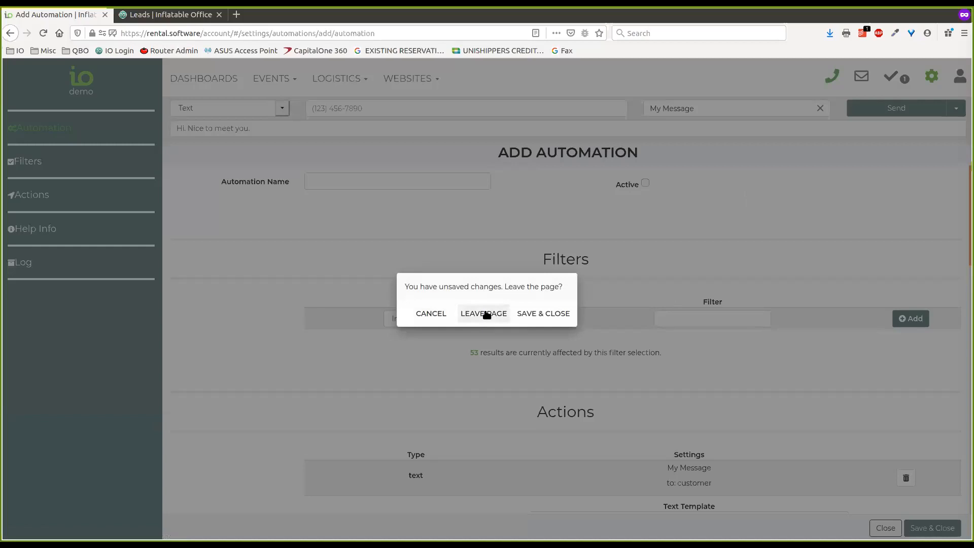
pyautogui.click(484, 313)
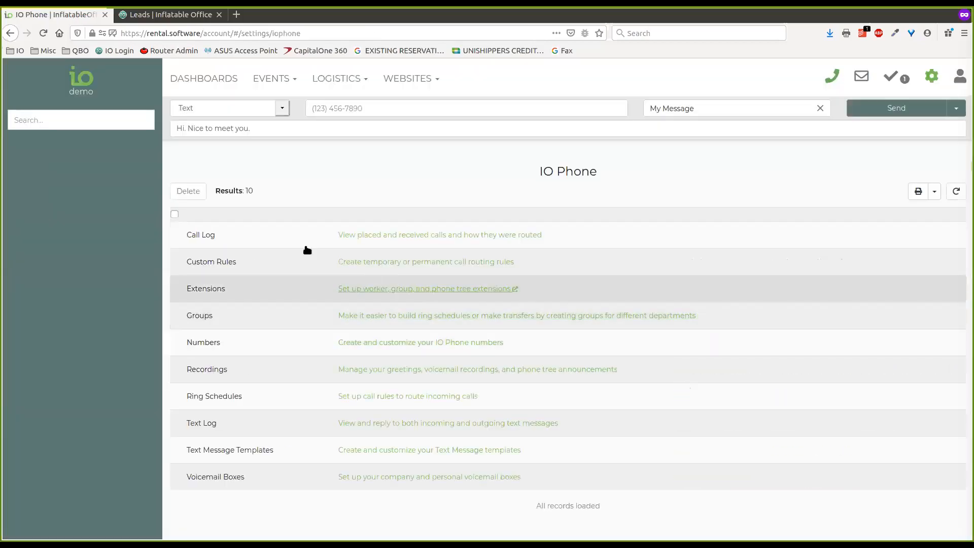
pyautogui.click(212, 425)
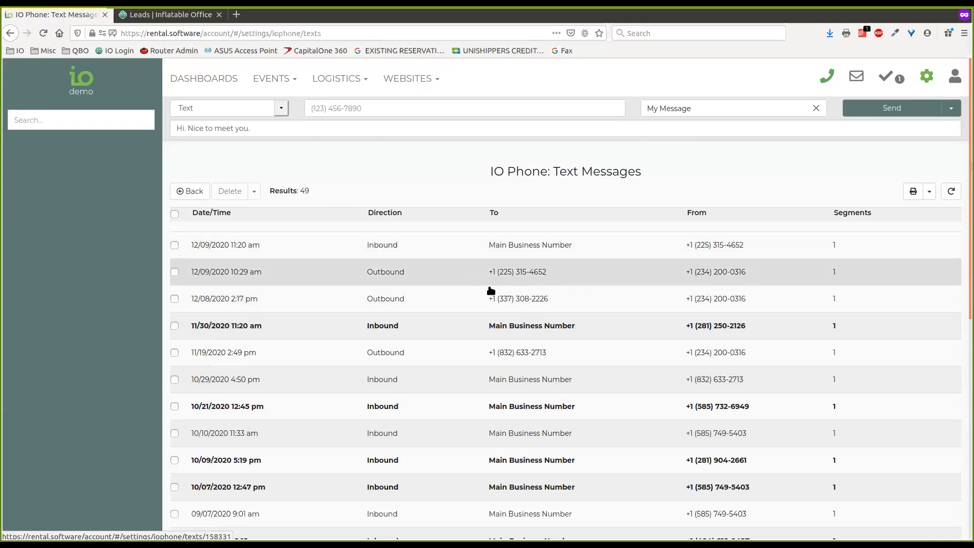
pyautogui.click(553, 248)
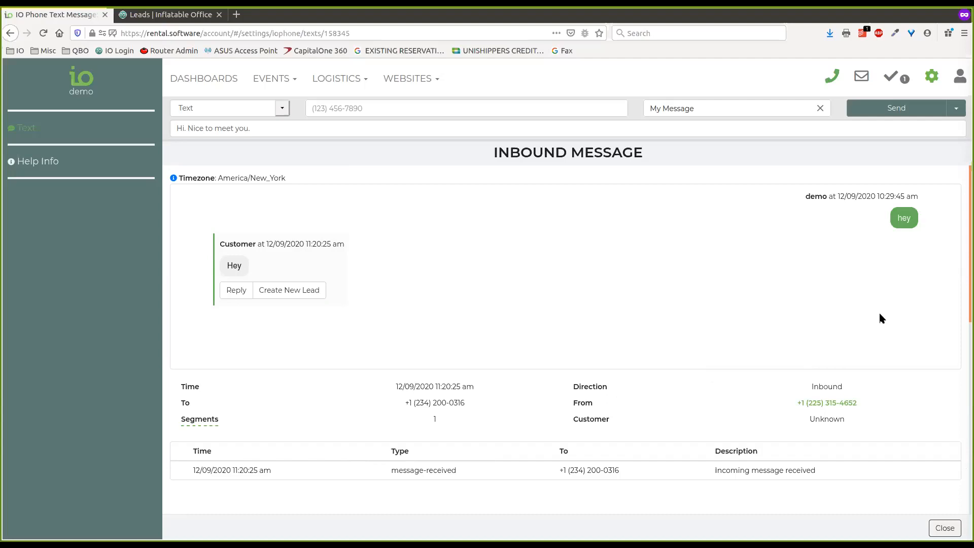
# Step: Start a reply to the inbound "Hey" message and clear the My Message template selection from the phone bar
pyautogui.click(237, 292)
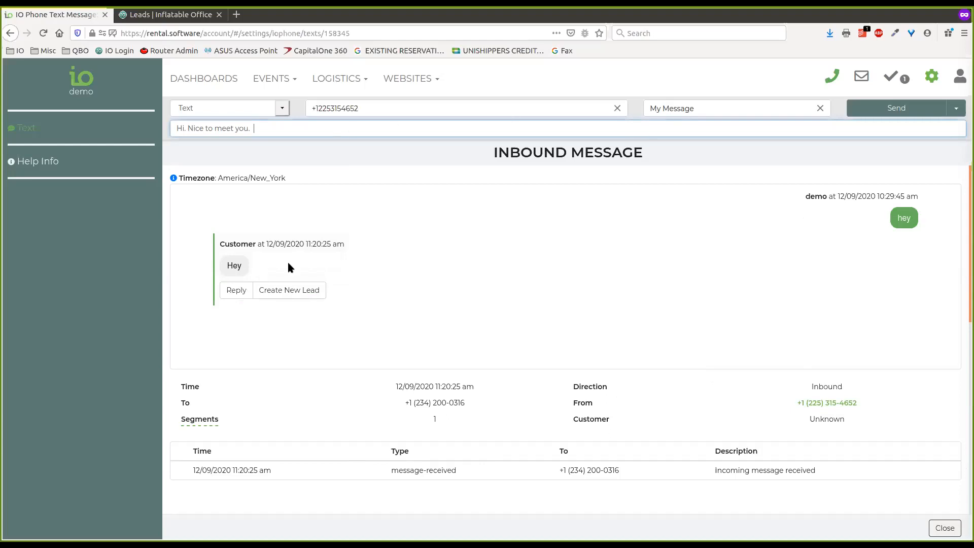
pyautogui.click(820, 108)
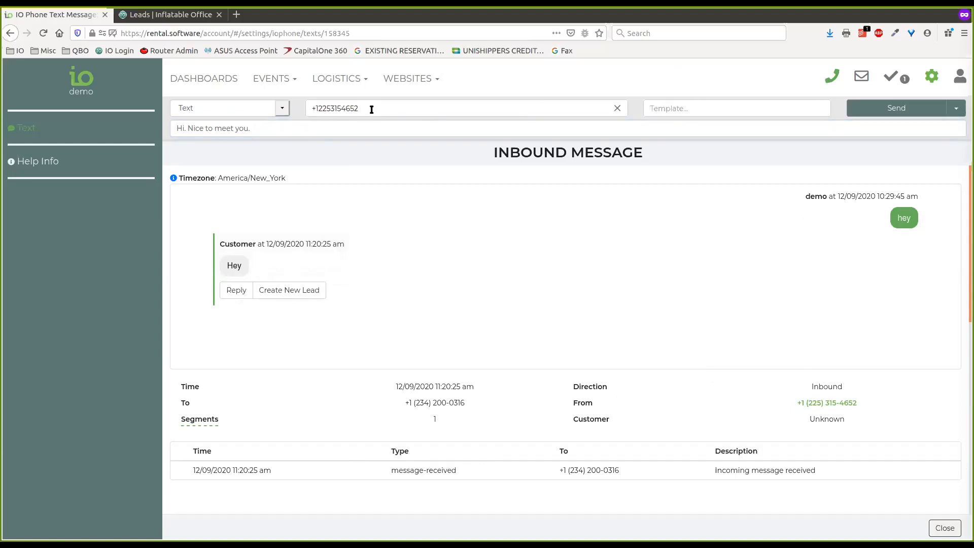
pyautogui.click(374, 125)
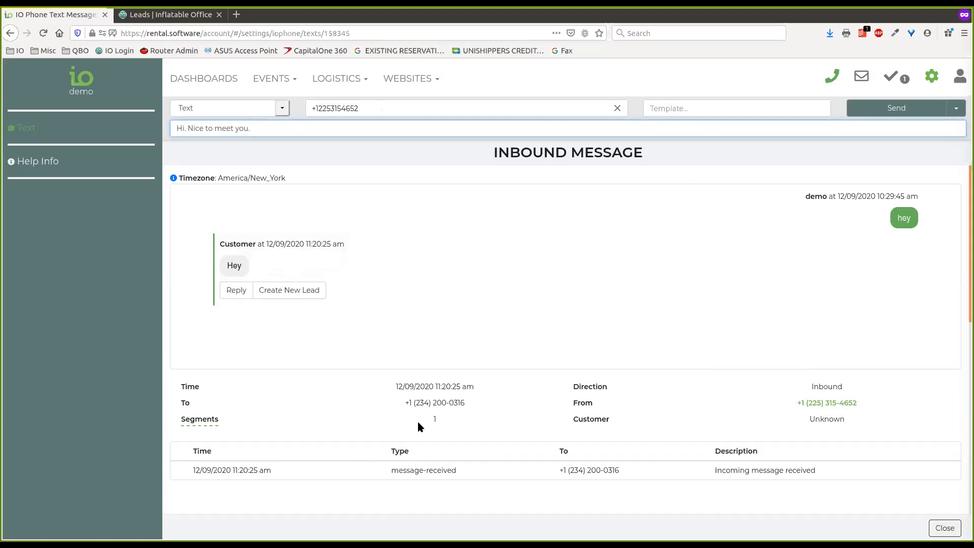
# Step: Examine the Segments value of the inbound message and close the message to return to the text log
pyautogui.moveTo(439, 420); pyautogui.dragTo(425, 422)
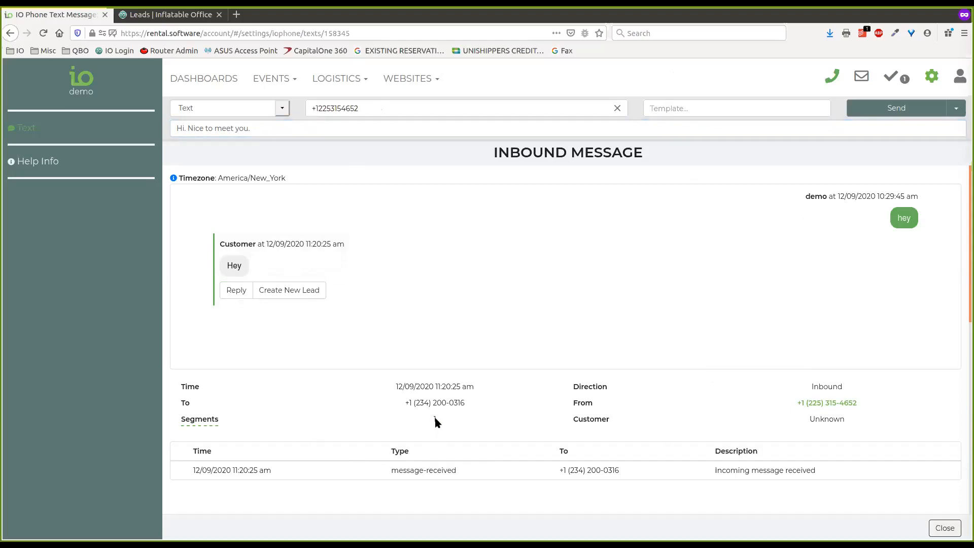
pyautogui.doubleClick(436, 419)
pyautogui.click(573, 251)
pyautogui.click(945, 528)
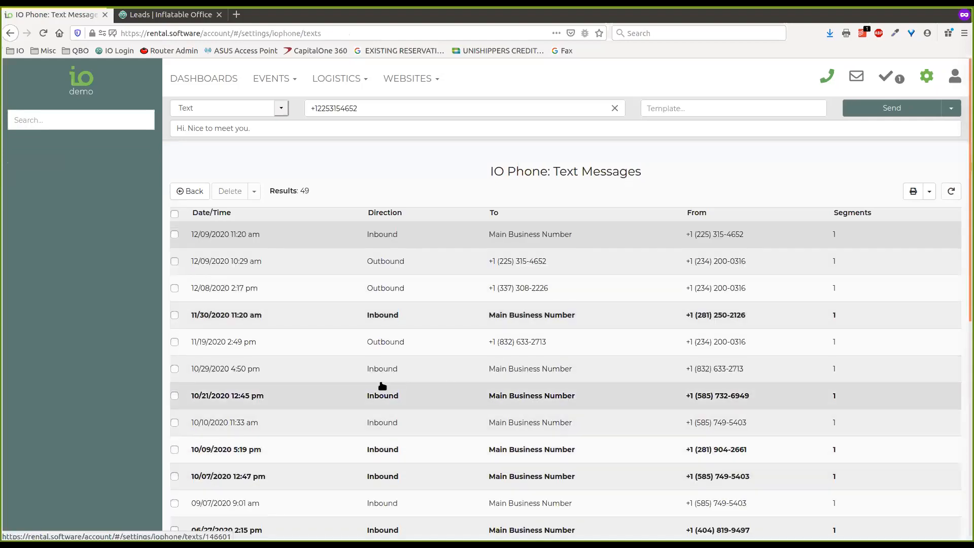
# Step: Select the 12/09/2020 11:20 am inbound message, examine the read and spam marking options, and deselect the message
pyautogui.click(174, 234)
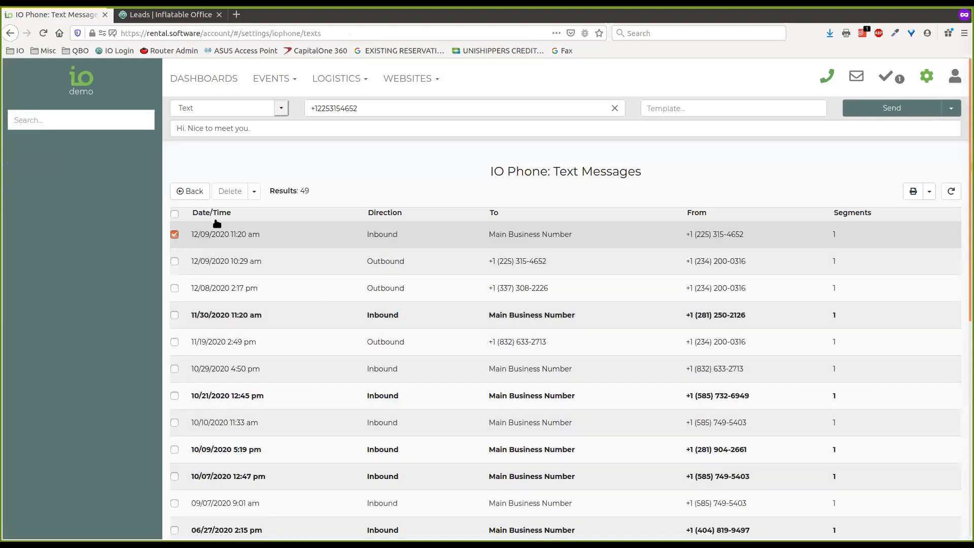
pyautogui.click(254, 192)
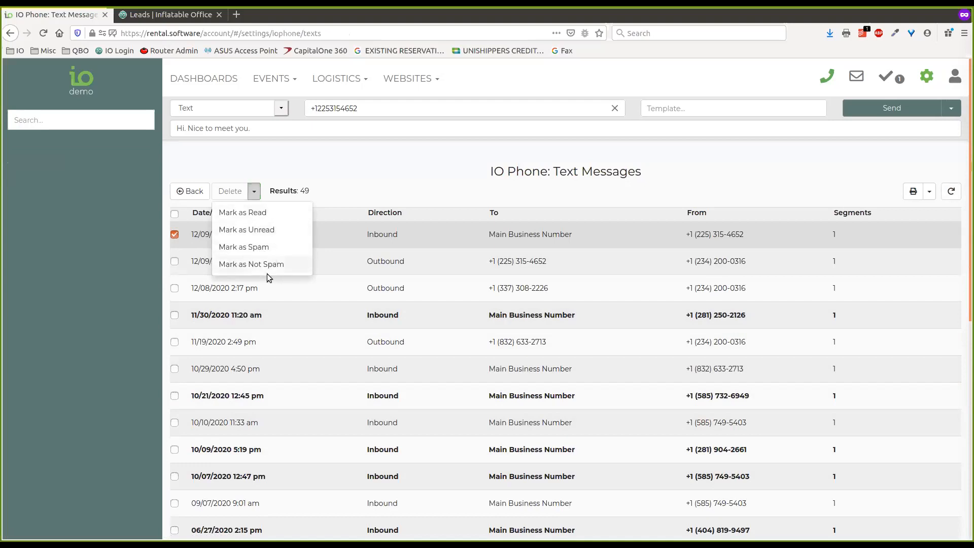
pyautogui.click(175, 235)
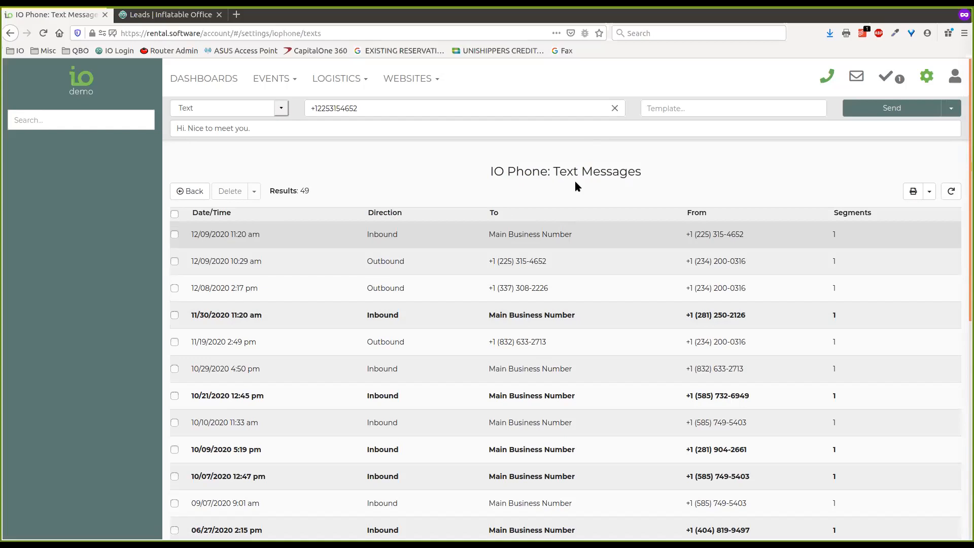
# Step: Switch the phone bar from Text to calling from the second listed employee's phone
pyautogui.click(381, 129)
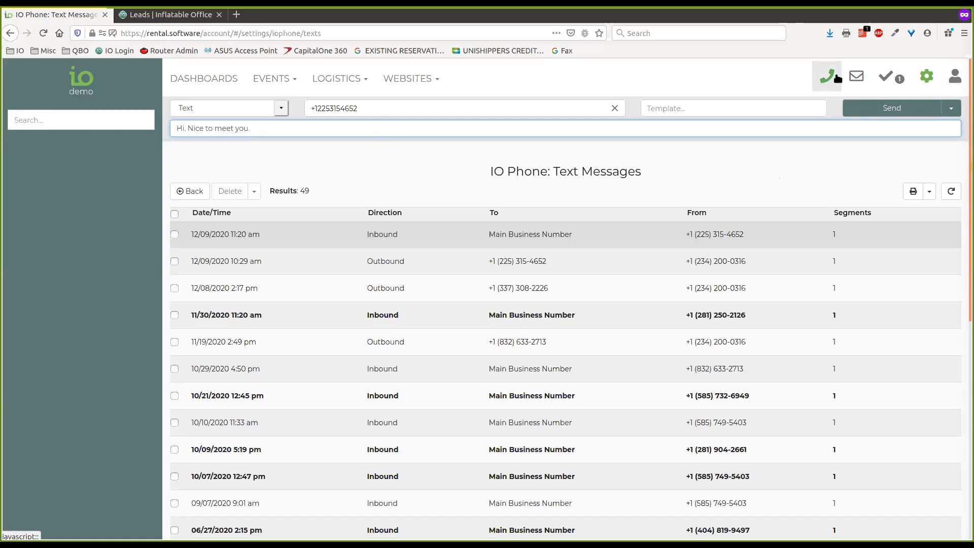
pyautogui.click(272, 106)
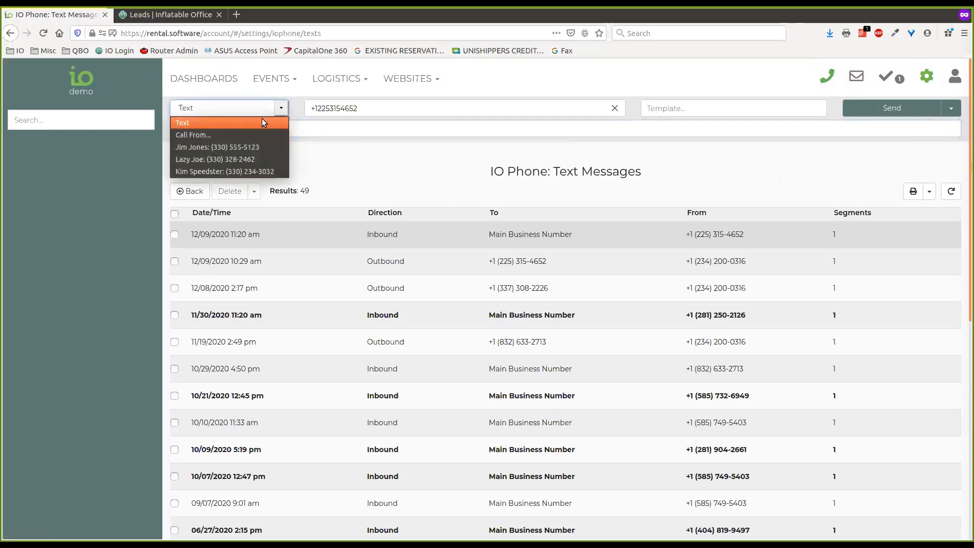
pyautogui.click(239, 159)
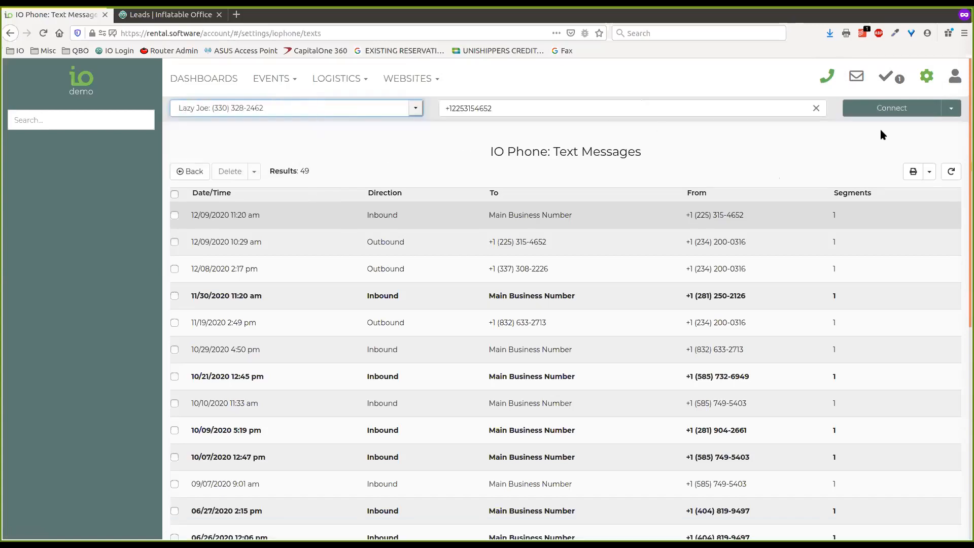
# Step: From the leads list, open the confirmed 2:30 pm Columbus event of 04/02/2021 and call the customer's cell from its Customer section
pyautogui.click(274, 79)
pyautogui.click(276, 108)
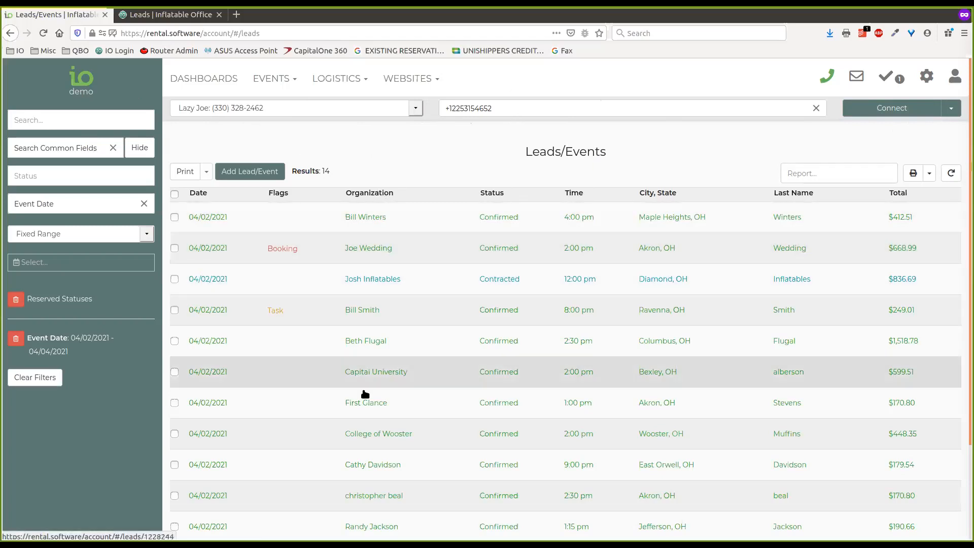
pyautogui.click(390, 350)
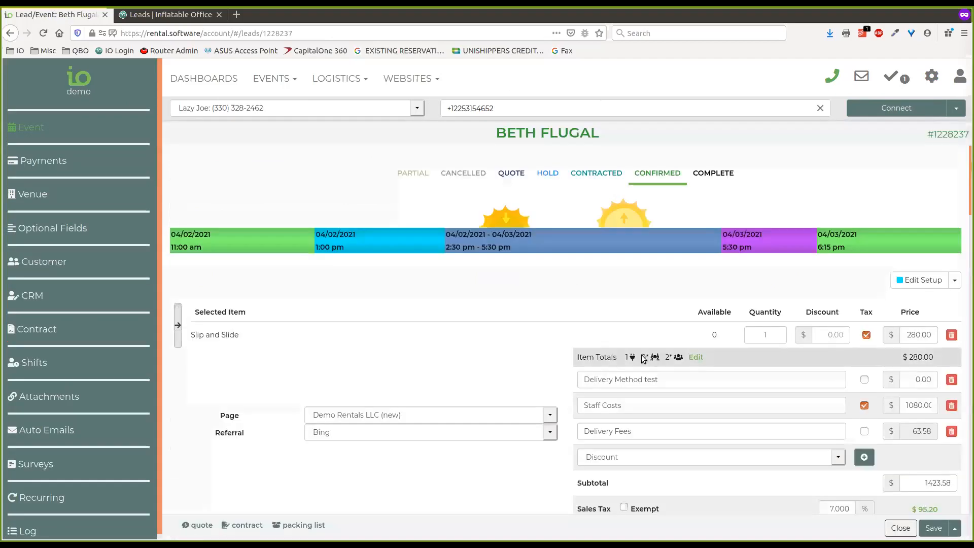
pyautogui.click(46, 263)
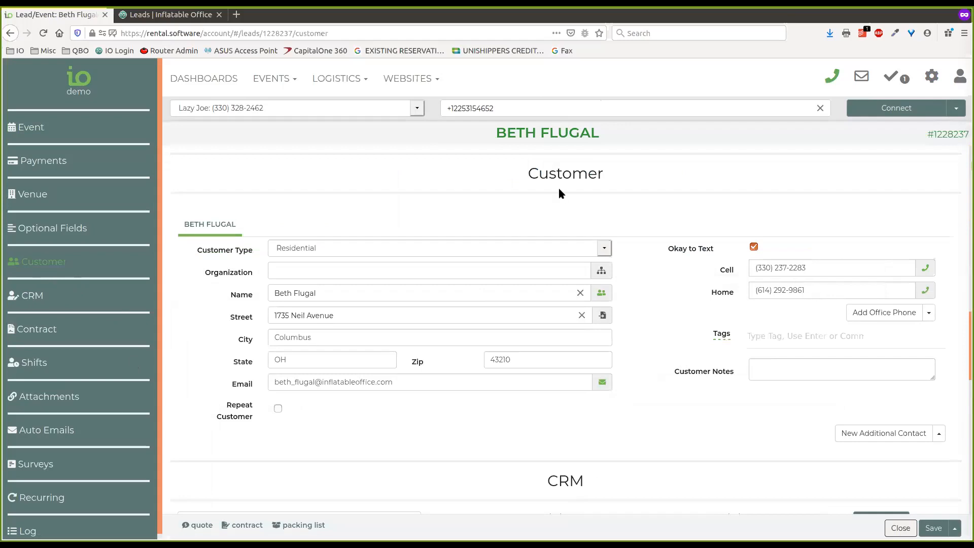
pyautogui.click(926, 269)
pyautogui.click(870, 111)
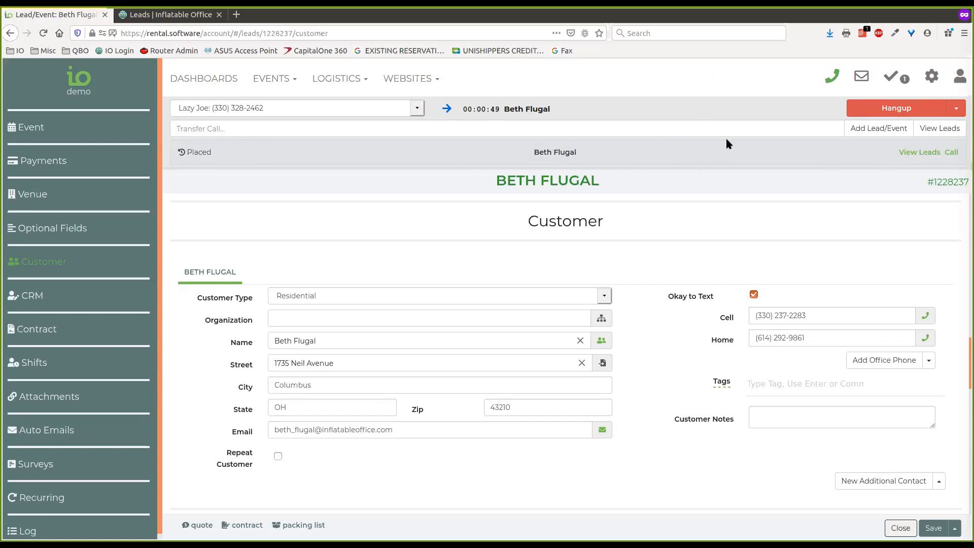
# Step: View the called customer's leads from the active call and show the phone bar on that new leads page
pyautogui.click(920, 152)
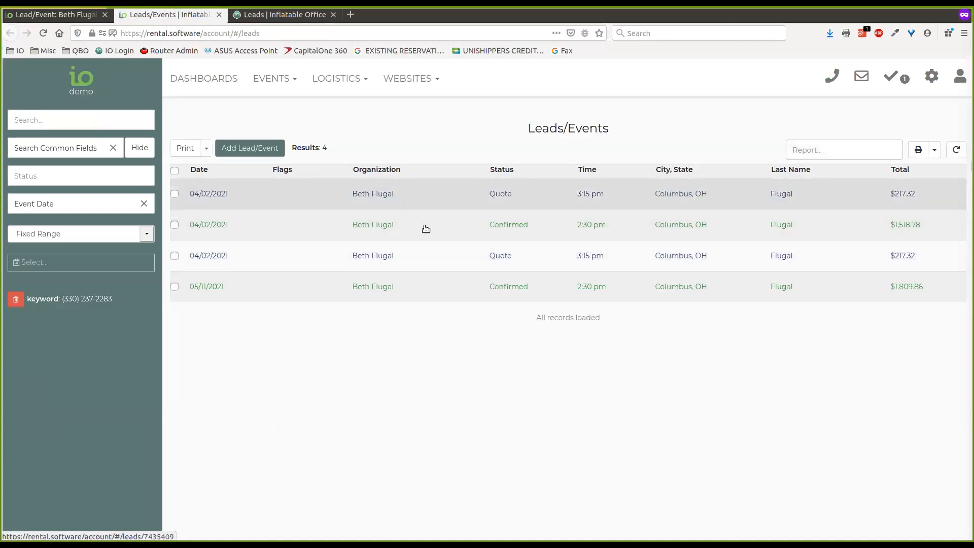
pyautogui.click(54, 15)
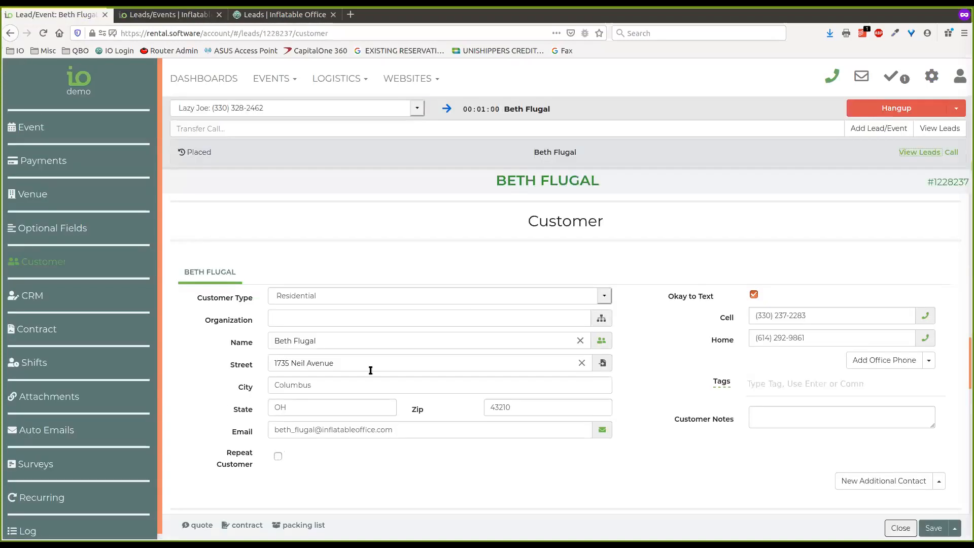
pyautogui.click(189, 16)
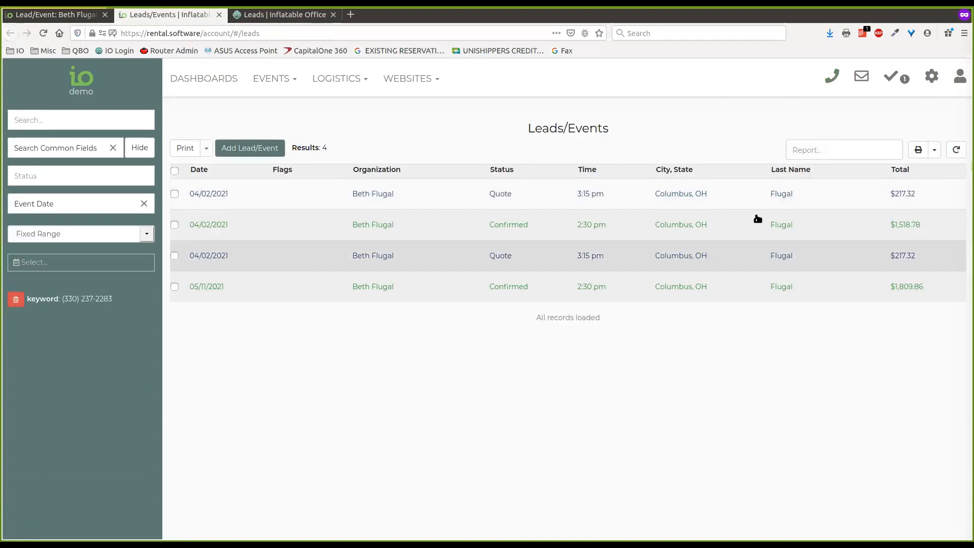
pyautogui.click(832, 76)
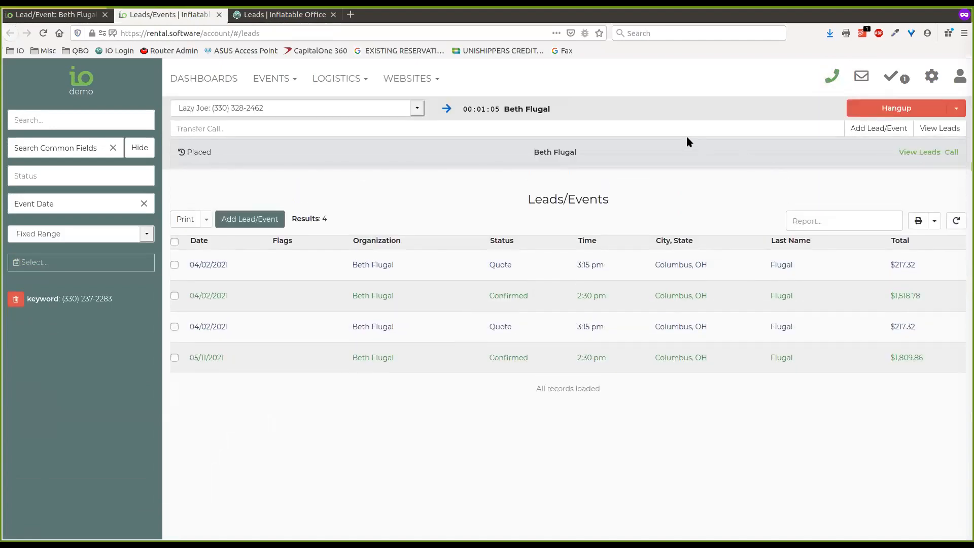
pyautogui.click(111, 15)
pyautogui.click(122, 16)
pyautogui.moveTo(593, 151); pyautogui.dragTo(529, 155)
pyautogui.click(528, 153)
# Step: Choose the Support Group agent as the call's transfer target, review the Immediate, Return and Warm options, and cancel the transfer
pyautogui.click(467, 131)
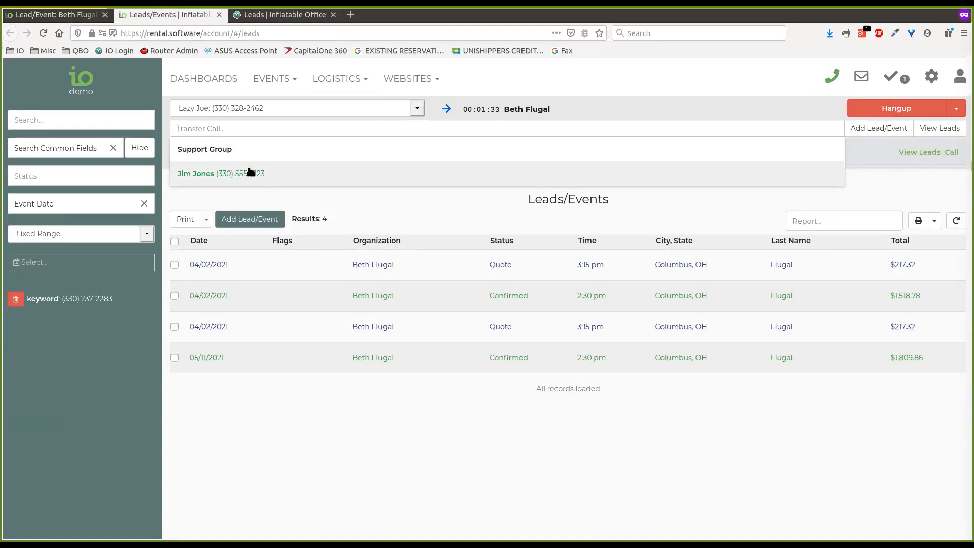
pyautogui.click(266, 175)
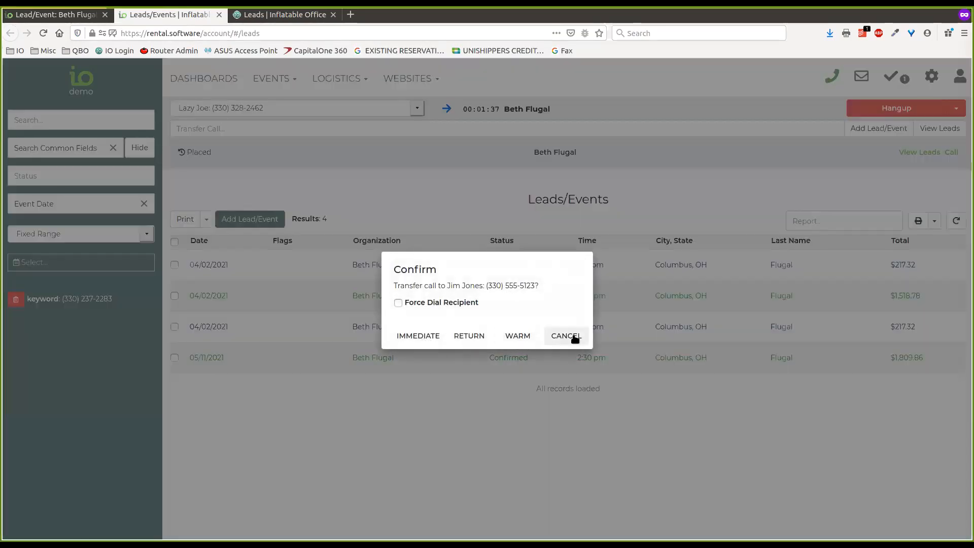
pyautogui.moveTo(400, 306)
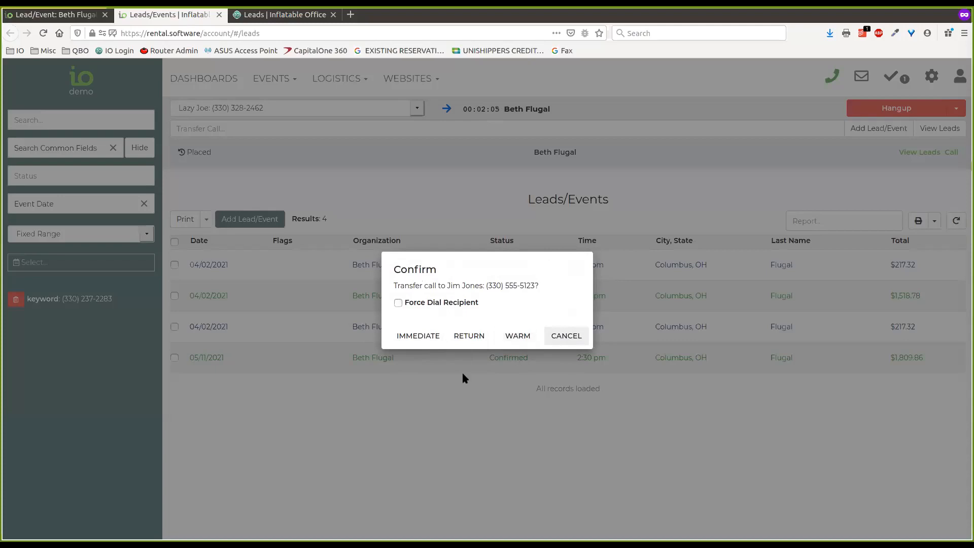
pyautogui.click(562, 339)
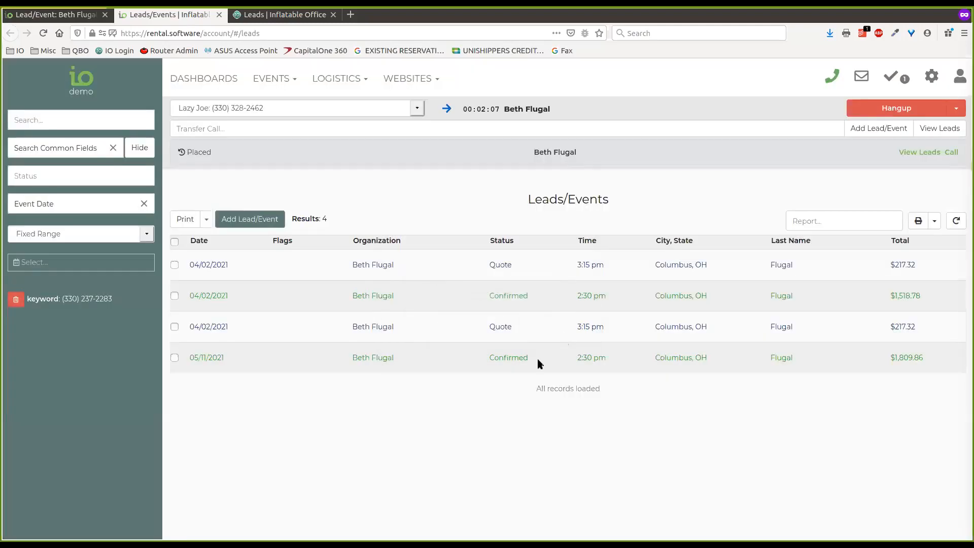
# Step: Hang up the call and open the CRM section of the customer's confirmed 04/02/2021 lead
pyautogui.click(904, 108)
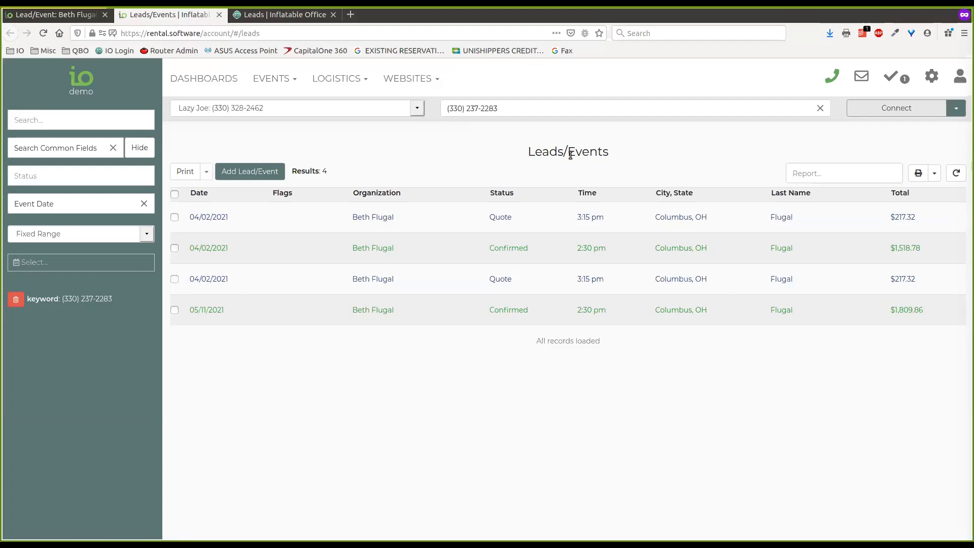
pyautogui.click(541, 253)
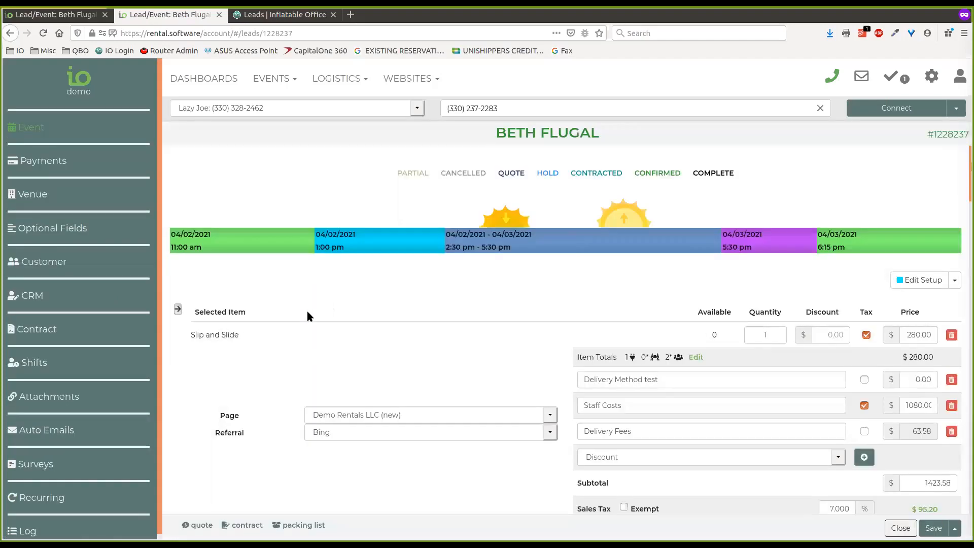
pyautogui.click(48, 299)
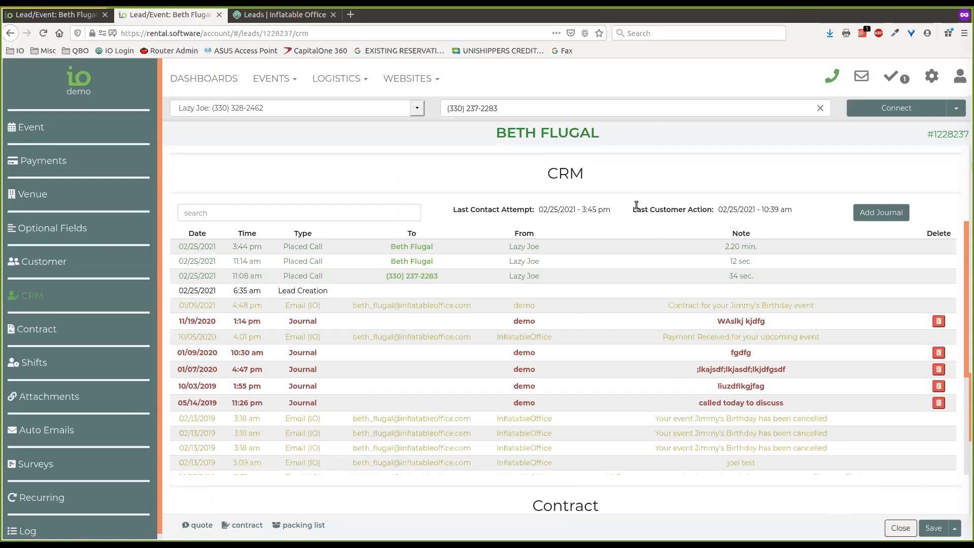
# Step: Examine the Lead Creation entry in the CRM log and the Phone, Email and Journal search filters
pyautogui.moveTo(329, 294); pyautogui.dragTo(176, 293)
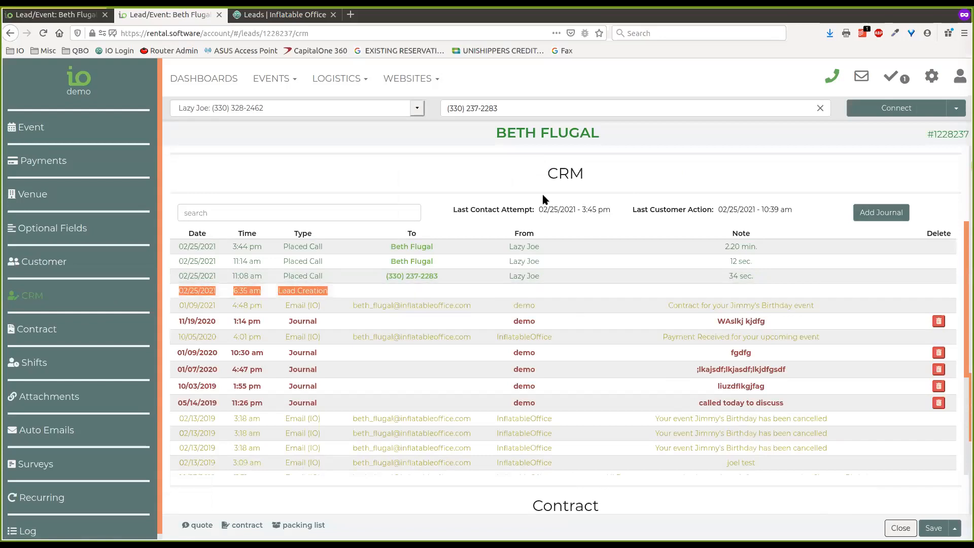
pyautogui.click(466, 216)
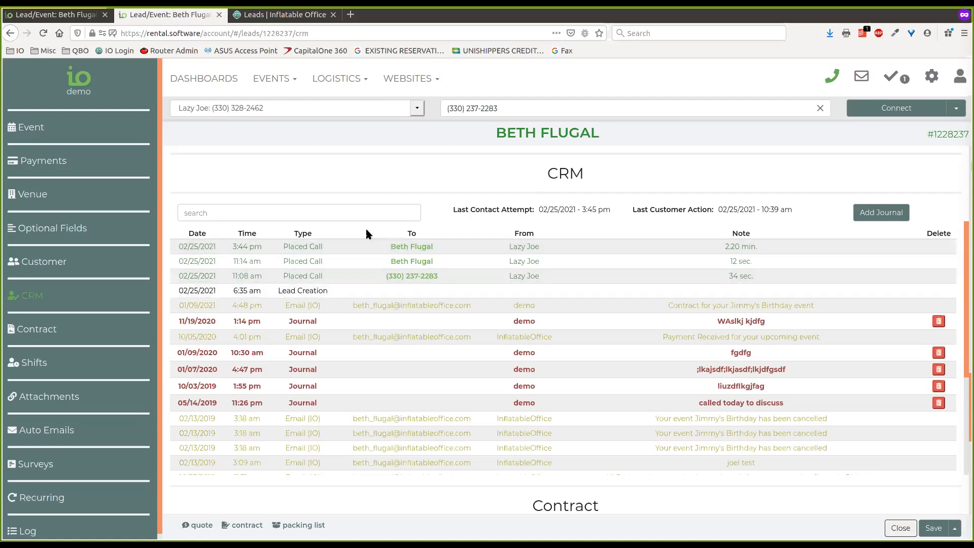
pyautogui.click(274, 212)
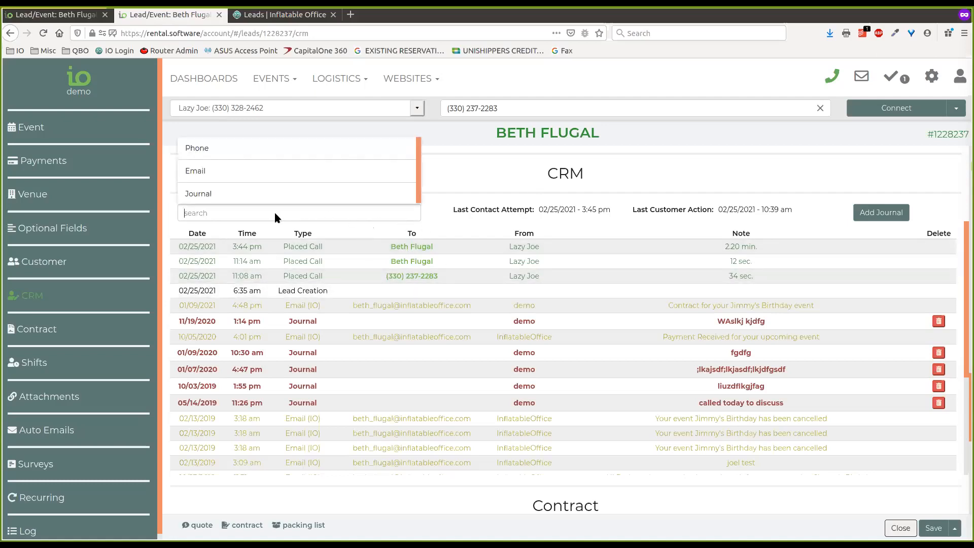
pyautogui.click(522, 212)
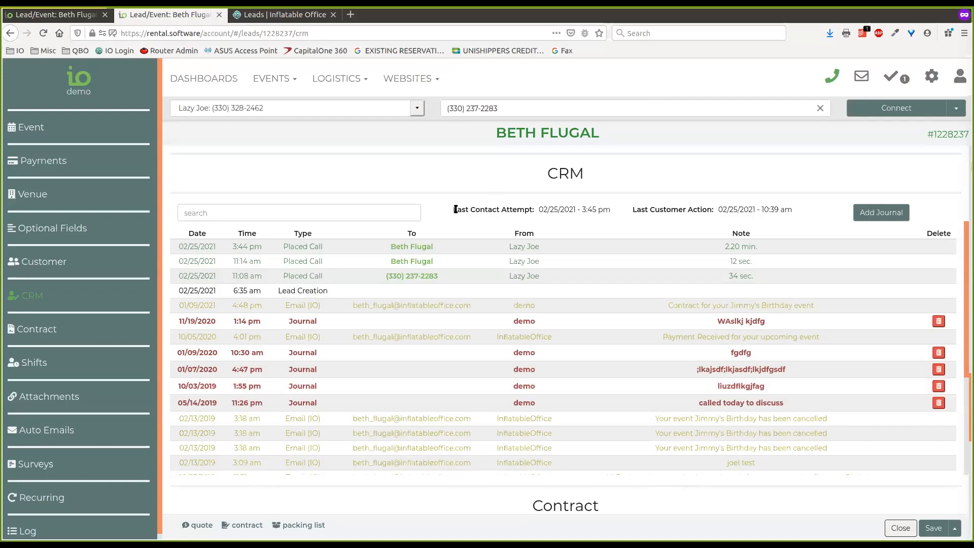
# Step: Examine the Last Contact Attempt and Last Customer Action dates above the lead's CRM log
pyautogui.moveTo(455, 209); pyautogui.dragTo(803, 205)
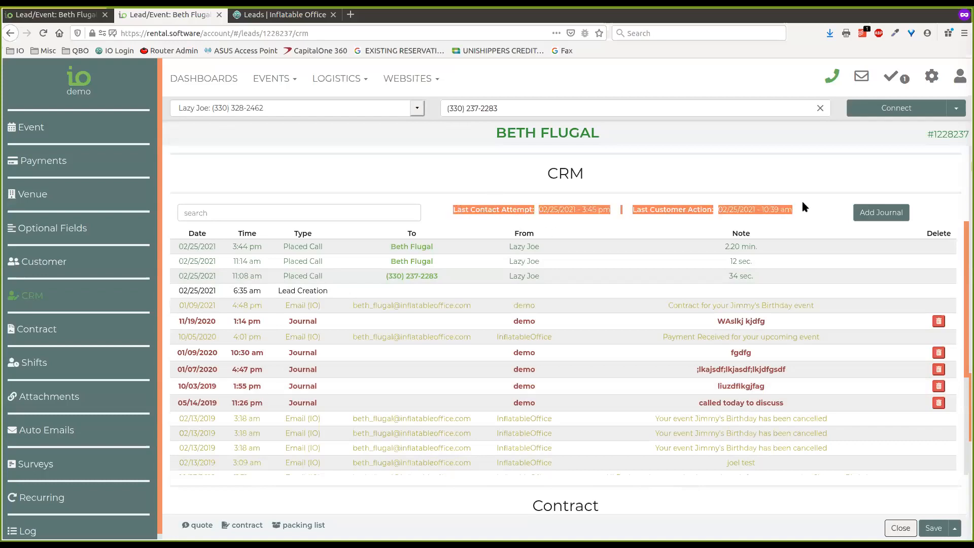
pyautogui.click(802, 207)
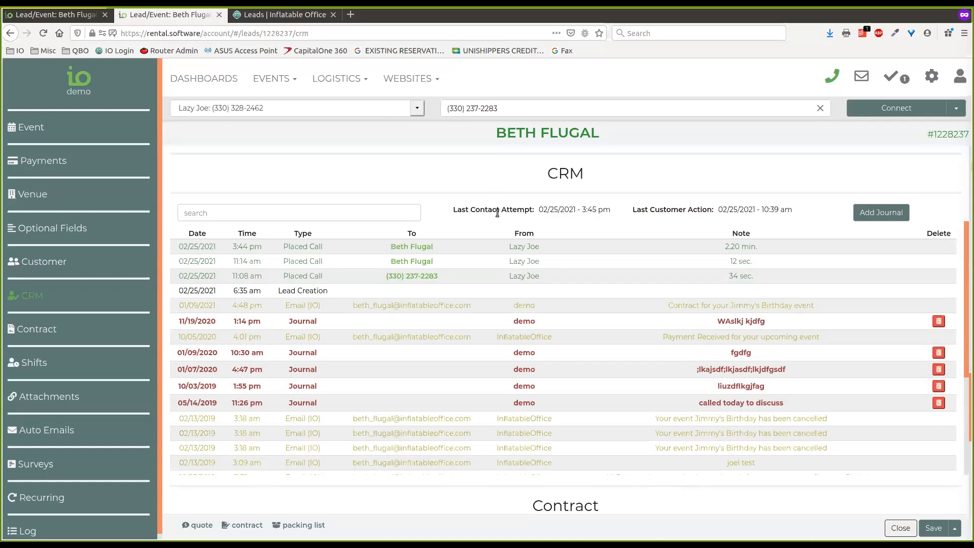
pyautogui.moveTo(453, 210); pyautogui.dragTo(533, 209)
pyautogui.moveTo(540, 209)
pyautogui.mouseDown()
pyautogui.moveTo(608, 210)
pyautogui.moveTo(539, 210)
pyautogui.mouseUp()
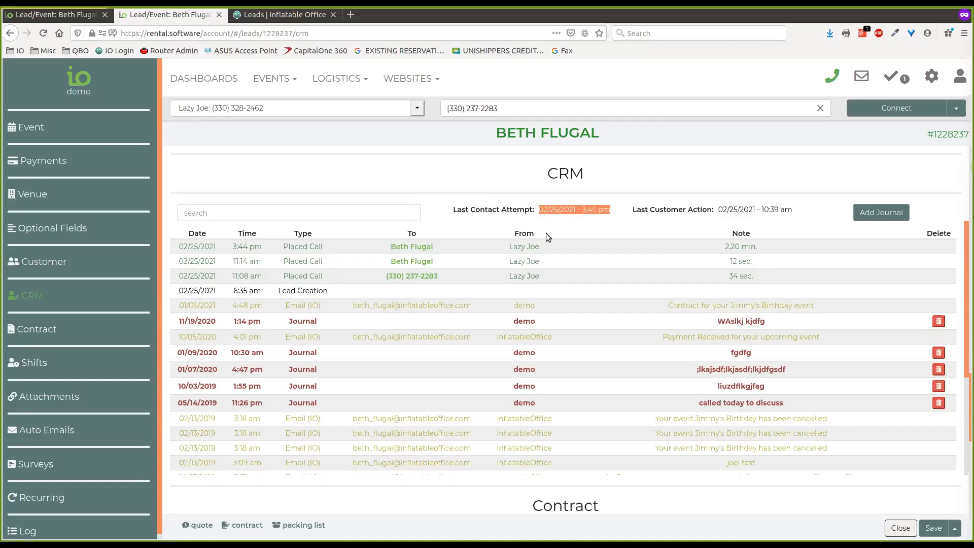
pyautogui.click(579, 210)
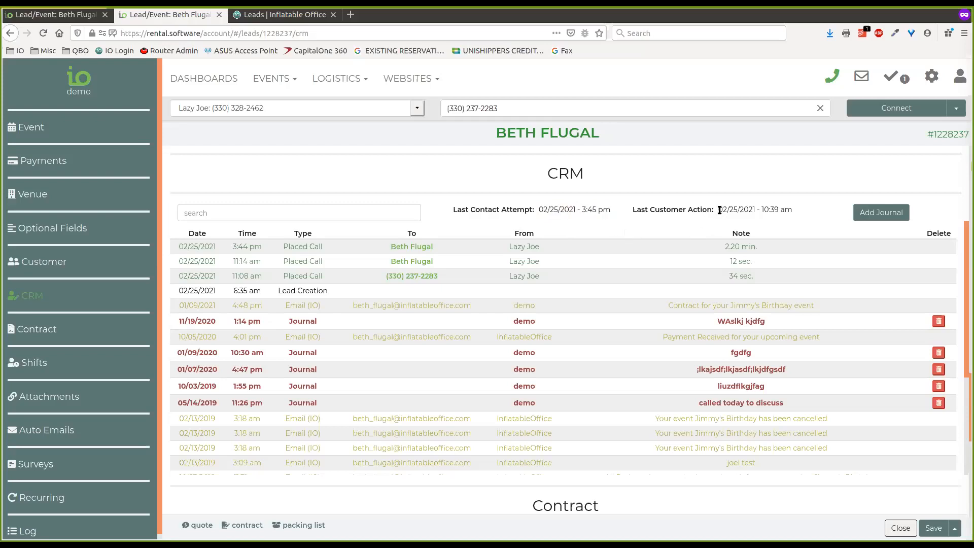
pyautogui.moveTo(720, 210); pyautogui.dragTo(793, 209)
pyautogui.click(772, 224)
pyautogui.moveTo(793, 208); pyautogui.dragTo(720, 210)
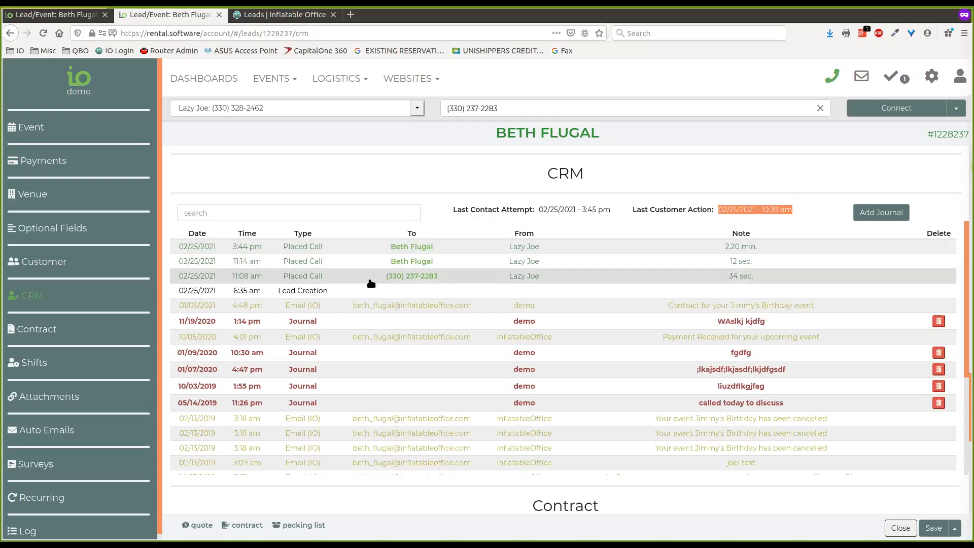
pyautogui.click(601, 208)
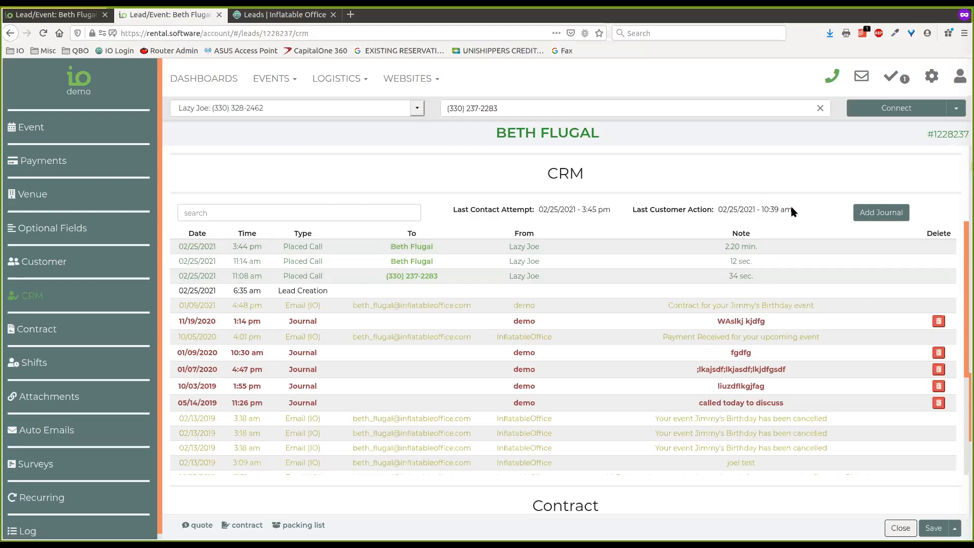
pyautogui.moveTo(792, 209); pyautogui.dragTo(720, 210)
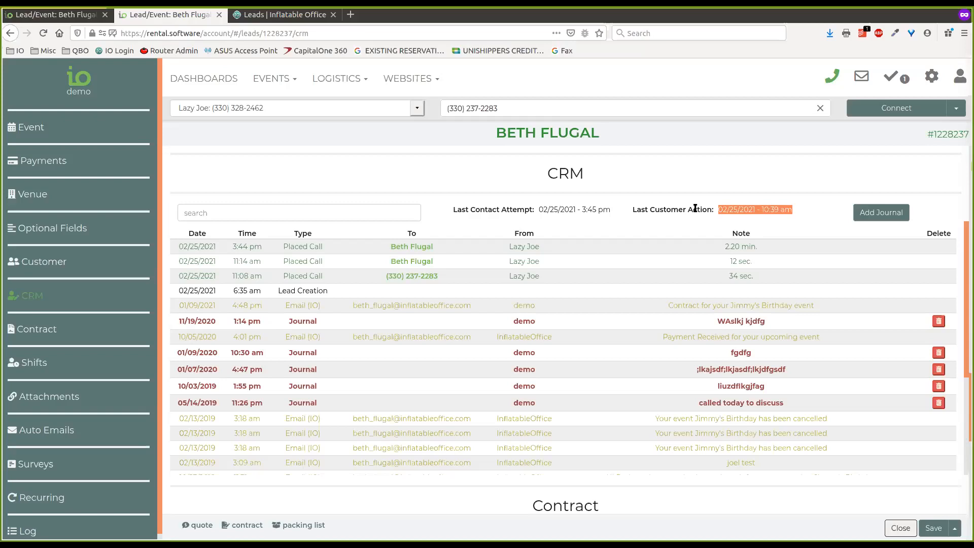
pyautogui.moveTo(695, 209); pyautogui.dragTo(578, 233)
pyautogui.click(608, 222)
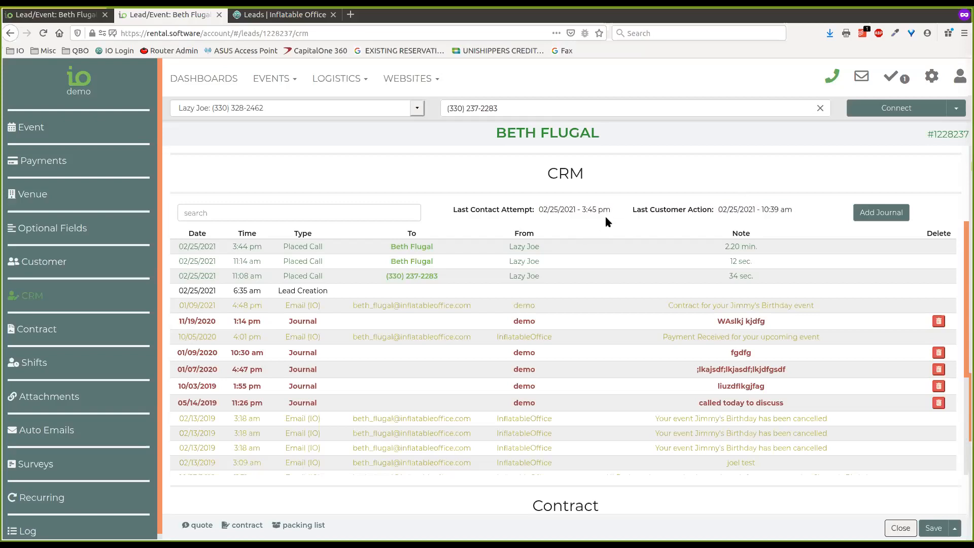